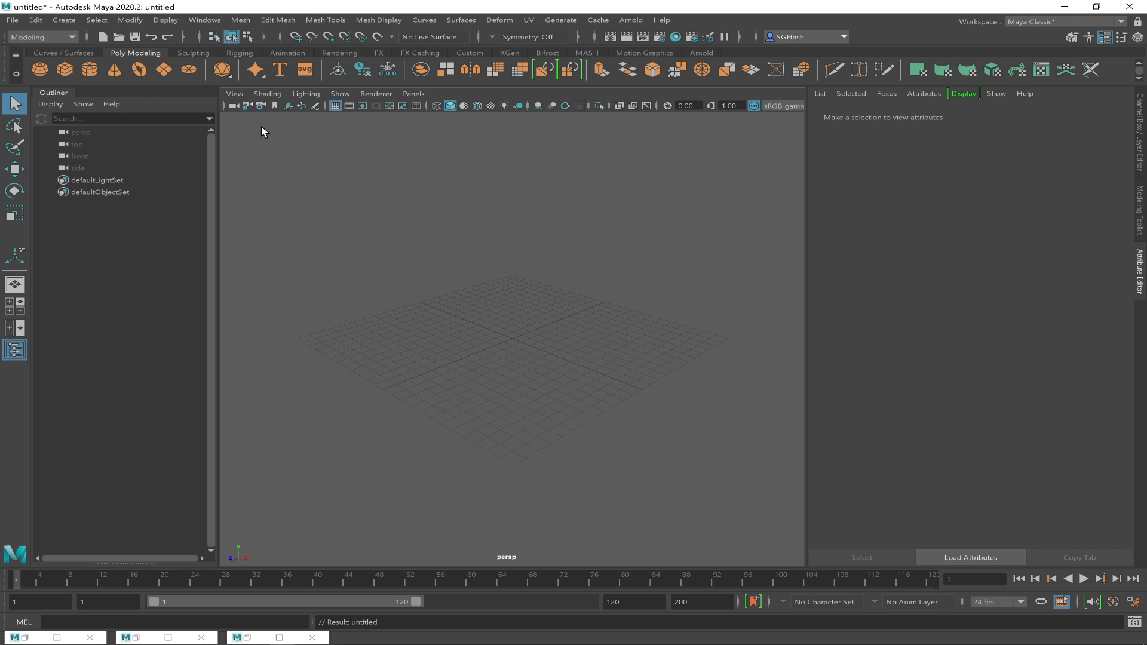
# - Create a polygon plane at the origin and scale it uniformly to about 24.6
pyautogui.click(163, 69)
pyautogui.press('r')
pyautogui.moveTo(512, 339); pyautogui.dragTo(721, 398)
# - Set the plane's width and height subdivisions to 30 each
pyautogui.click(1136, 158)
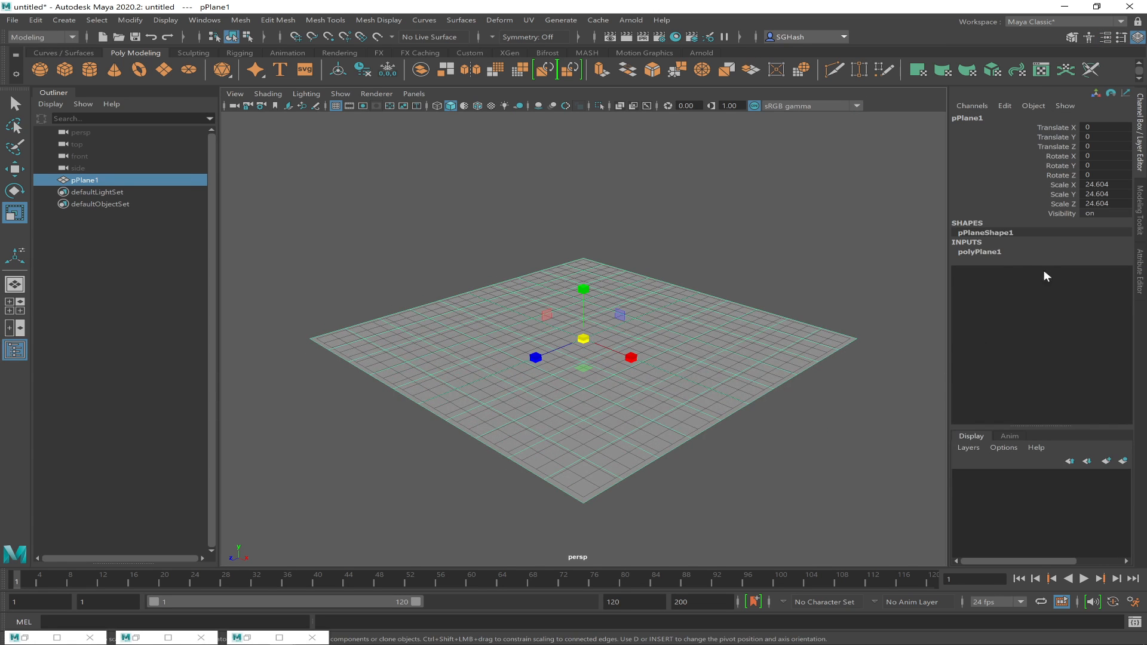
pyautogui.click(1008, 252)
pyautogui.moveTo(1113, 279); pyautogui.dragTo(1106, 289)
pyautogui.write('30')
pyautogui.press('Return')
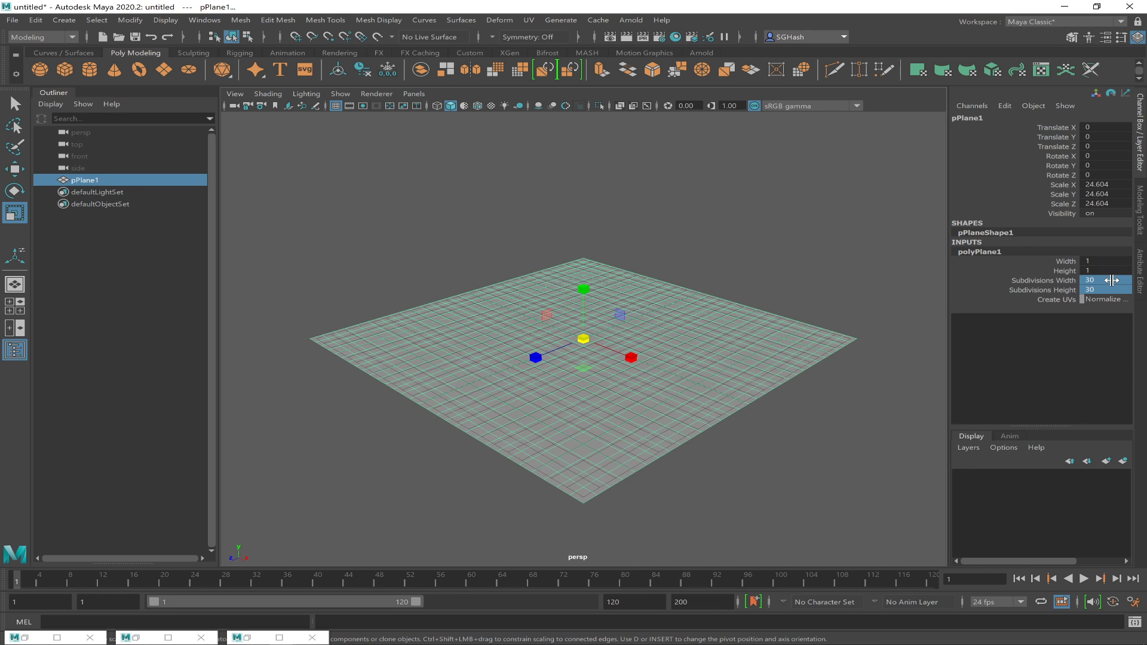
pyautogui.click(836, 255)
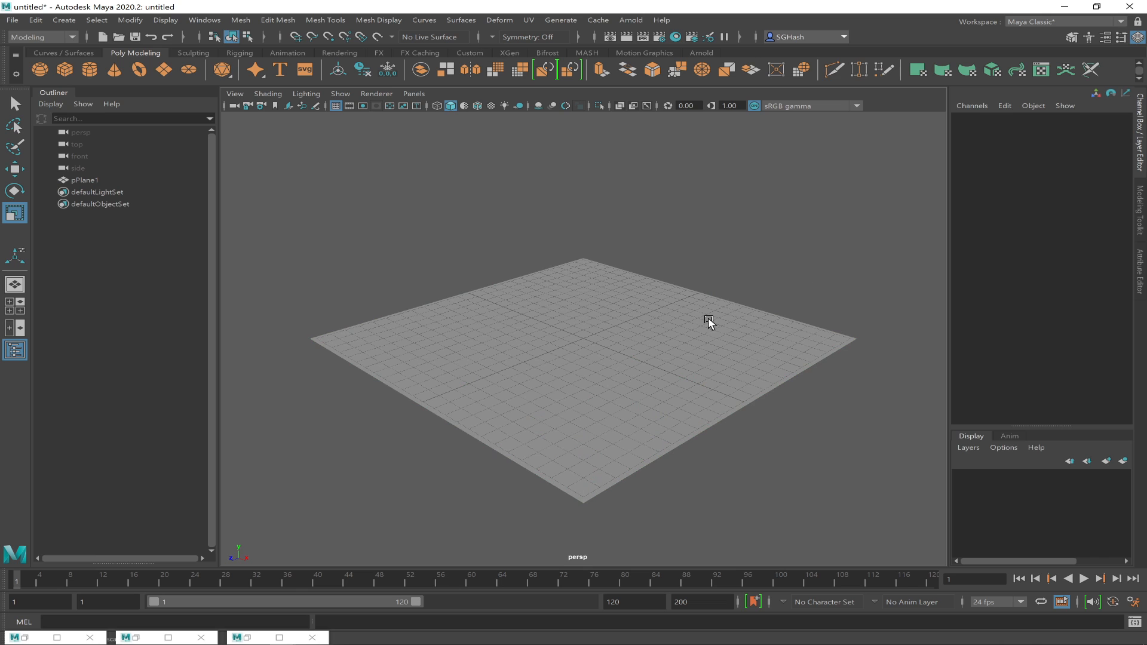
# - Move the plane off the grid to about X -3.7, Y 1.9, Z 3.9
pyautogui.click(574, 353)
pyautogui.moveTo(537, 356)
pyautogui.keyDown('alt'); pyautogui.mouseDown()
pyautogui.moveTo(603, 356)
pyautogui.moveTo(527, 341)
pyautogui.moveTo(520, 327)
pyautogui.moveTo(534, 345)
pyautogui.mouseUp(); pyautogui.keyUp('alt')
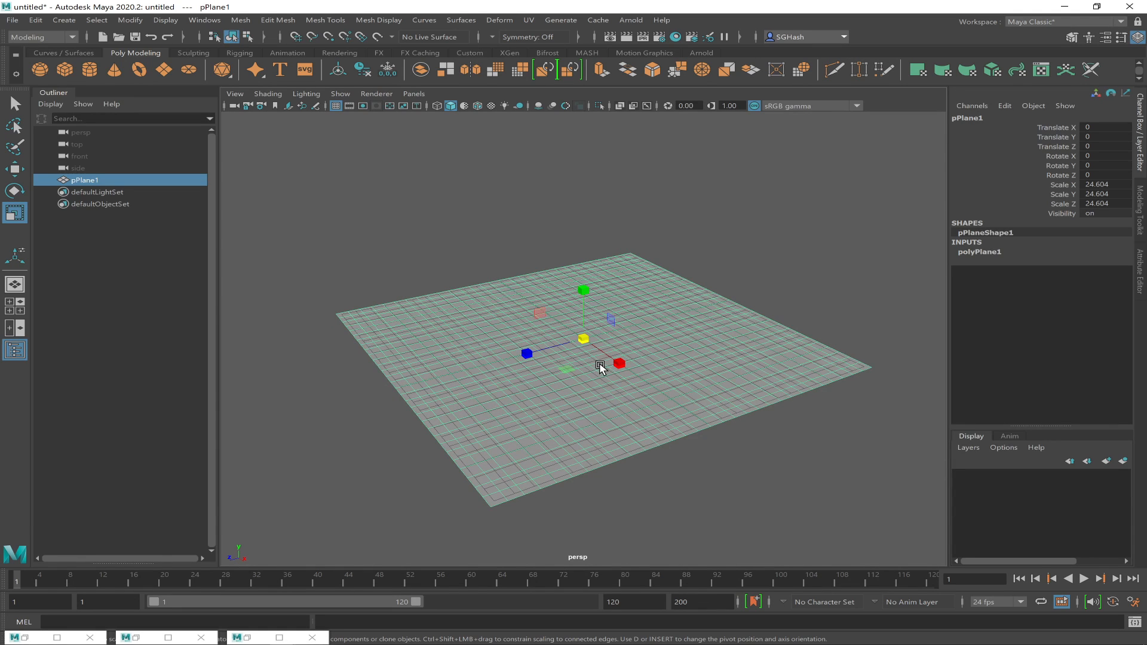
pyautogui.press('w')
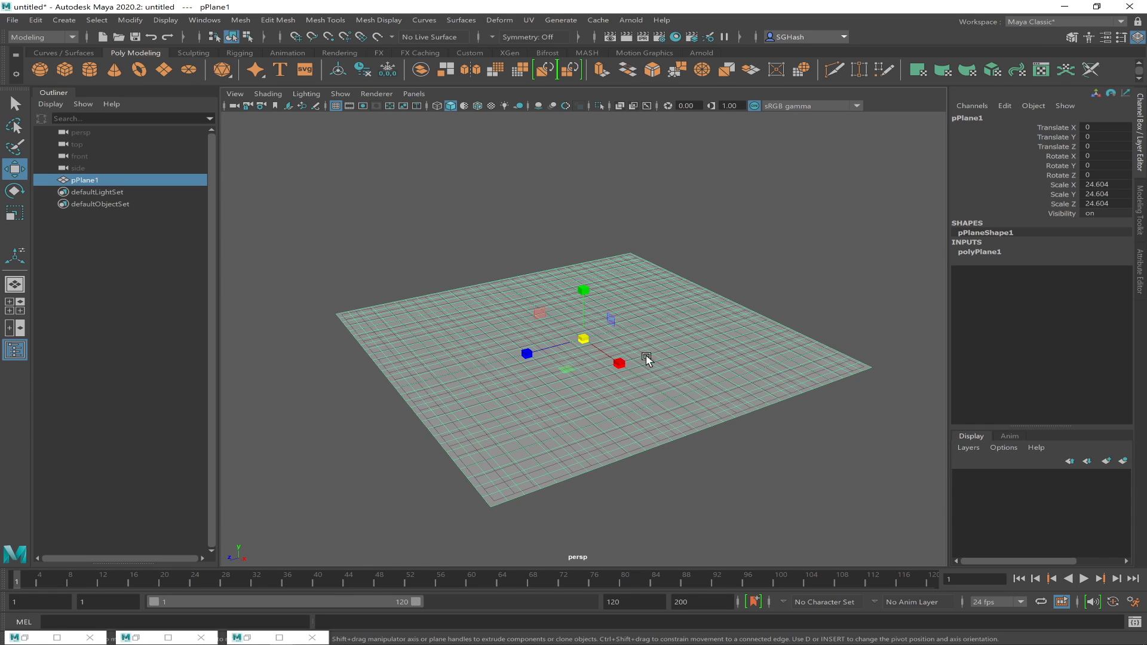
pyautogui.moveTo(584, 332); pyautogui.dragTo(525, 311)
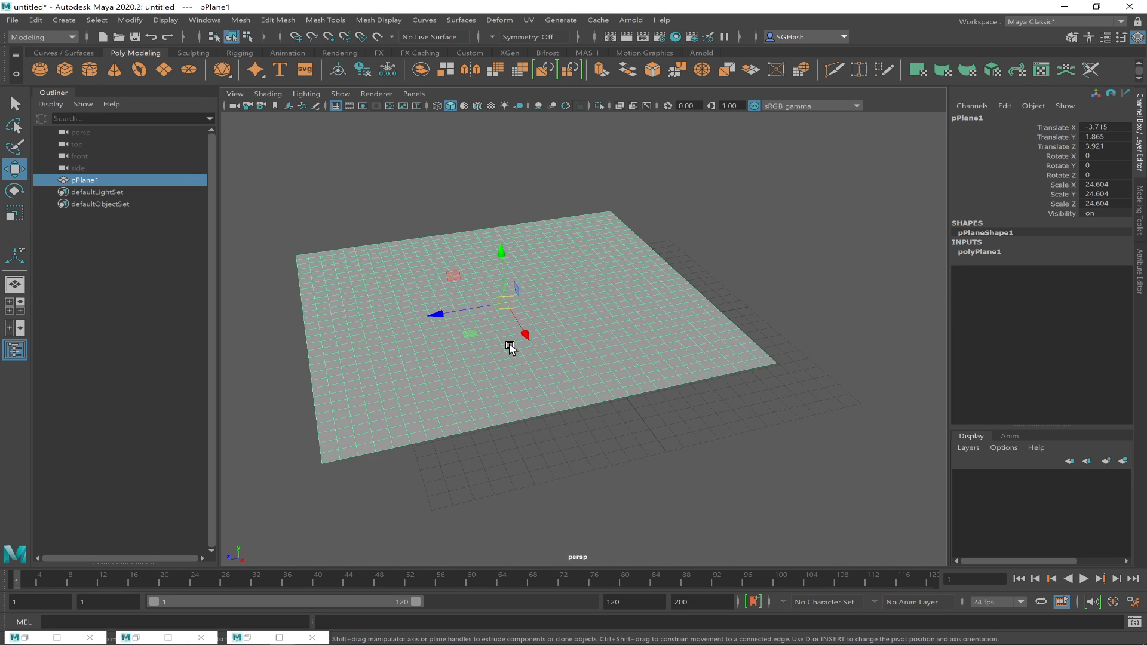
# - Switch to the FX menu set and turn the plane into an nCloth object
pyautogui.click(379, 53)
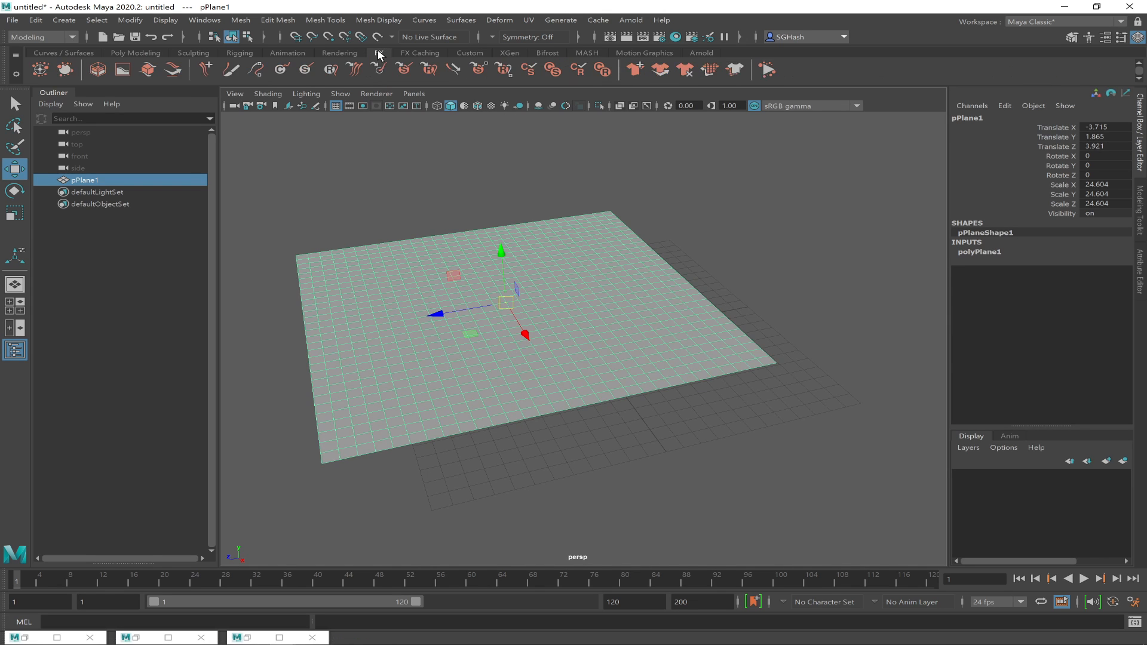
pyautogui.click(46, 34)
pyautogui.click(33, 83)
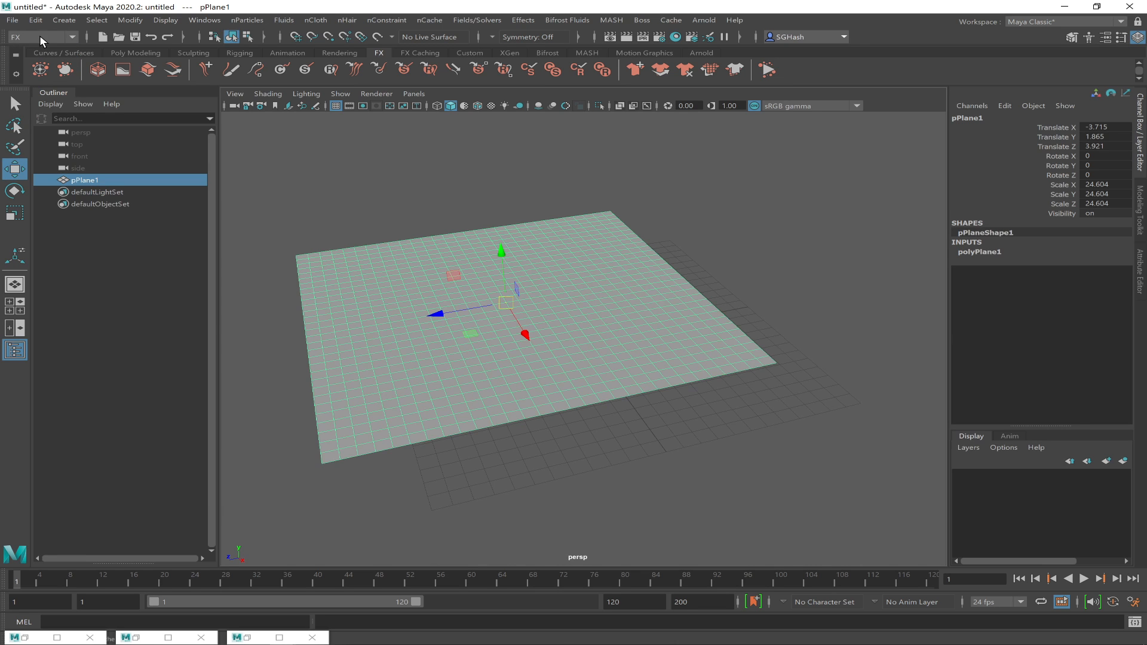
pyautogui.click(309, 19)
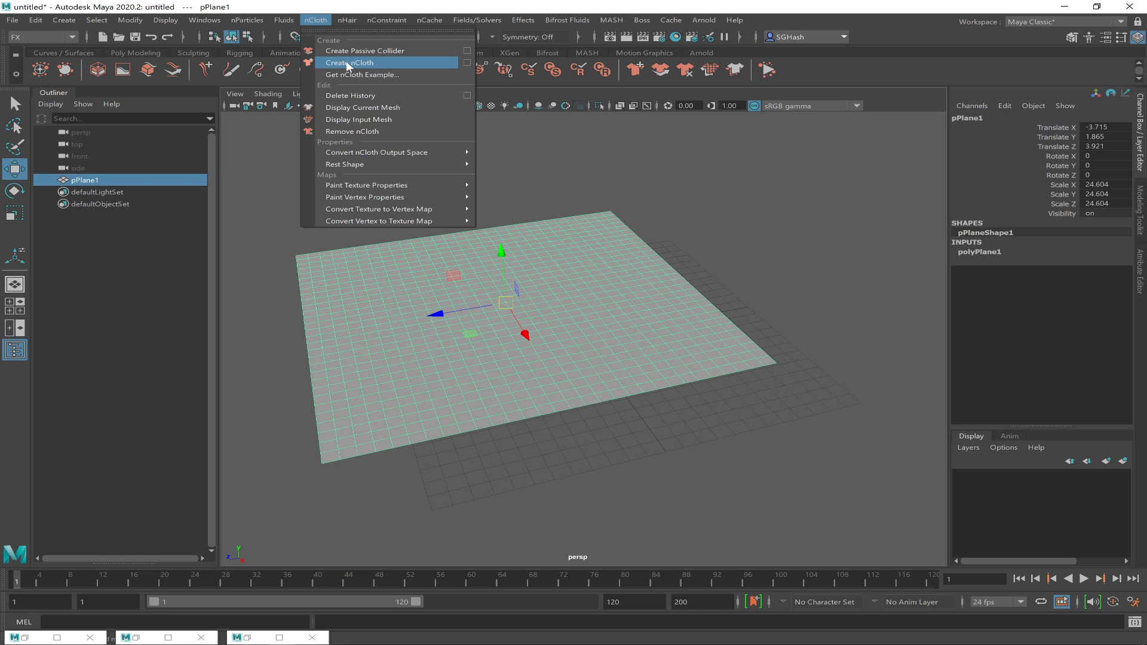
pyautogui.click(392, 61)
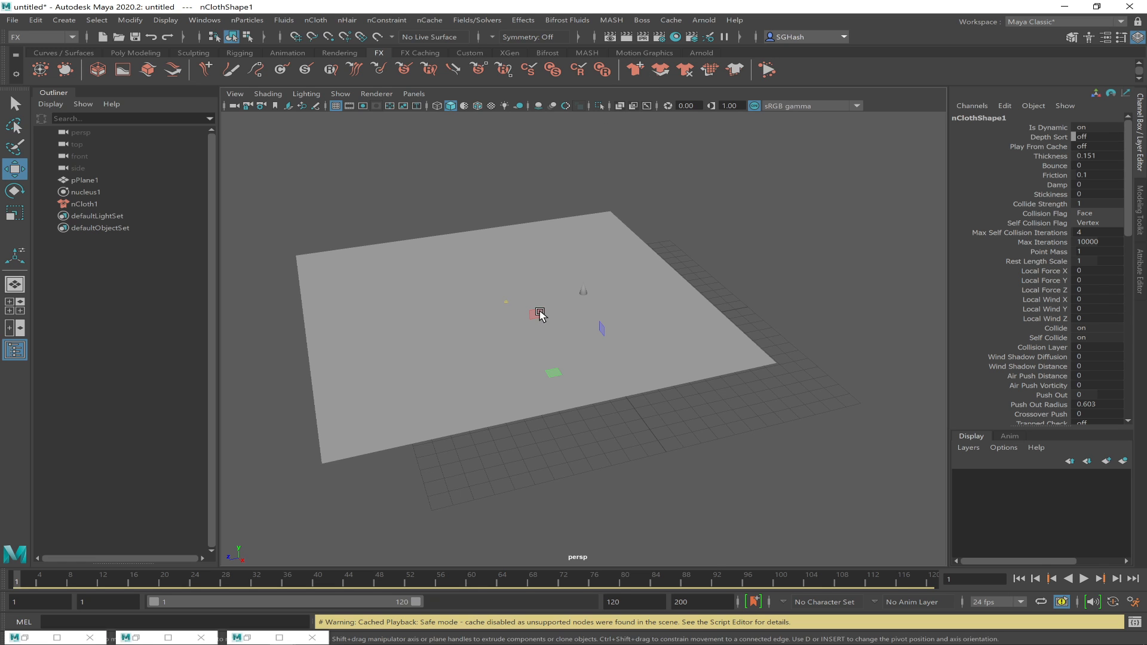
# - Create a polygon sphere at the origin and scale it uniformly to about 2.37
pyautogui.keyDown('alt'); pyautogui.moveTo(604, 319); pyautogui.dragTo(554, 336); pyautogui.keyUp('alt')
pyautogui.moveTo(534, 389)
pyautogui.keyDown('alt'); pyautogui.mouseDown()
pyautogui.moveTo(522, 379)
pyautogui.moveTo(534, 389)
pyautogui.mouseUp(); pyautogui.keyUp('alt')
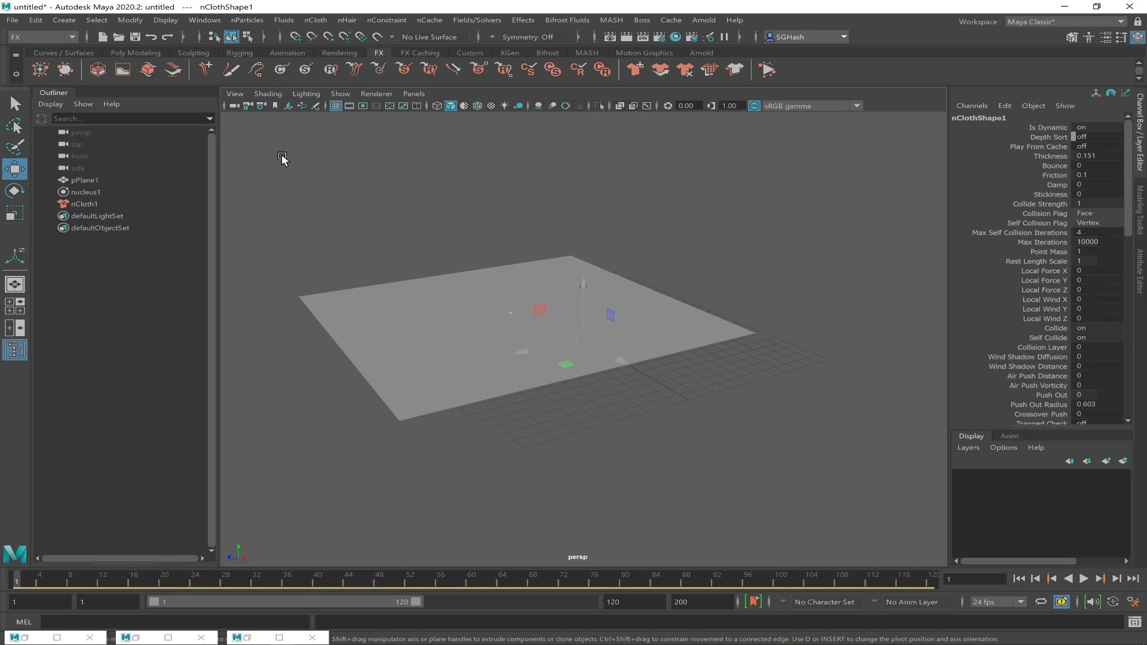
pyautogui.click(133, 53)
pyautogui.click(48, 73)
pyautogui.scroll(-2, 581, 361)
pyautogui.keyDown('alt'); pyautogui.moveTo(542, 412); pyautogui.dragTo(533, 396); pyautogui.keyUp('alt')
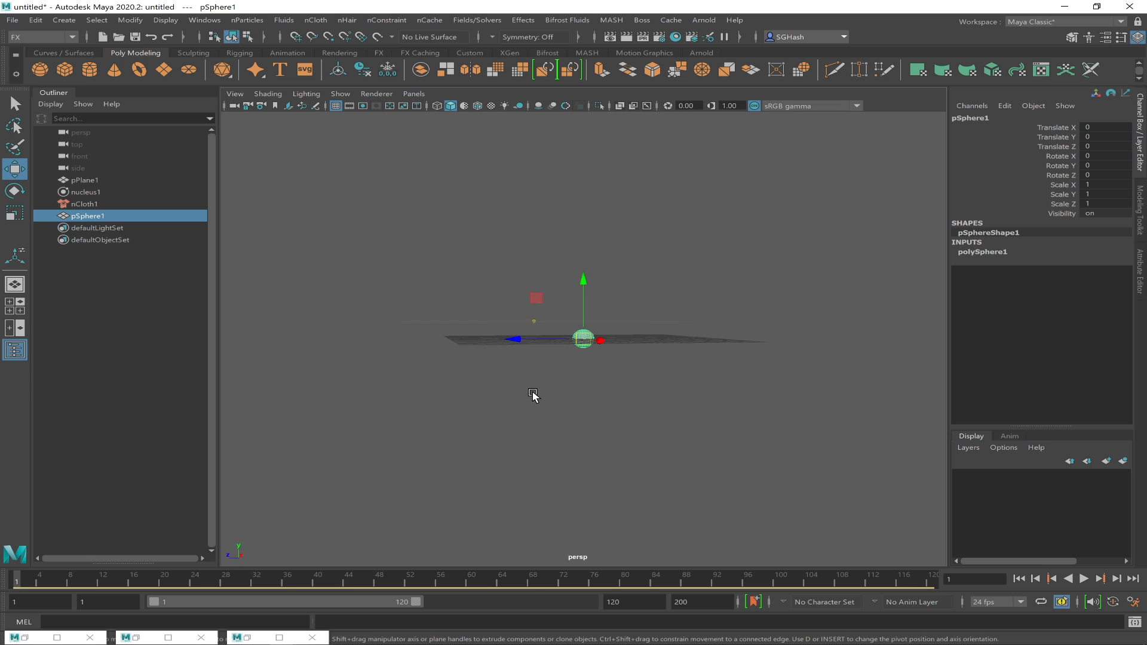
pyautogui.press('r')
pyautogui.moveTo(583, 339); pyautogui.dragTo(609, 340)
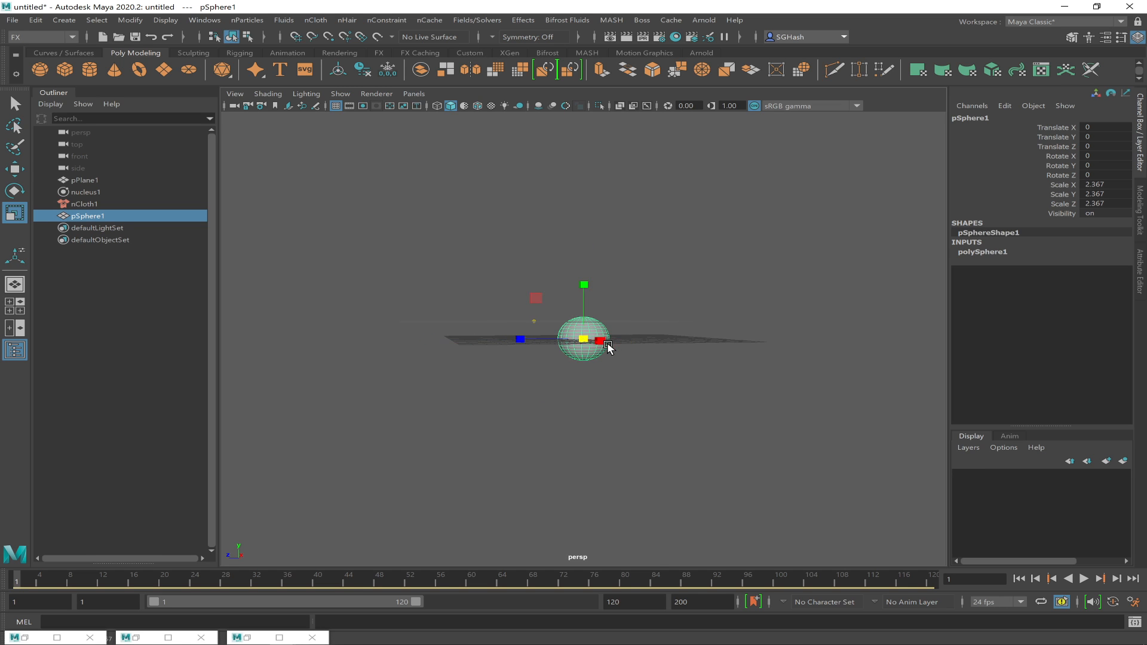
# - Move the sphere underneath the cloth plane to about X -1.5, Y -2.7, Z 2.1
pyautogui.press('w')
pyautogui.moveTo(584, 282)
pyautogui.mouseDown()
pyautogui.moveTo(586, 302)
pyautogui.moveTo(570, 291)
pyautogui.mouseUp()
pyautogui.keyDown('alt'); pyautogui.moveTo(643, 304); pyautogui.dragTo(720, 338, button='right'); pyautogui.keyUp('alt')
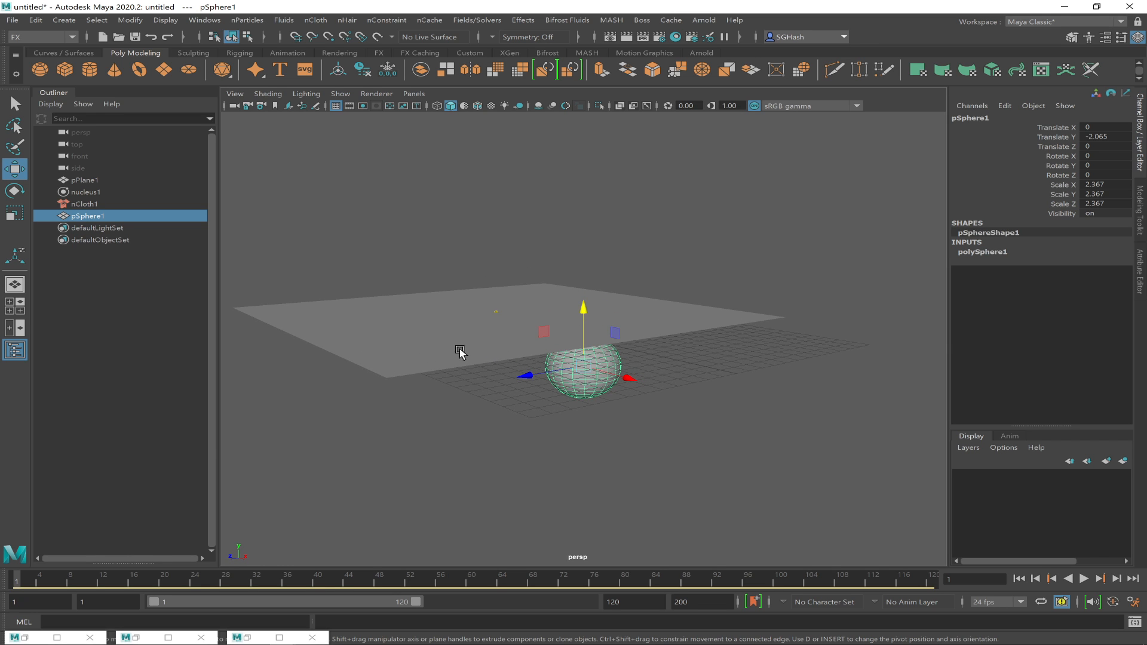
pyautogui.moveTo(579, 367); pyautogui.dragTo(541, 375)
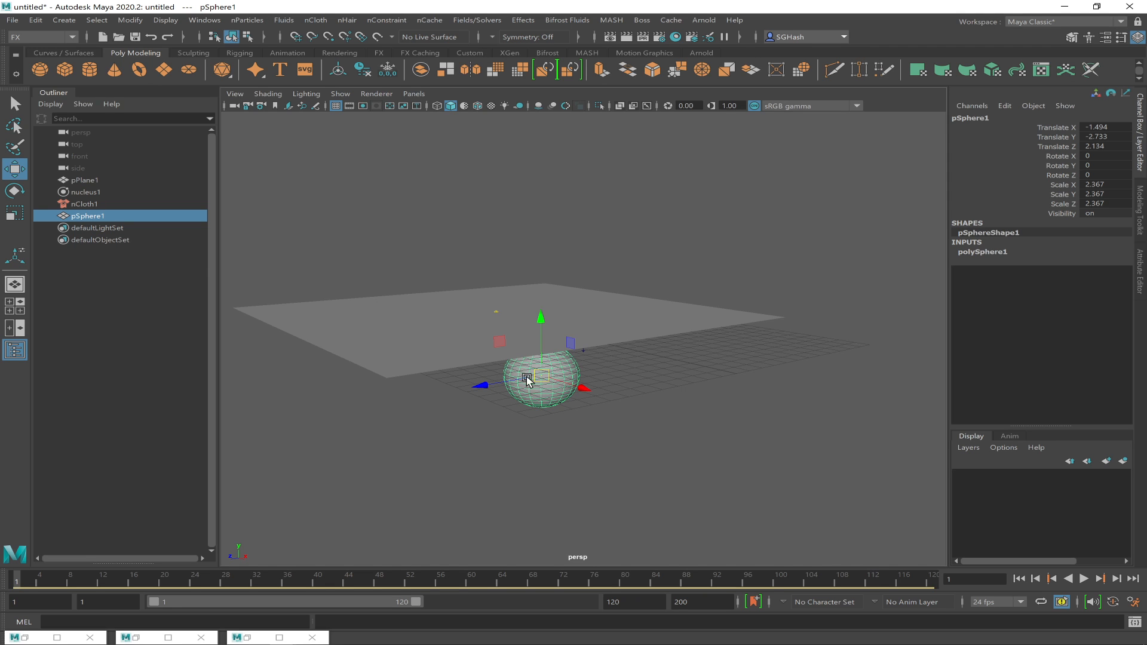
# - Add the nCloth node to the sphere selection and create a passive collider from it
pyautogui.scroll(-2, 532, 377)
pyautogui.click(85, 204)
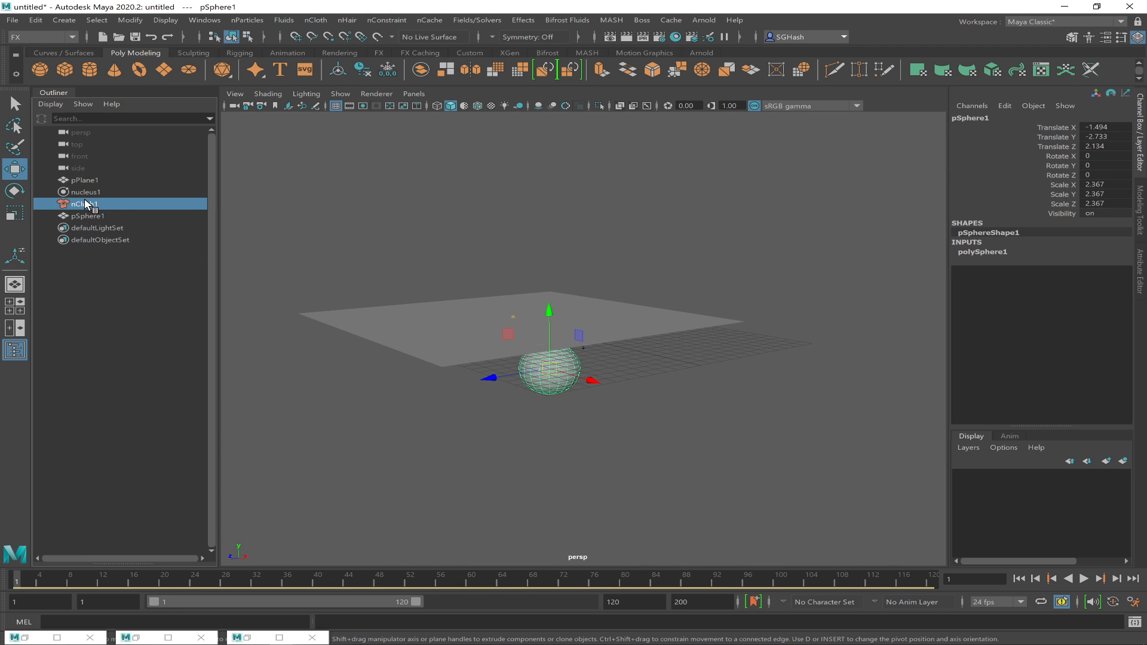
pyautogui.keyDown('shift'); pyautogui.click(551, 384); pyautogui.keyUp('shift')
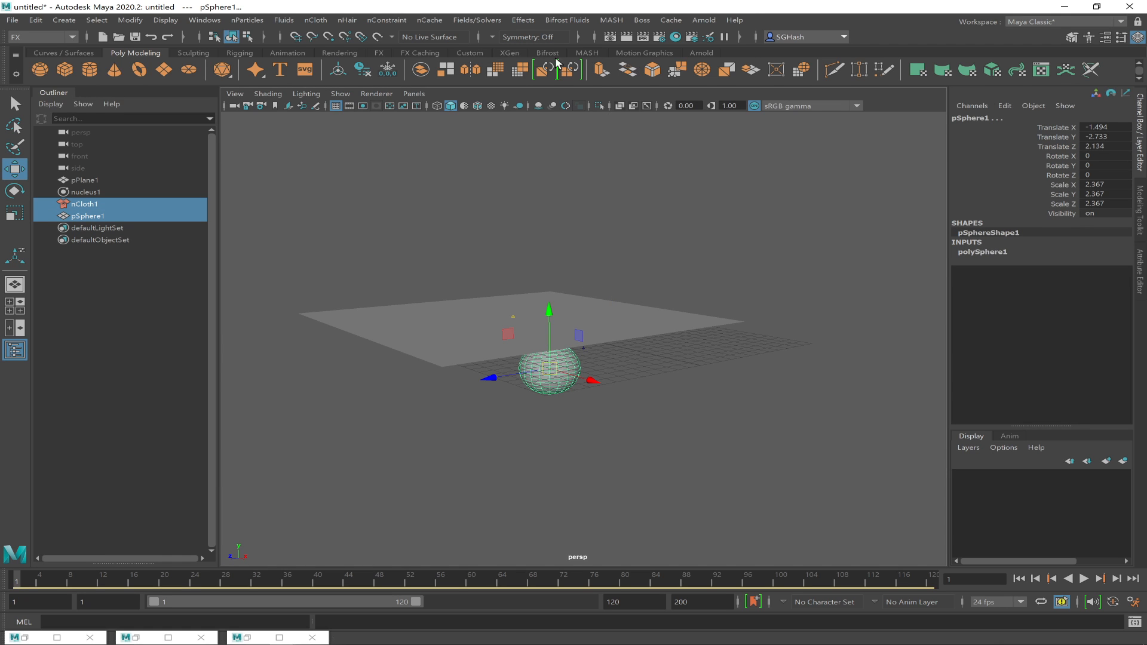
pyautogui.click(387, 52)
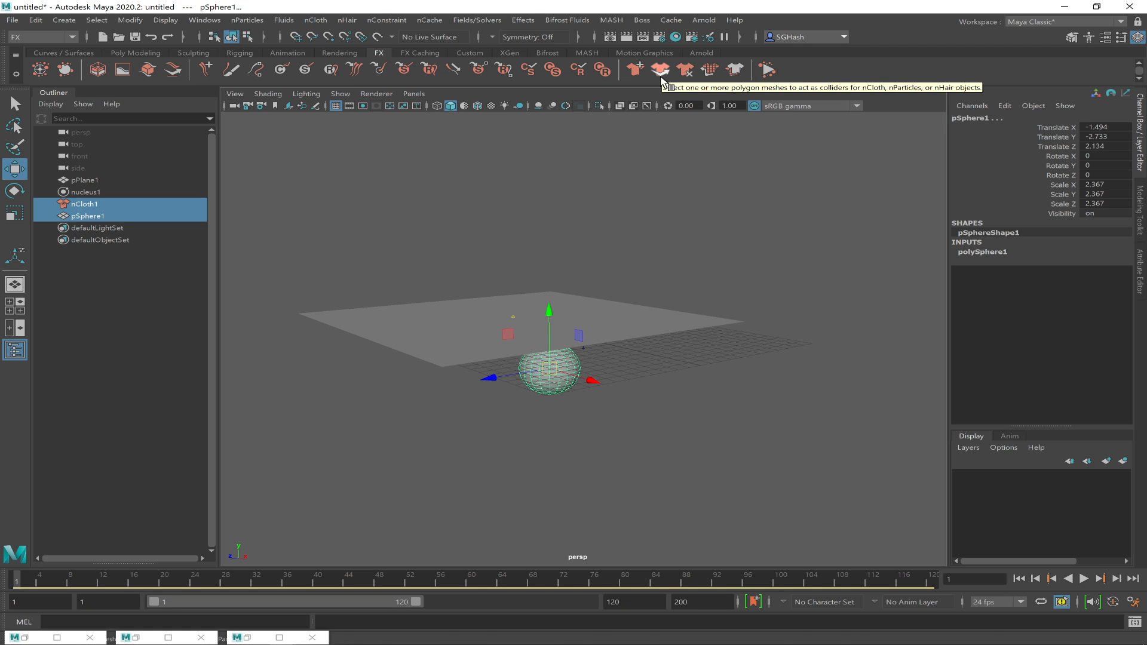
pyautogui.click(315, 20)
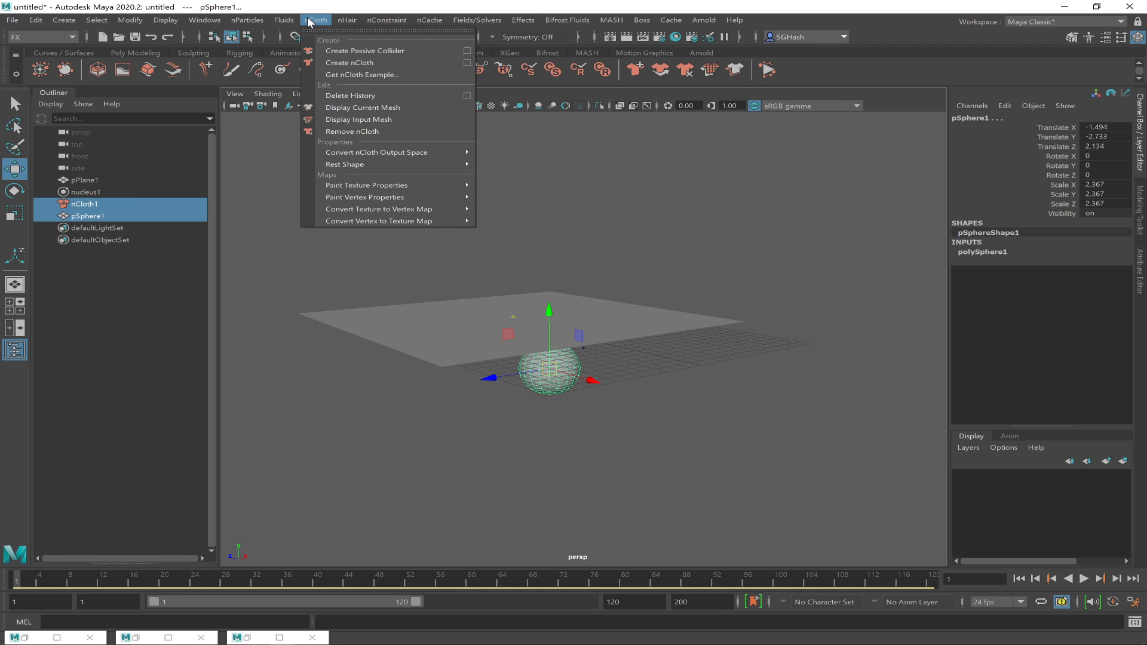
pyautogui.click(383, 52)
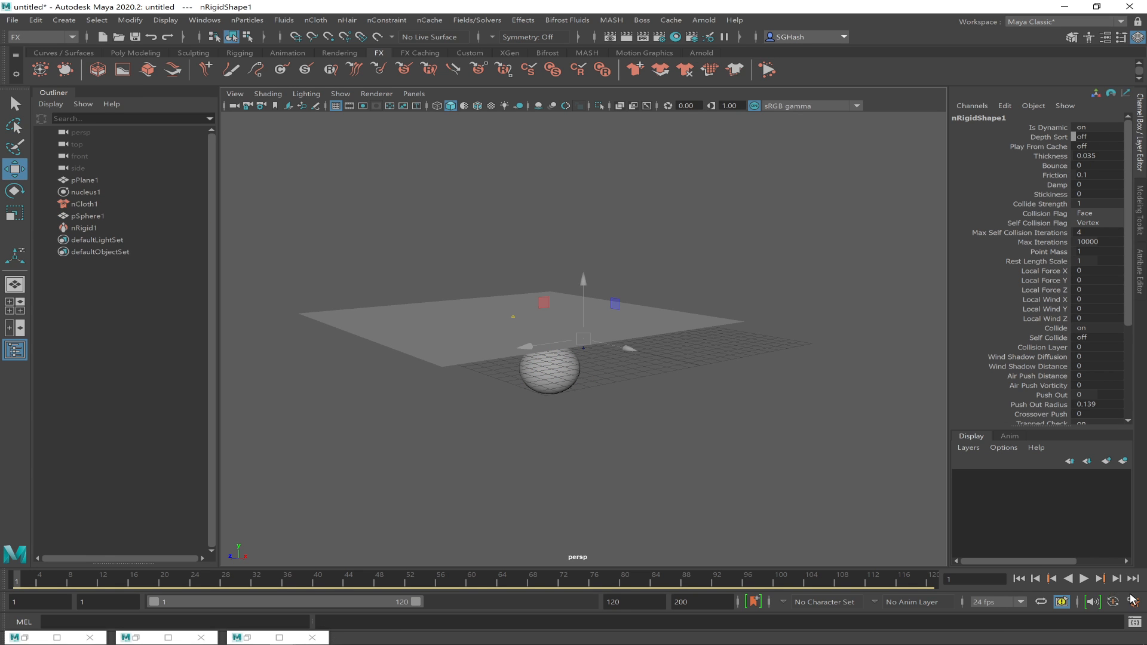
# - Play the simulation to about frame 74 and examine how the cloth drapes over the sphere
pyautogui.click(1083, 579)
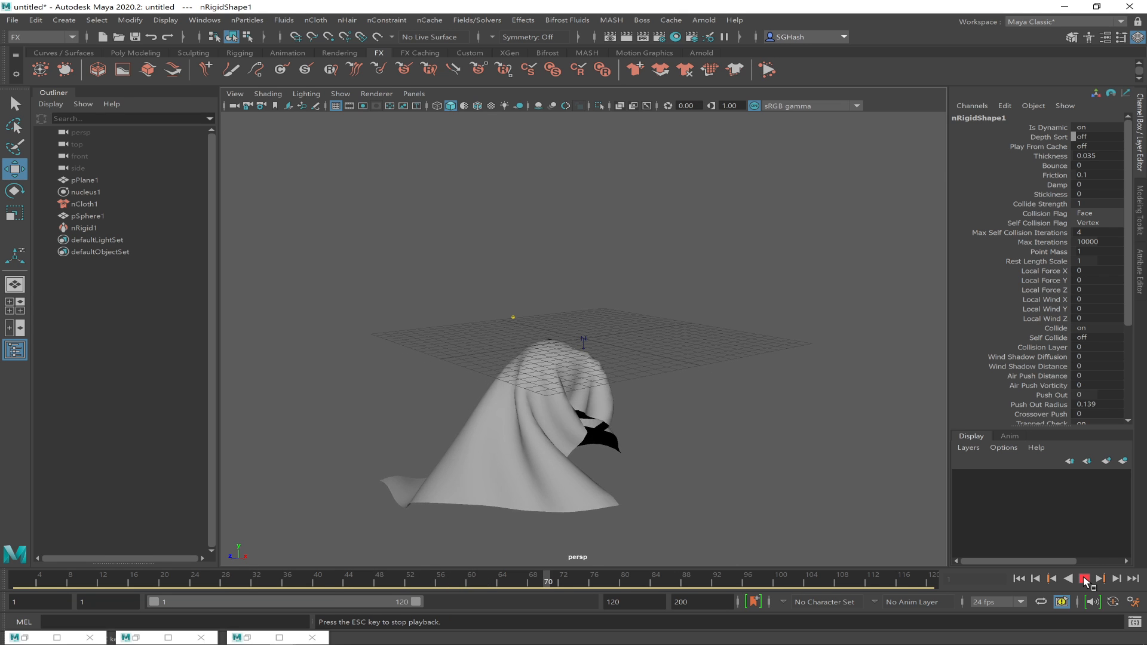
pyautogui.click(1083, 578)
pyautogui.keyDown('alt'); pyautogui.moveTo(702, 391); pyautogui.dragTo(649, 377); pyautogui.keyUp('alt')
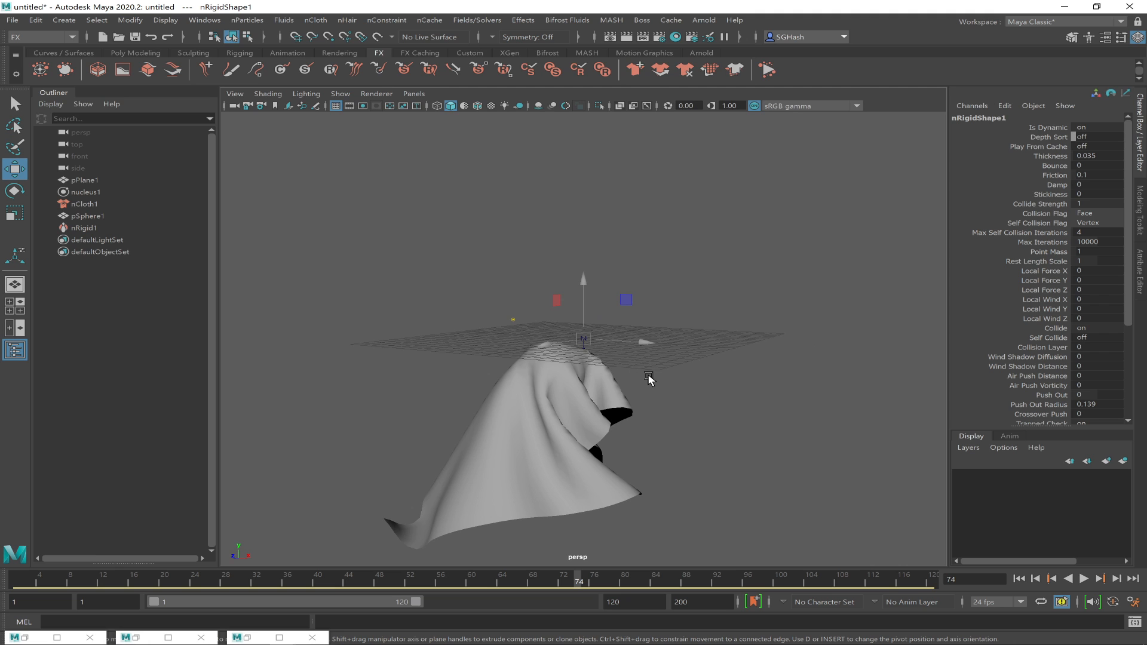
pyautogui.press('f')
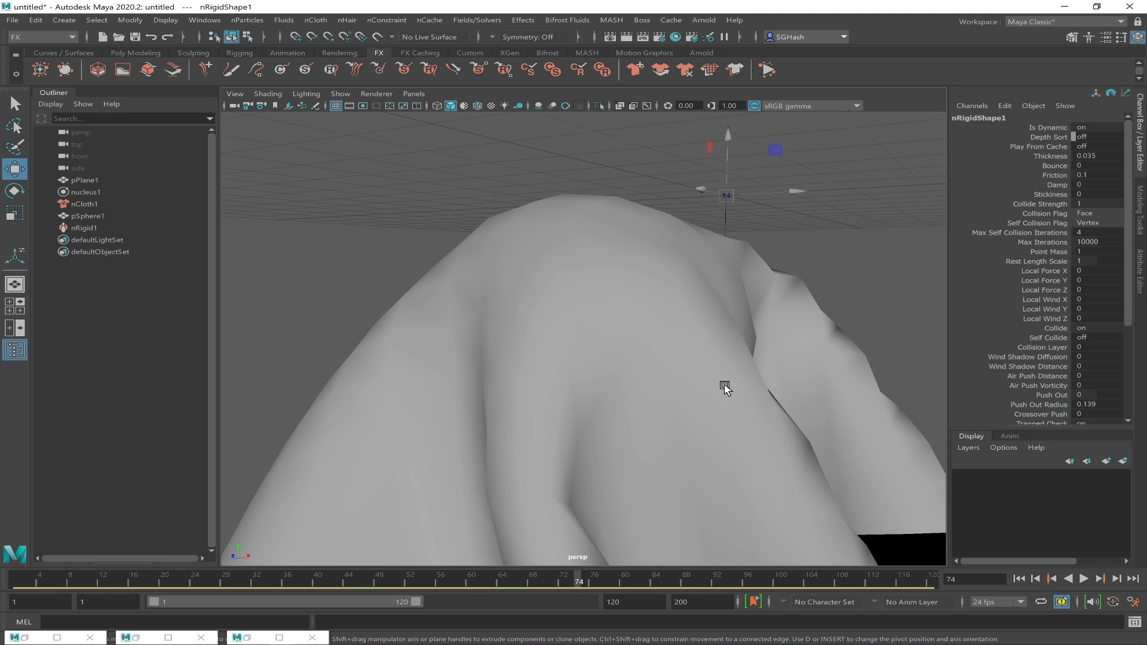
pyautogui.keyDown('alt'); pyautogui.moveTo(724, 388); pyautogui.dragTo(494, 366, button='right'); pyautogui.keyUp('alt')
pyautogui.keyDown('alt'); pyautogui.moveTo(494, 366); pyautogui.dragTo(763, 422); pyautogui.keyUp('alt')
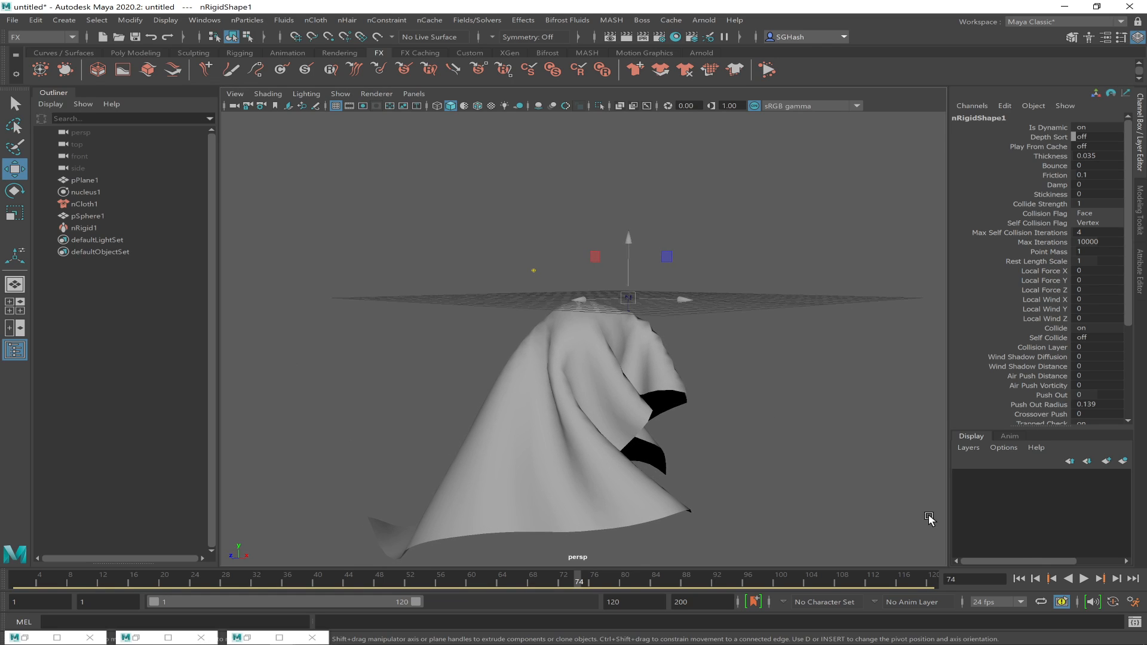
# - Rewind to frame 1, shrink the sphere to about 1.61 and move it to about X -4.5, Y -1.2, Z 3.5
pyautogui.click(1019, 578)
pyautogui.keyDown('alt'); pyautogui.moveTo(711, 384); pyautogui.dragTo(744, 396); pyautogui.keyUp('alt')
pyautogui.keyDown('alt'); pyautogui.moveTo(661, 384); pyautogui.dragTo(570, 344); pyautogui.keyUp('alt')
pyautogui.click(585, 356)
pyautogui.press('r')
pyautogui.keyDown('alt'); pyautogui.moveTo(607, 435); pyautogui.dragTo(607, 411); pyautogui.keyUp('alt')
pyautogui.press('w')
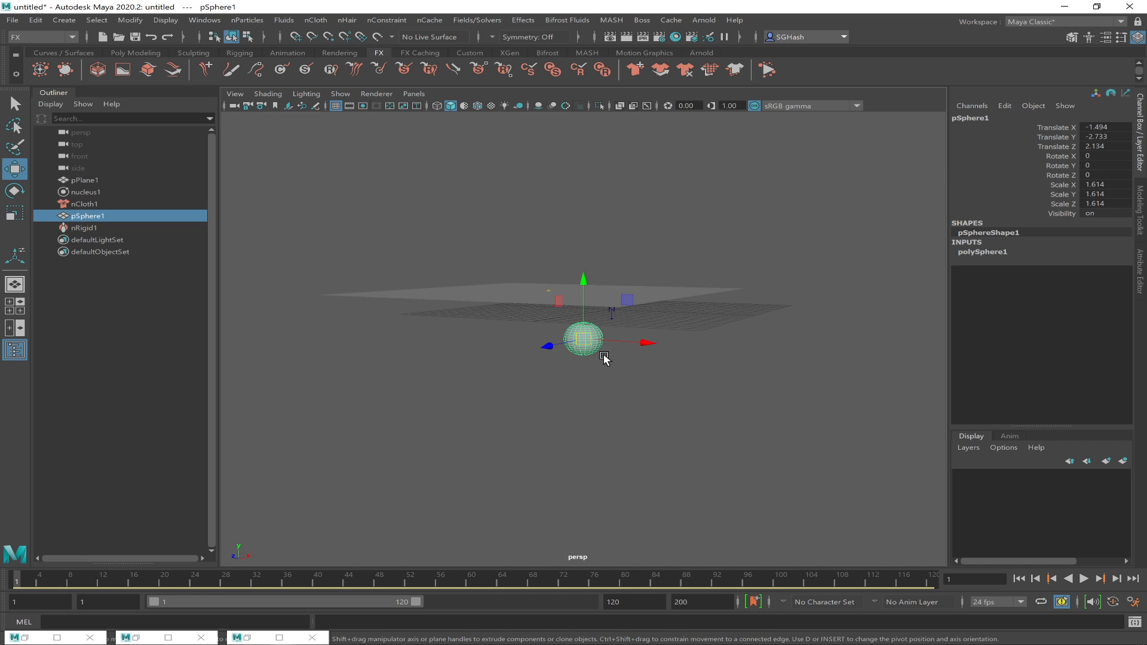
pyautogui.moveTo(584, 341)
pyautogui.mouseDown()
pyautogui.moveTo(546, 326)
pyautogui.moveTo(571, 351)
pyautogui.moveTo(574, 336)
pyautogui.mouseUp()
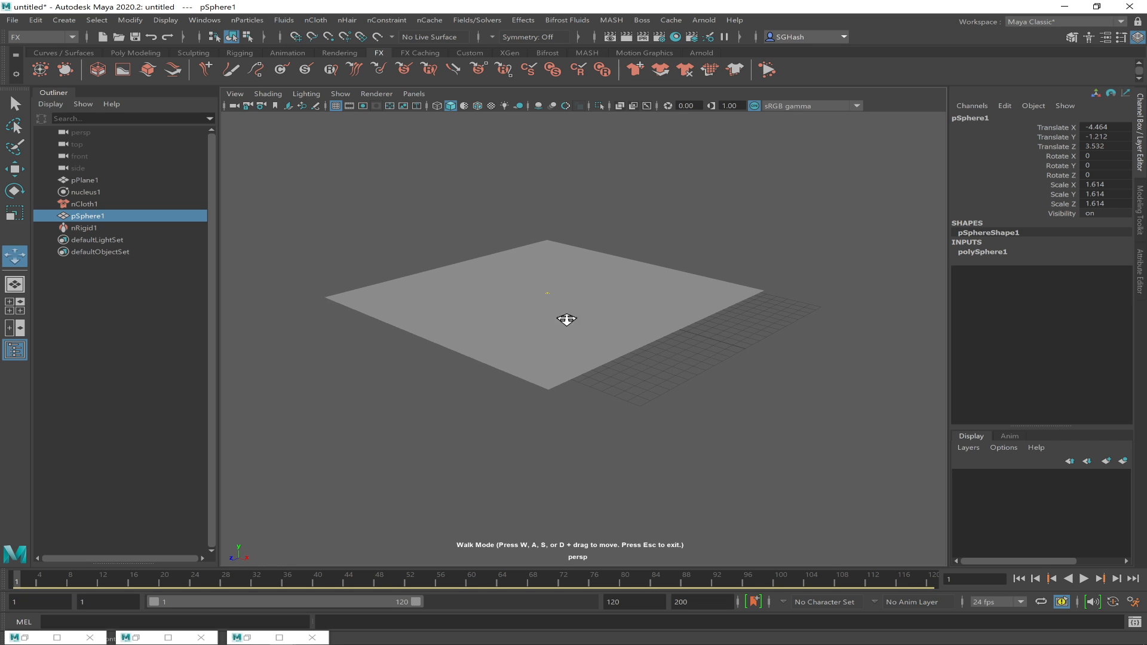
# - Replace the active Walk Tool with the Tumble Tool for the camera, and return to the Move tool
pyautogui.click(227, 94)
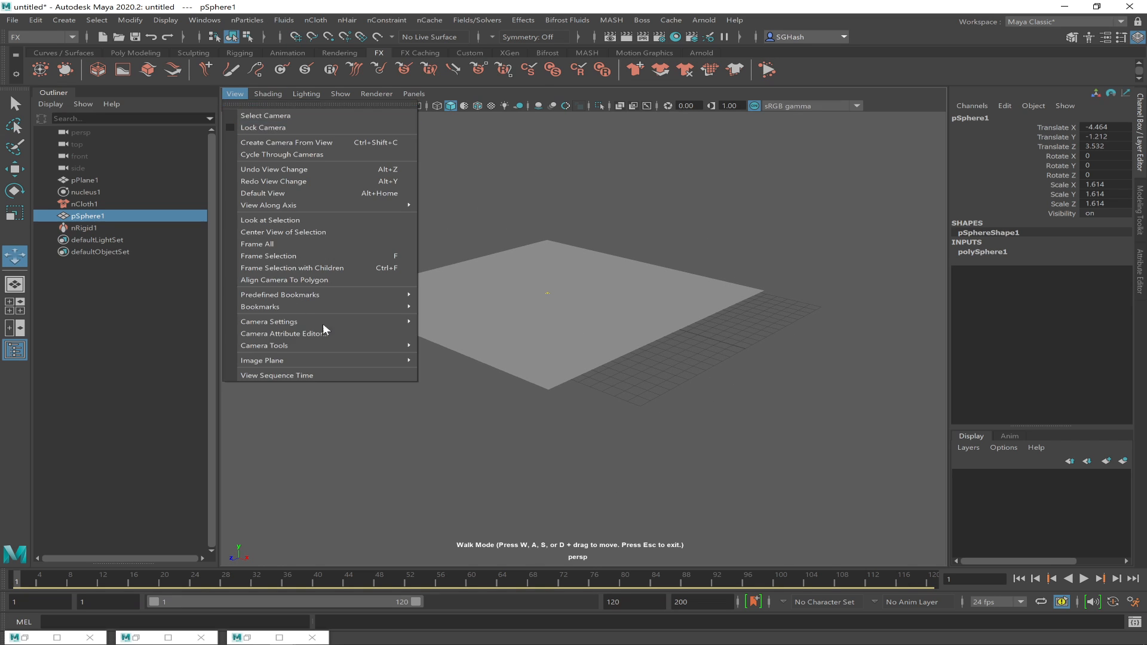
pyautogui.moveTo(363, 360)
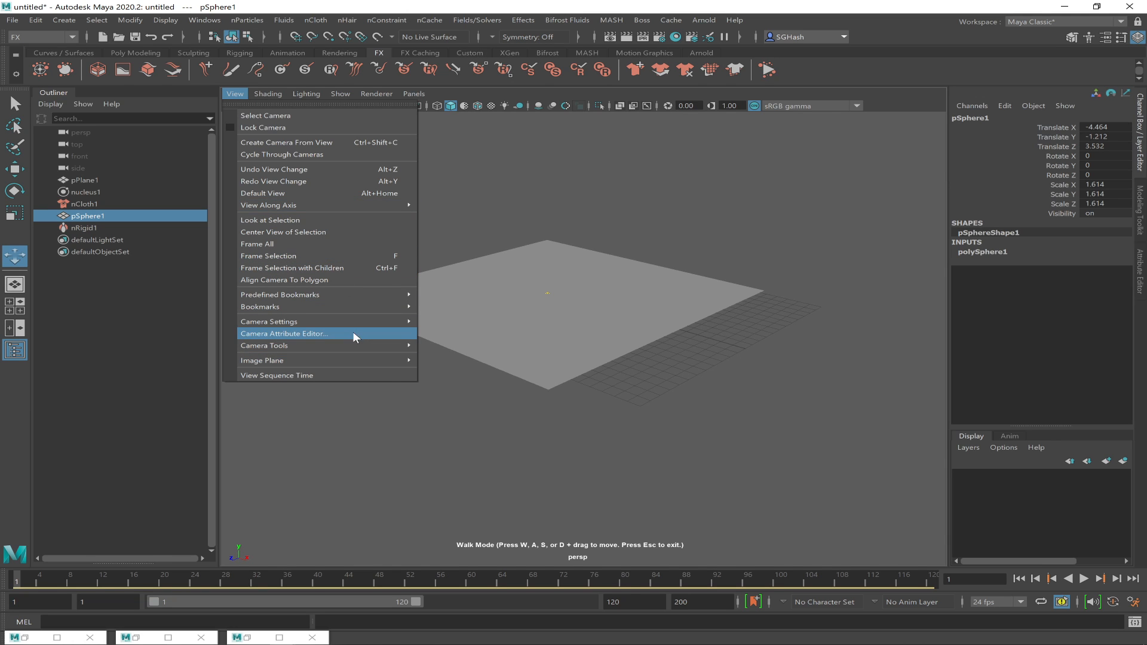
pyautogui.moveTo(399, 346)
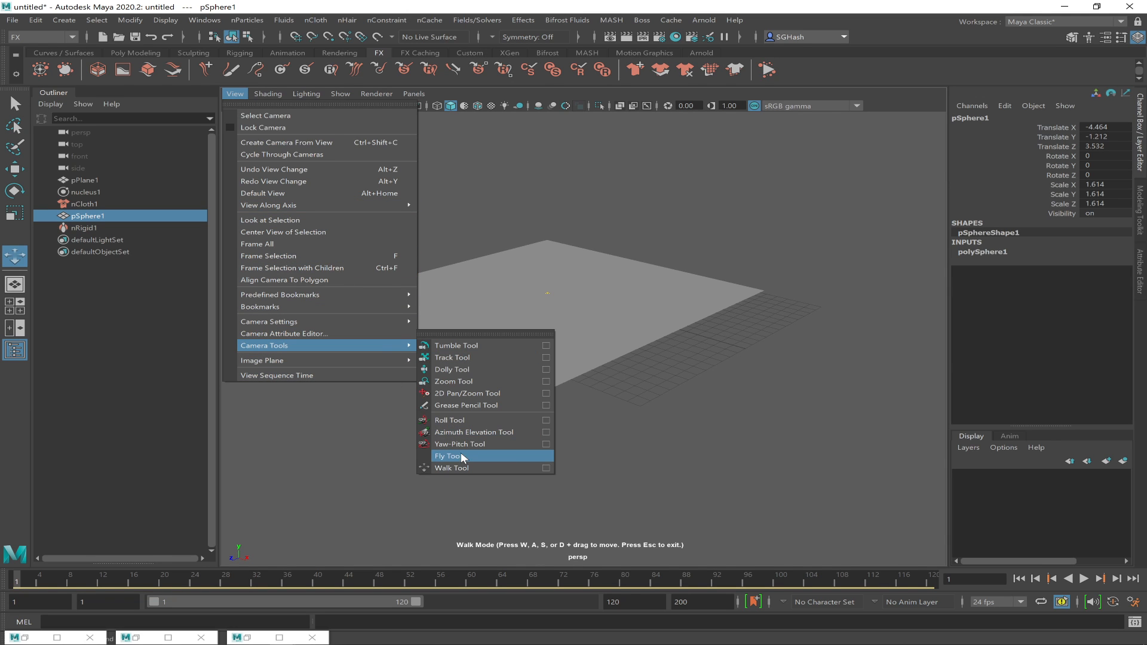
pyautogui.click(466, 346)
pyautogui.moveTo(563, 386); pyautogui.dragTo(664, 393)
pyautogui.moveTo(622, 361); pyautogui.dragTo(563, 356)
pyautogui.press('w')
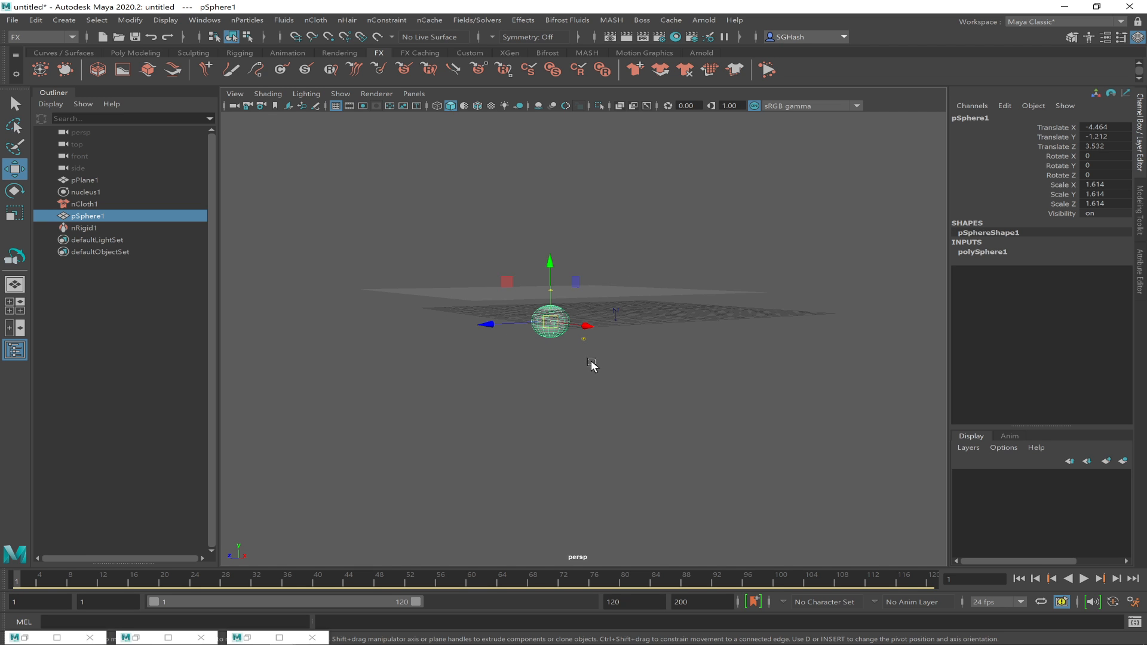
# - Scale the sphere down to about 1.1 and raise it to about Y -0.68, just under the cloth
pyautogui.press('f')
pyautogui.keyDown('alt'); pyautogui.moveTo(725, 386); pyautogui.dragTo(507, 338, button='right'); pyautogui.keyUp('alt')
pyautogui.keyDown('alt'); pyautogui.moveTo(706, 331); pyautogui.dragTo(602, 335, button='right'); pyautogui.keyUp('alt')
pyautogui.keyDown('alt'); pyautogui.moveTo(602, 335); pyautogui.dragTo(607, 406); pyautogui.keyUp('alt')
pyautogui.keyDown('alt'); pyautogui.moveTo(678, 358); pyautogui.dragTo(590, 337, button='right'); pyautogui.keyUp('alt')
pyautogui.keyDown('alt'); pyautogui.moveTo(571, 364); pyautogui.dragTo(571, 311); pyautogui.keyUp('alt')
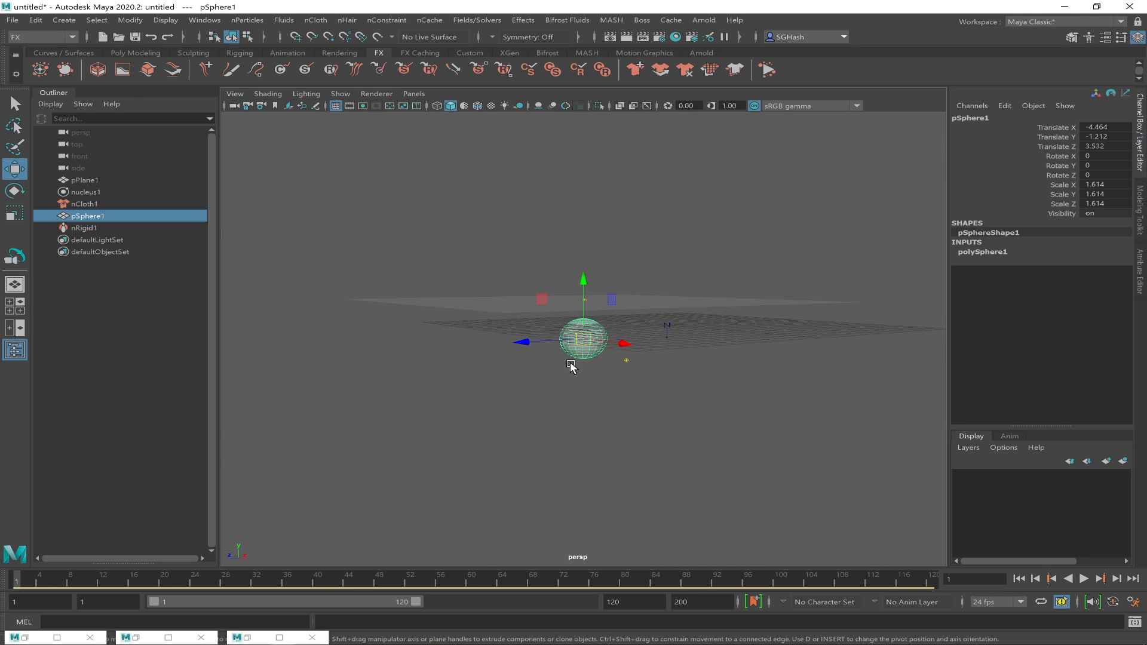
pyautogui.press('r')
pyautogui.moveTo(583, 340)
pyautogui.mouseDown()
pyautogui.moveTo(565, 356)
pyautogui.moveTo(603, 358)
pyautogui.moveTo(585, 274)
pyautogui.mouseUp()
pyautogui.press('w')
pyautogui.keyDown('alt'); pyautogui.moveTo(680, 318); pyautogui.dragTo(645, 265); pyautogui.keyUp('alt')
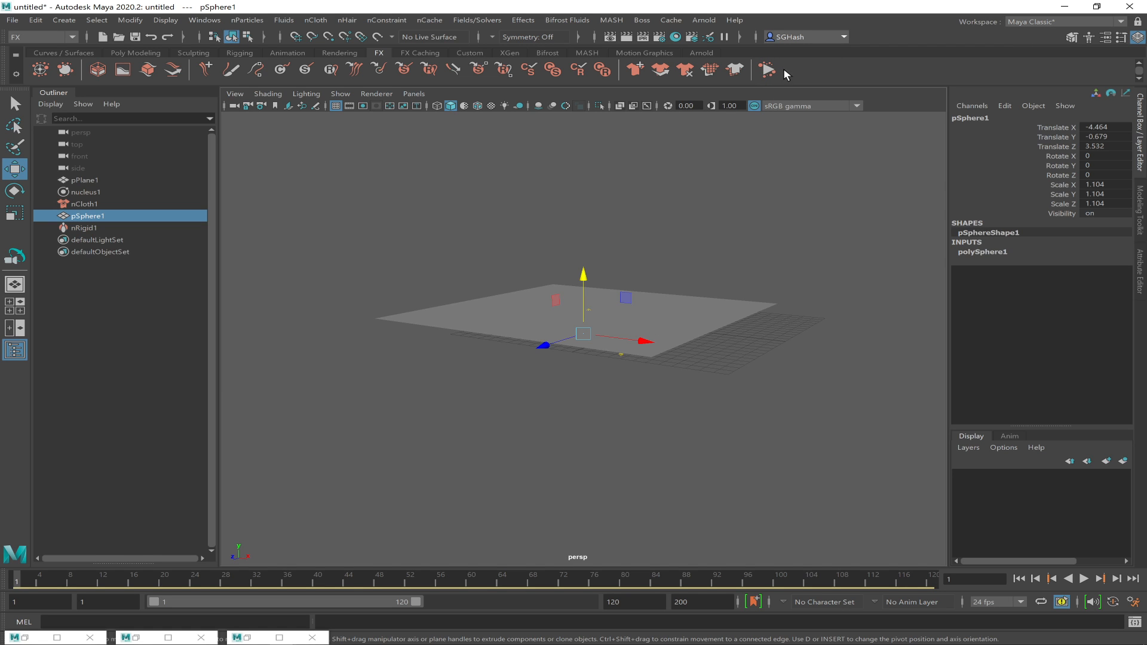
# - Play the simulation while moving the sphere around to swing the cloth, stopping at frame 83 with the sphere near X -11.8, Y 5.6, Z 6.3
pyautogui.hotkey('alt', 'v')
pyautogui.moveTo(585, 323); pyautogui.dragTo(644, 186)
pyautogui.moveTo(578, 237); pyautogui.dragTo(498, 274)
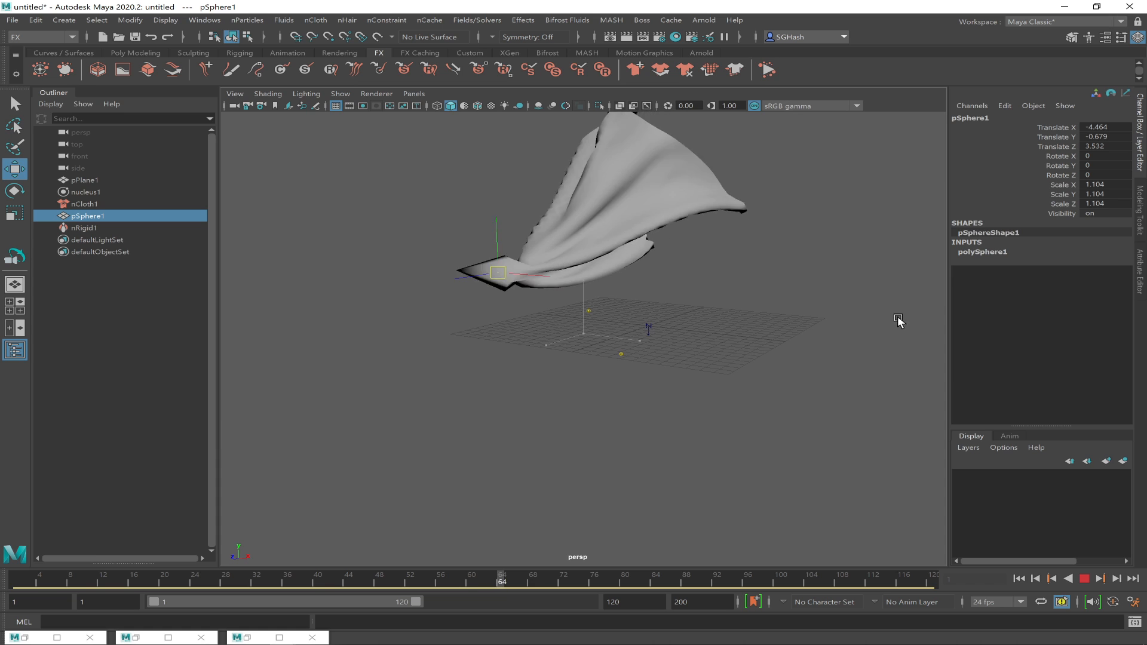
pyautogui.click(1084, 579)
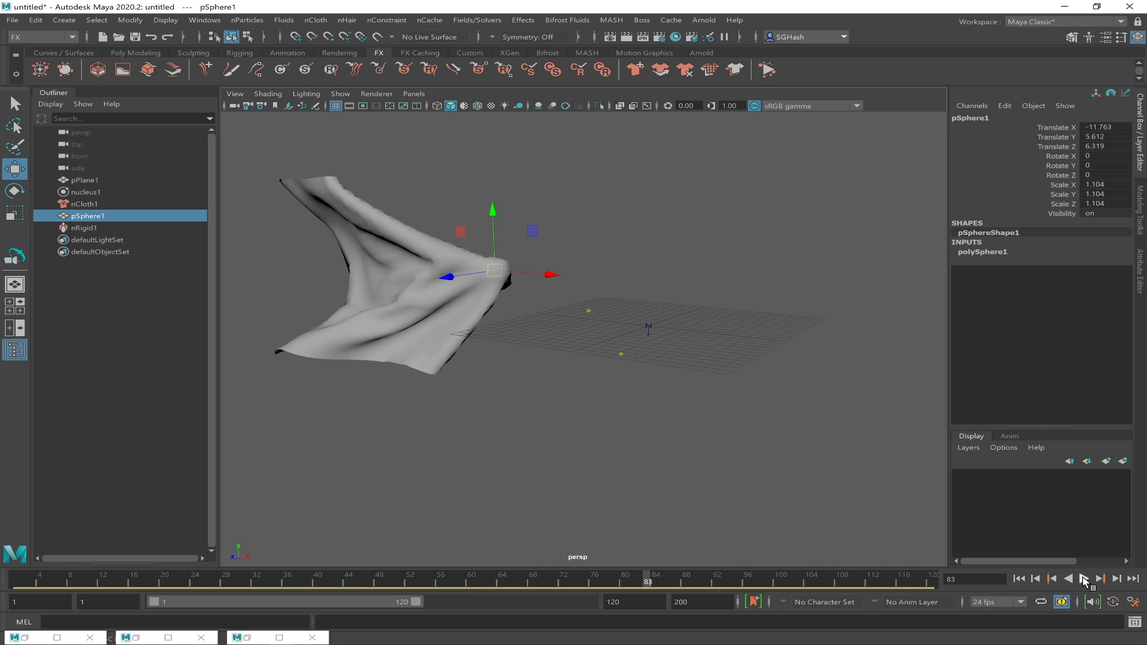
pyautogui.keyDown('alt'); pyautogui.moveTo(630, 381); pyautogui.dragTo(658, 375); pyautogui.keyUp('alt')
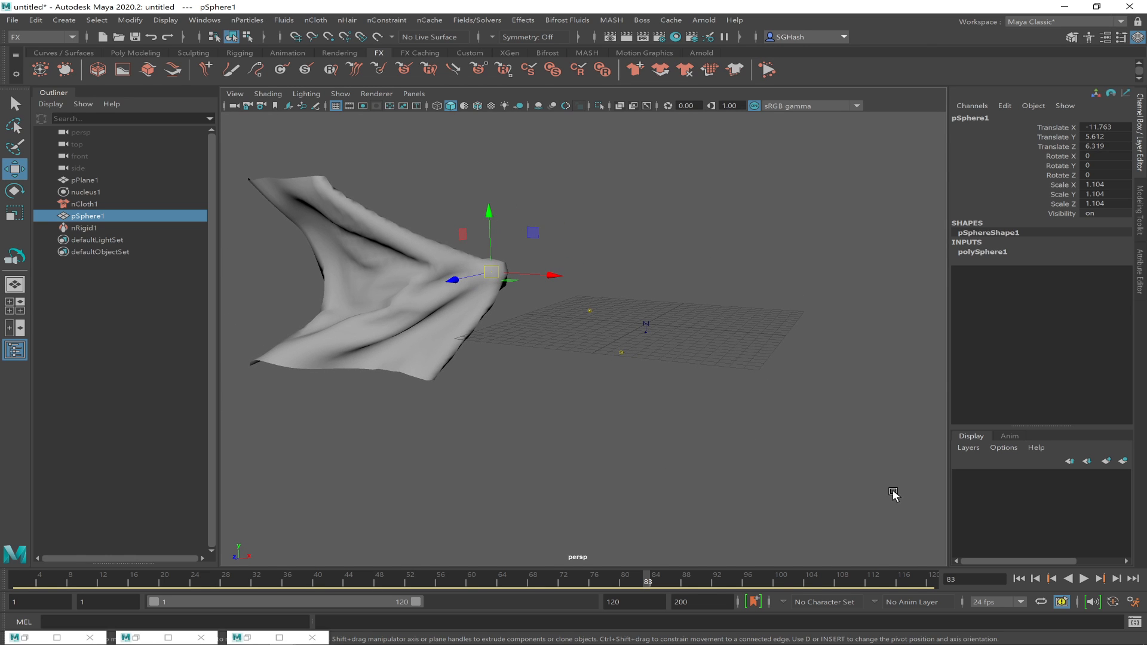
# - Play the simulation on past frame 110 and rewind it to frame 1
pyautogui.hotkey('alt', 'v')
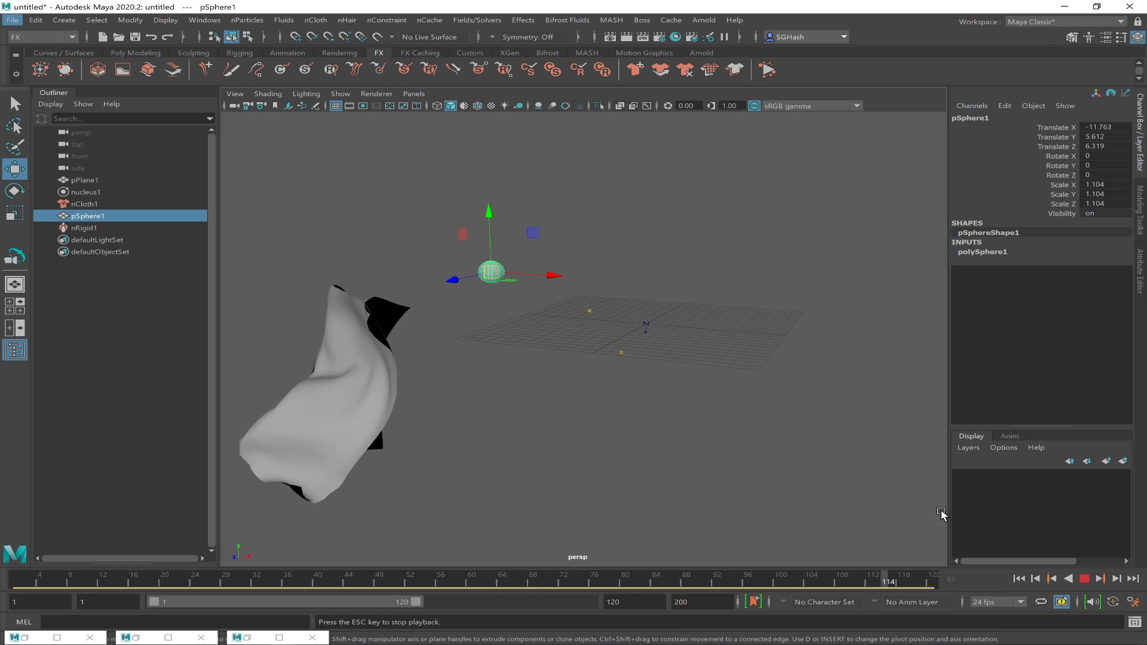
pyautogui.click(1018, 579)
pyautogui.keyDown('alt'); pyautogui.moveTo(780, 478); pyautogui.dragTo(781, 442); pyautogui.keyUp('alt')
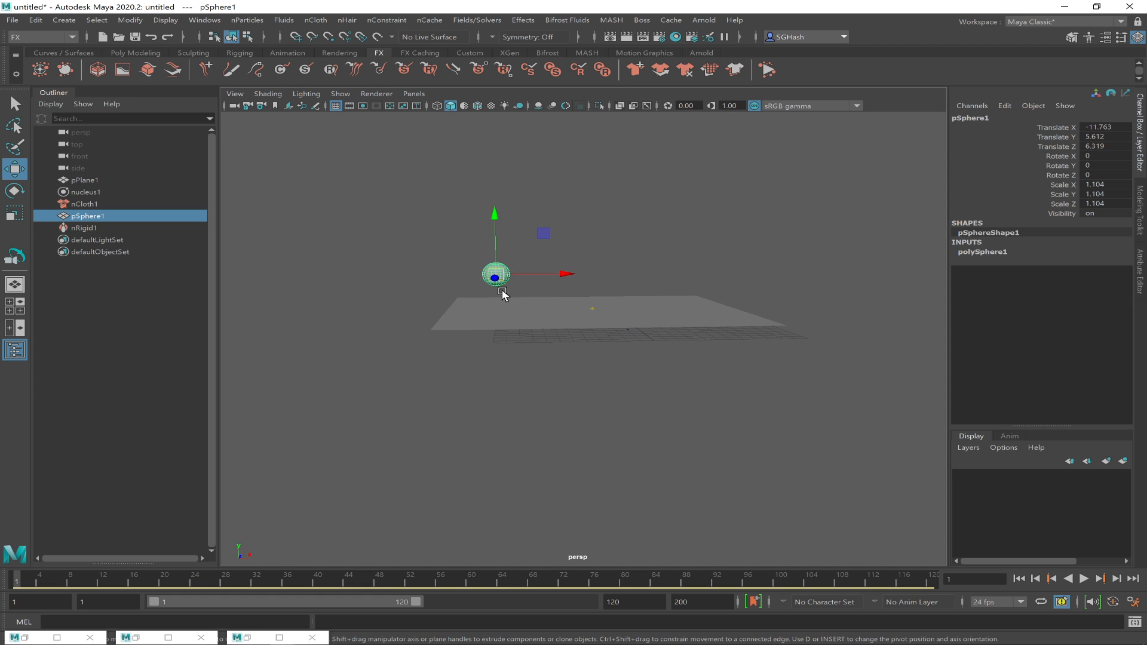
# - Place the sphere at about X -5, Y -0.7, Z 8.1, pull it far below the grid during interactive playback, and rewind to frame 1
pyautogui.moveTo(491, 276); pyautogui.dragTo(532, 341)
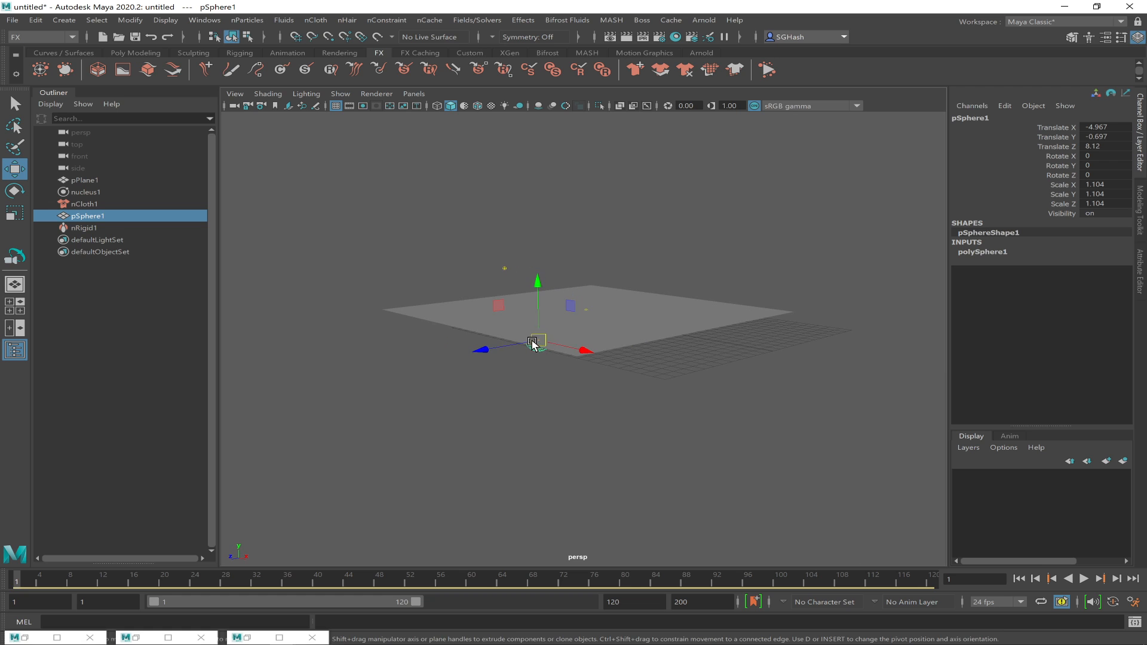
pyautogui.click(768, 70)
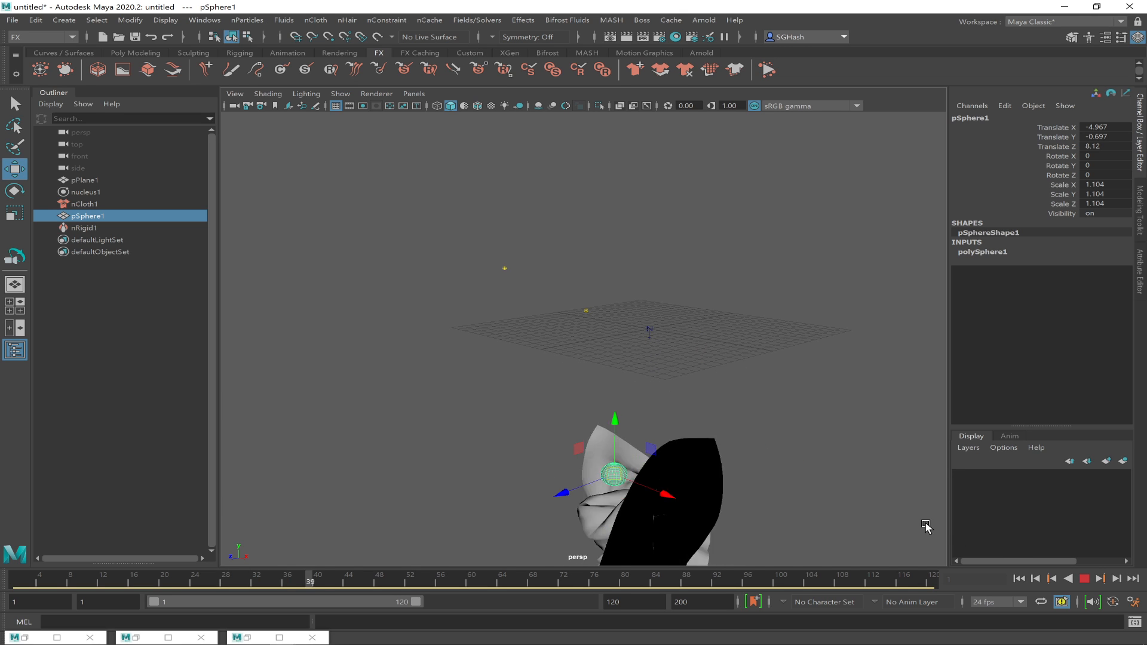
pyautogui.click(1017, 580)
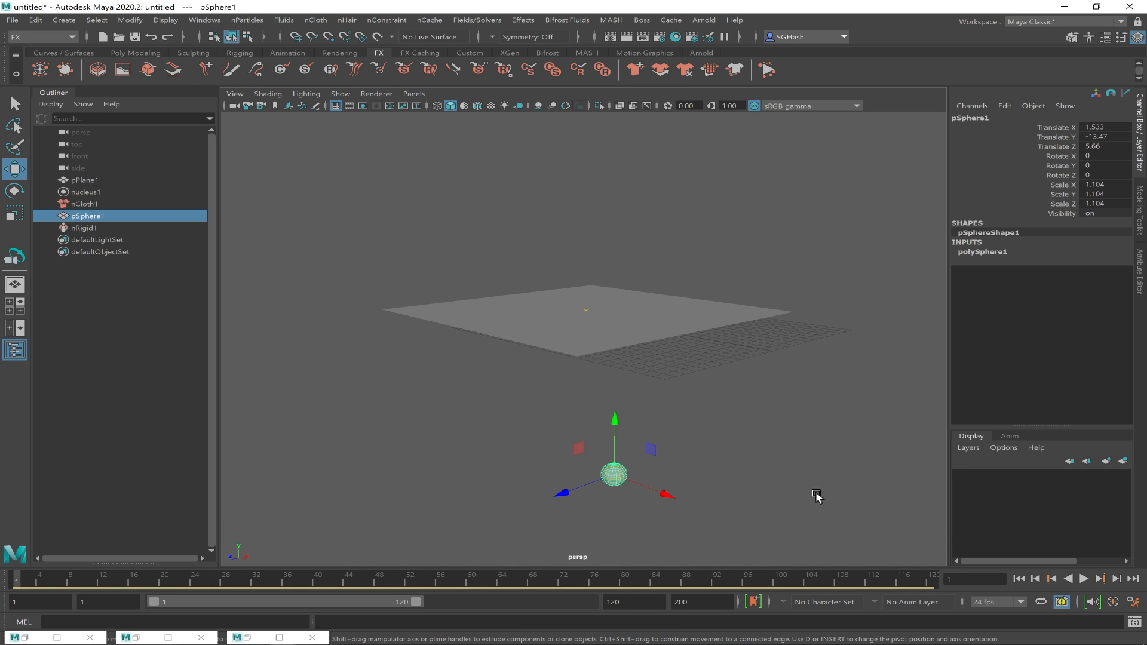
# - Move the sphere back up under the cloth to about X -3.1, Y -1.55, Z 6.4
pyautogui.moveTo(610, 476); pyautogui.dragTo(585, 400)
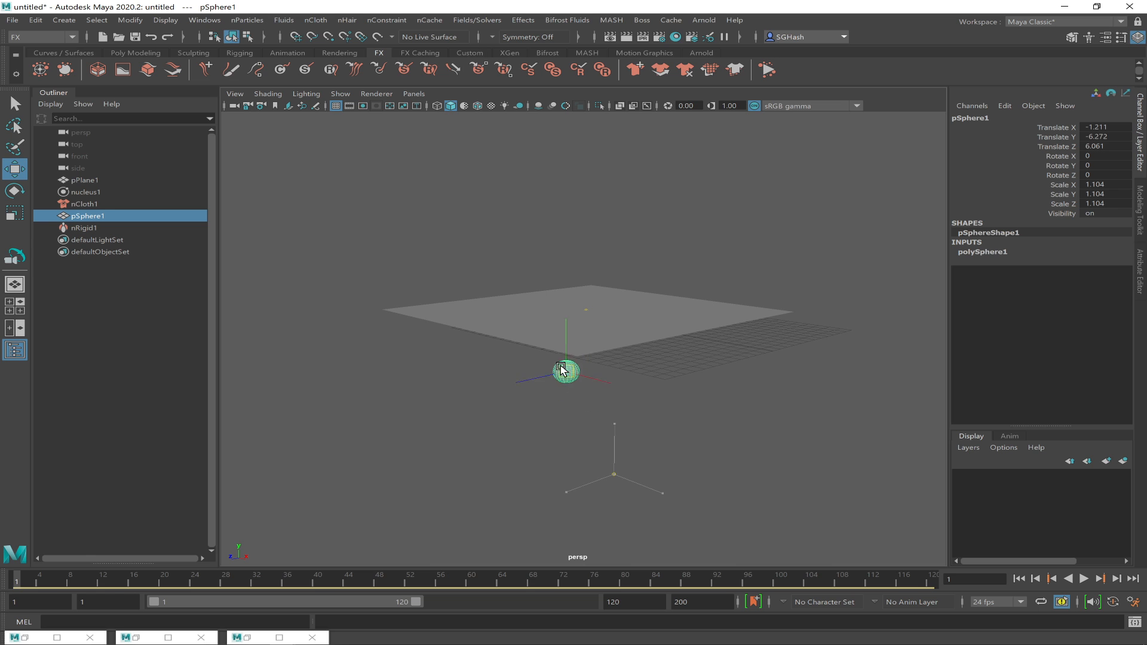
pyautogui.keyDown('alt'); pyautogui.moveTo(710, 372); pyautogui.dragTo(757, 380); pyautogui.keyUp('alt')
pyautogui.keyDown('alt'); pyautogui.moveTo(757, 380); pyautogui.dragTo(865, 407, button='right'); pyautogui.keyUp('alt')
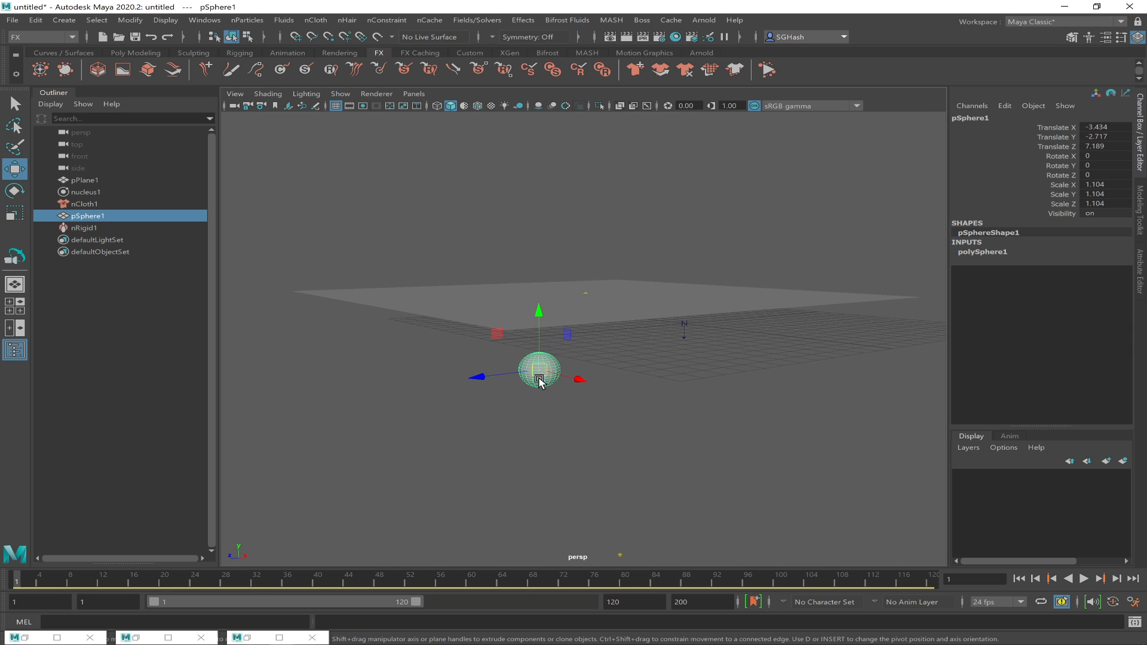
pyautogui.moveTo(541, 370); pyautogui.dragTo(556, 352)
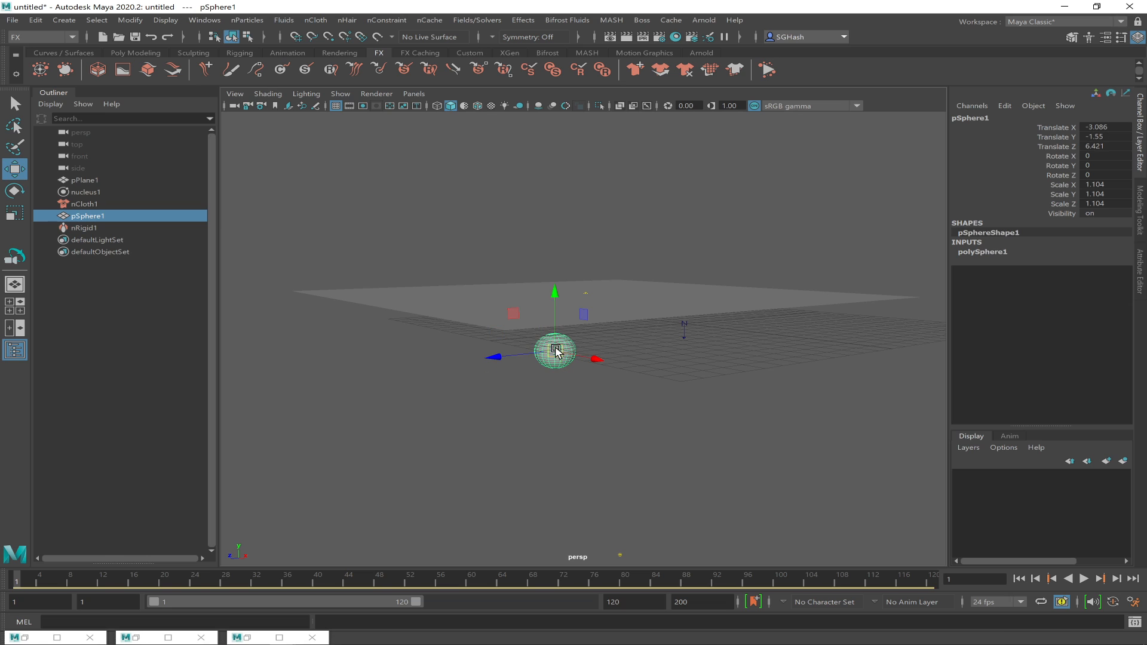
# - Try to delete the sphere's cache and the cache frame of nCloth1 and nucleus1
pyautogui.click(431, 21)
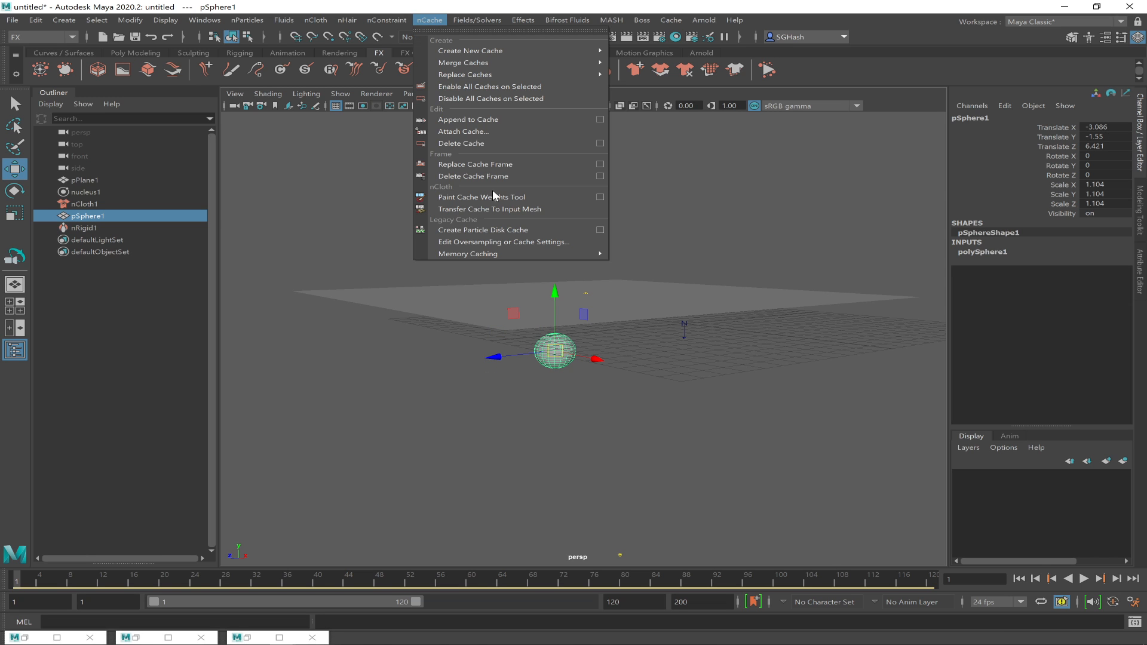
pyautogui.click(476, 143)
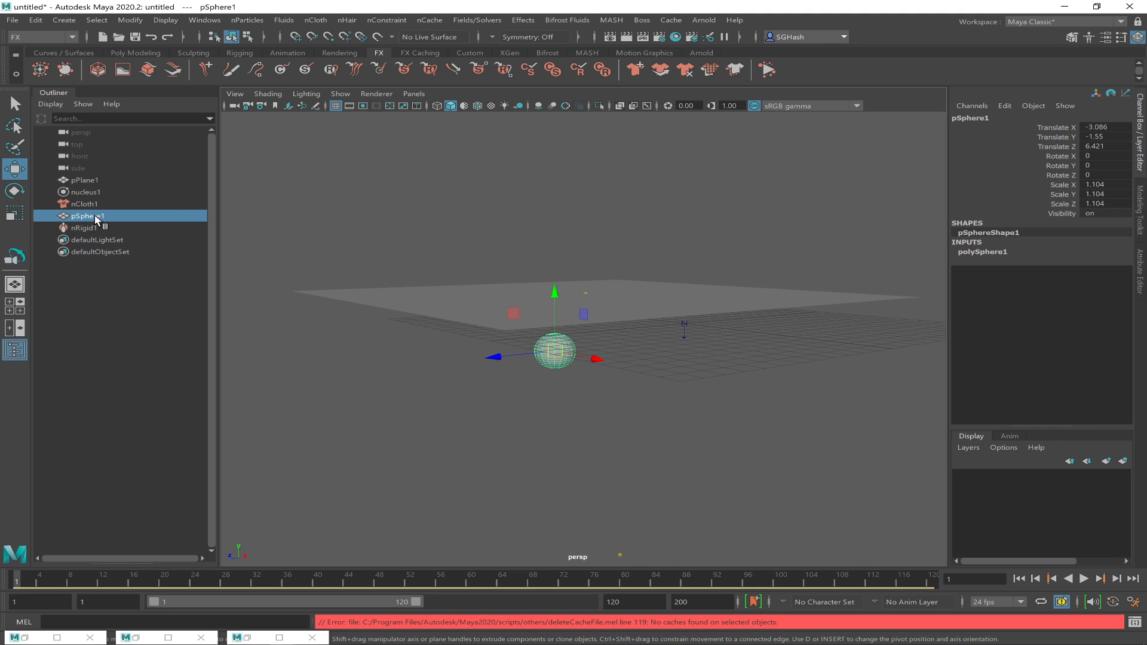
pyautogui.click(100, 202)
pyautogui.keyDown('ctrl'); pyautogui.click(101, 192); pyautogui.keyUp('ctrl')
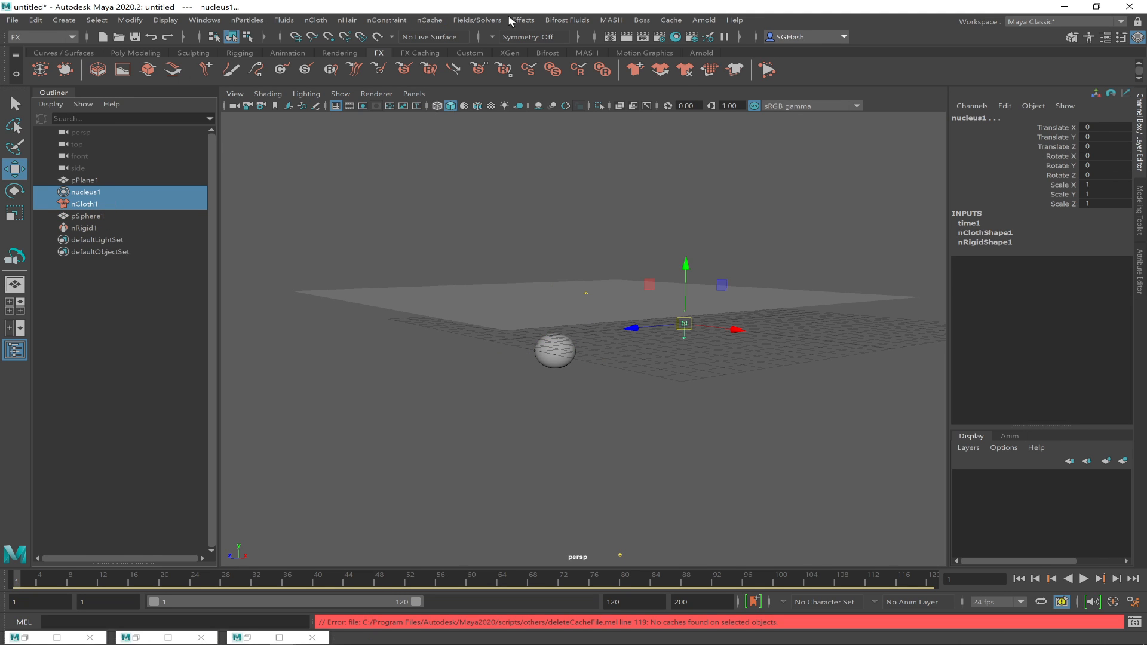
pyautogui.click(439, 18)
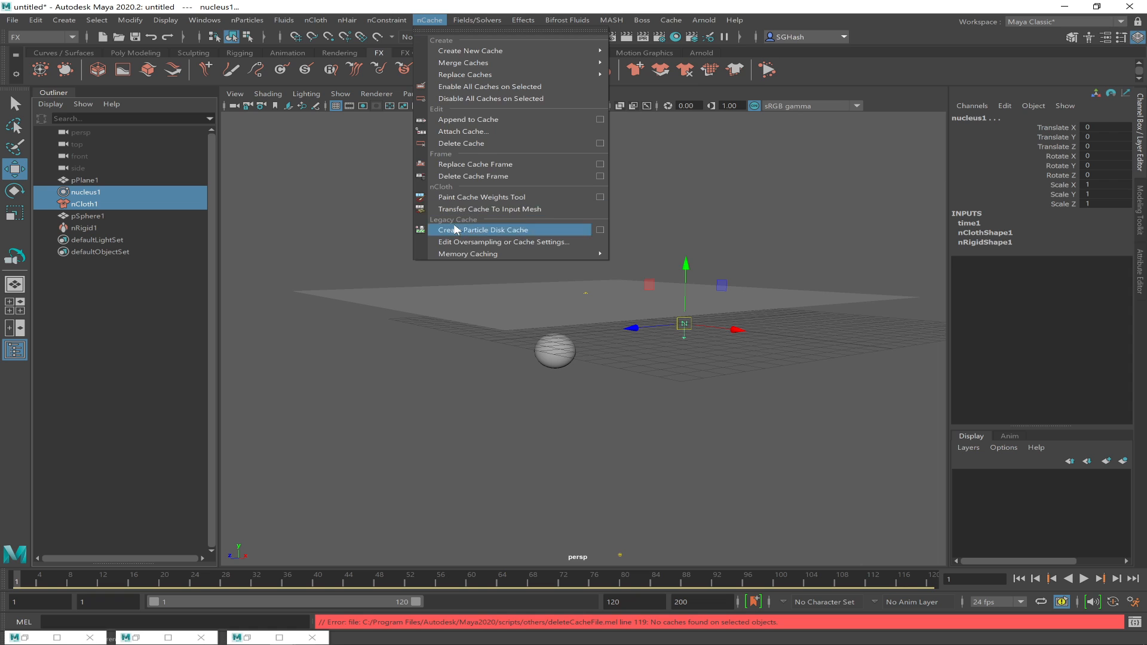
pyautogui.click(503, 176)
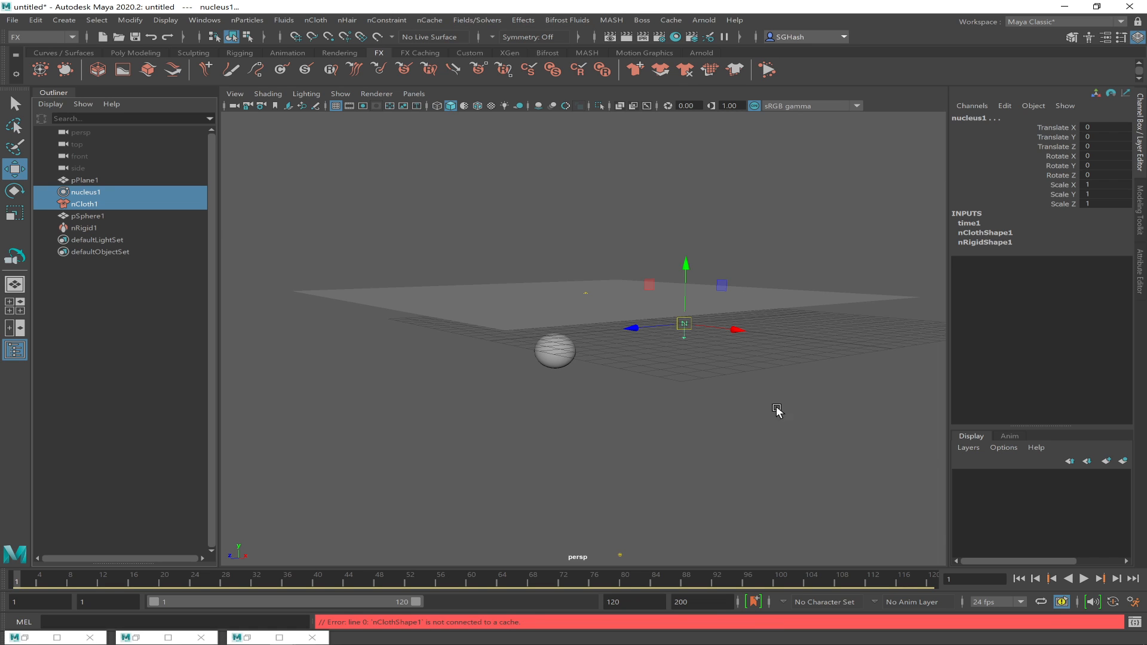
# - Turn off Cached Playback for the scene
pyautogui.click(1063, 603)
pyautogui.click(1064, 605)
pyautogui.click(1064, 604)
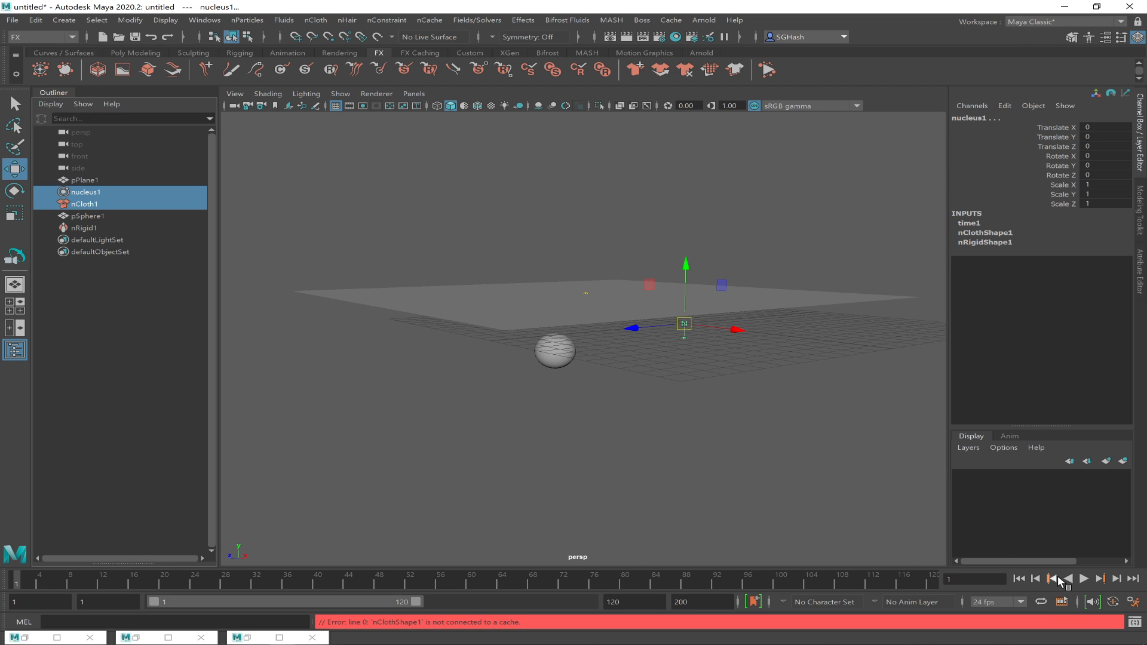
# - Play the simulation to frame 70, examine how the cloth drapes over the sphere, and rewind to frame 1
pyautogui.click(1084, 579)
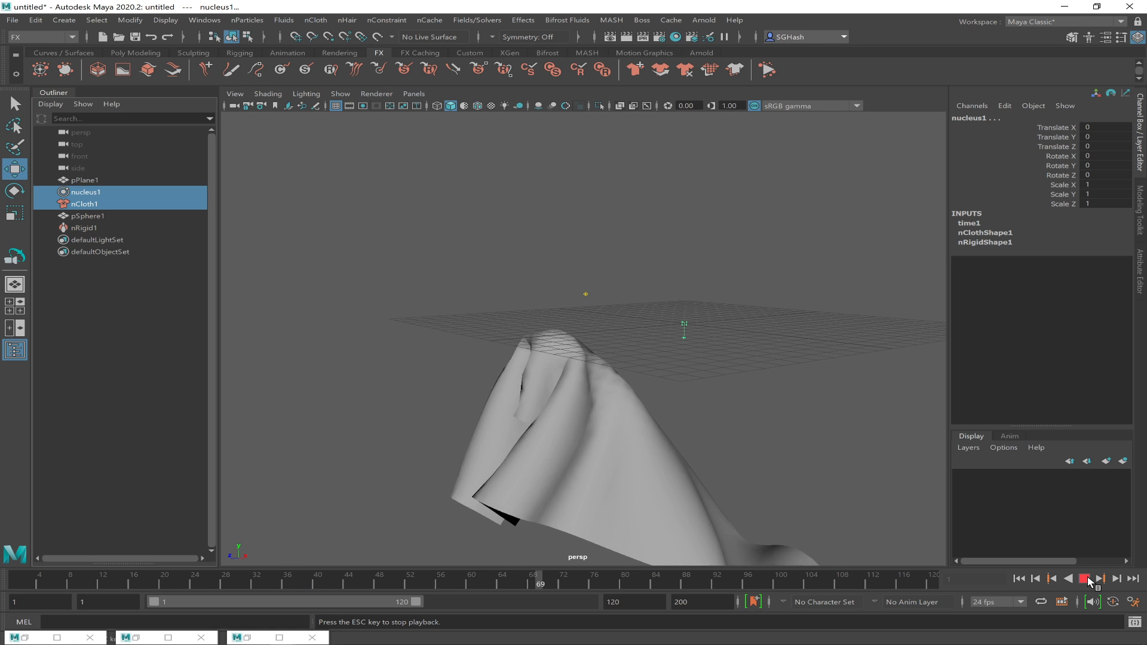
pyautogui.click(1084, 578)
pyautogui.keyDown('alt'); pyautogui.moveTo(690, 418); pyautogui.dragTo(763, 418); pyautogui.keyUp('alt')
pyautogui.keyDown('alt'); pyautogui.moveTo(762, 417); pyautogui.dragTo(580, 398, button='right'); pyautogui.keyUp('alt')
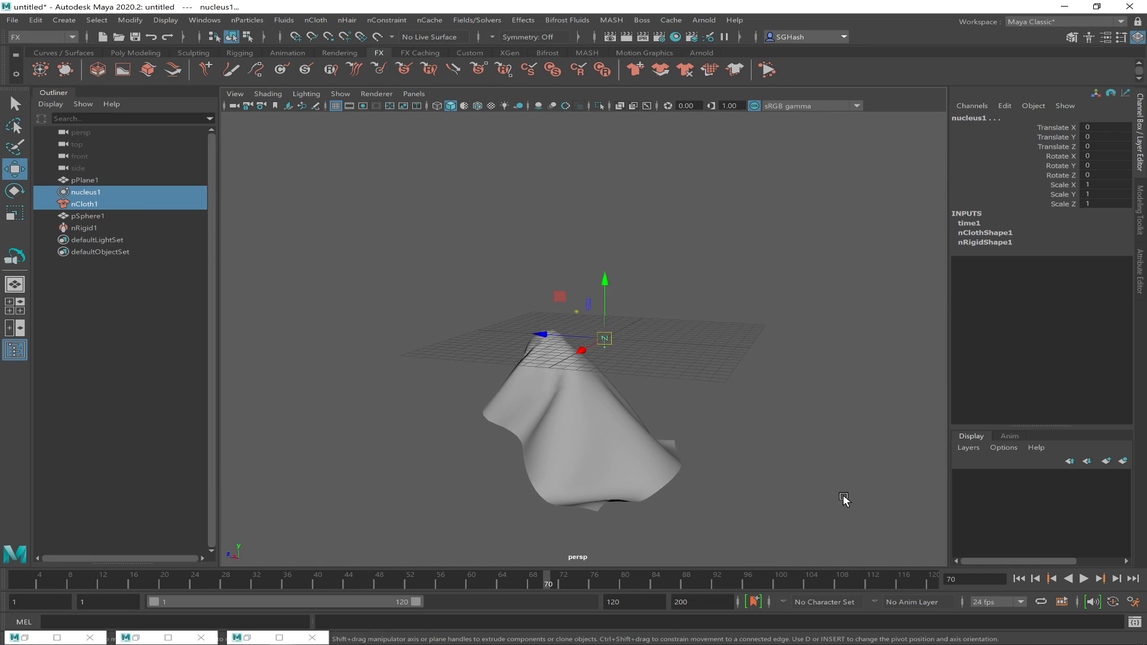
pyautogui.click(1018, 579)
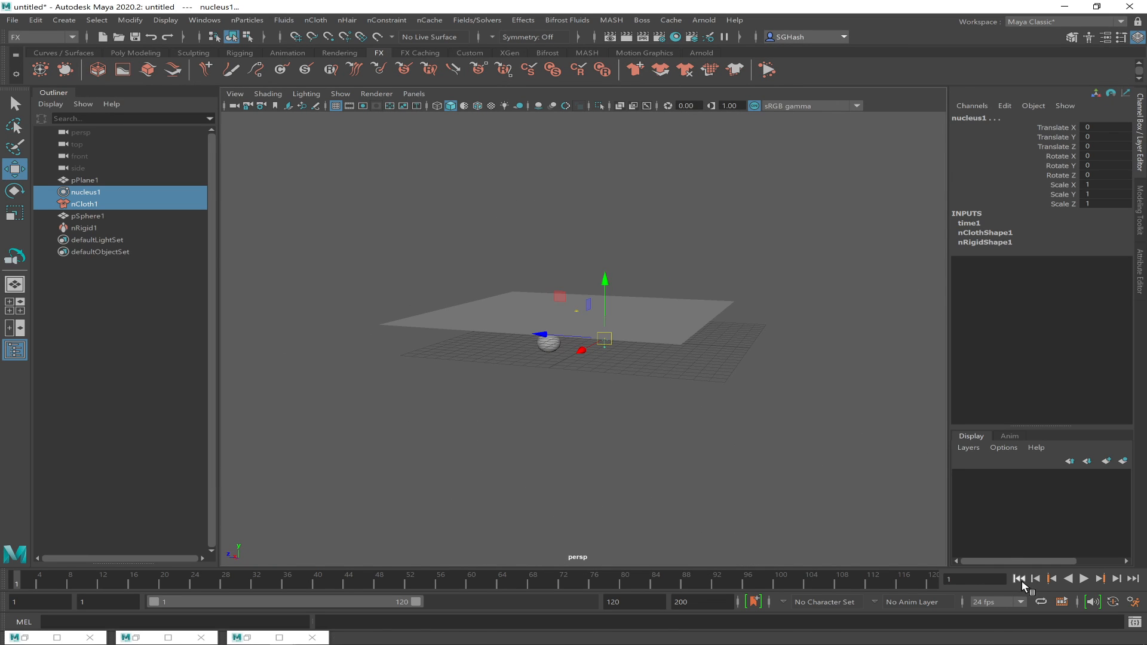
# - Try to delete the cache of nCloth1 and nucleus1, and clear the selection
pyautogui.click(84, 205)
pyautogui.keyDown('ctrl'); pyautogui.click(90, 192); pyautogui.keyUp('ctrl')
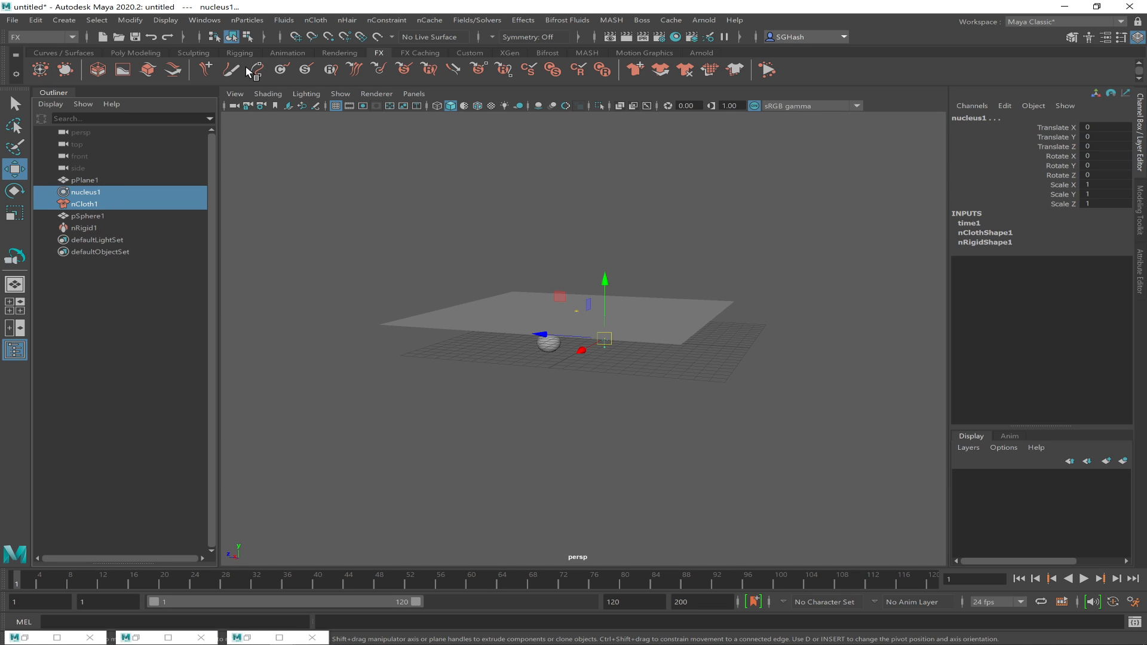
pyautogui.click(425, 21)
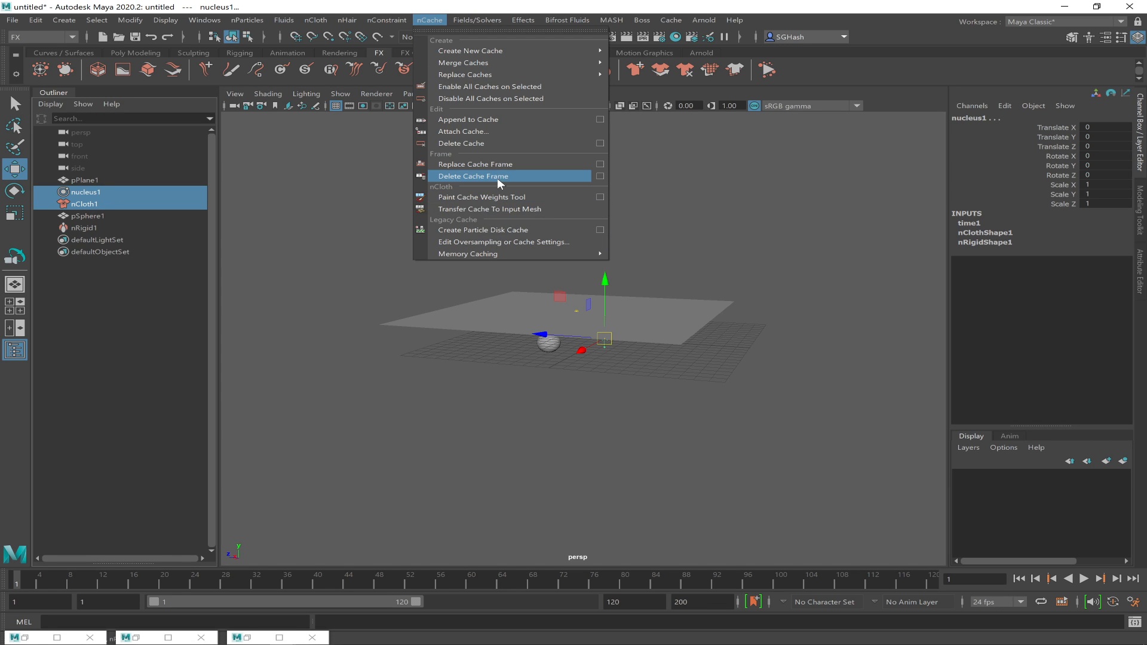
pyautogui.click(488, 141)
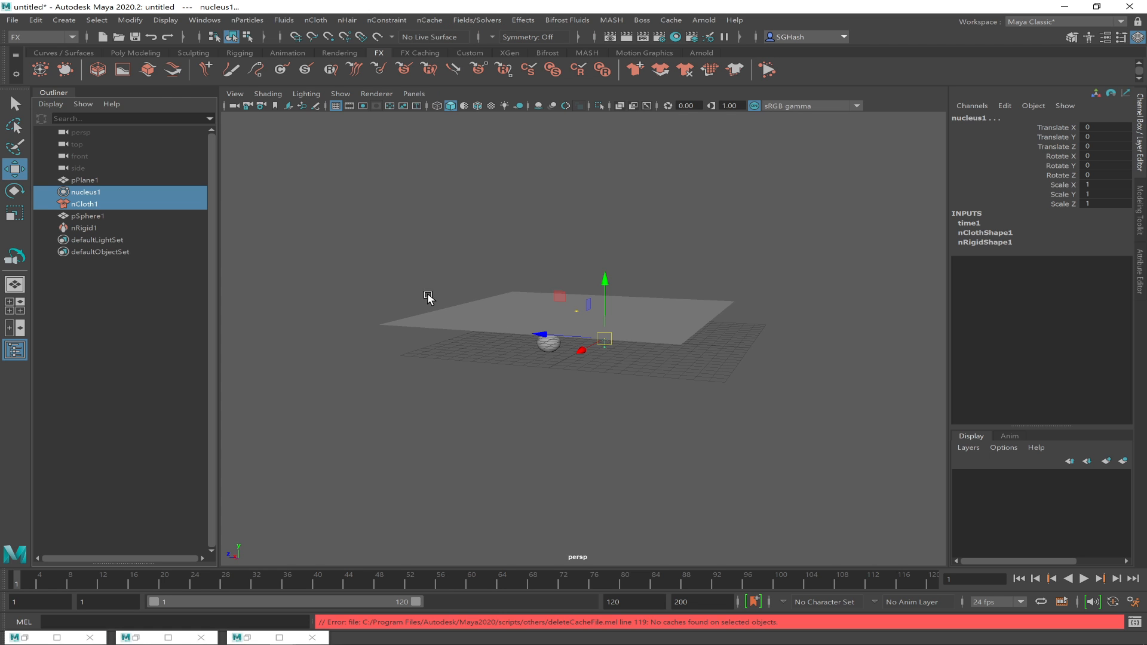
pyautogui.click(389, 236)
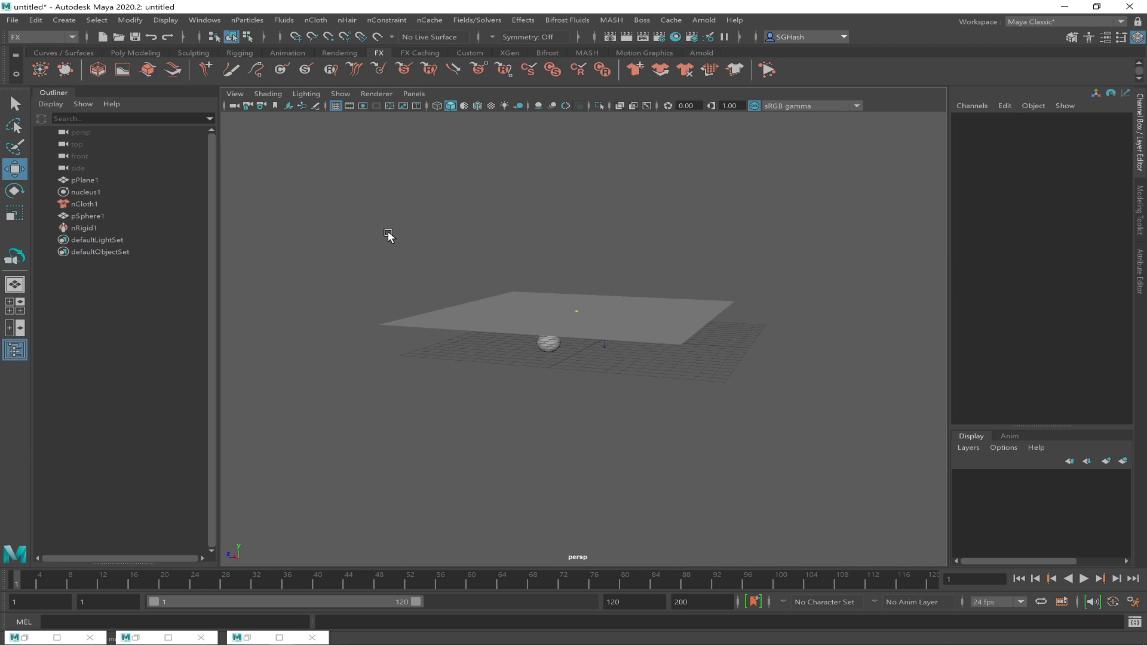
# - Try to delete the cache with nucleus1, nCloth1 and pSphere1 selected together
pyautogui.click(119, 225)
pyautogui.click(120, 215)
pyautogui.keyDown('shift'); pyautogui.click(110, 191); pyautogui.keyUp('shift')
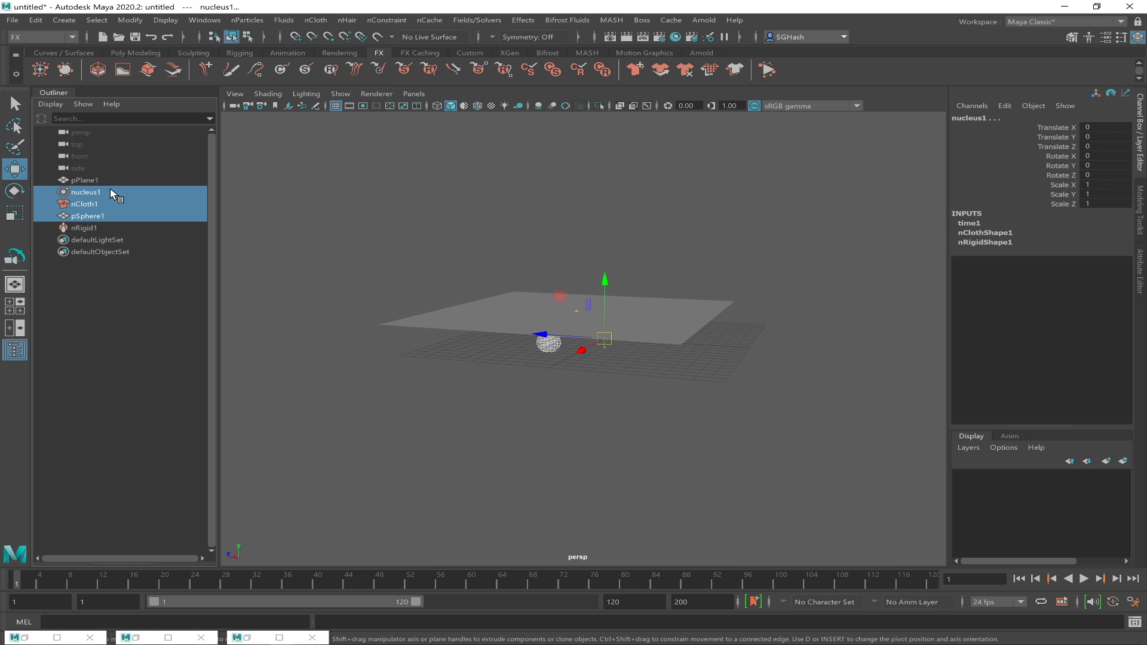
pyautogui.click(430, 21)
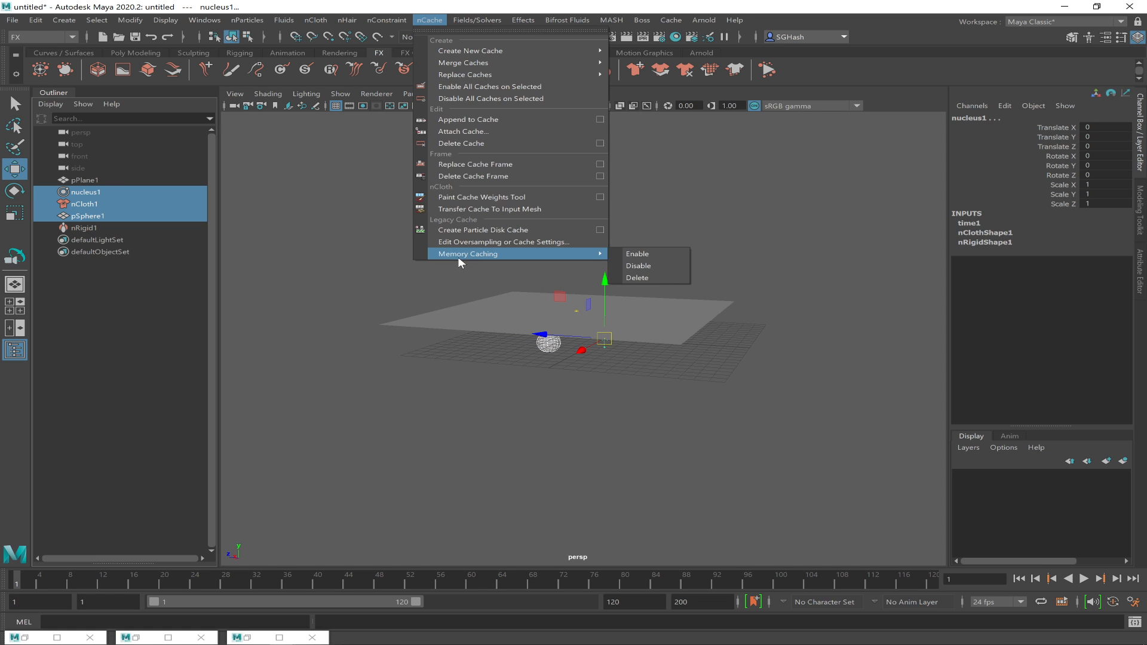
pyautogui.click(485, 143)
# - Select the cloth plane and toggle Cached Playback on and back off
pyautogui.click(682, 321)
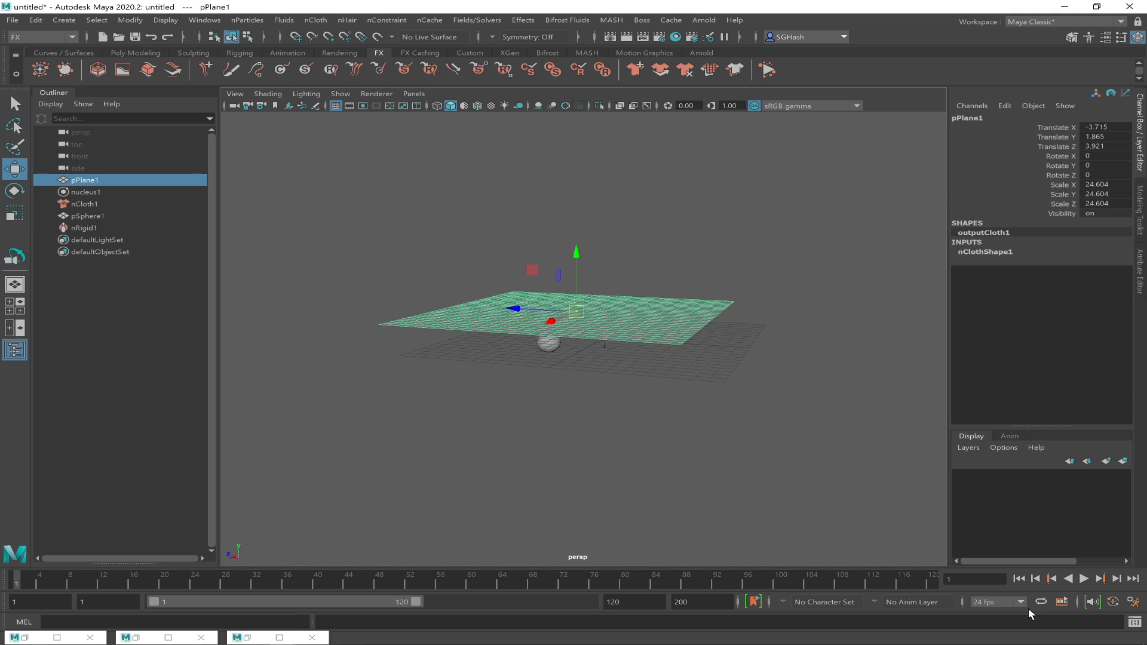
pyautogui.click(1062, 602)
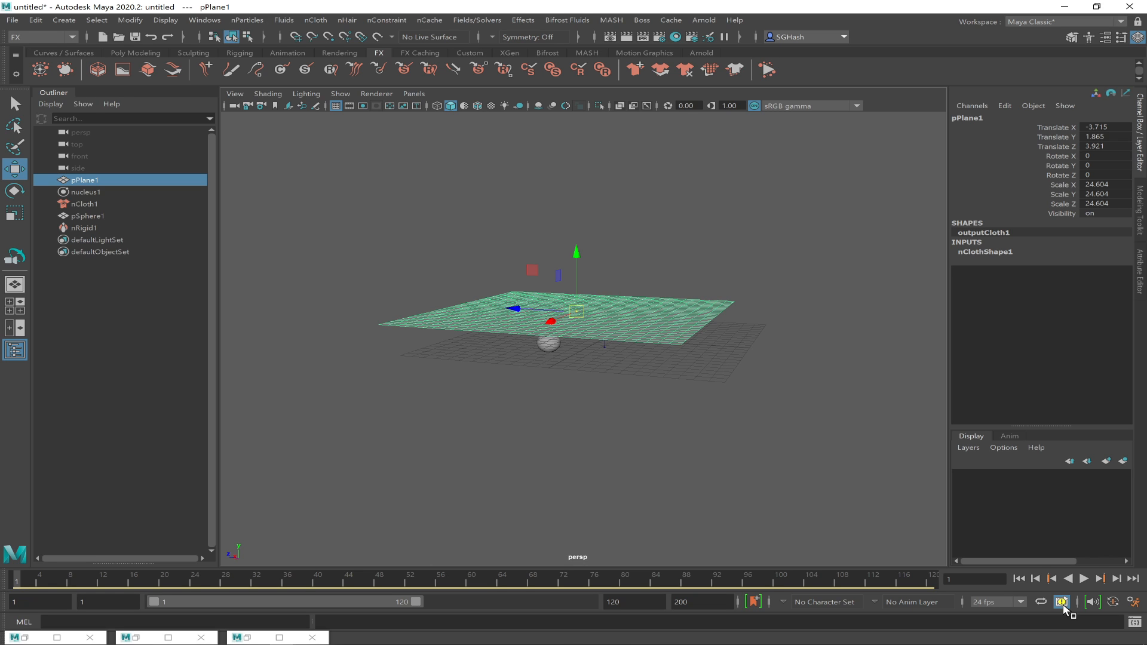
pyautogui.click(1063, 602)
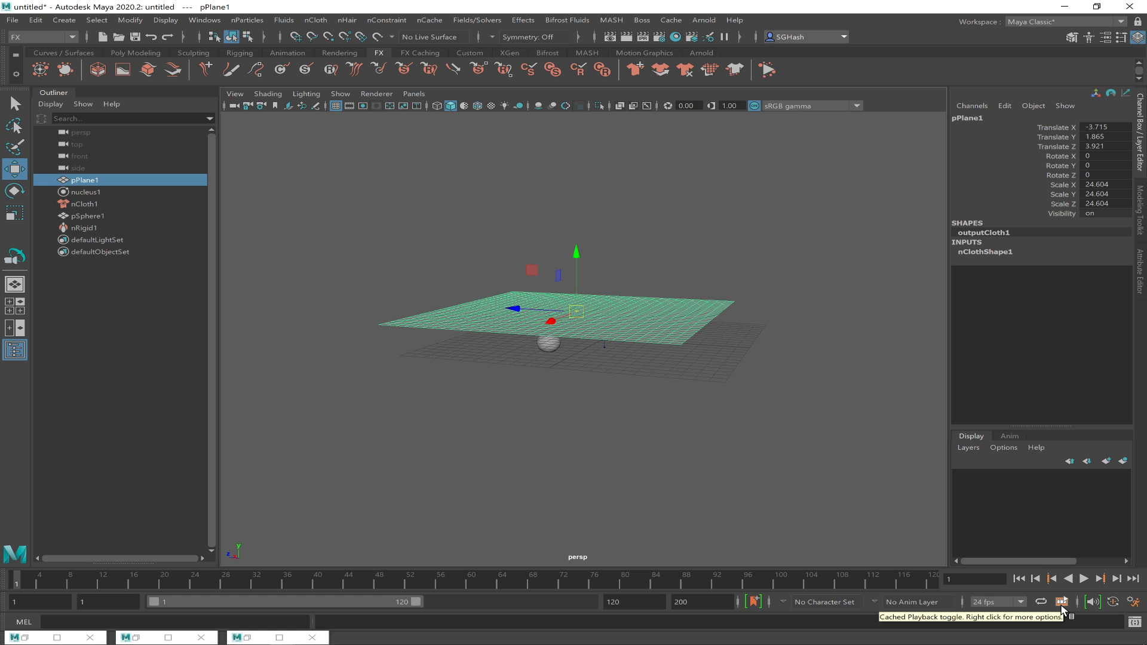
# - Move the sphere to about X -3, Y -5.8, Z 3.8 during interactive playback, stopping at frame 100
pyautogui.scroll(5, 831, 480)
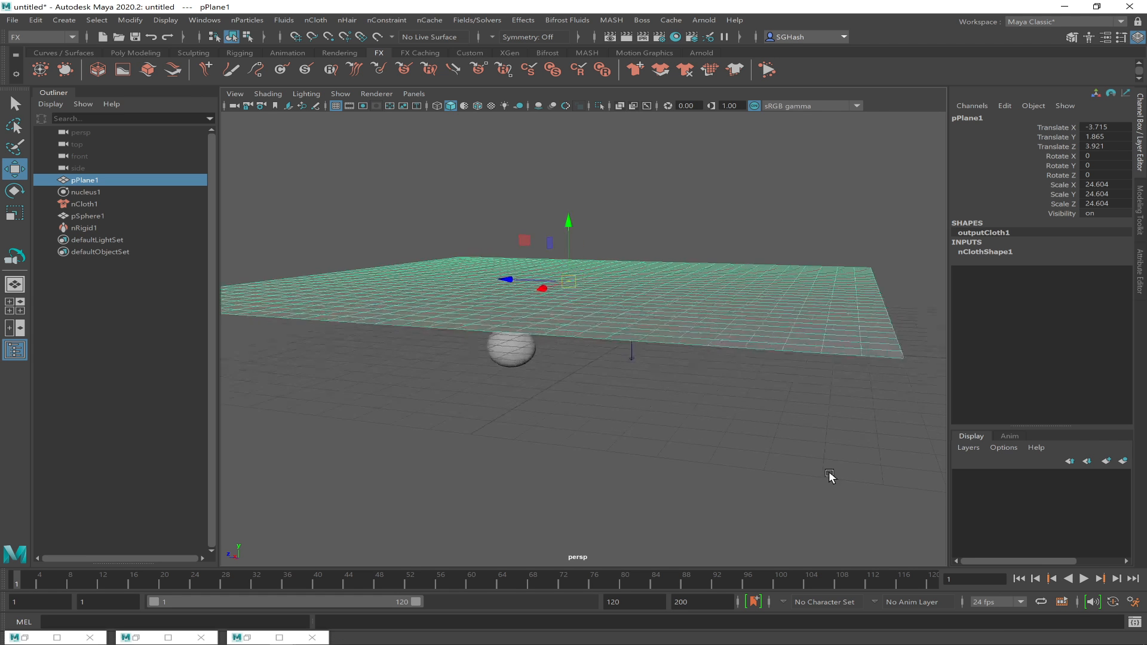
pyautogui.scroll(-3, 829, 474)
pyautogui.click(505, 359)
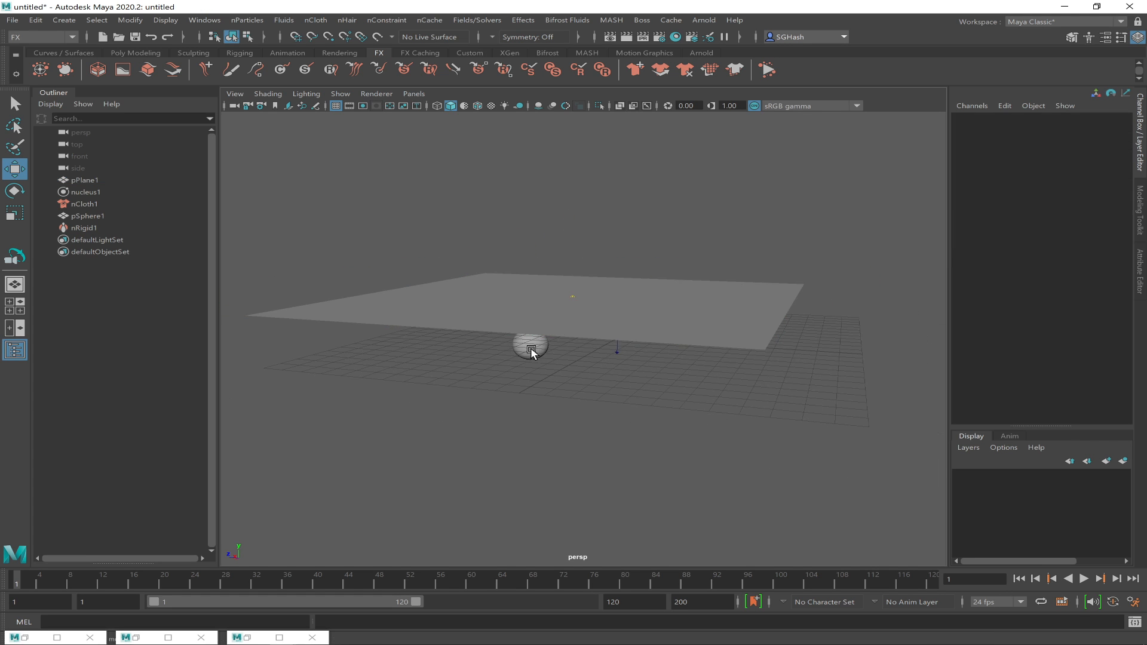
pyautogui.click(529, 348)
pyautogui.keyDown('alt'); pyautogui.moveTo(549, 415); pyautogui.dragTo(586, 388); pyautogui.keyUp('alt')
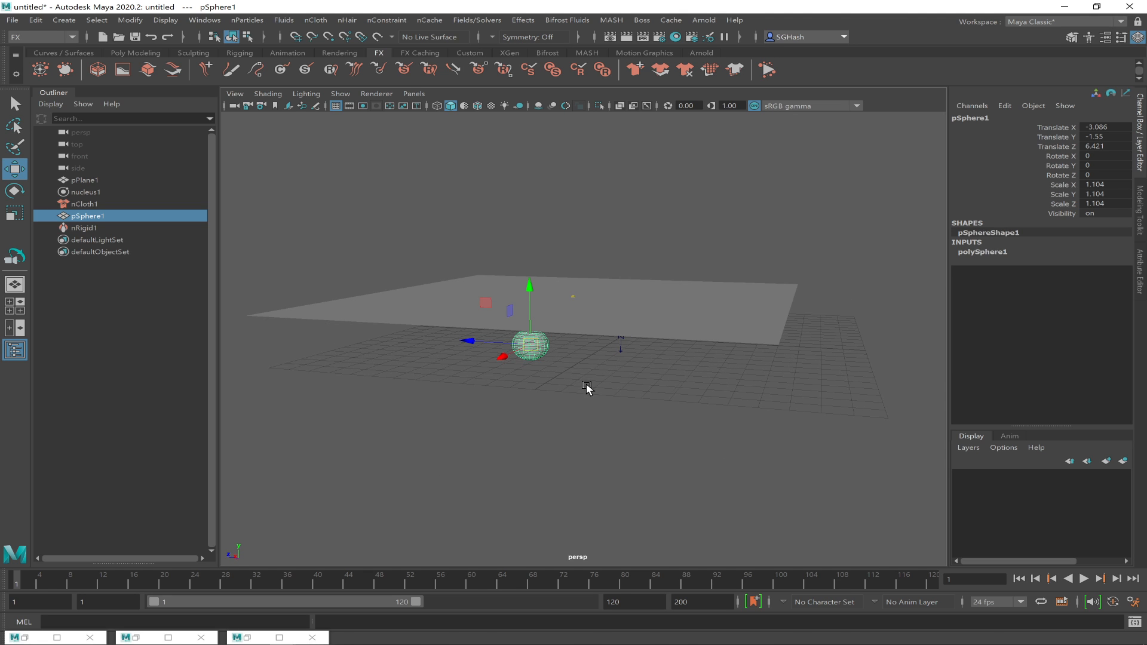
pyautogui.click(767, 70)
pyautogui.moveTo(568, 326); pyautogui.dragTo(553, 402)
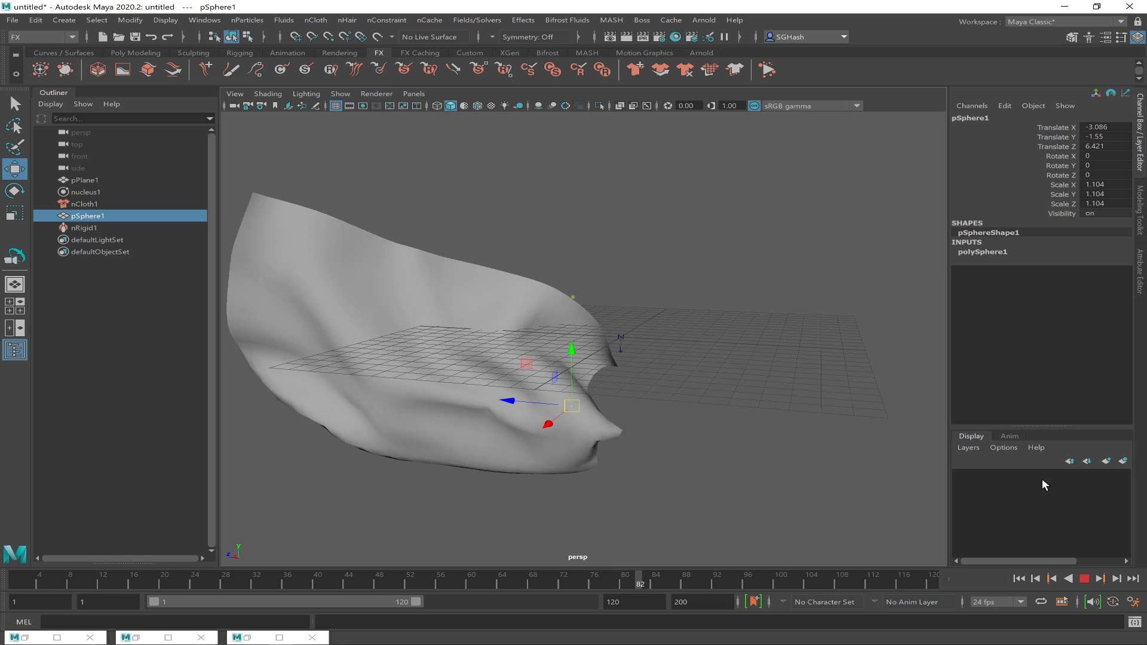
pyautogui.click(1084, 579)
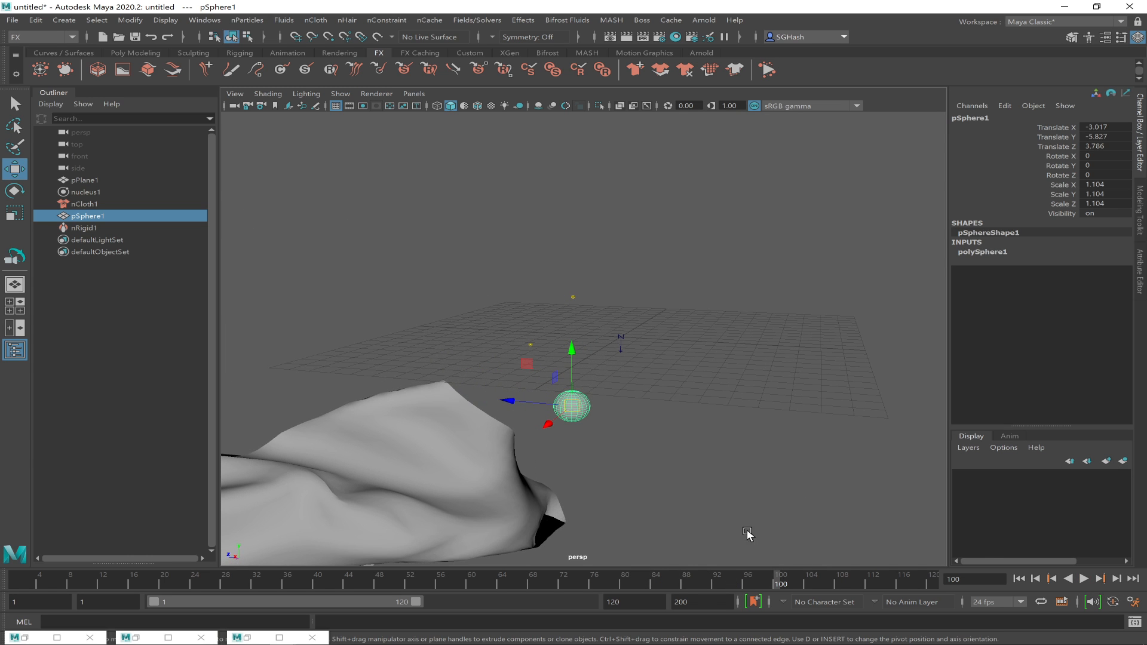
# - Select the cloth plane and examine its folds from several angles at frame 100
pyautogui.keyDown('alt'); pyautogui.moveTo(687, 500); pyautogui.dragTo(828, 331); pyautogui.keyUp('alt')
pyautogui.click(809, 277)
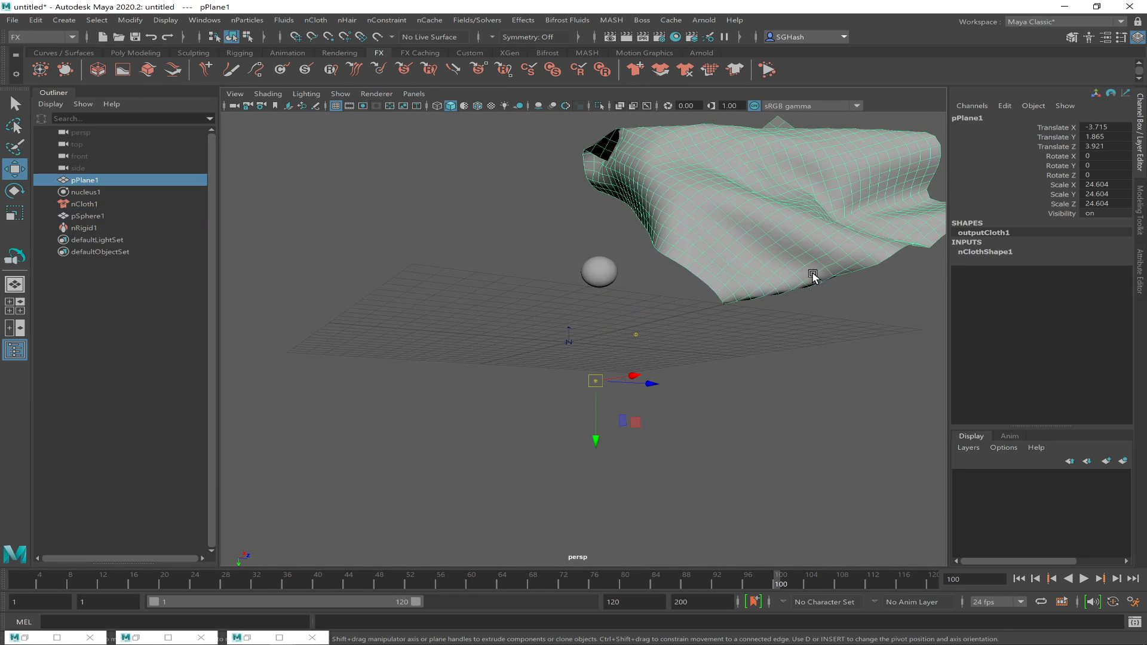
pyautogui.keyDown('alt'); pyautogui.moveTo(809, 275); pyautogui.dragTo(853, 340); pyautogui.keyUp('alt')
pyautogui.keyDown('alt'); pyautogui.moveTo(894, 293); pyautogui.dragTo(747, 258); pyautogui.keyUp('alt')
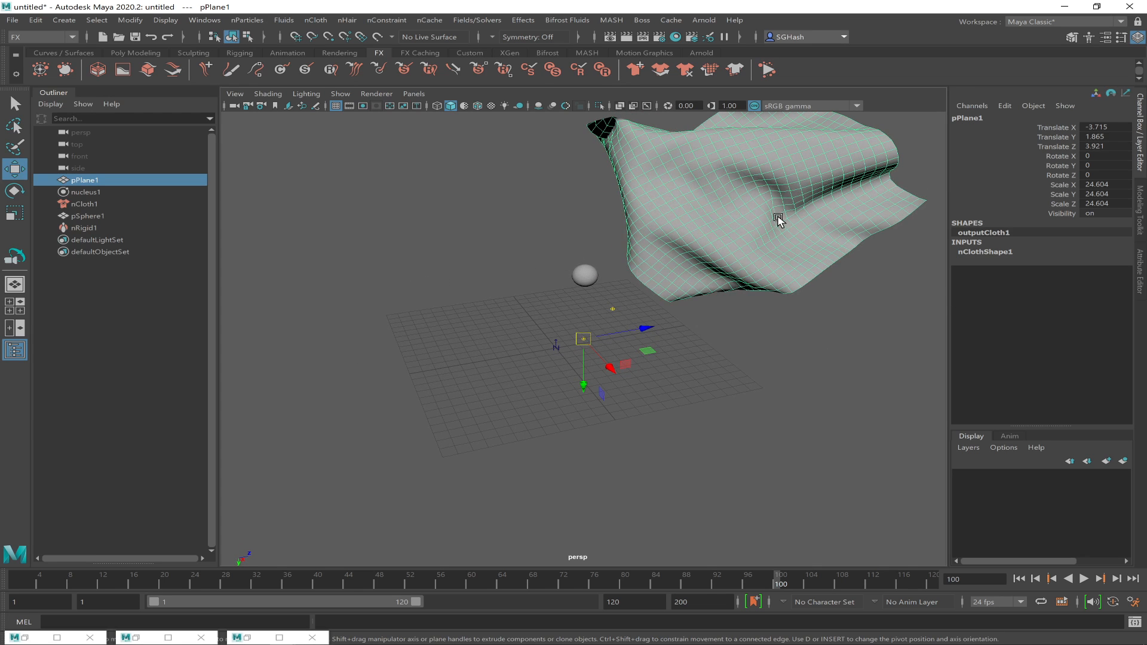
pyautogui.moveTo(711, 213)
pyautogui.keyDown('alt'); pyautogui.mouseDown()
pyautogui.moveTo(758, 230)
pyautogui.moveTo(713, 230)
pyautogui.mouseUp(); pyautogui.keyUp('alt')
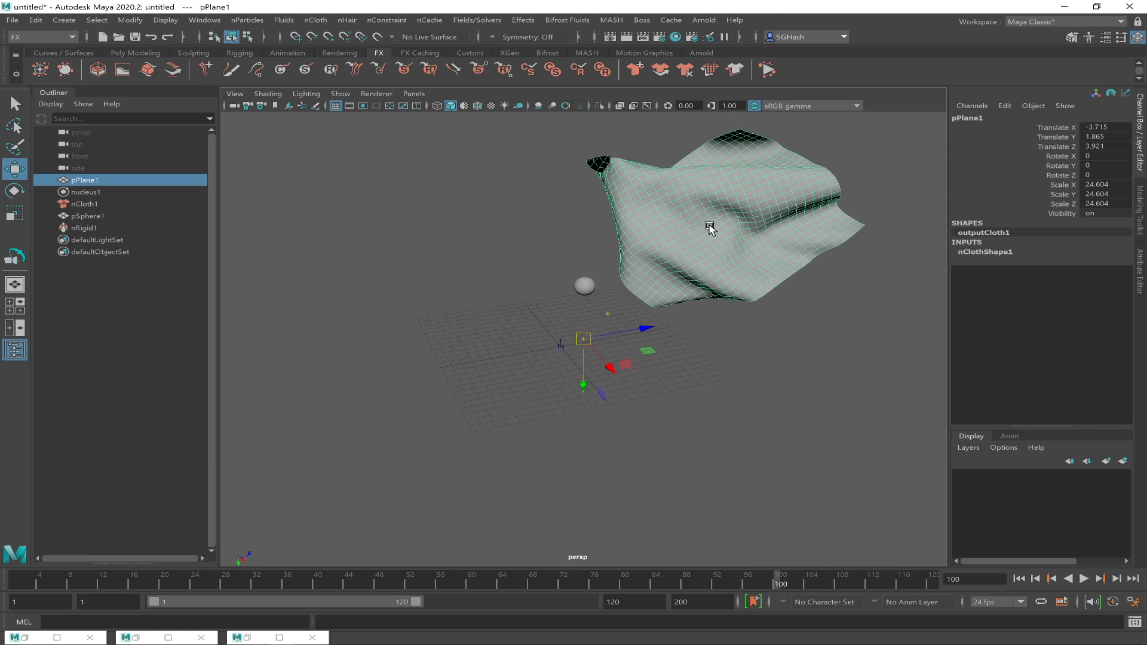
pyautogui.keyDown('alt'); pyautogui.moveTo(734, 242); pyautogui.dragTo(623, 232, button='right'); pyautogui.keyUp('alt')
pyautogui.keyDown('alt'); pyautogui.moveTo(800, 287); pyautogui.dragTo(824, 285); pyautogui.keyUp('alt')
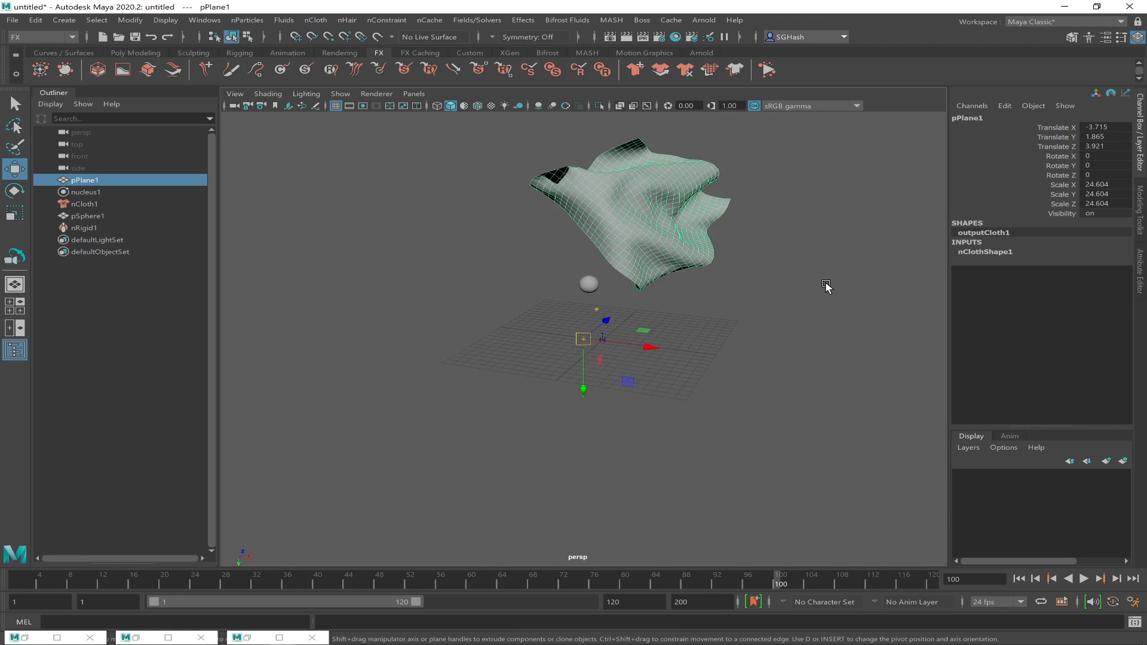
# - Return to frame 1 and flatten the sphere by scaling it to about 6.4 in X and 5.9 in Z
pyautogui.click(1019, 579)
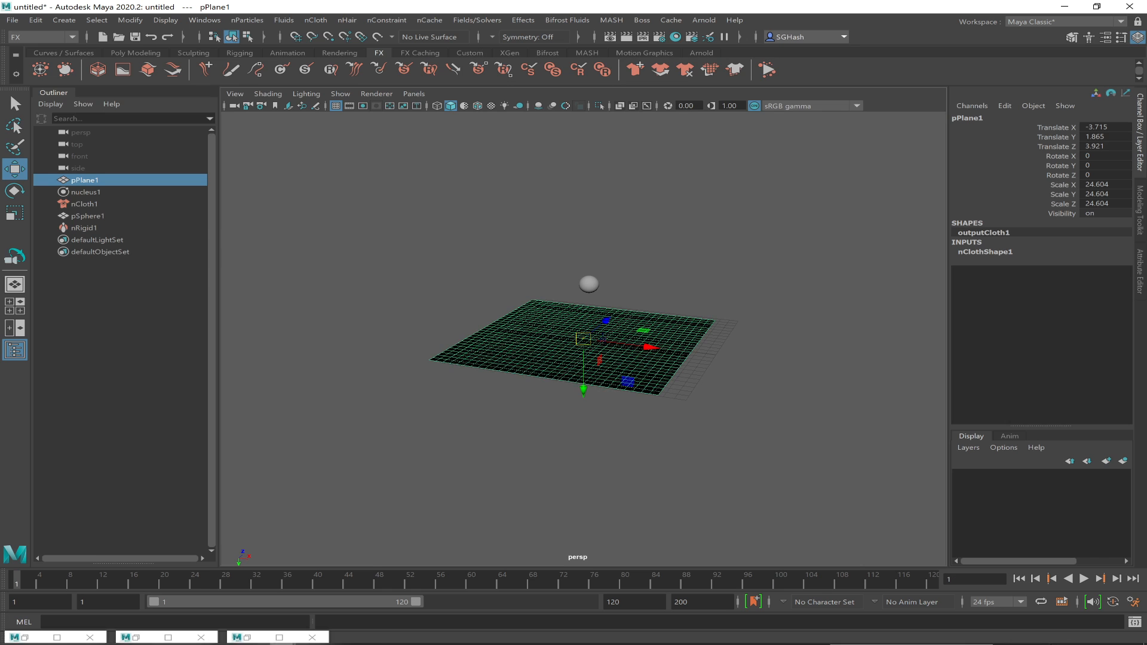
pyautogui.keyDown('alt'); pyautogui.moveTo(632, 312); pyautogui.dragTo(737, 436); pyautogui.keyUp('alt')
pyautogui.scroll(3, 585, 407)
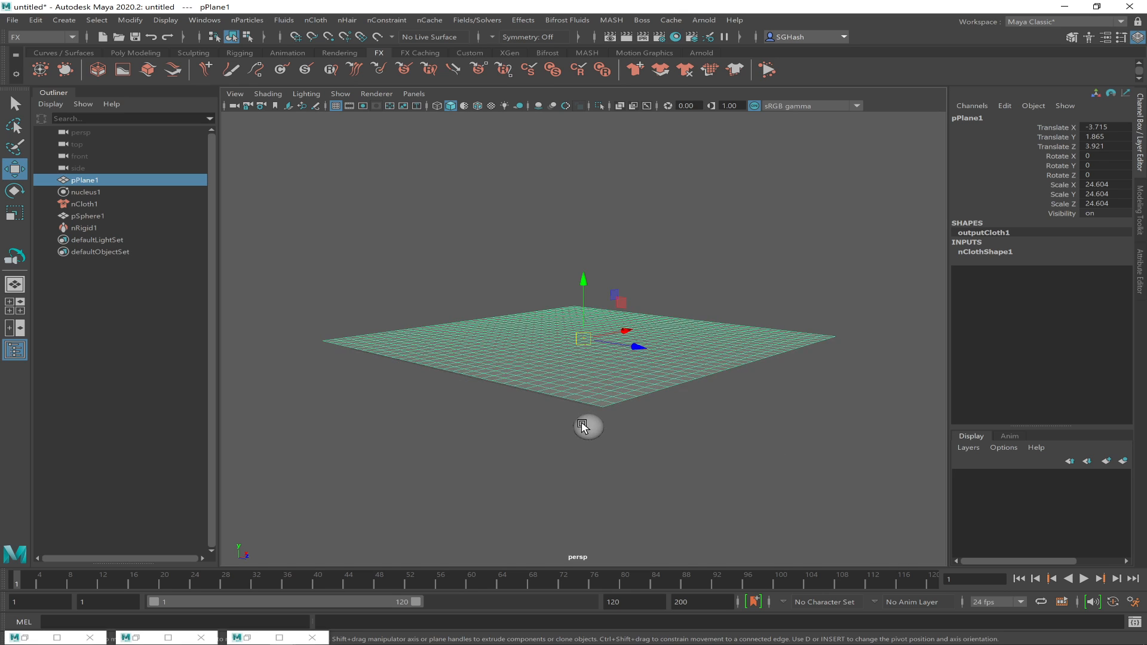
pyautogui.click(581, 426)
pyautogui.keyDown('alt'); pyautogui.moveTo(606, 440); pyautogui.dragTo(864, 430); pyautogui.keyUp('alt')
pyautogui.press('r')
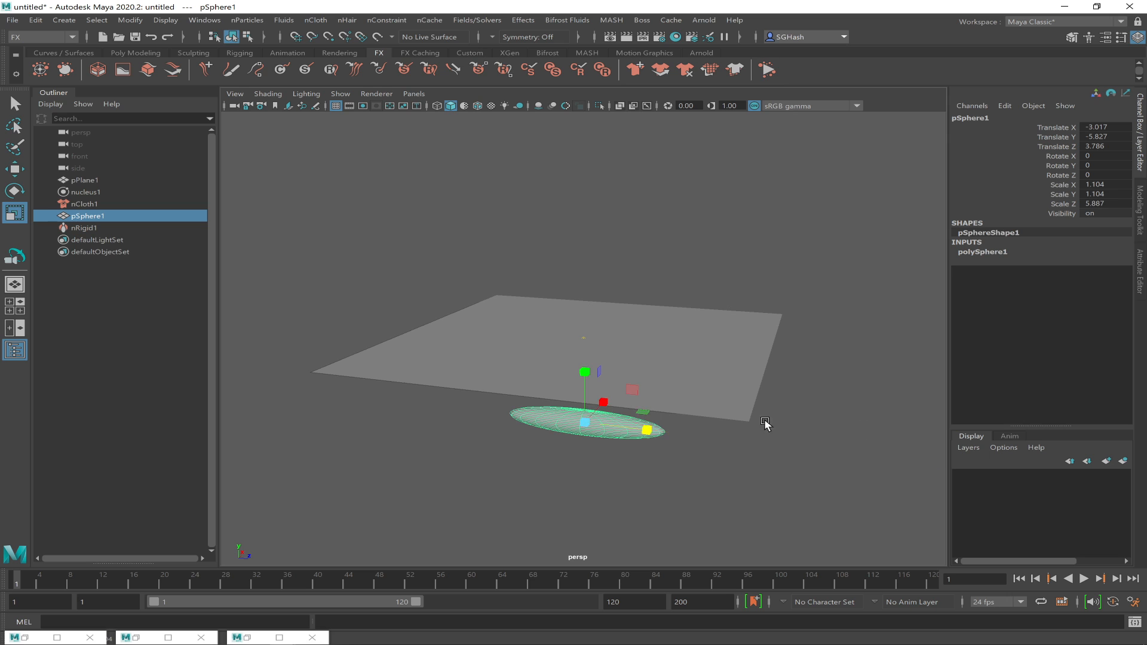
pyautogui.moveTo(632, 389); pyautogui.dragTo(755, 197)
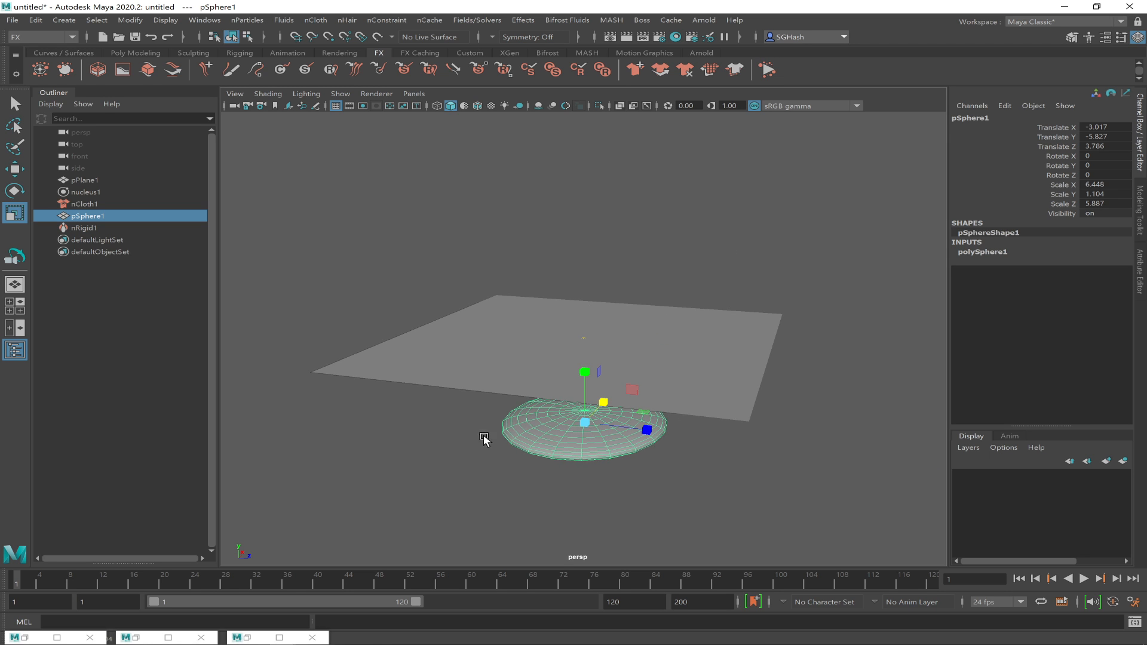
# - Raise the flattened sphere to about -2.1 in Translate Y, just under the cloth plane
pyautogui.press('w')
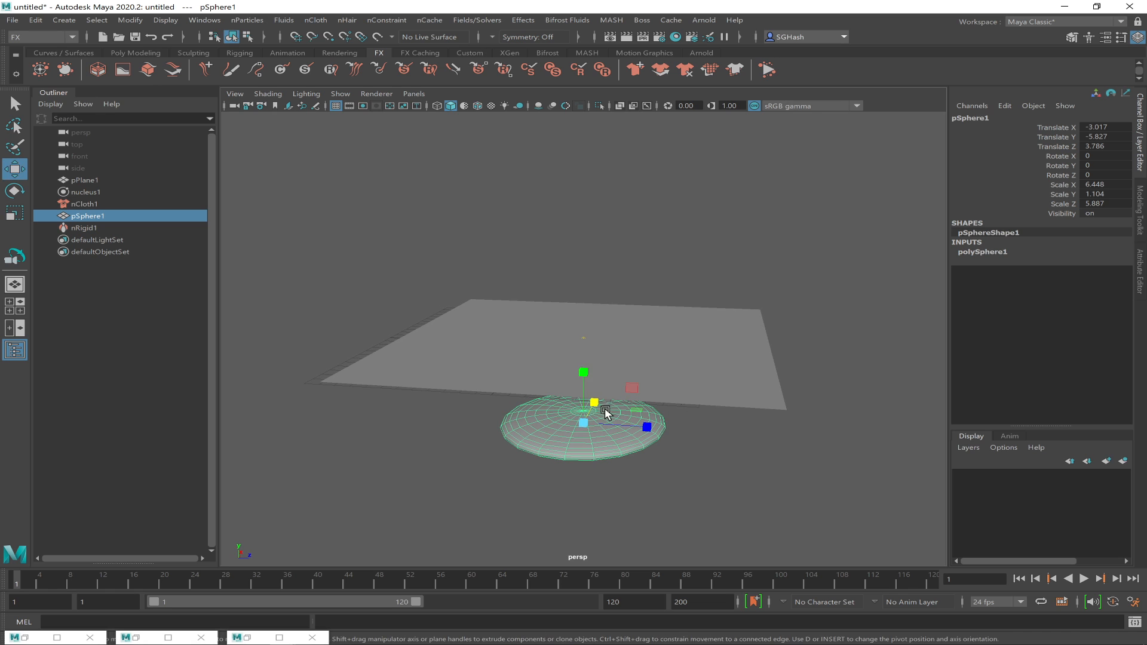
pyautogui.moveTo(578, 357); pyautogui.dragTo(564, 326)
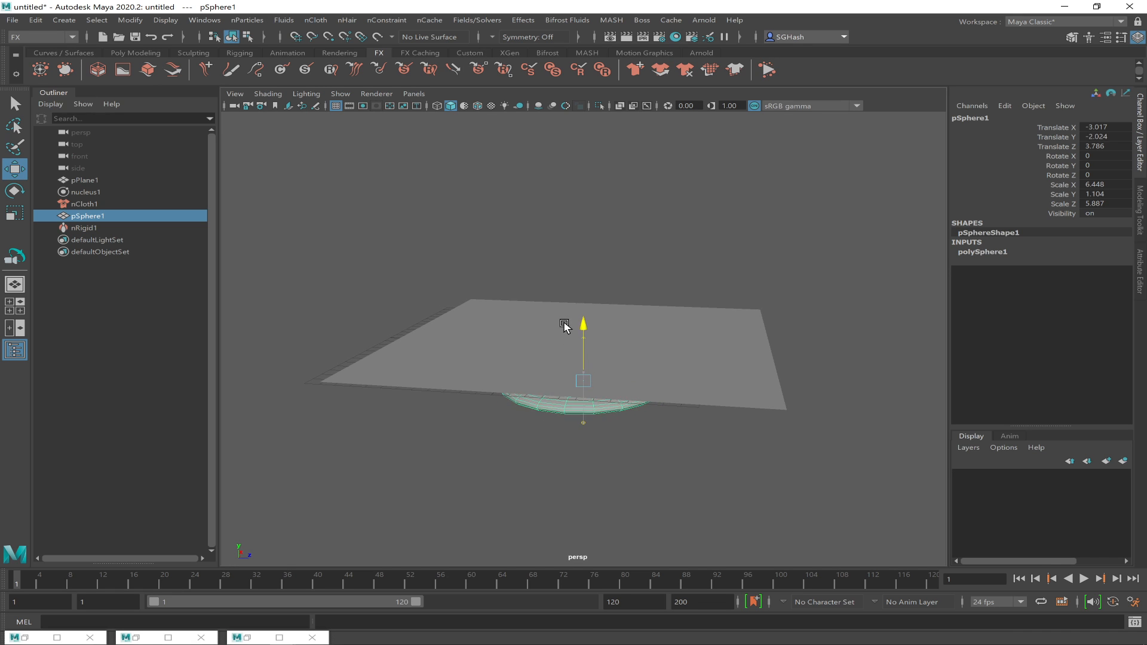
pyautogui.keyDown('alt'); pyautogui.moveTo(543, 390); pyautogui.dragTo(567, 383); pyautogui.keyUp('alt')
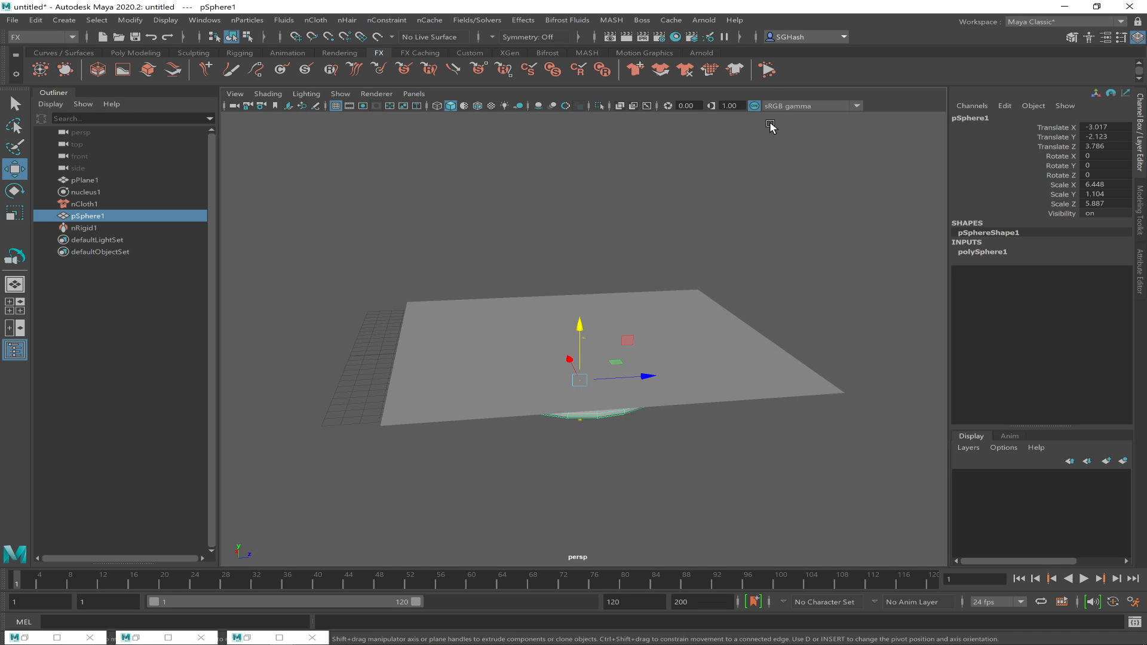
# - Run interactive playback, move the flattened sphere to push the cloth around, and stop at frame 75
pyautogui.click(763, 75)
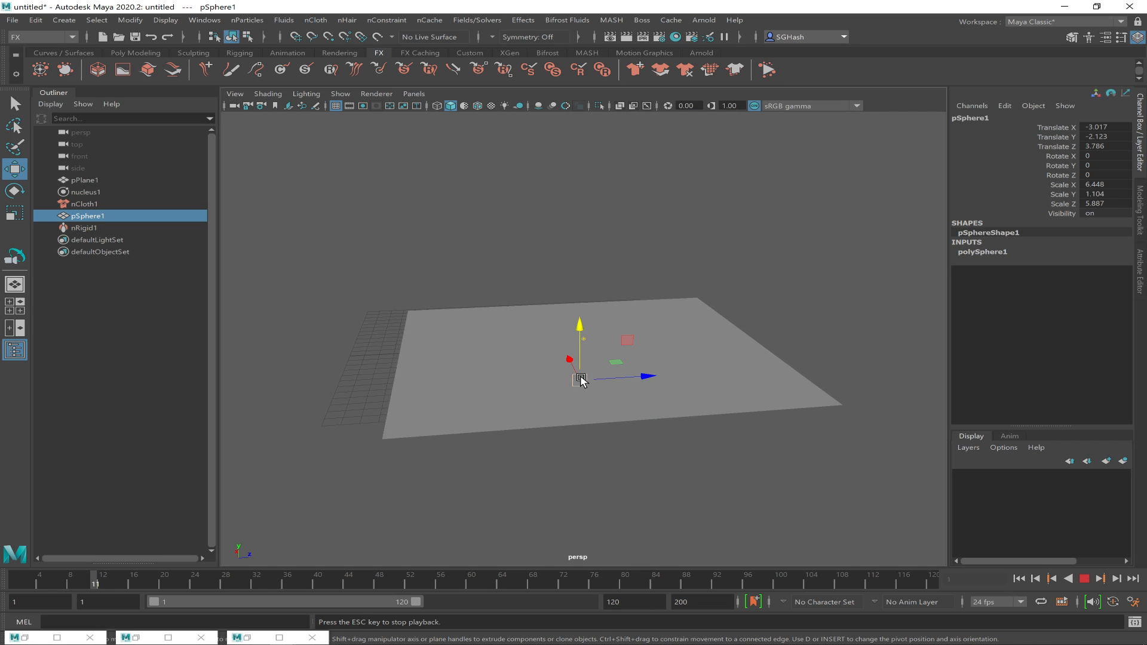
pyautogui.moveTo(585, 370); pyautogui.dragTo(533, 340)
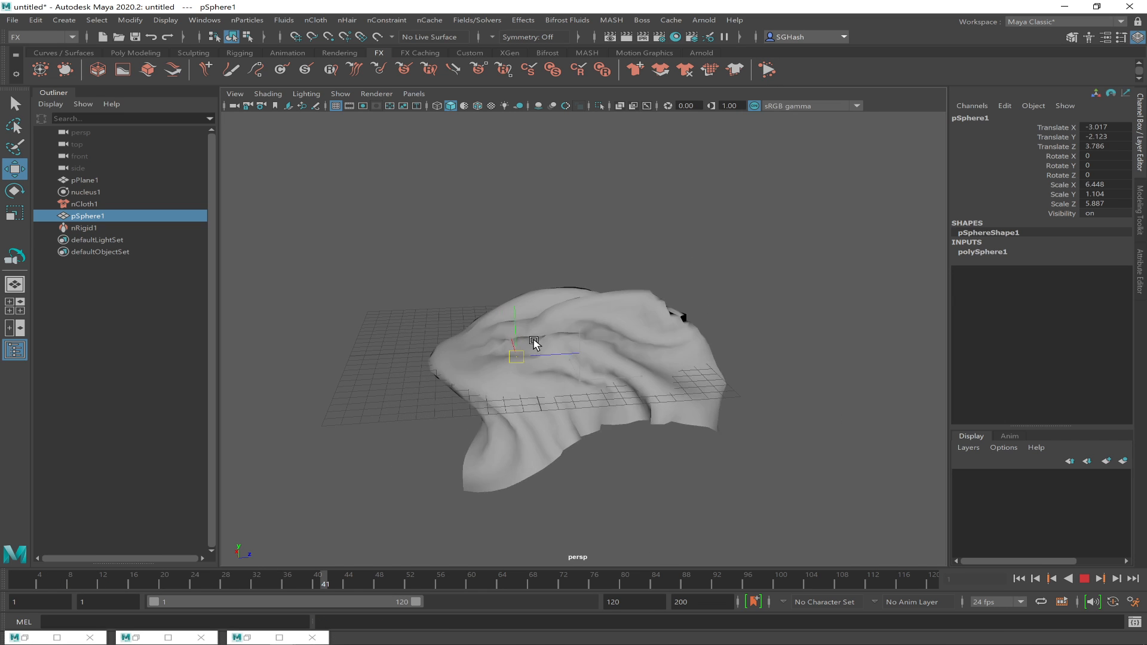
pyautogui.rightClick(1083, 578)
pyautogui.click(1085, 578)
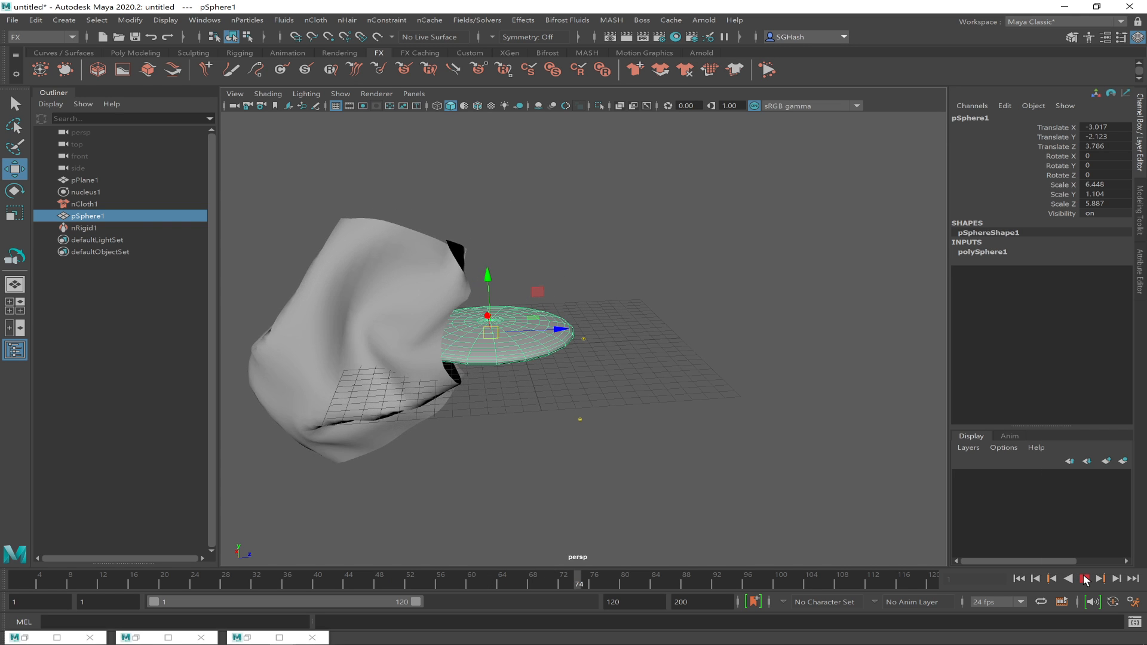
# - Select the draped cloth plane, inspect its folds, and delete its history to freeze the shape
pyautogui.keyDown('alt'); pyautogui.moveTo(493, 399); pyautogui.dragTo(566, 414); pyautogui.keyUp('alt')
pyautogui.click(420, 399)
pyautogui.moveTo(484, 428)
pyautogui.keyDown('alt'); pyautogui.mouseDown()
pyautogui.moveTo(538, 389)
pyautogui.moveTo(520, 442)
pyautogui.moveTo(537, 483)
pyautogui.moveTo(476, 448)
pyautogui.moveTo(494, 433)
pyautogui.moveTo(509, 440)
pyautogui.moveTo(495, 435)
pyautogui.mouseUp(); pyautogui.keyUp('alt')
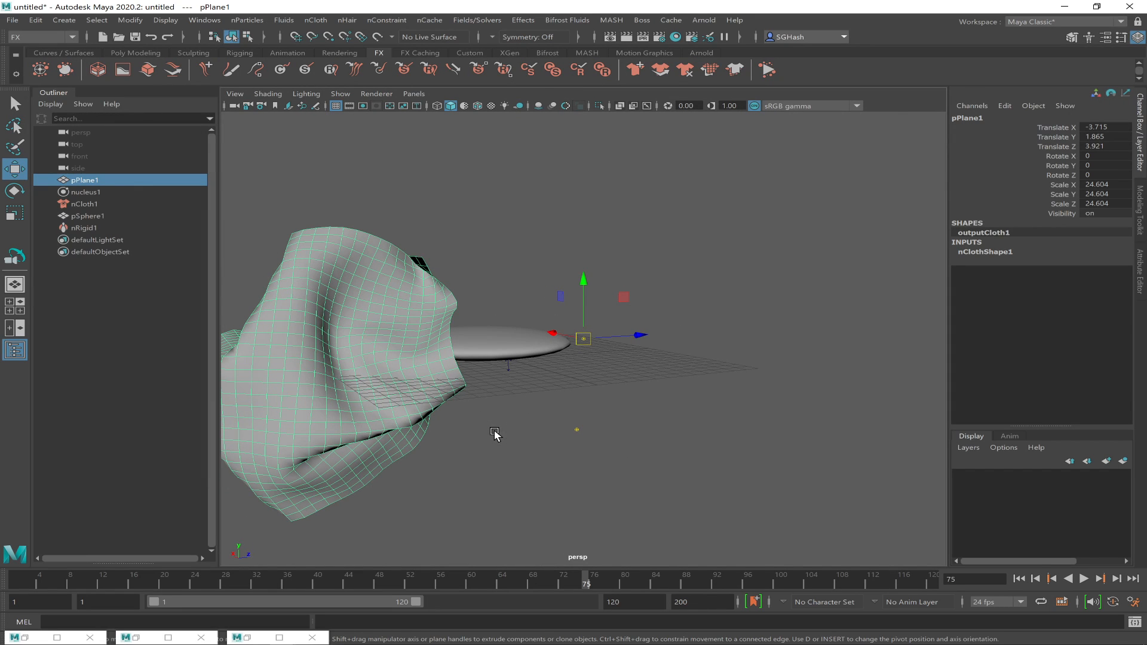
pyautogui.keyDown('alt'); pyautogui.moveTo(514, 405); pyautogui.dragTo(570, 364); pyautogui.keyUp('alt')
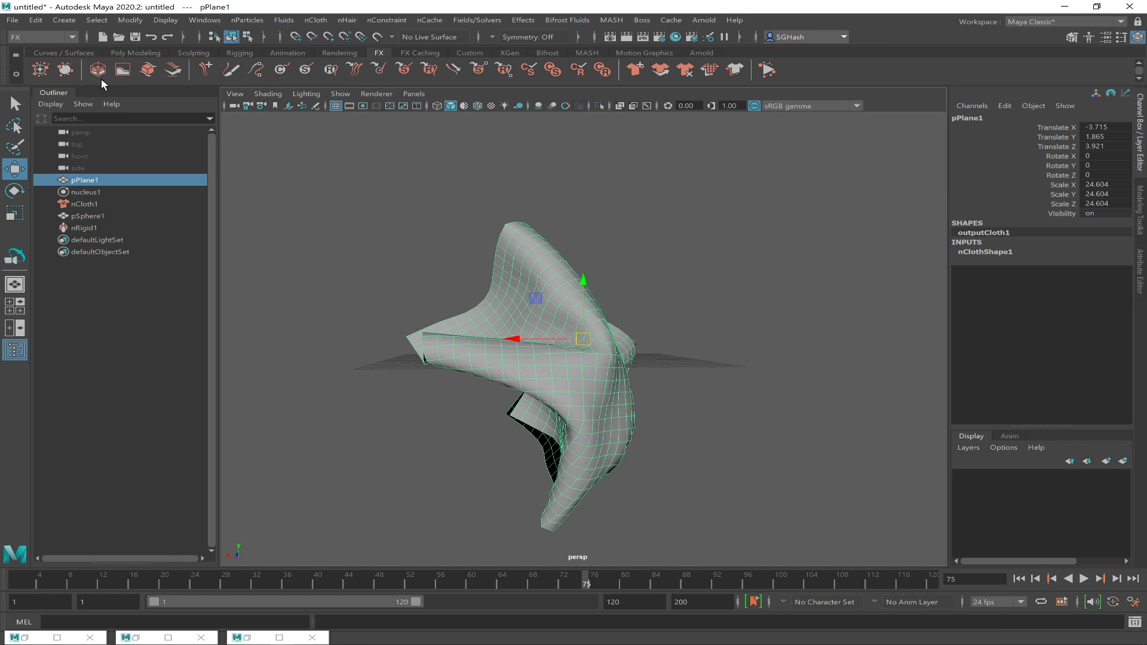
pyautogui.click(34, 20)
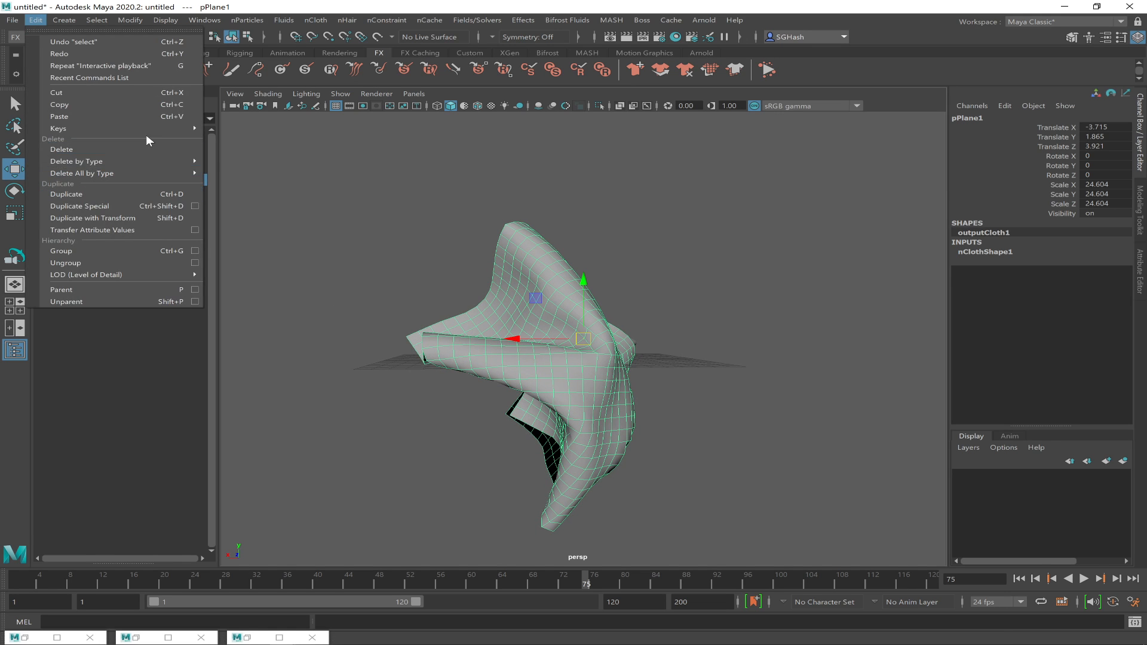
pyautogui.moveTo(151, 163)
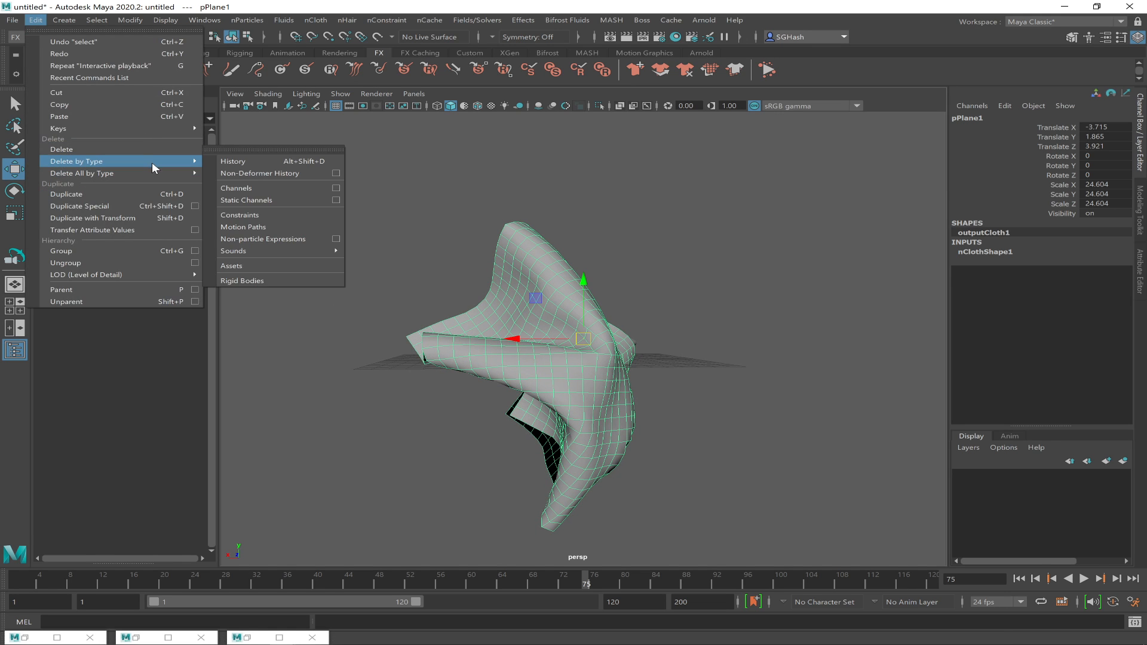
pyautogui.click(239, 160)
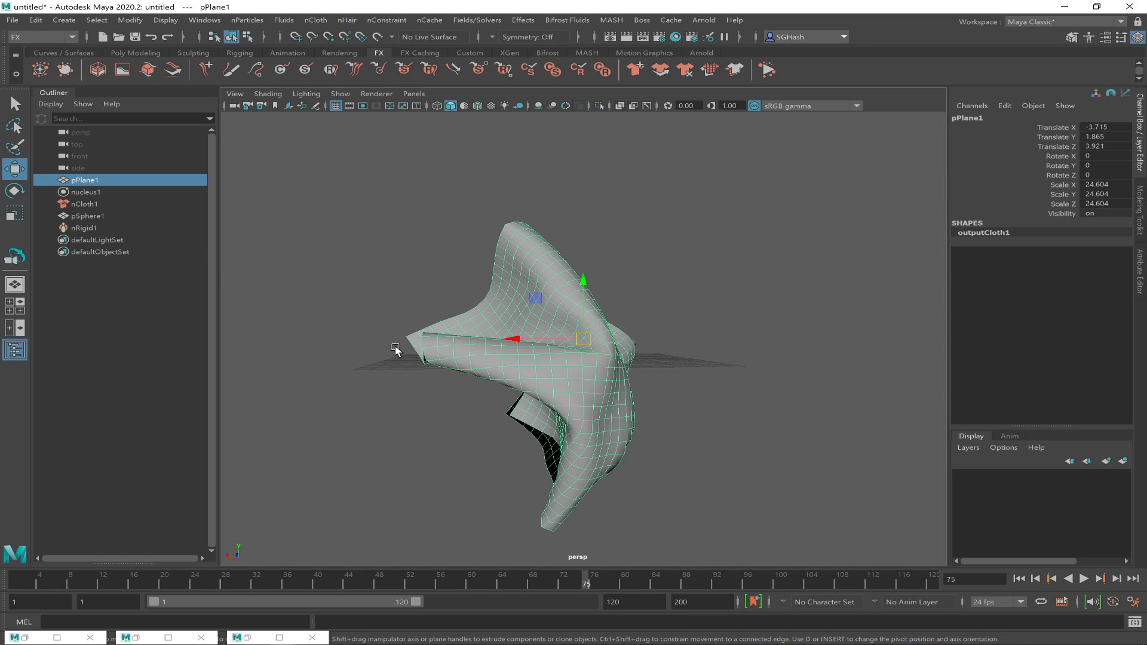
# - Play the timeline briefly to check that the cloth shape holds, and return to frame 1
pyautogui.click(1083, 579)
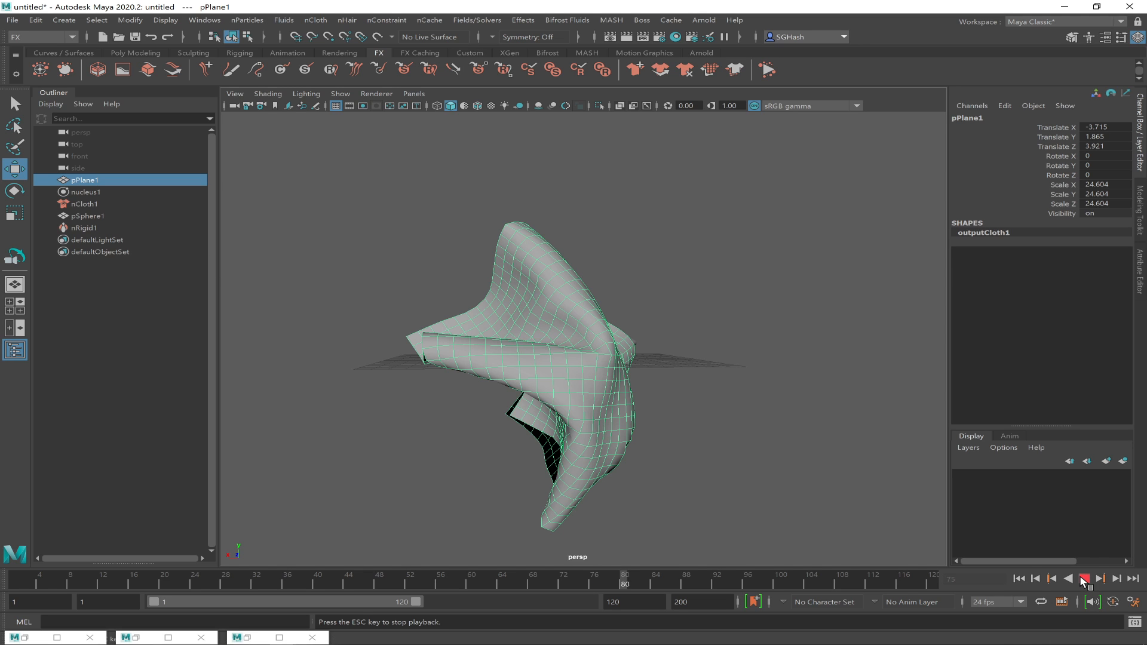
pyautogui.click(1083, 579)
pyautogui.click(1020, 580)
# - Delete the flattened collider sphere
pyautogui.keyDown('alt'); pyautogui.moveTo(818, 382); pyautogui.dragTo(558, 358); pyautogui.keyUp('alt')
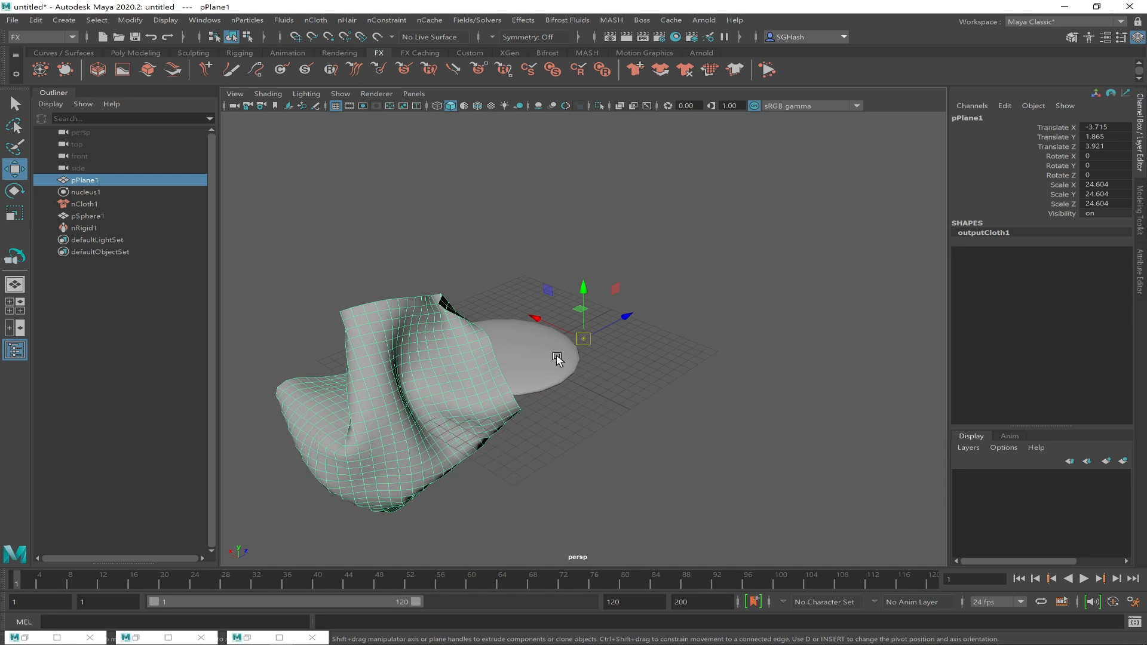
pyautogui.click(568, 395)
pyautogui.press('Delete')
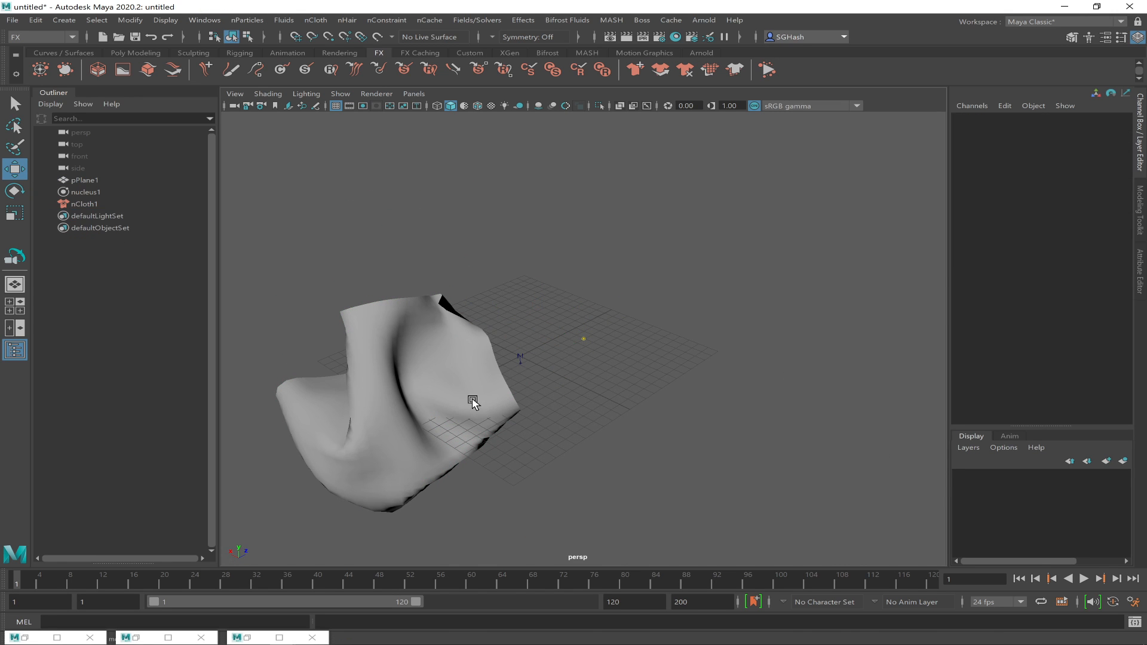
# - Center the pivot of the cloth plane
pyautogui.click(447, 412)
pyautogui.keyDown('alt'); pyautogui.moveTo(440, 418); pyautogui.dragTo(459, 379); pyautogui.keyUp('alt')
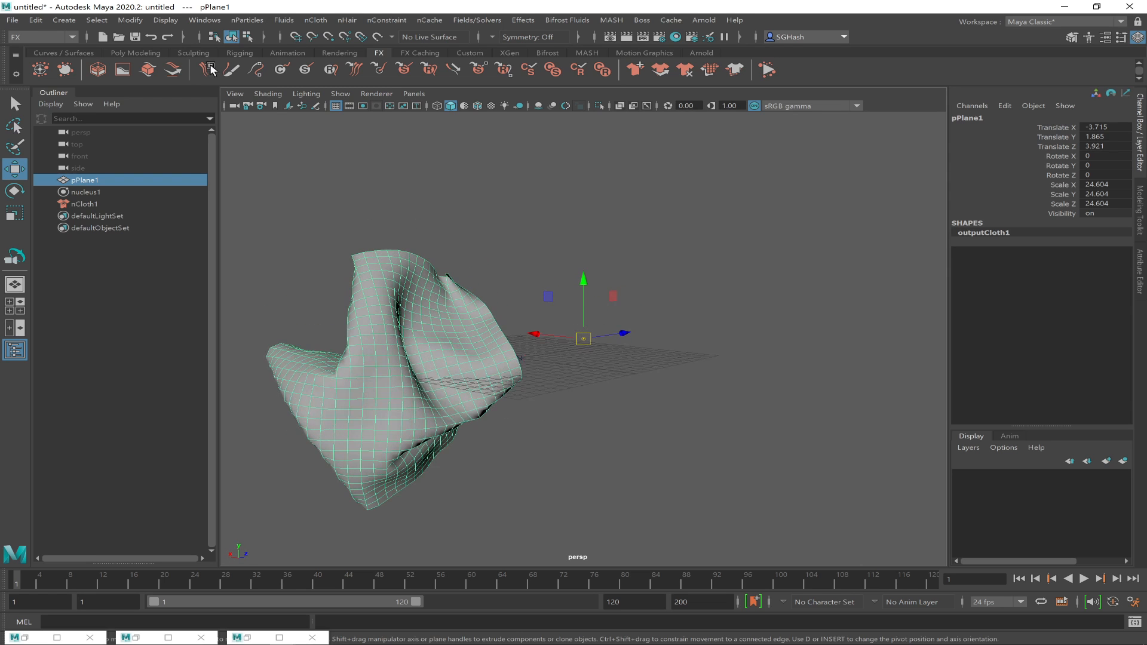
pyautogui.click(130, 22)
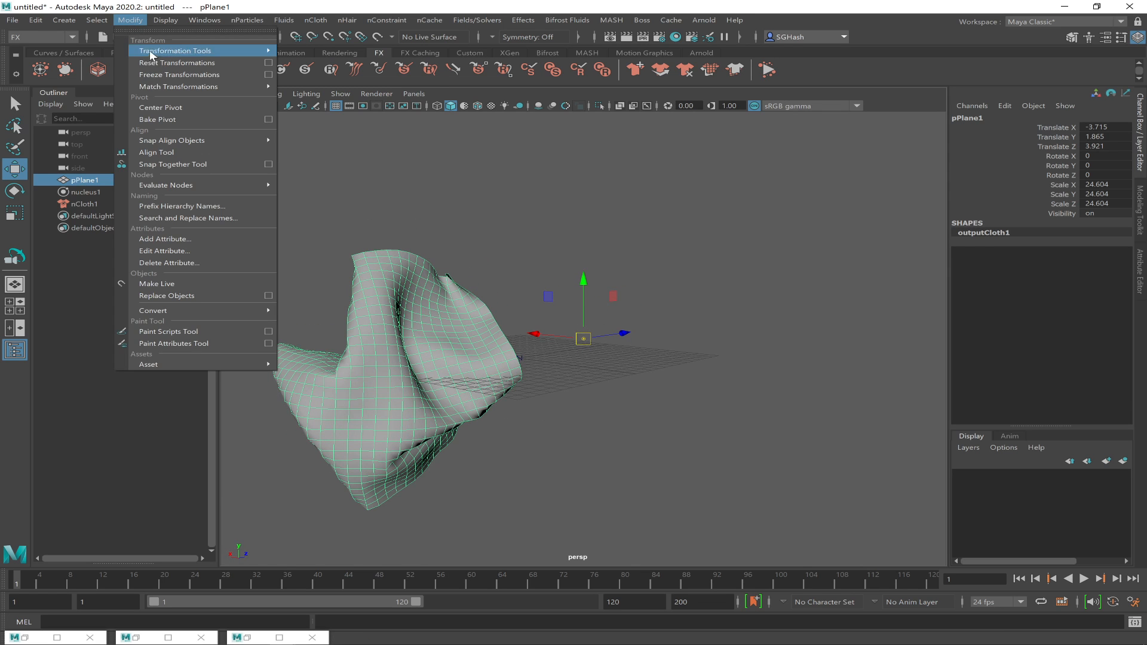
pyautogui.click(175, 108)
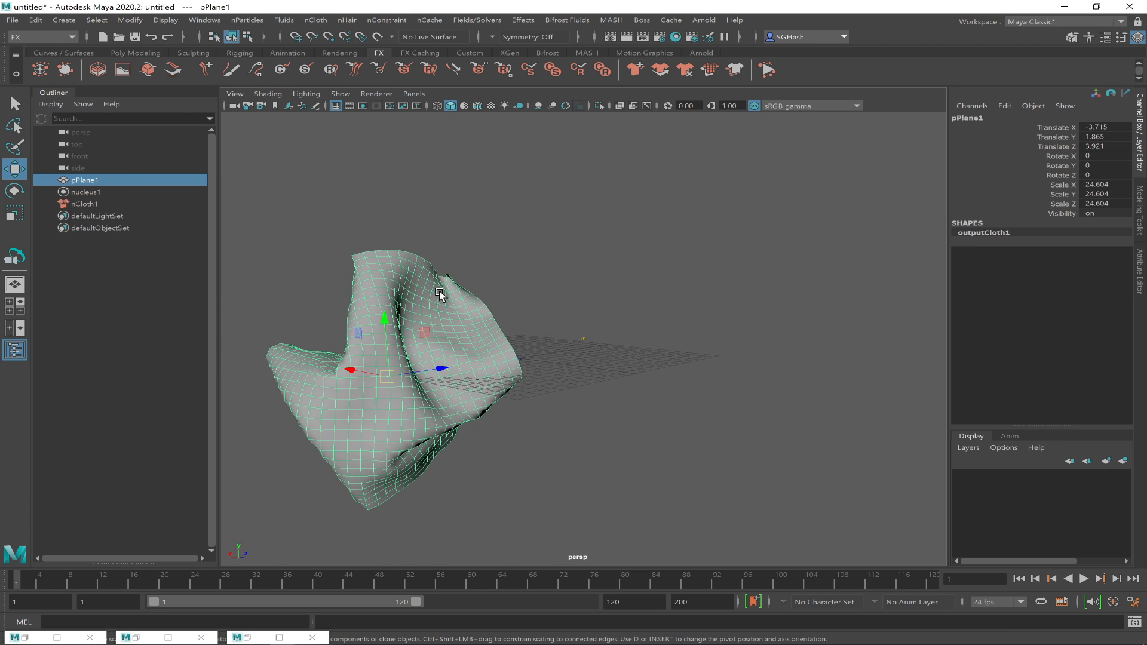
# - Rotate the cloth plane to about -67.7 degrees in Z
pyautogui.press('e')
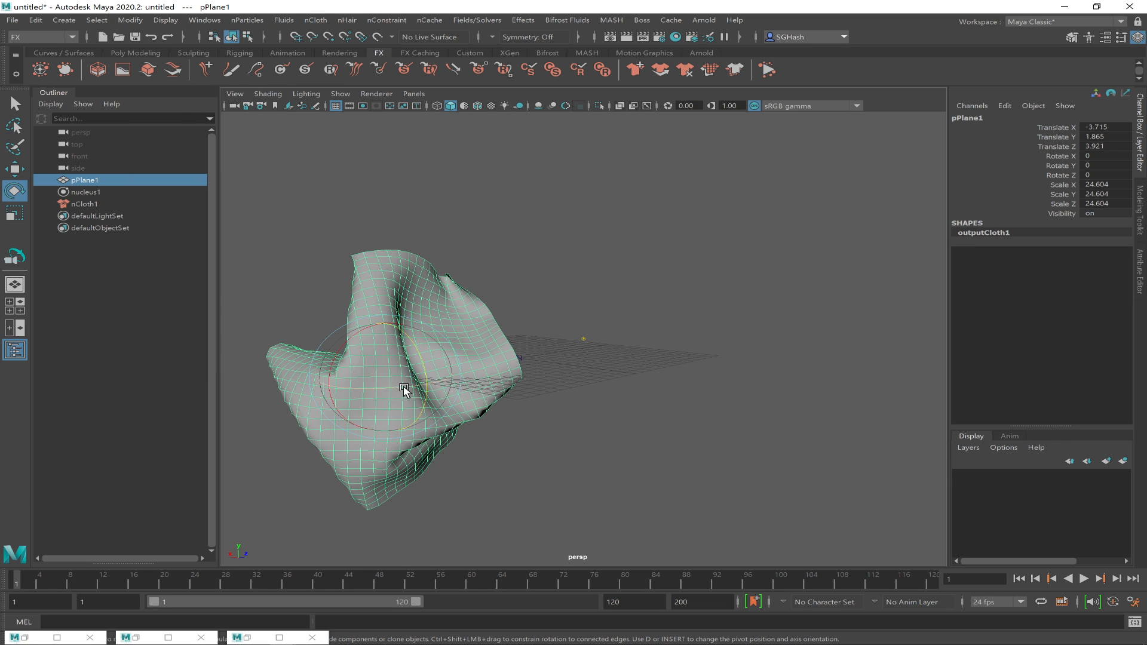
pyautogui.moveTo(420, 365); pyautogui.dragTo(390, 337)
pyautogui.moveTo(371, 328); pyautogui.dragTo(368, 327)
pyautogui.keyDown('alt'); pyautogui.moveTo(481, 346); pyautogui.dragTo(529, 389, button='middle'); pyautogui.keyUp('alt')
pyautogui.keyDown('alt'); pyautogui.moveTo(529, 388); pyautogui.dragTo(332, 428, button='right'); pyautogui.keyUp('alt')
pyautogui.keyDown('alt'); pyautogui.moveTo(332, 429); pyautogui.dragTo(485, 446); pyautogui.keyUp('alt')
pyautogui.keyDown('alt'); pyautogui.moveTo(485, 446); pyautogui.dragTo(499, 451, button='right'); pyautogui.keyUp('alt')
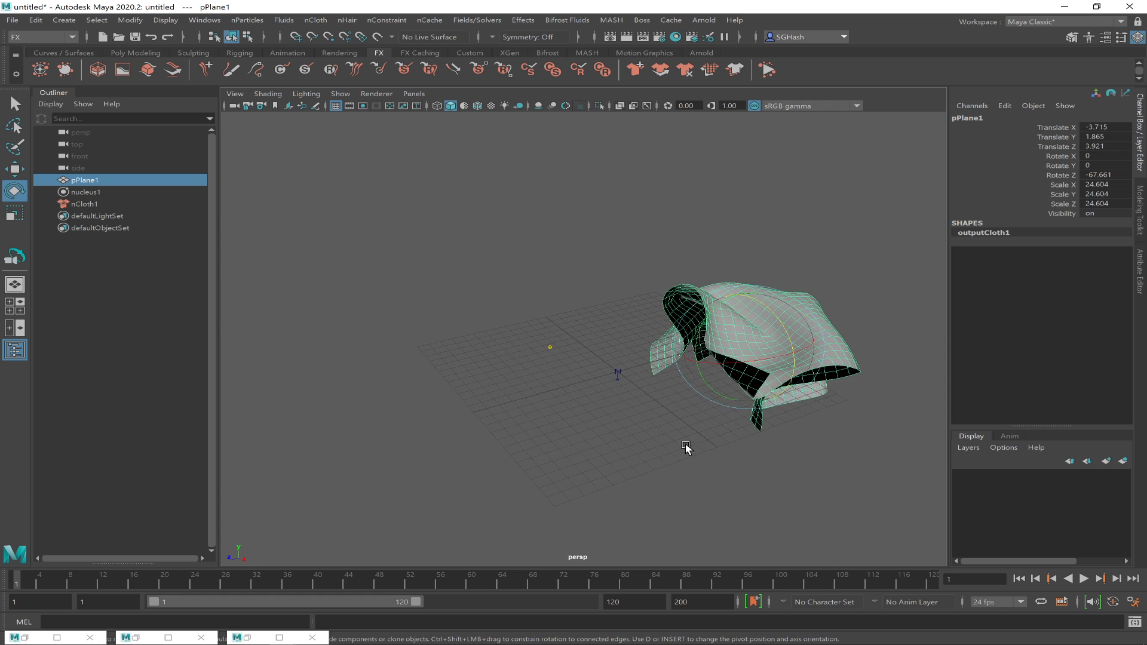
# - Scale the cloth plane down to about 10.6 in X to flatten the folds
pyautogui.keyDown('alt'); pyautogui.moveTo(627, 435); pyautogui.dragTo(690, 449); pyautogui.keyUp('alt')
pyautogui.press('r')
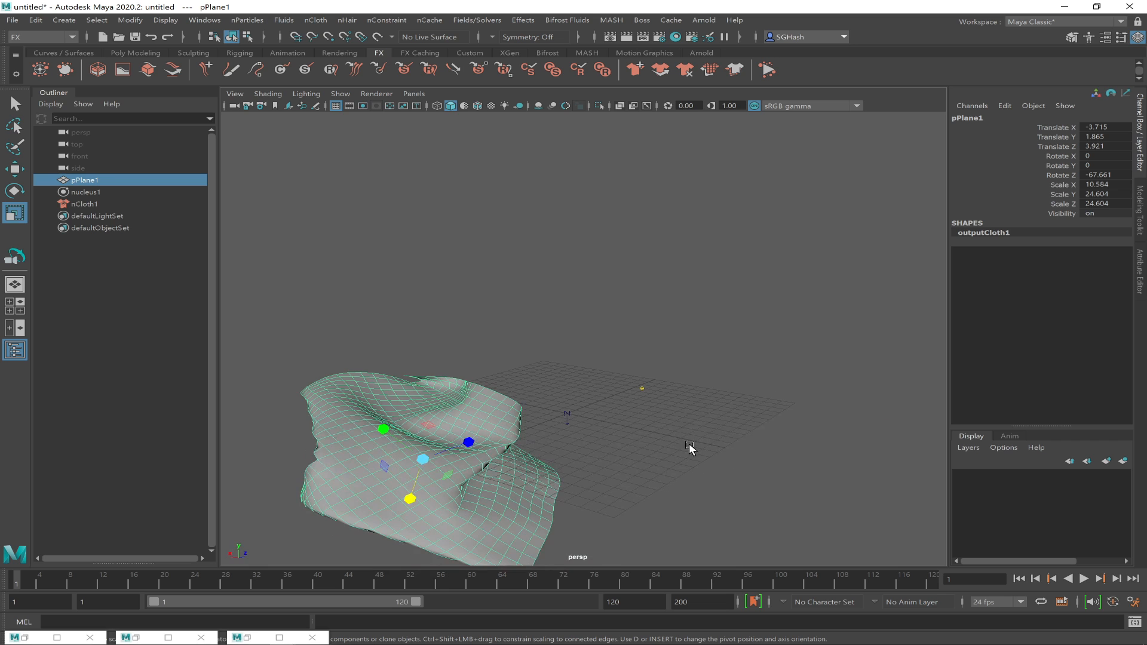
pyautogui.scroll(4, 691, 449)
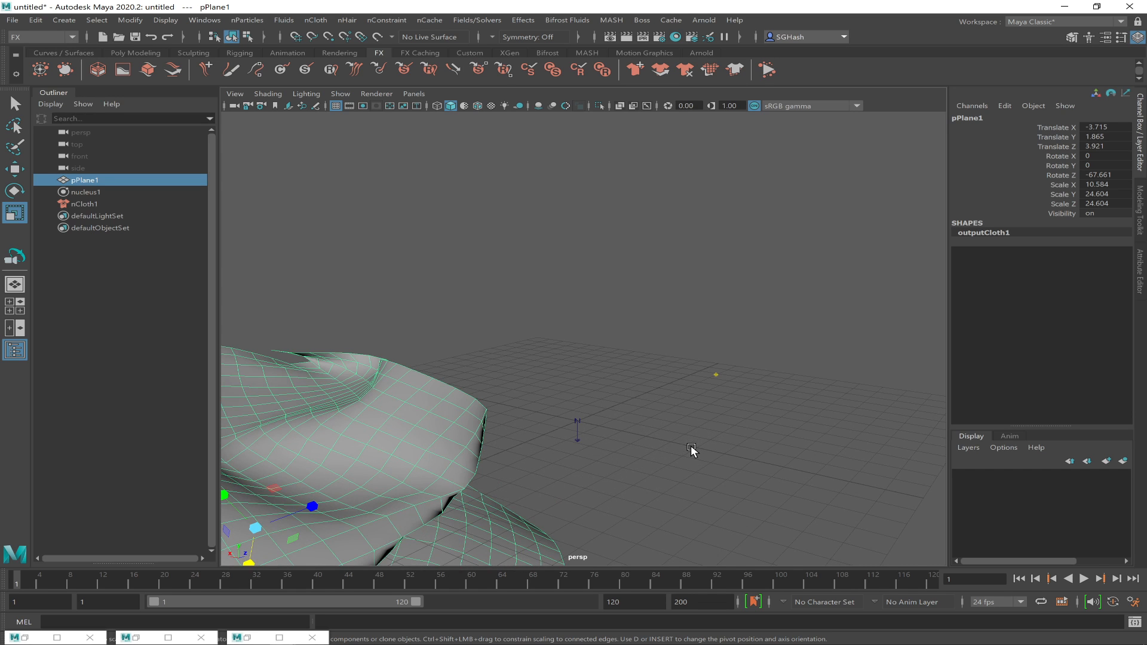
pyautogui.press('f')
pyautogui.keyDown('alt'); pyautogui.moveTo(578, 414); pyautogui.dragTo(532, 402); pyautogui.keyUp('alt')
# - Turn on smooth mesh preview for the cloth plane and deselect it
pyautogui.click(681, 335)
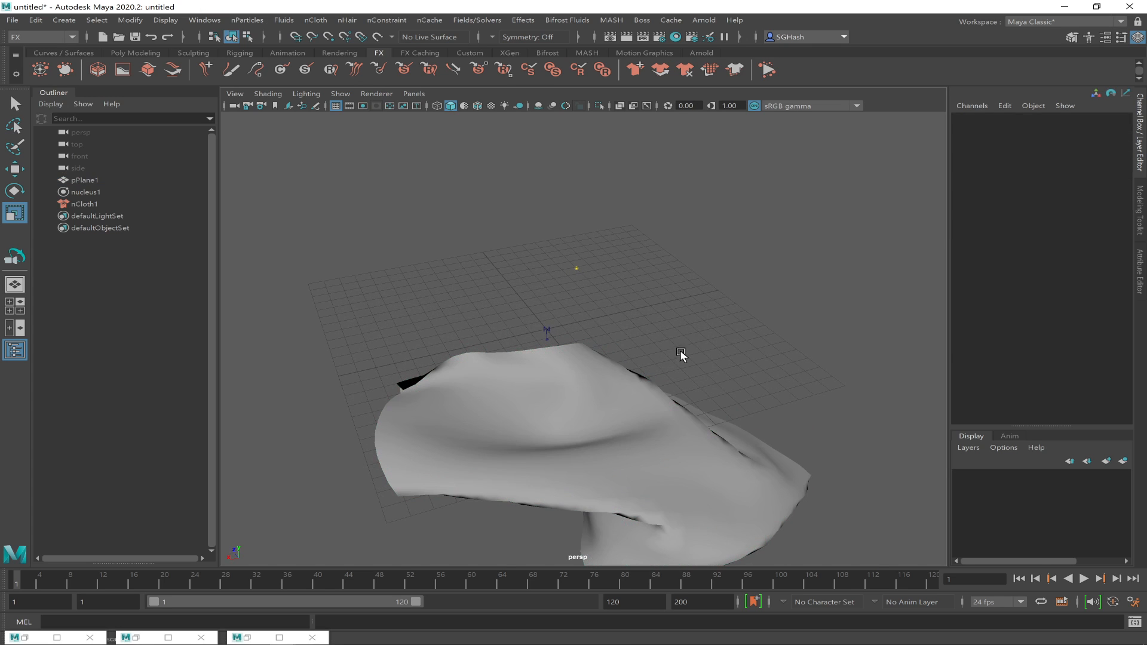
pyautogui.click(621, 421)
pyautogui.press('3')
pyautogui.click(809, 396)
pyautogui.keyDown('alt'); pyautogui.moveTo(803, 438); pyautogui.dragTo(747, 425); pyautogui.keyUp('alt')
# - Examine the cloth surface from several angles and distances, with its wireframe shown and hidden
pyautogui.click(591, 453)
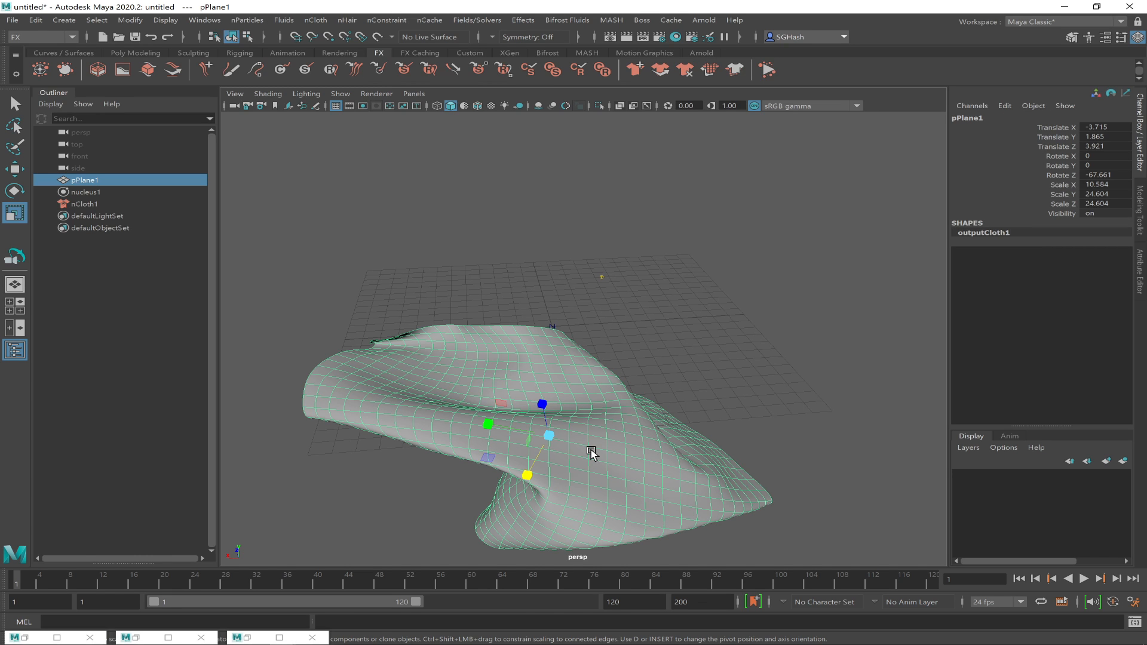
pyautogui.click(707, 403)
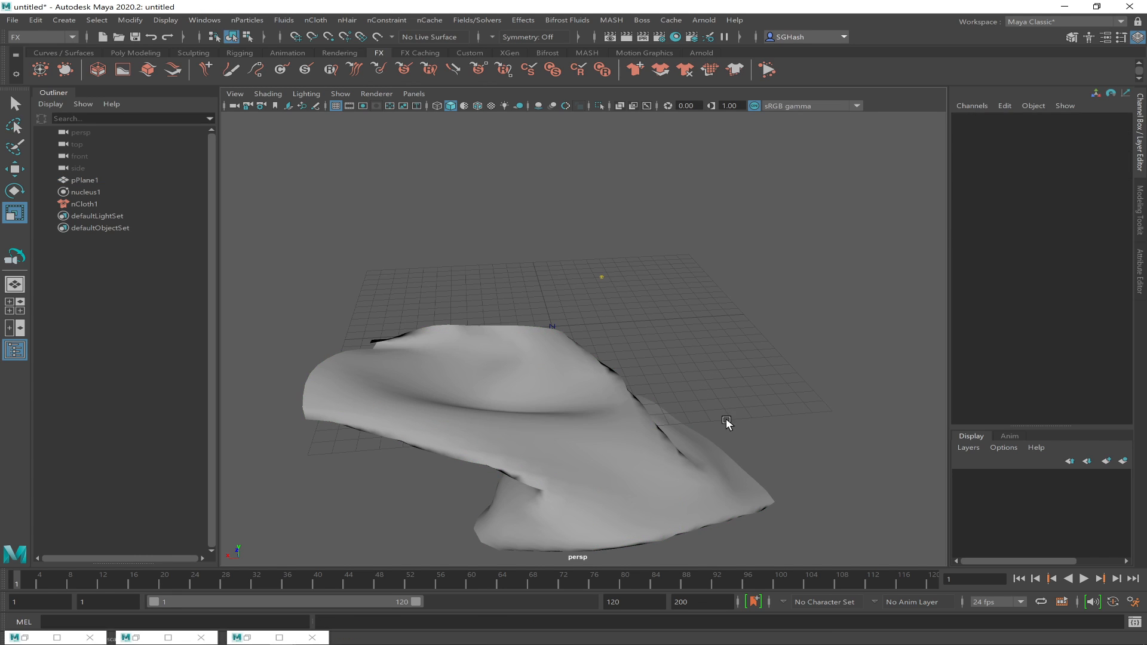
pyautogui.click(704, 466)
pyautogui.keyDown('alt'); pyautogui.moveTo(704, 466); pyautogui.dragTo(614, 422); pyautogui.keyUp('alt')
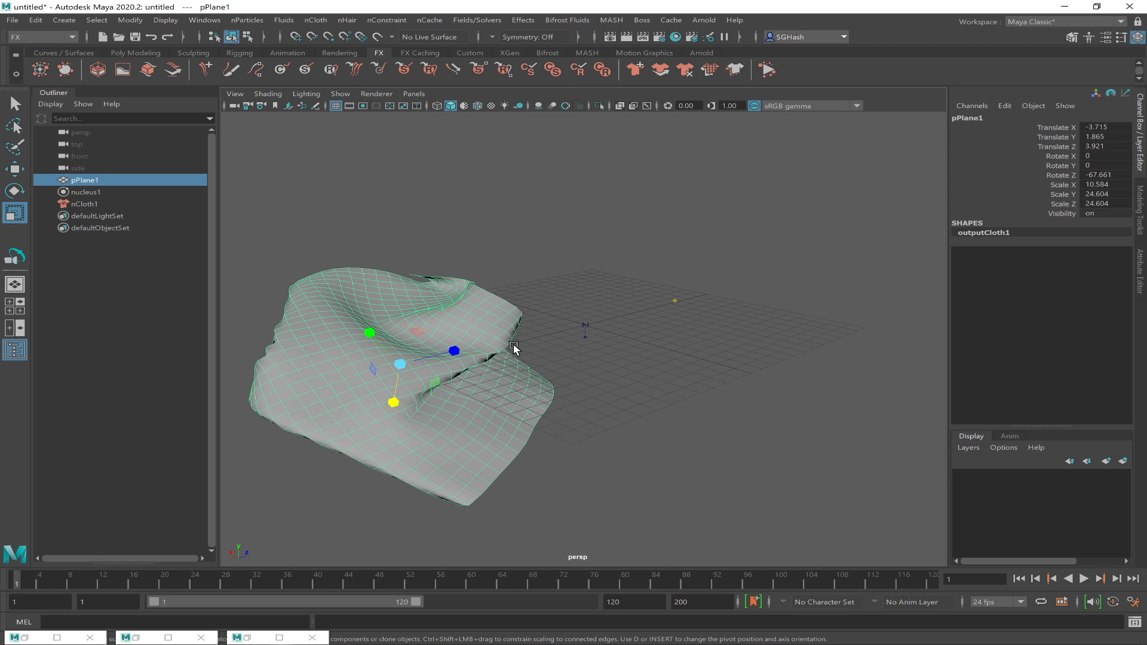
pyautogui.scroll(5, 525, 326)
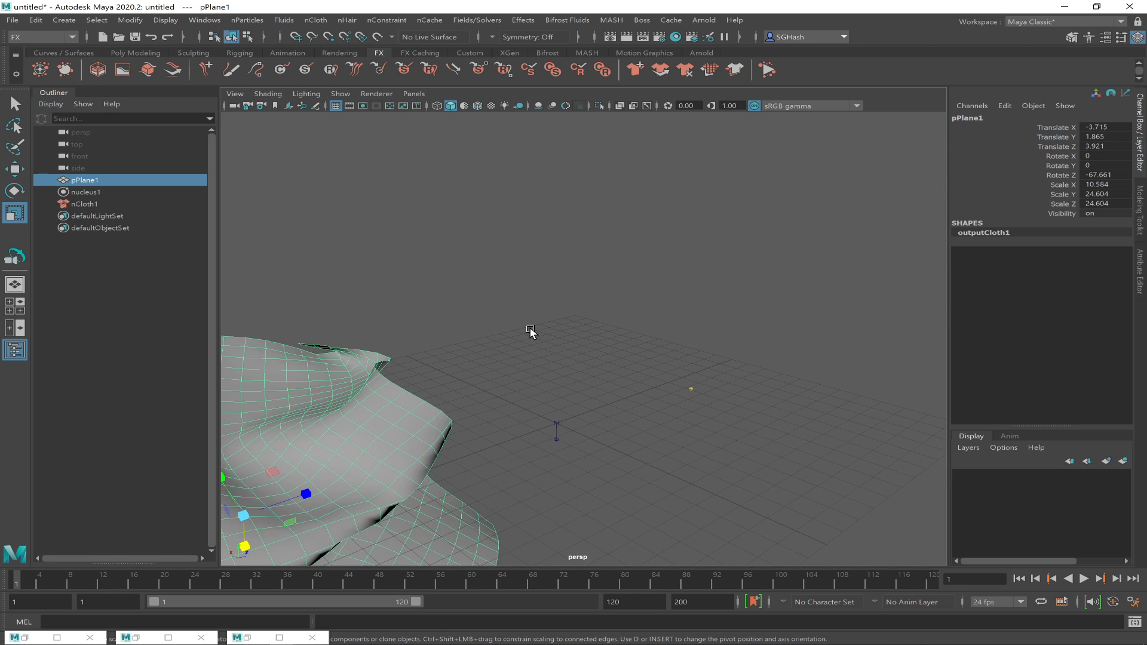
pyautogui.scroll(-8, 528, 328)
pyautogui.keyDown('alt'); pyautogui.moveTo(409, 292); pyautogui.dragTo(567, 299); pyautogui.keyUp('alt')
pyautogui.scroll(3, 698, 308)
pyautogui.keyDown('alt'); pyautogui.moveTo(702, 310); pyautogui.dragTo(555, 346); pyautogui.keyUp('alt')
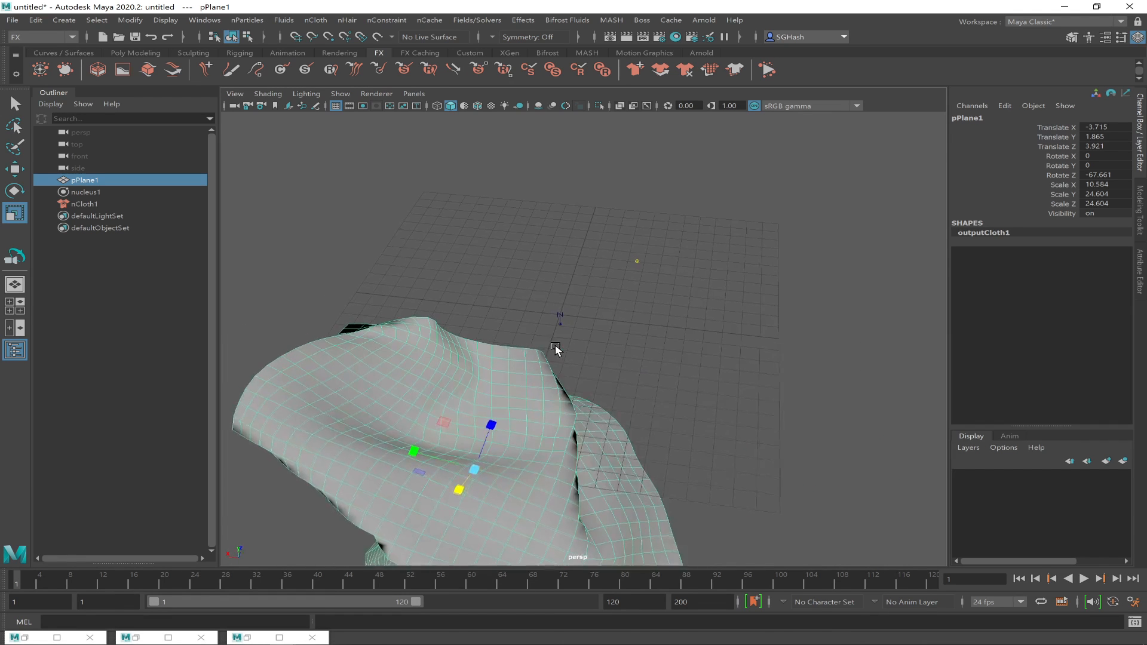
pyautogui.scroll(-3, 618, 405)
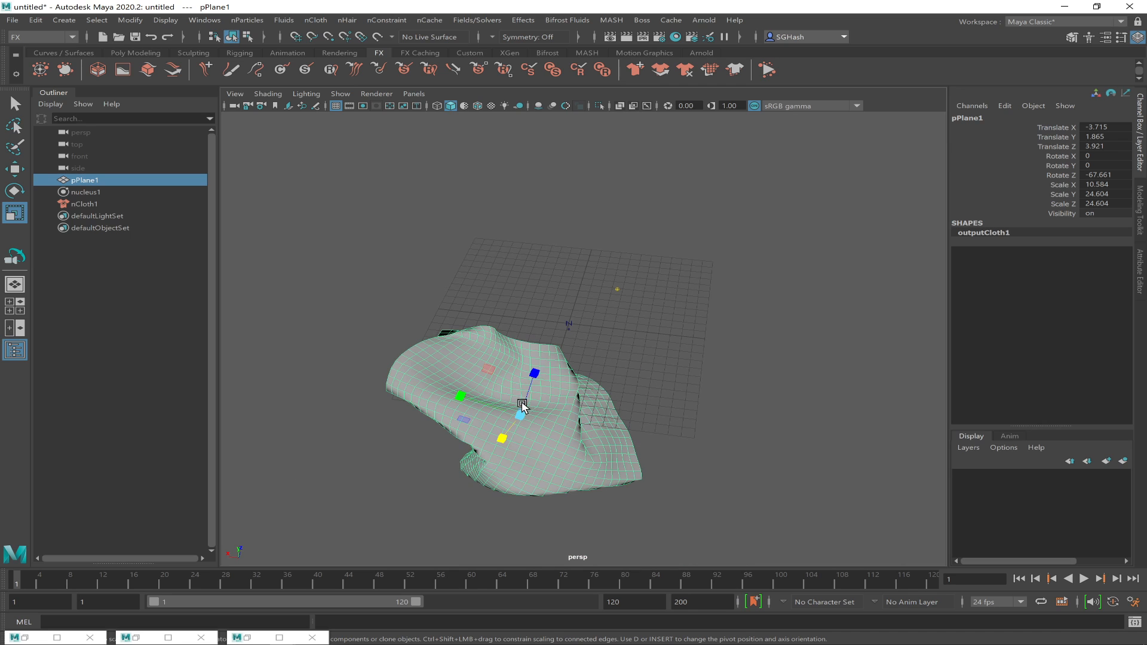
# - Show the polygon modeling tools and close the three minimized windows
pyautogui.click(136, 53)
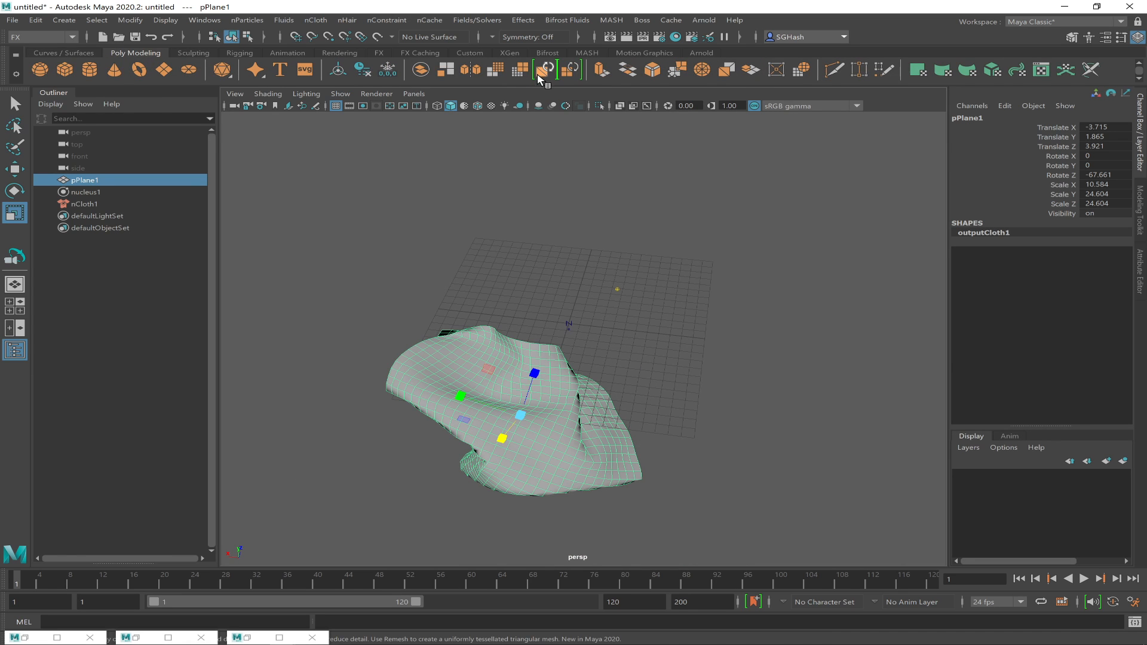
pyautogui.click(90, 637)
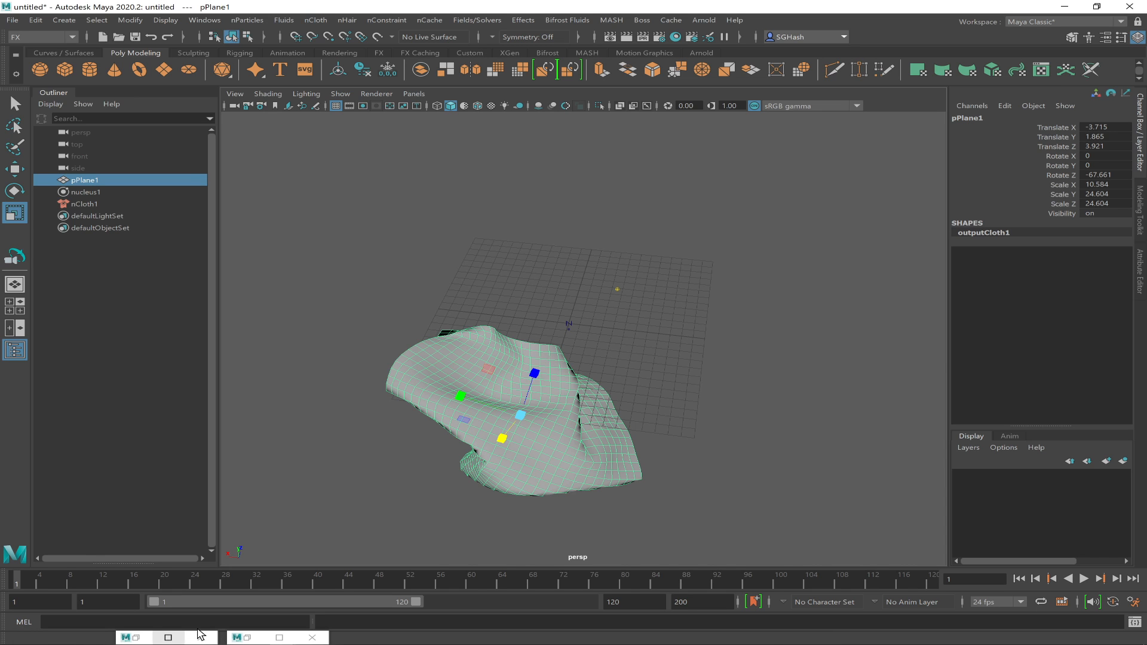
pyautogui.click(309, 637)
pyautogui.click(309, 637)
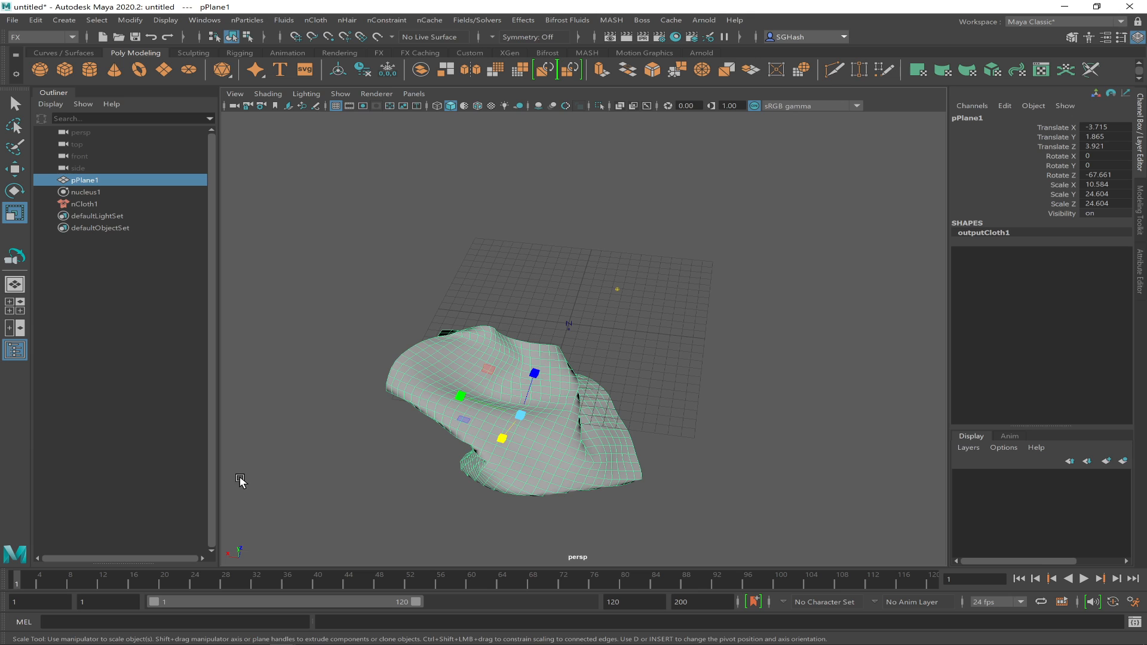
# - Remesh the folded cloth plane and inspect the denser surface from other angles
pyautogui.click(545, 71)
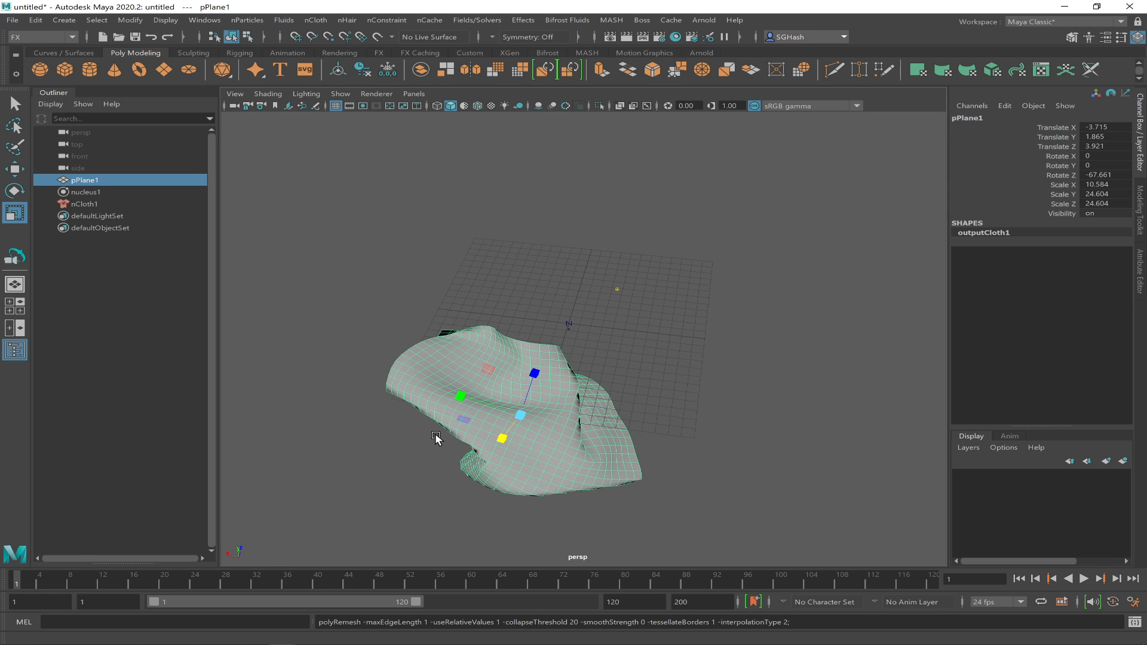
pyautogui.press('alt')
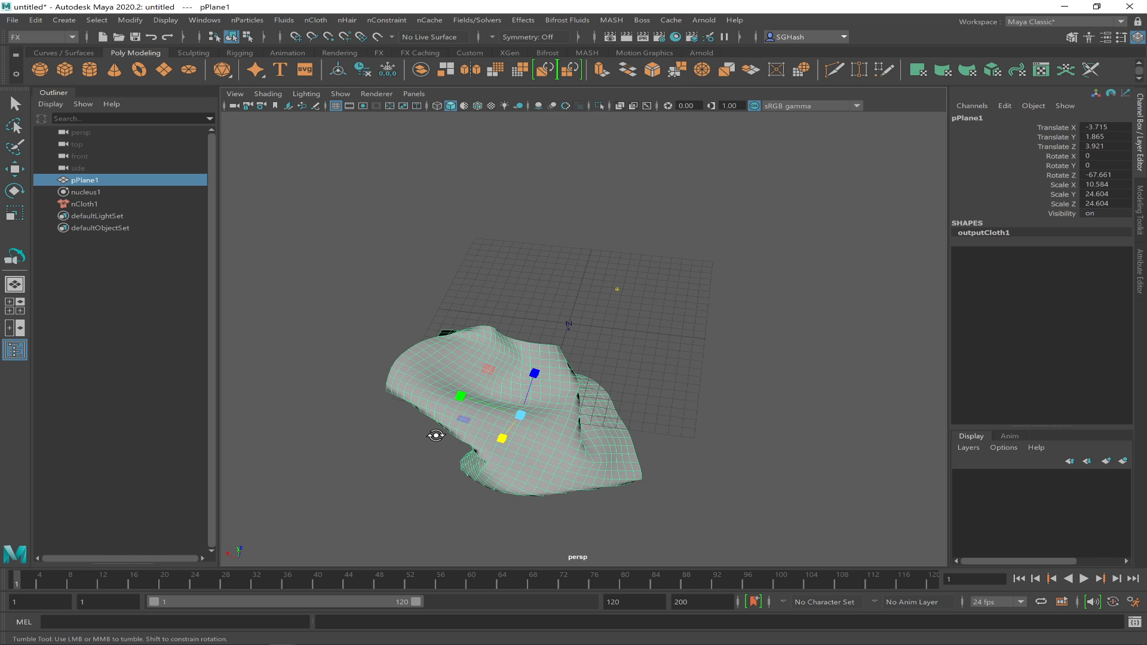
pyautogui.keyDown('alt'); pyautogui.moveTo(436, 435); pyautogui.dragTo(435, 438); pyautogui.keyUp('alt')
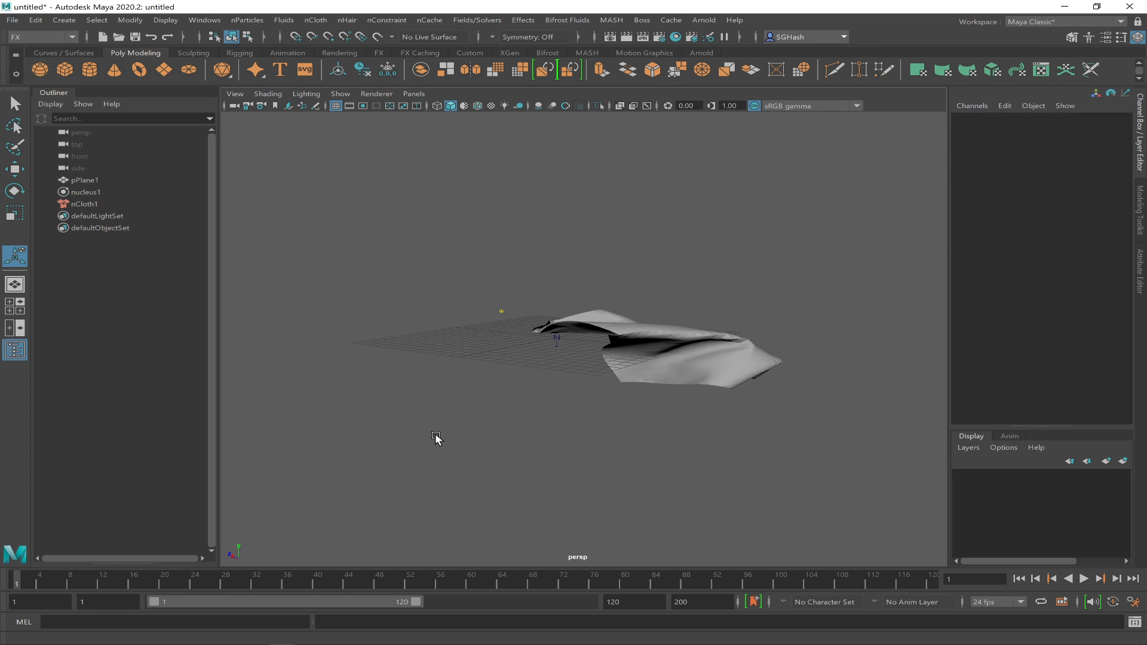
pyautogui.keyDown('alt'); pyautogui.moveTo(558, 356); pyautogui.dragTo(502, 363); pyautogui.keyUp('alt')
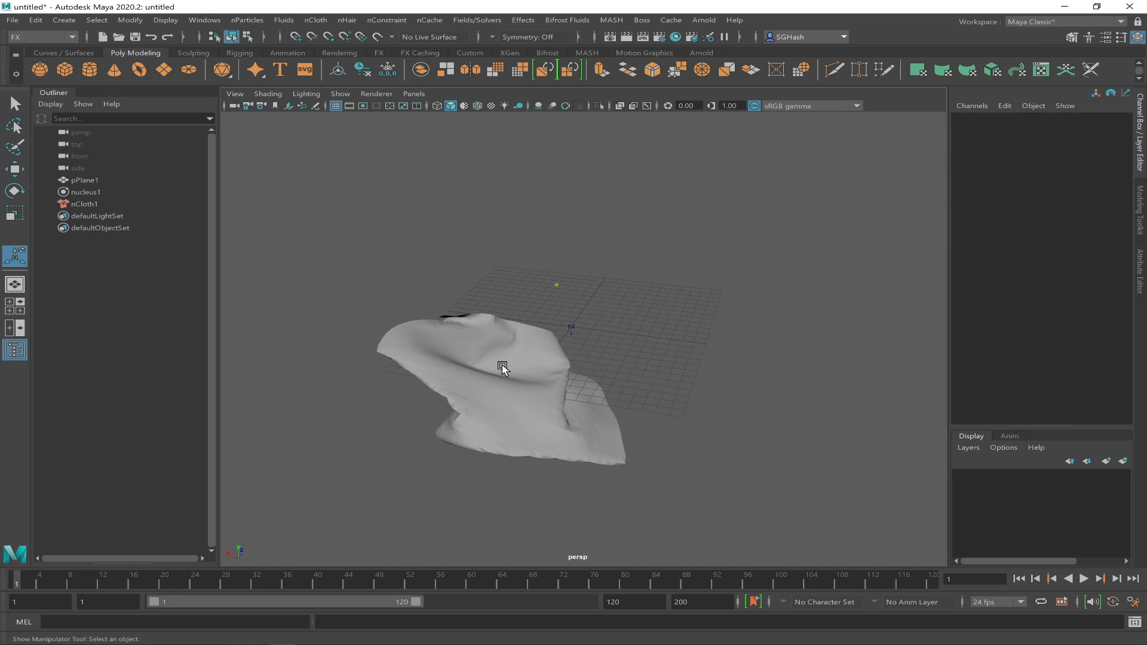
pyautogui.click(521, 426)
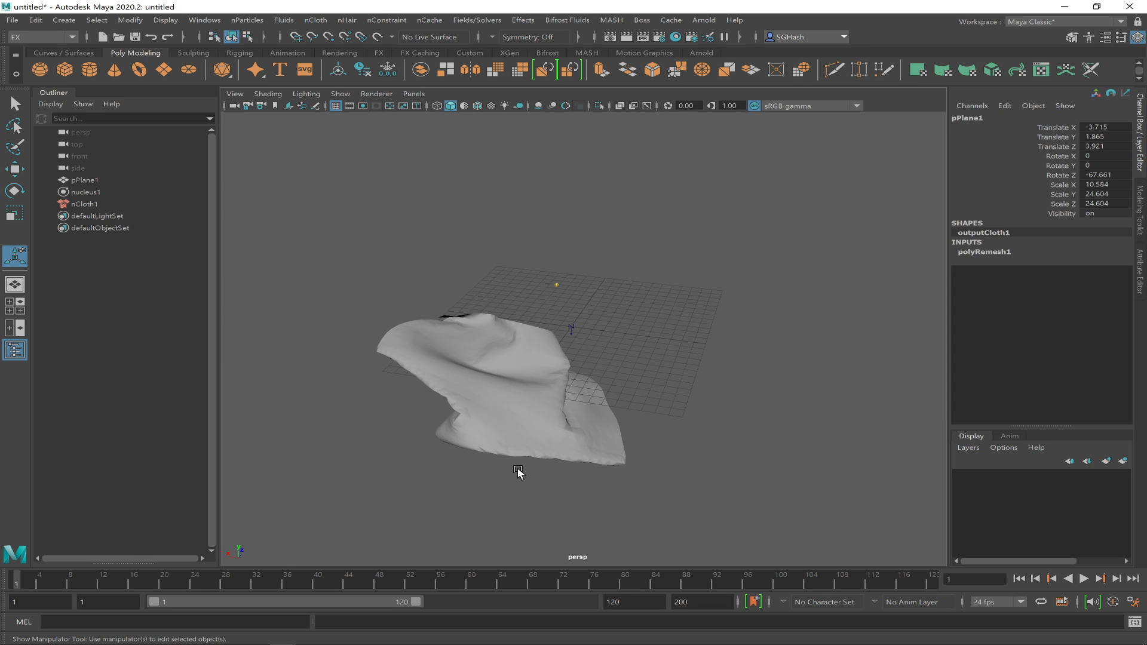
pyautogui.keyDown('alt'); pyautogui.moveTo(568, 443); pyautogui.dragTo(340, 381, button='right'); pyautogui.keyUp('alt')
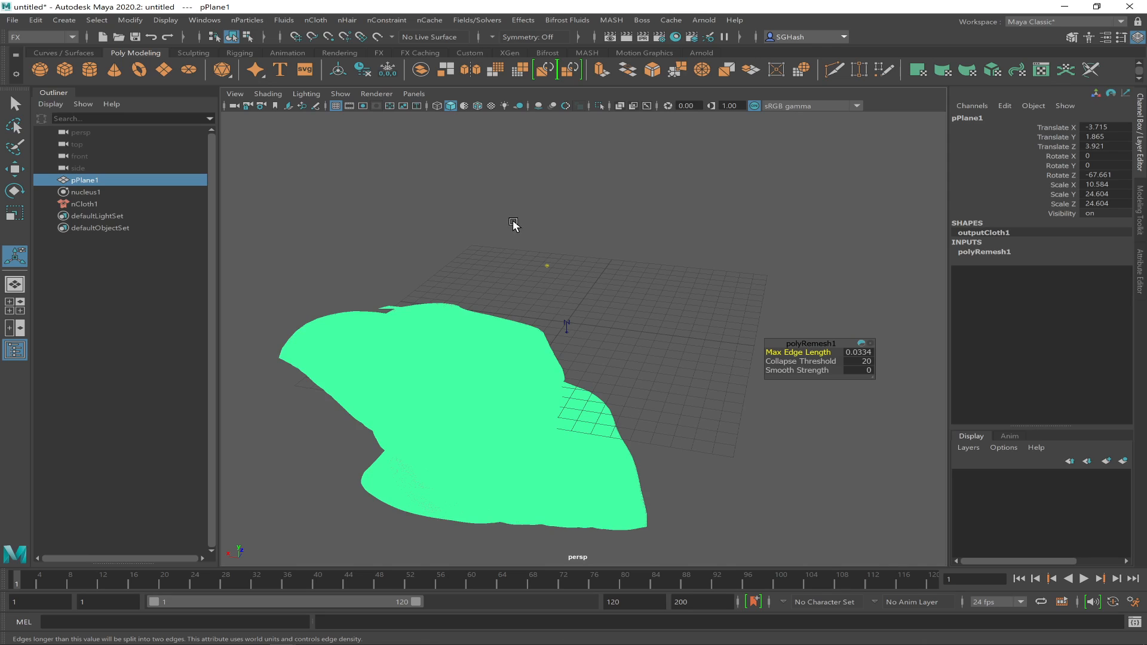
# - Retopologize the remeshed cloth plane and try to undo the operation
pyautogui.click(568, 71)
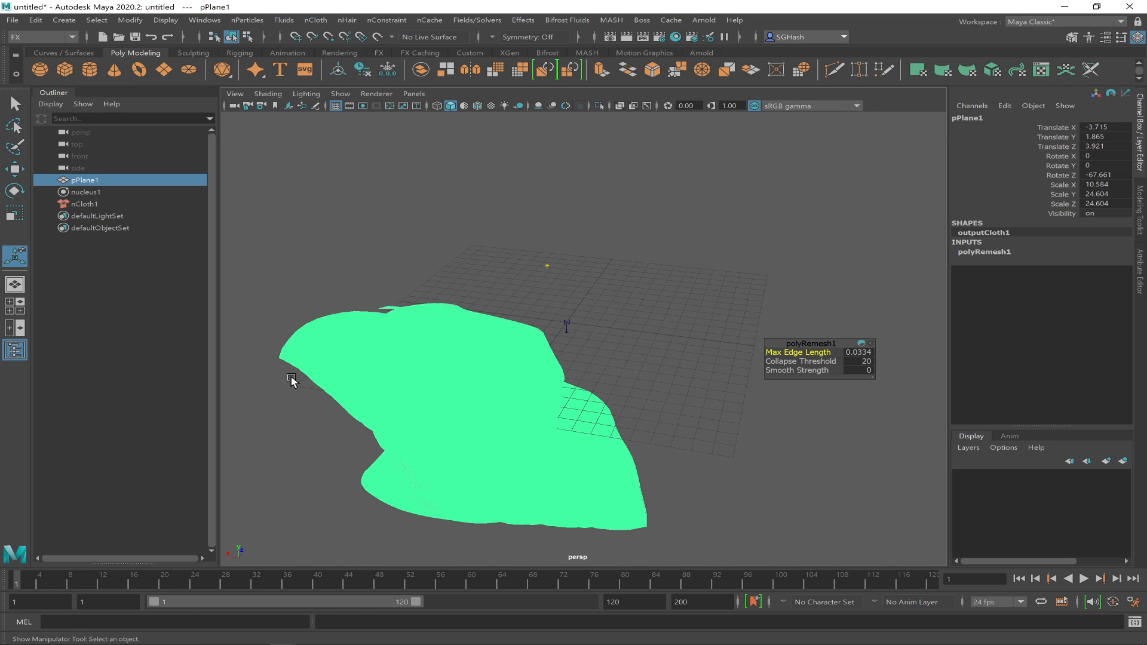
pyautogui.click(476, 279)
pyautogui.hotkey('ctrl', 'z')
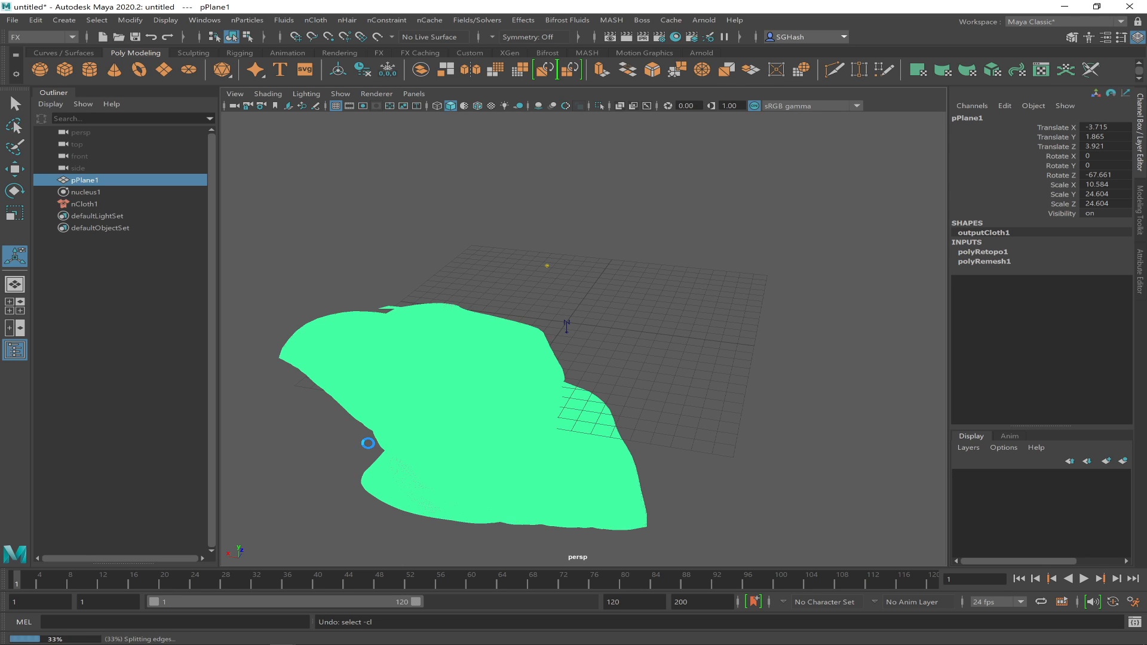
# - Switch to Task Manager and end the unresponsive maya task
pyautogui.moveTo(333, 641)
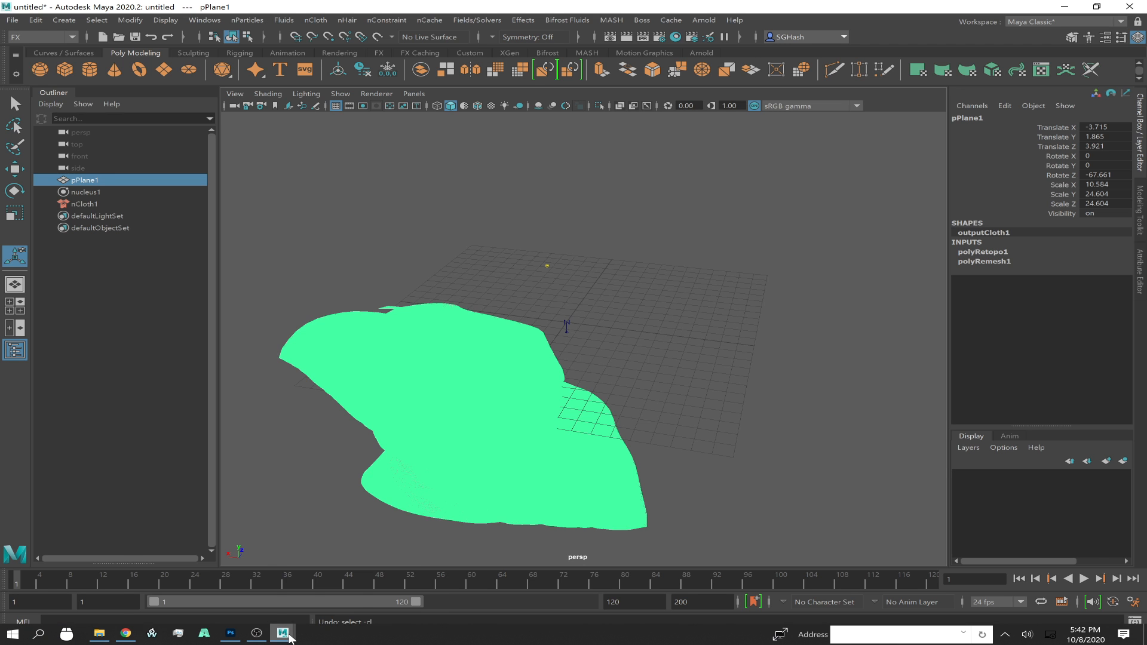
pyautogui.moveTo(285, 637)
pyautogui.rightClick(282, 635)
pyautogui.click(278, 614)
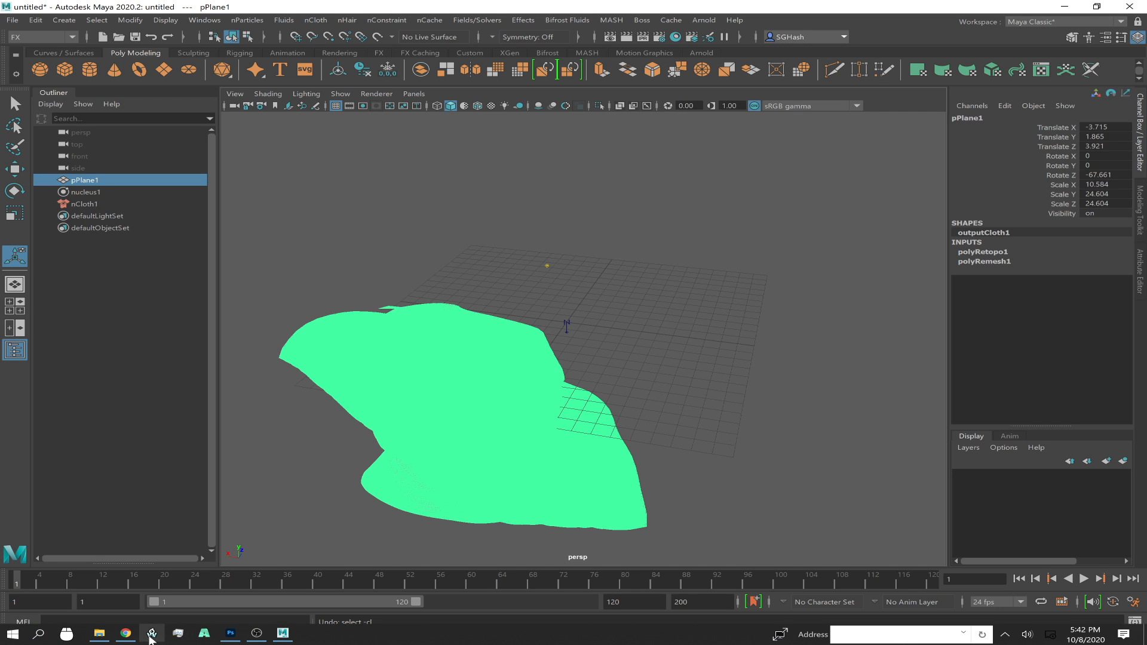
pyautogui.click(177, 635)
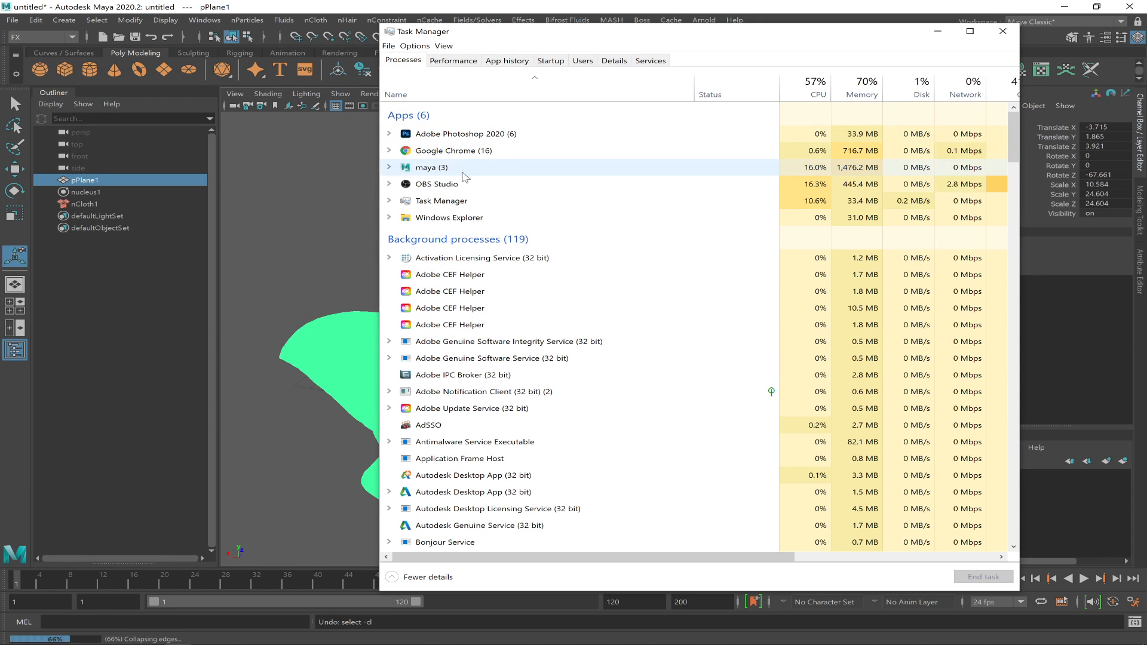
pyautogui.click(471, 168)
pyautogui.click(983, 577)
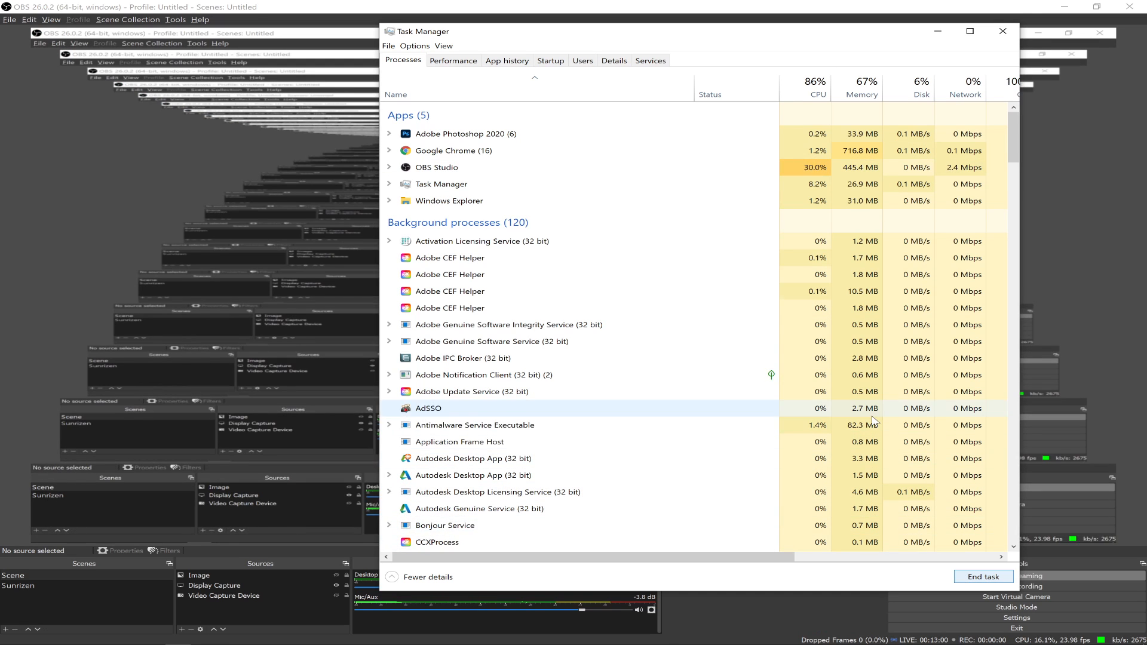
# - Search Windows for Maya and launch Maya 2020 again
pyautogui.click(6, 637)
pyautogui.click(7, 636)
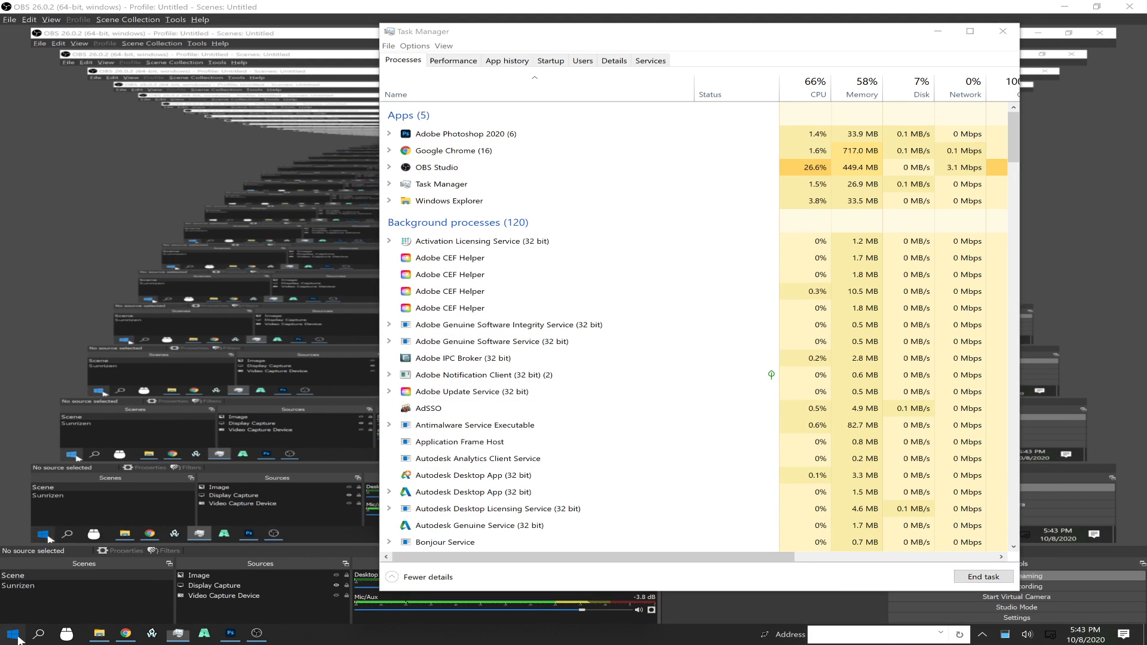
pyautogui.click(12, 633)
pyautogui.write('may')
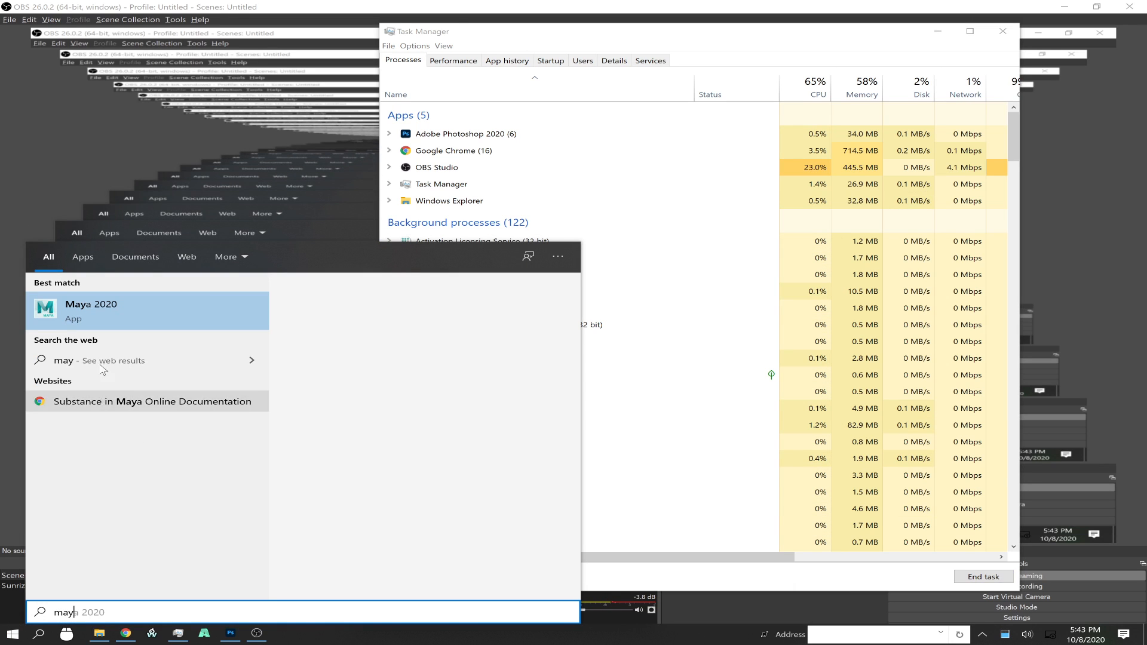
pyautogui.click(137, 320)
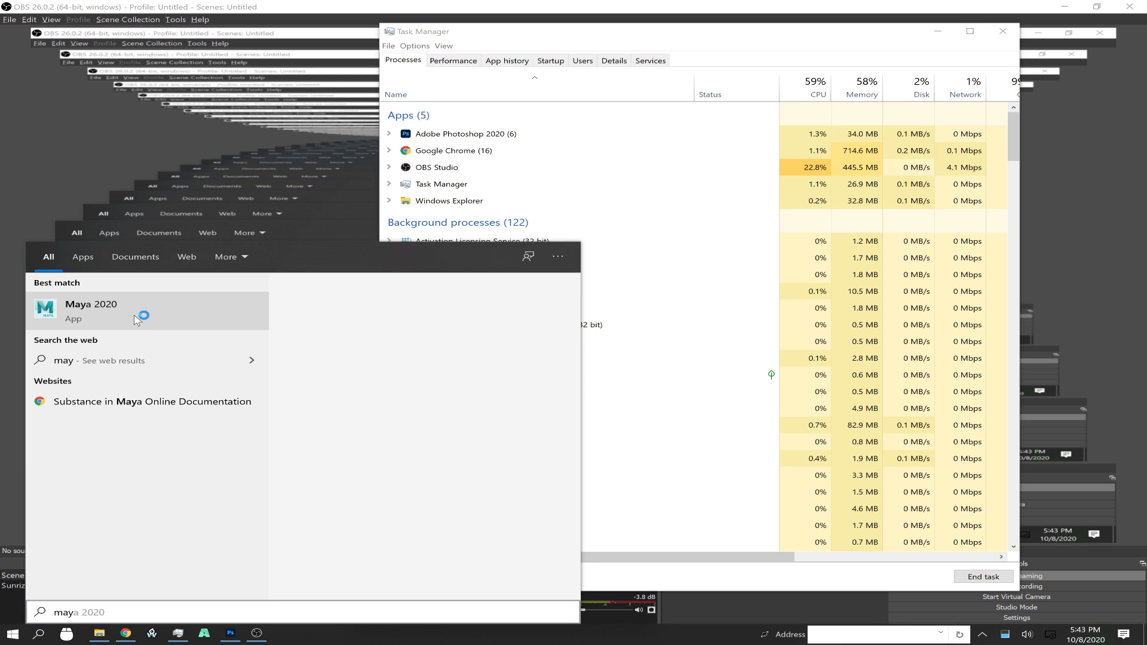
# - Minimize the browser, Task Manager and OBS windows while Maya loads
pyautogui.hotkey('alt', 'Tab')
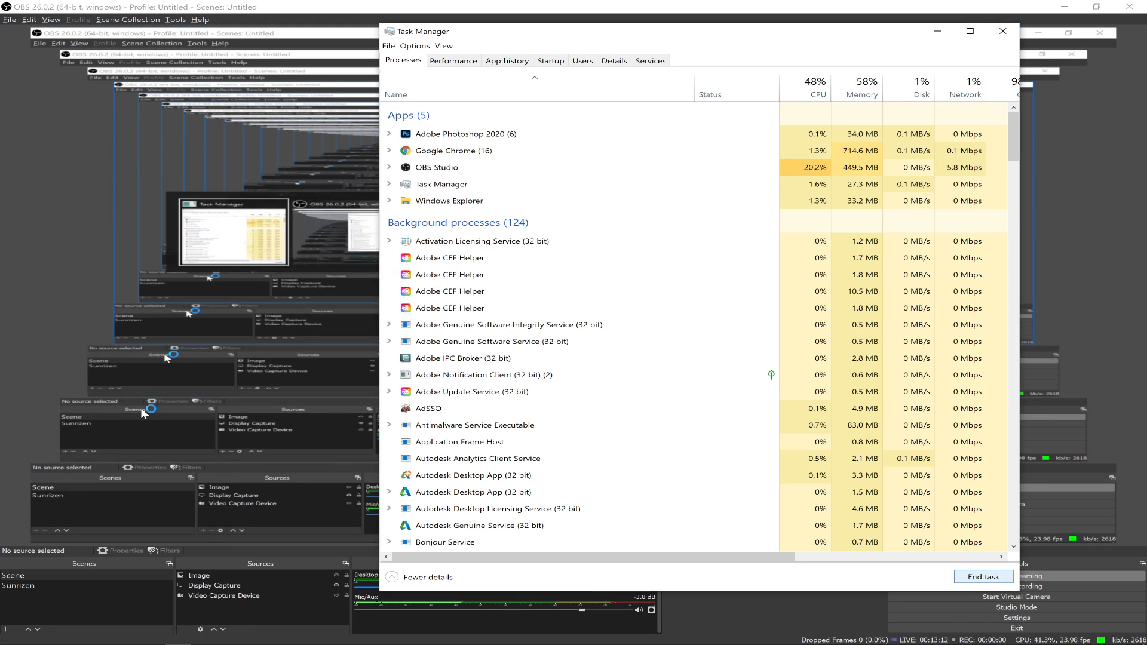
pyautogui.hotkey('alt', 'Tab')
pyautogui.hotkey('alt', 'Tab')
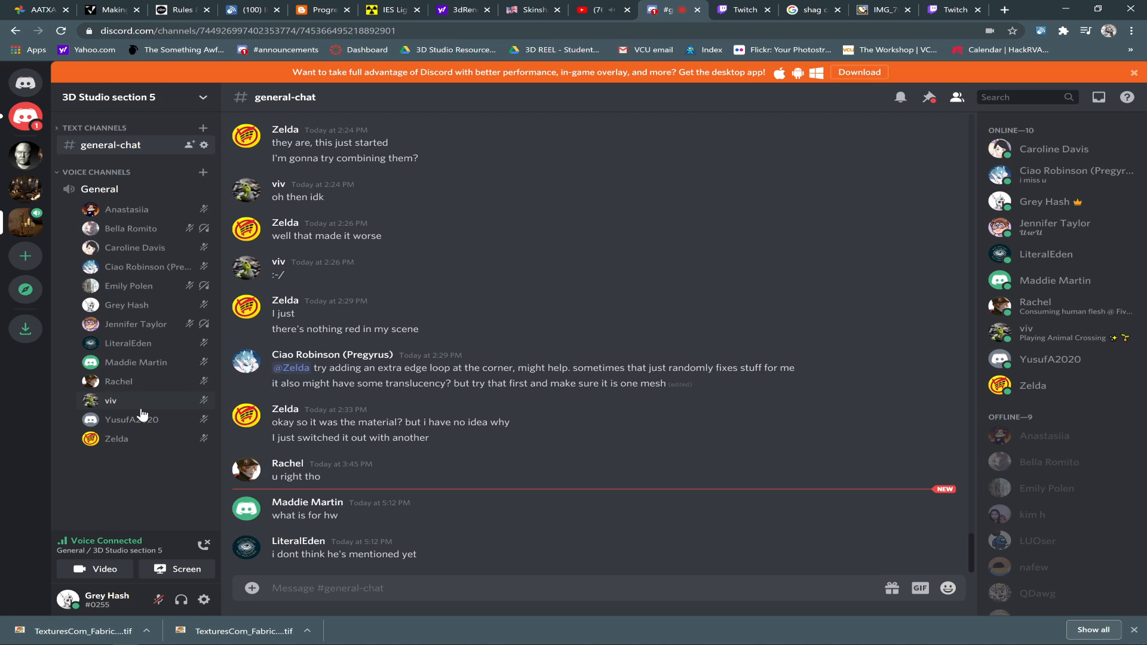
pyautogui.moveTo(107, 642)
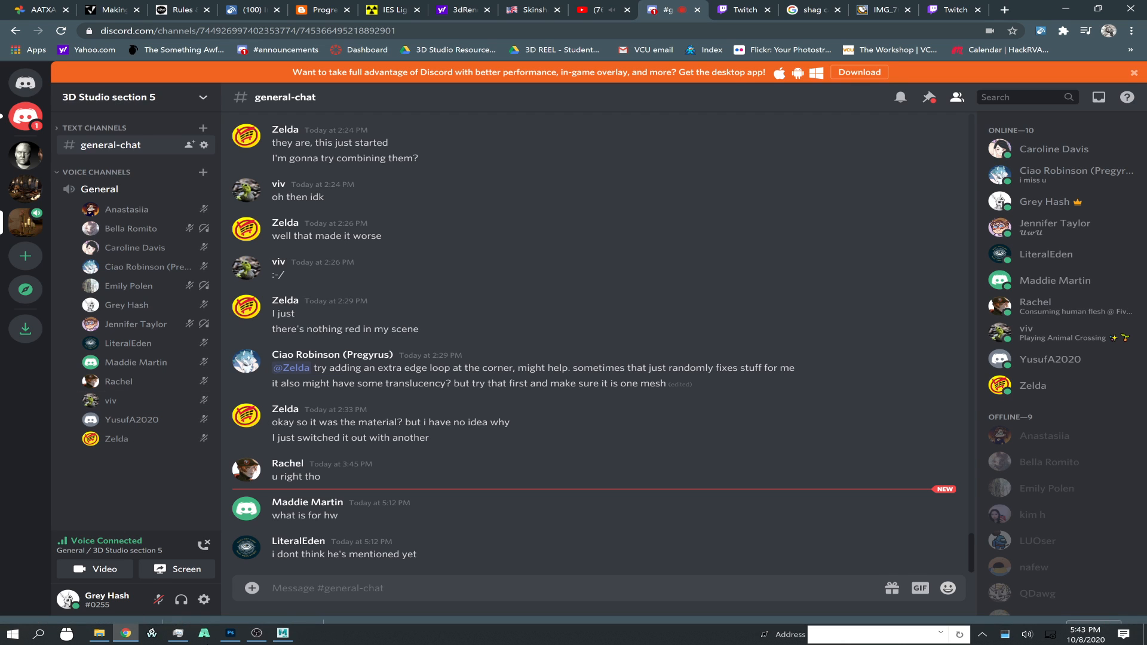
pyautogui.moveTo(283, 630)
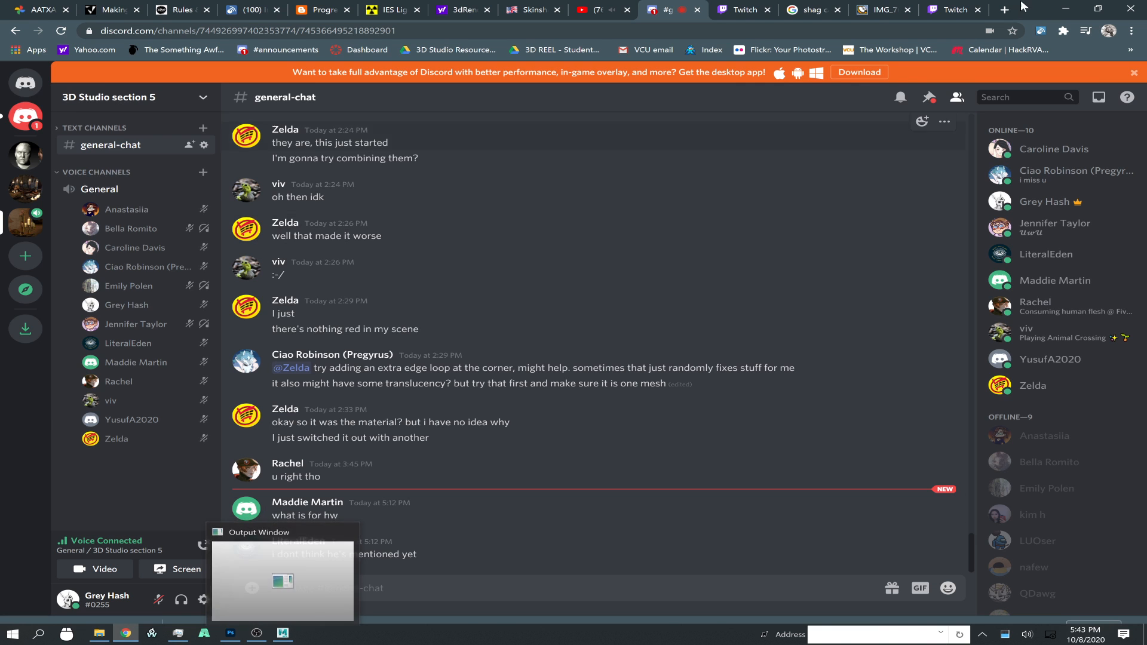
pyautogui.click(1060, 7)
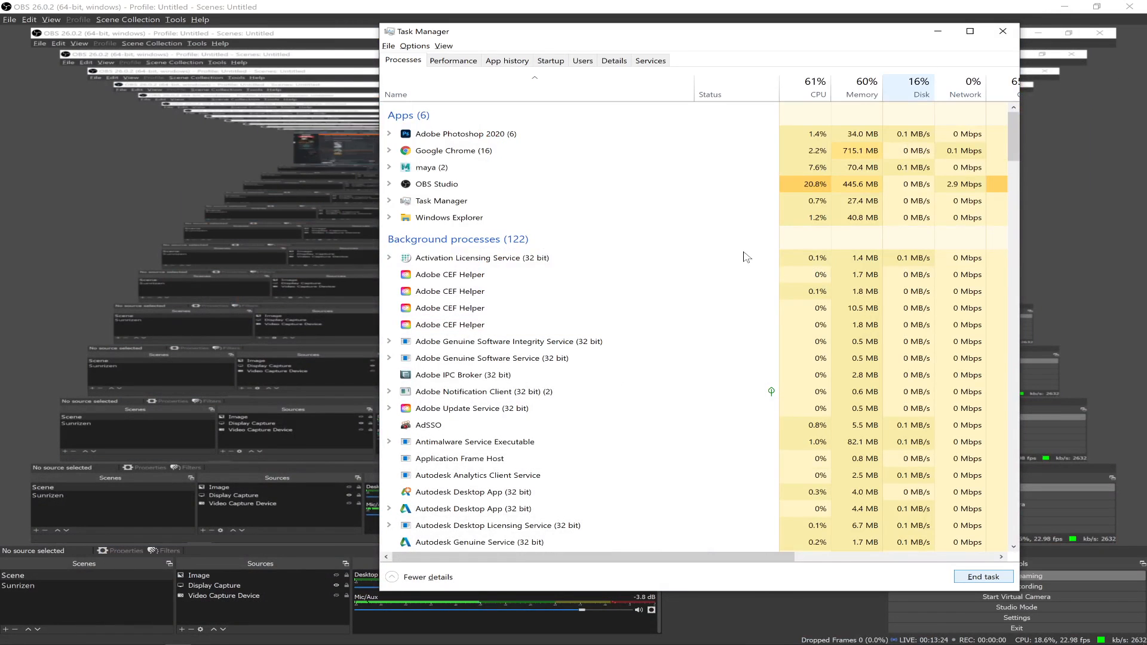
pyautogui.moveTo(218, 637)
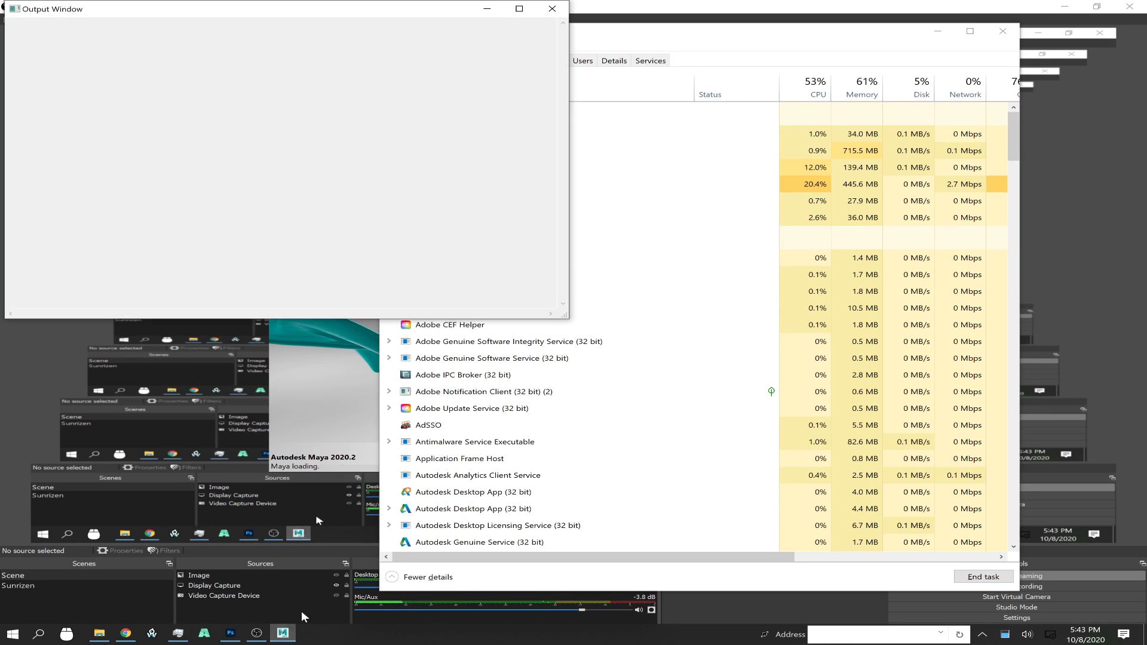
pyautogui.click(938, 32)
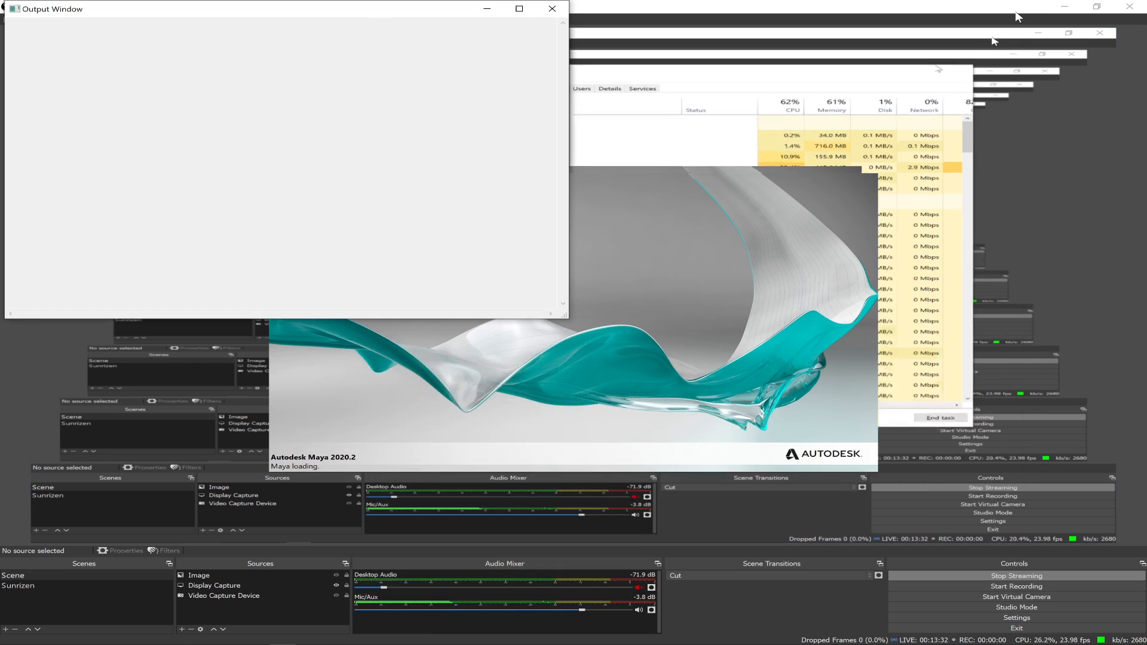
pyautogui.click(1040, 7)
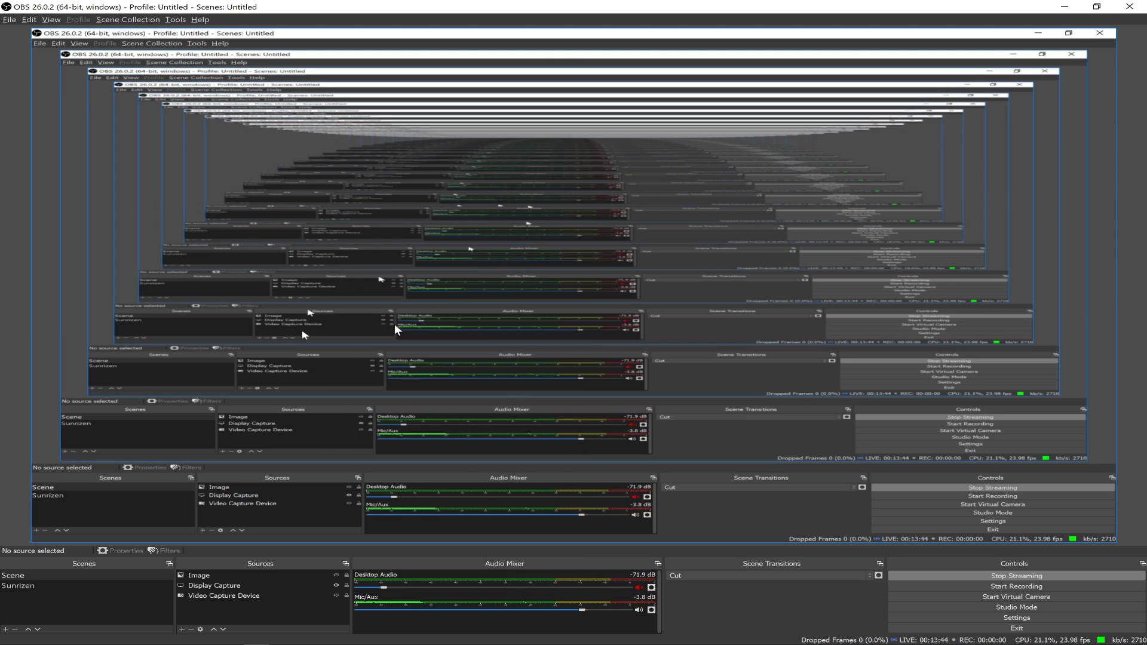
pyautogui.moveTo(321, 644)
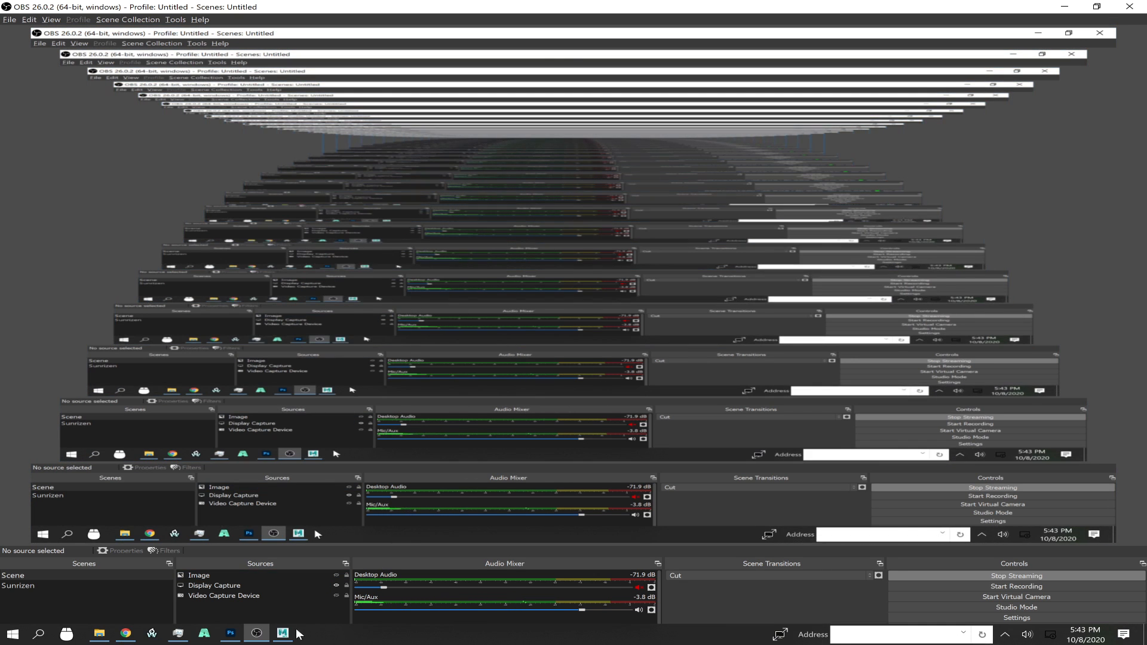
pyautogui.click(1066, 7)
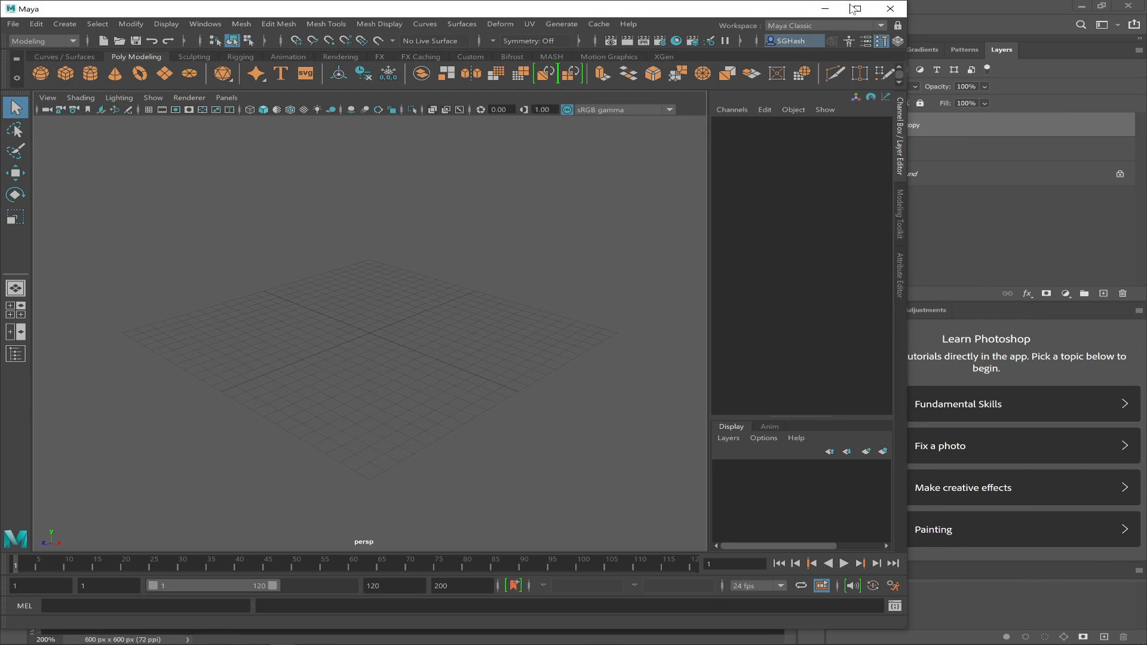
# - Maximize the Maya window, dismiss the new-features dialog and scale a new polygon plane uniformly to about 26.15
pyautogui.click(855, 8)
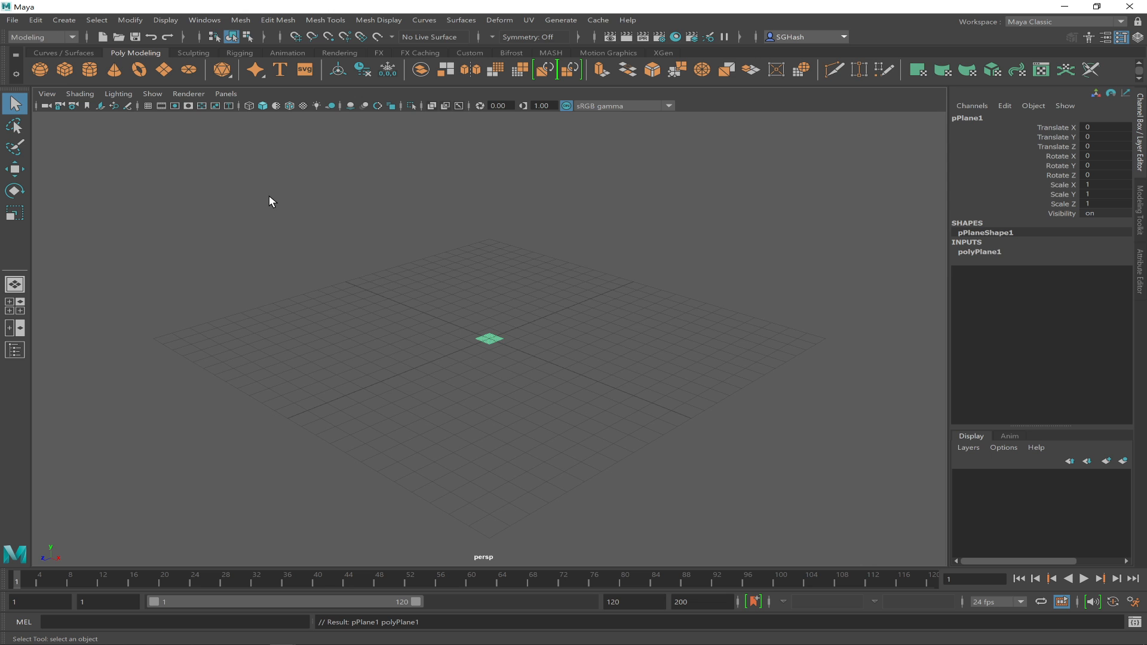
pyautogui.press('r')
pyautogui.moveTo(488, 336); pyautogui.dragTo(848, 374)
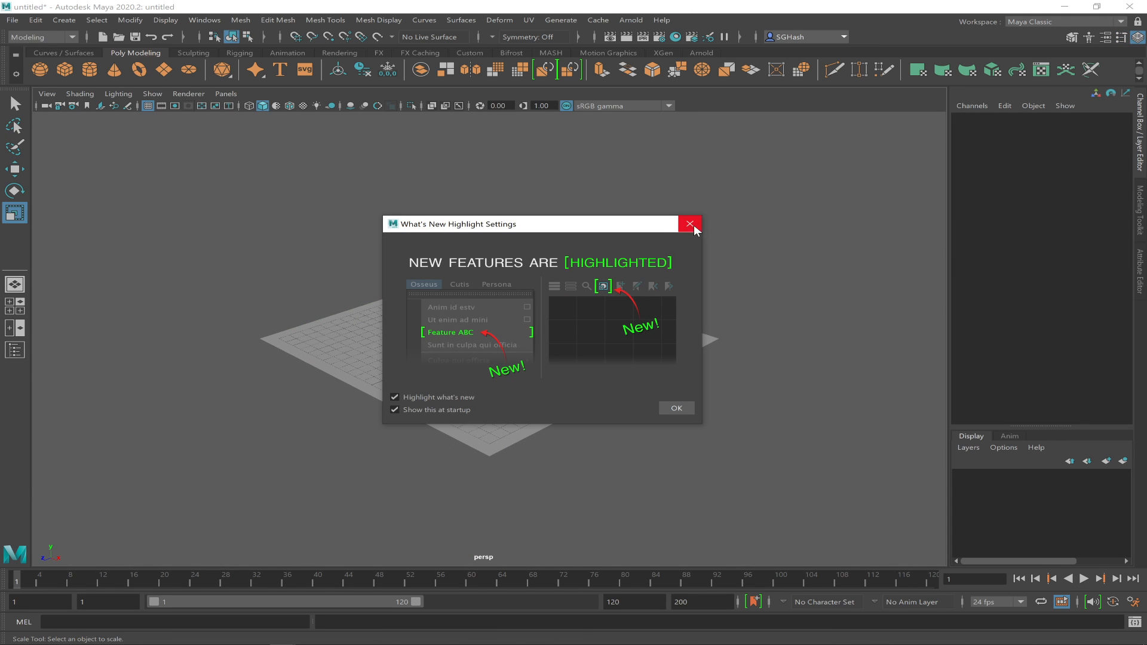
pyautogui.click(690, 224)
pyautogui.click(534, 355)
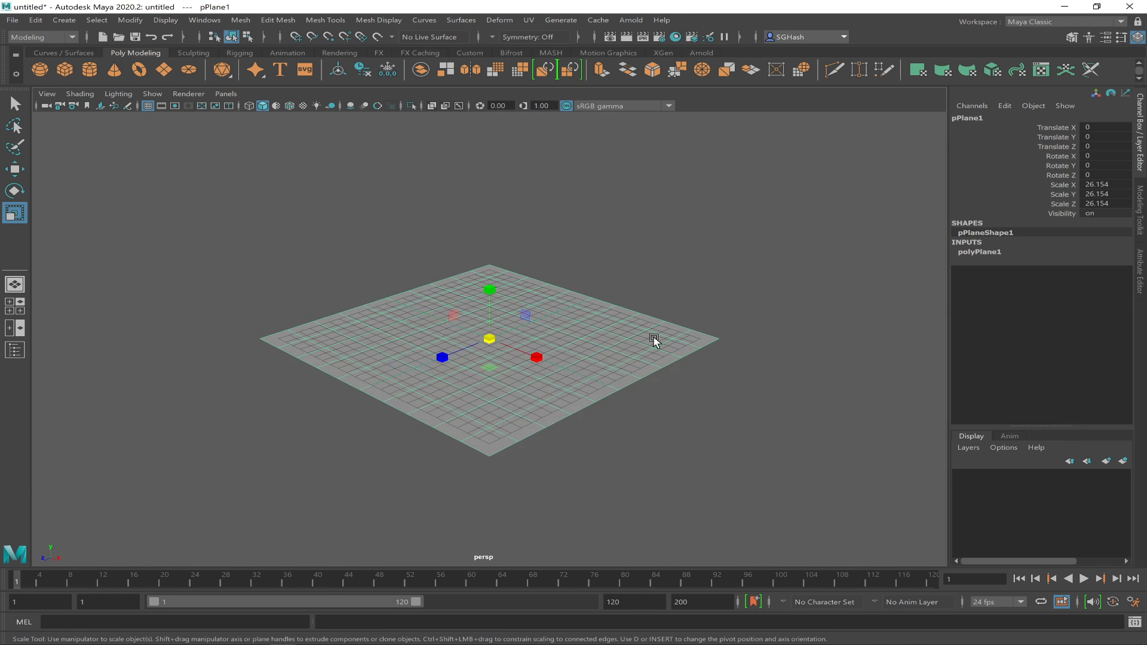
# - Increase the plane's width and height subdivisions in its polyPlane1 inputs
pyautogui.click(1001, 252)
pyautogui.click(1095, 279)
pyautogui.press('Tab')
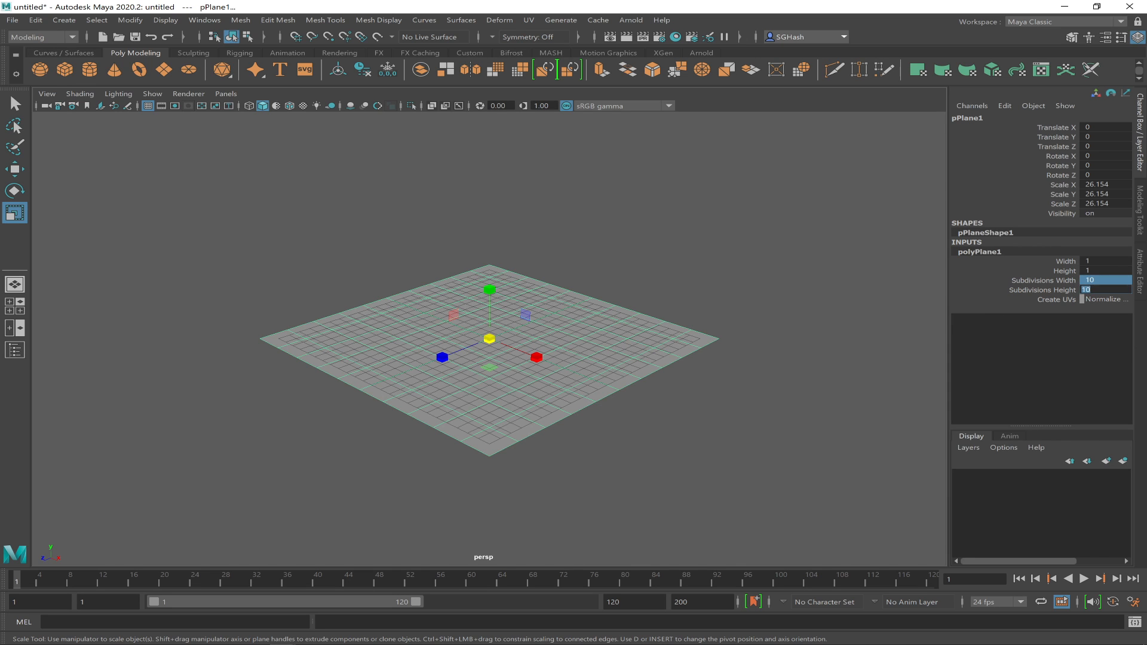
pyautogui.press('Return')
# - Add a polygon torus below the plane at about -4.01 in Y and scale it uniformly
pyautogui.click(249, 233)
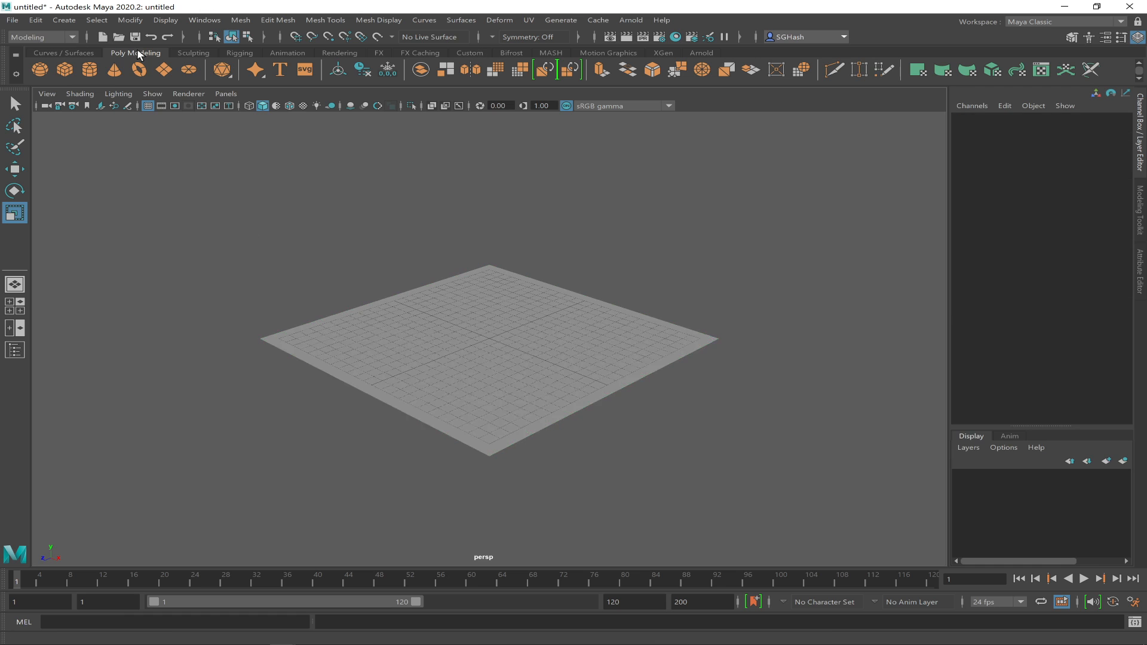
pyautogui.click(141, 73)
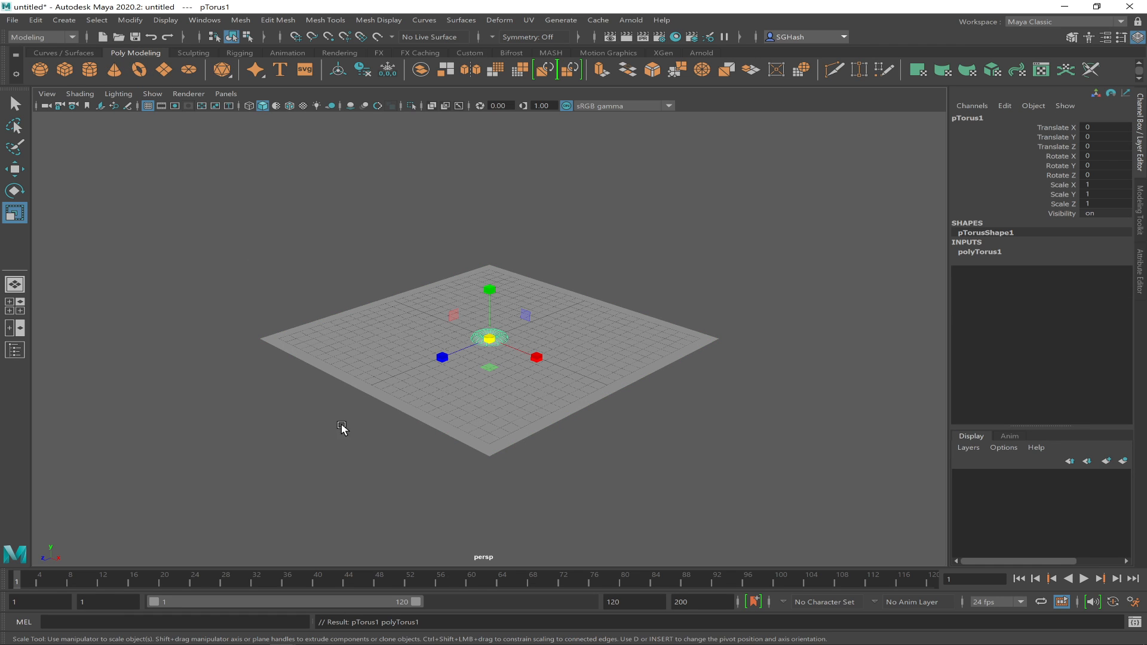
pyautogui.keyDown('alt'); pyautogui.moveTo(502, 379); pyautogui.dragTo(499, 381); pyautogui.keyUp('alt')
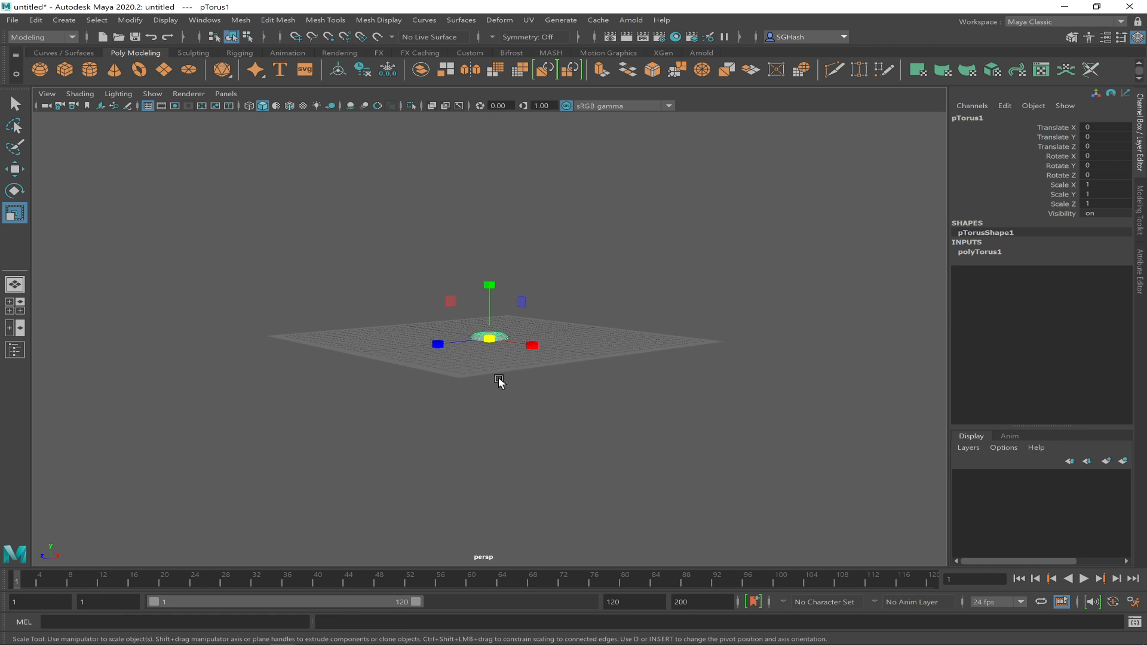
pyautogui.press('w')
pyautogui.moveTo(491, 284); pyautogui.dragTo(491, 324)
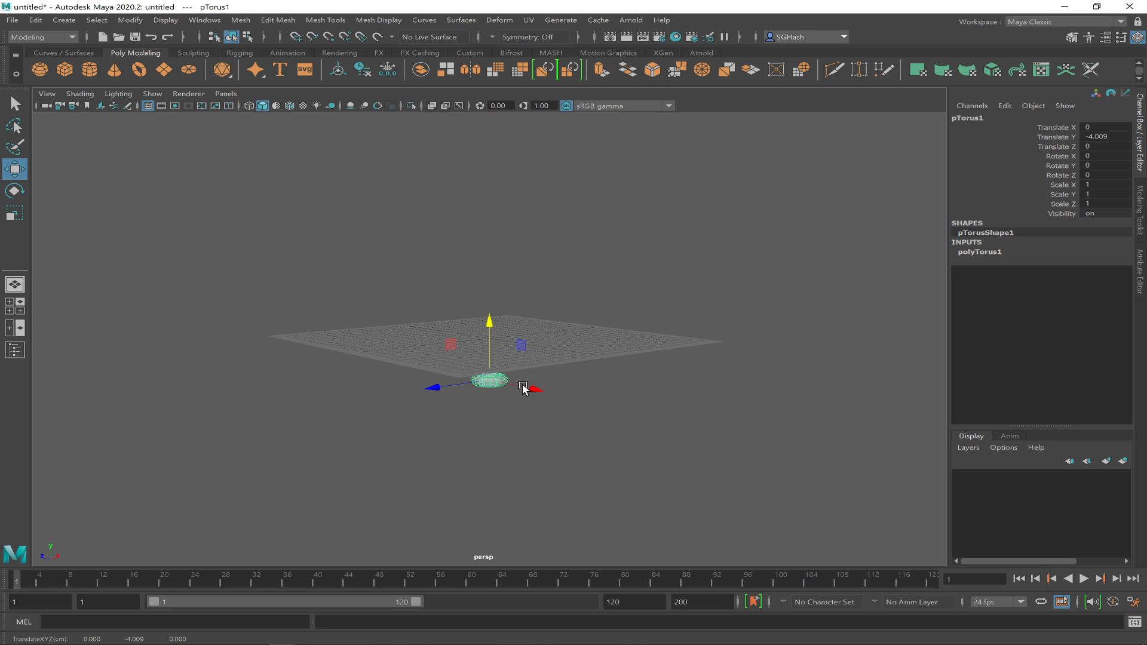
pyautogui.press('r')
pyautogui.moveTo(491, 380); pyautogui.dragTo(454, 418)
# - Select the subdivided plane above the torus and make it an nCloth
pyautogui.click(621, 290)
pyautogui.click(607, 302)
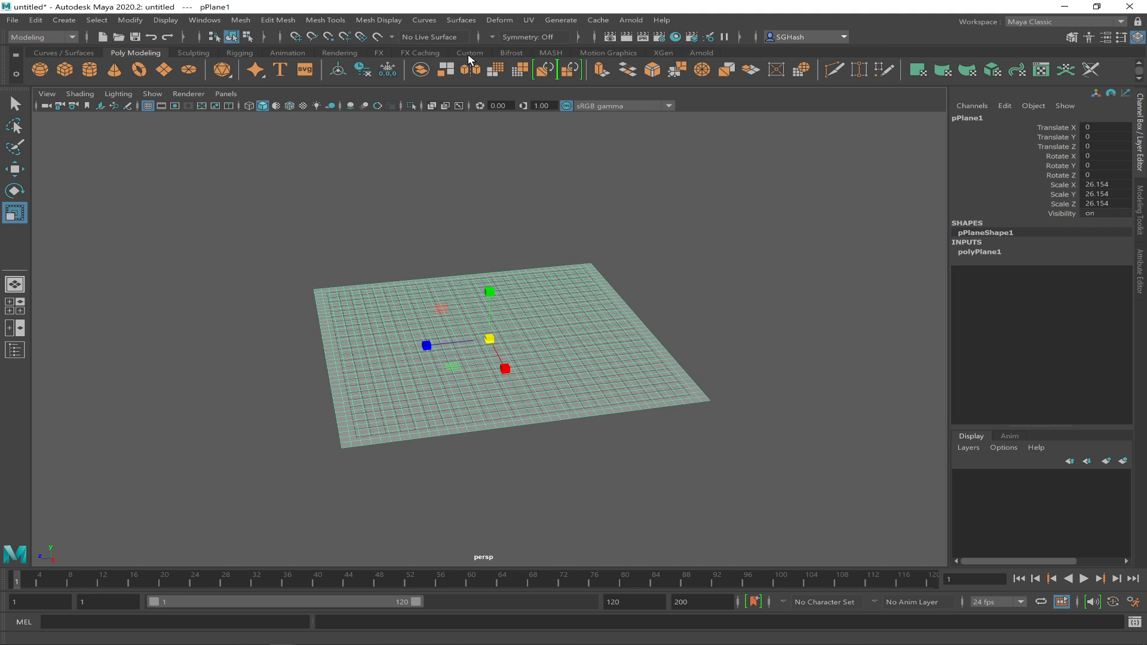
pyautogui.click(379, 53)
pyautogui.click(635, 70)
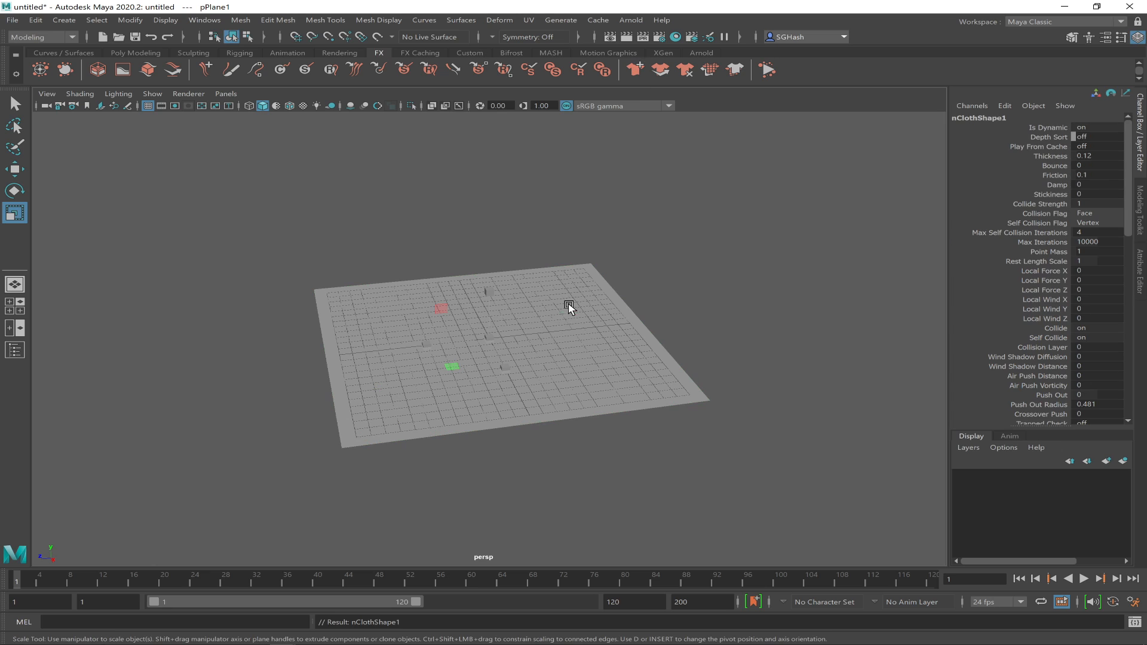
# - Open the Outliner beside the single perspective view of the cloth scene
pyautogui.click(16, 328)
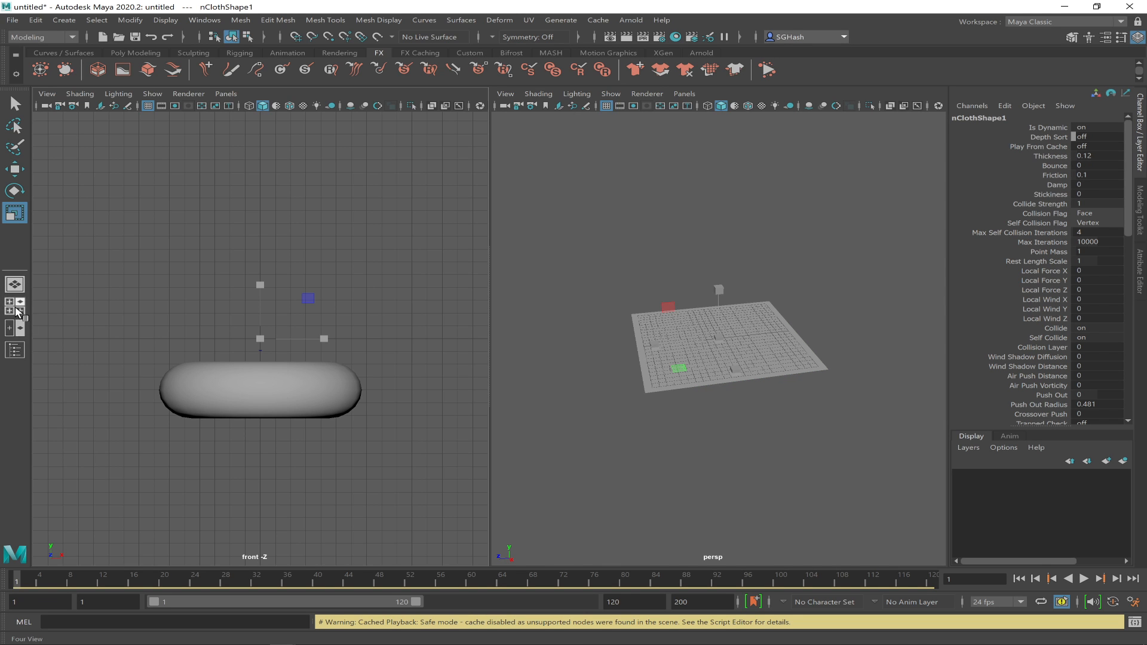
pyautogui.click(674, 326)
pyautogui.press('space')
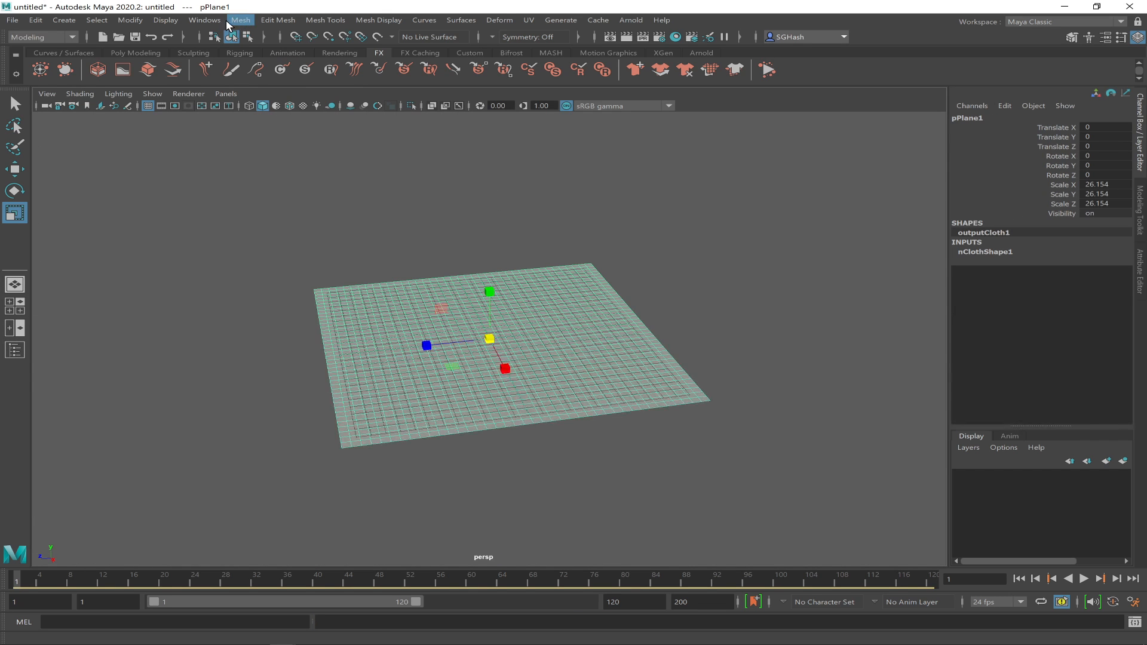
pyautogui.click(216, 20)
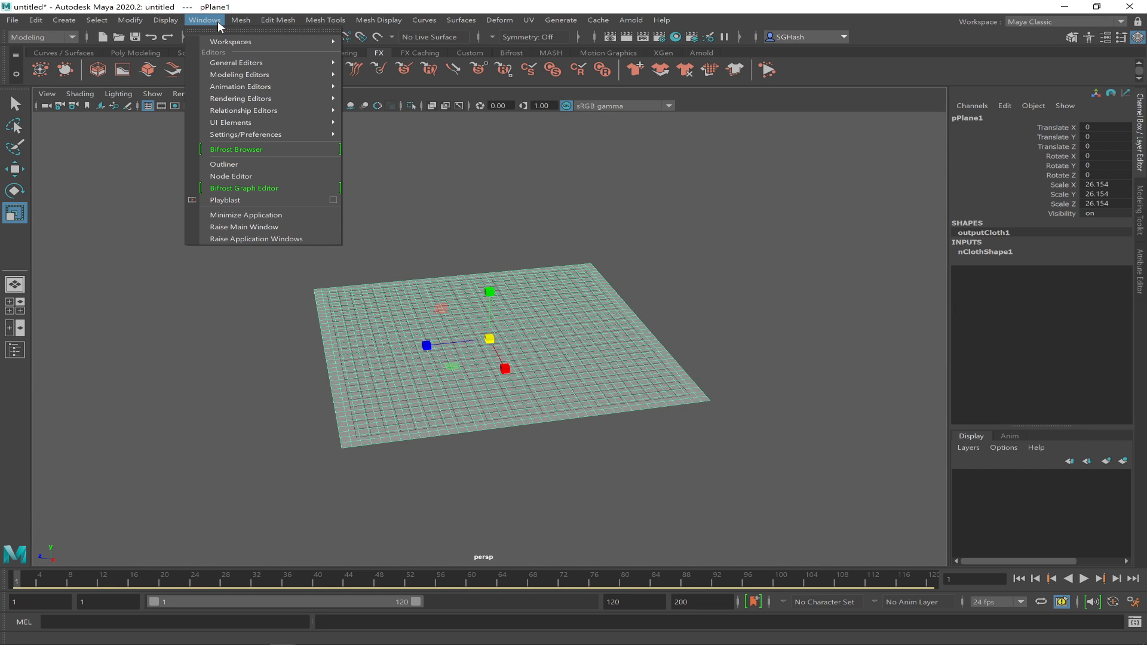
pyautogui.click(263, 164)
# - Select nCloth1 together with the torus and make the torus a passive collider
pyautogui.click(117, 215)
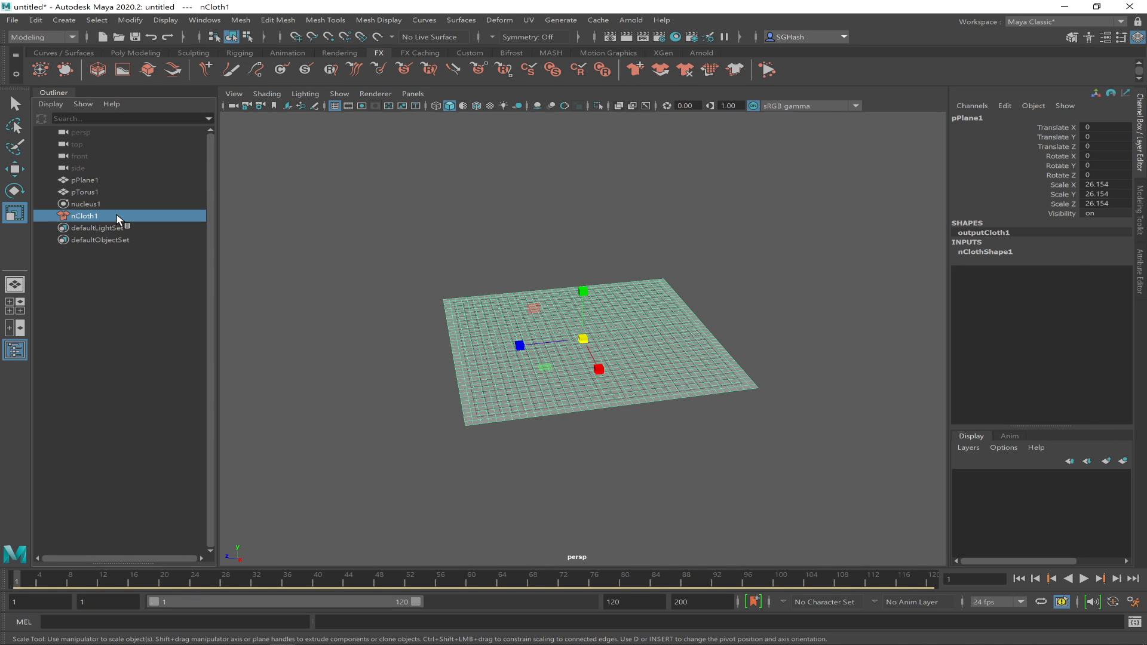
pyautogui.keyDown('alt'); pyautogui.moveTo(446, 388); pyautogui.dragTo(447, 389); pyautogui.keyUp('alt')
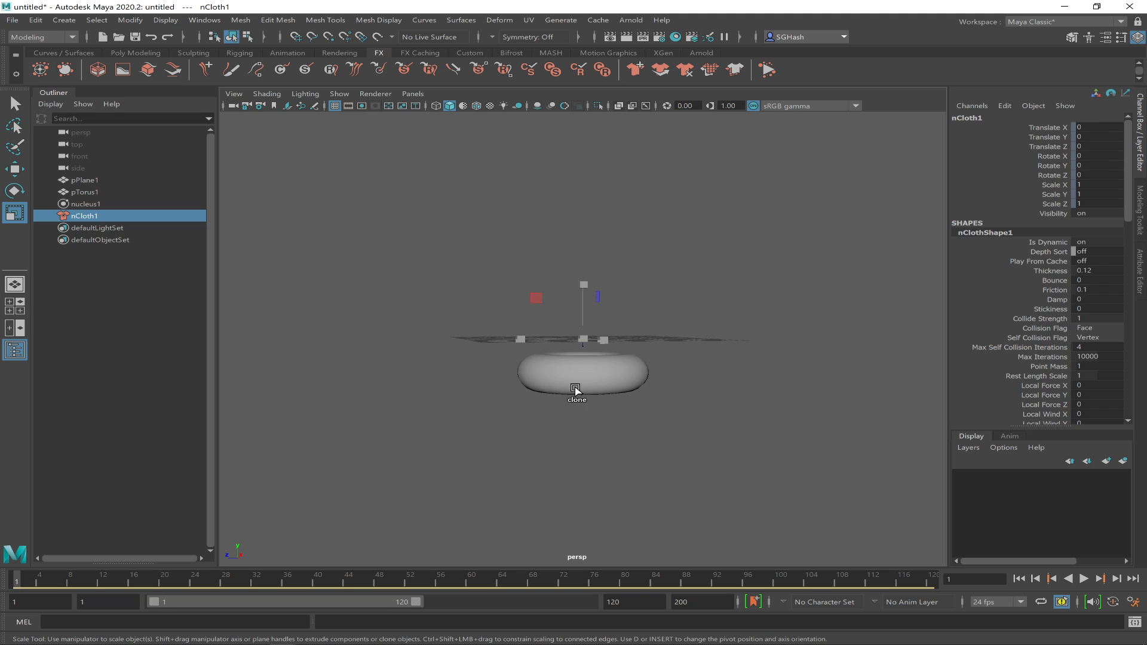
pyautogui.keyDown('shift'); pyautogui.click(575, 389); pyautogui.keyUp('shift')
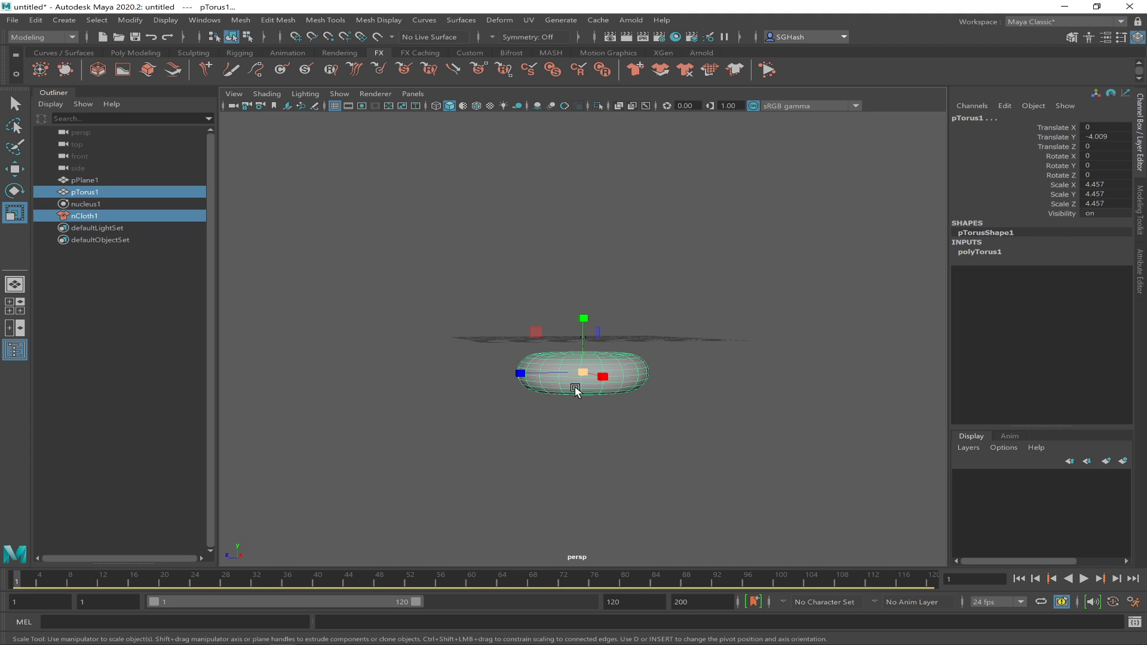
pyautogui.click(660, 69)
pyautogui.keyDown('alt'); pyautogui.moveTo(742, 303); pyautogui.dragTo(759, 517); pyautogui.keyUp('alt')
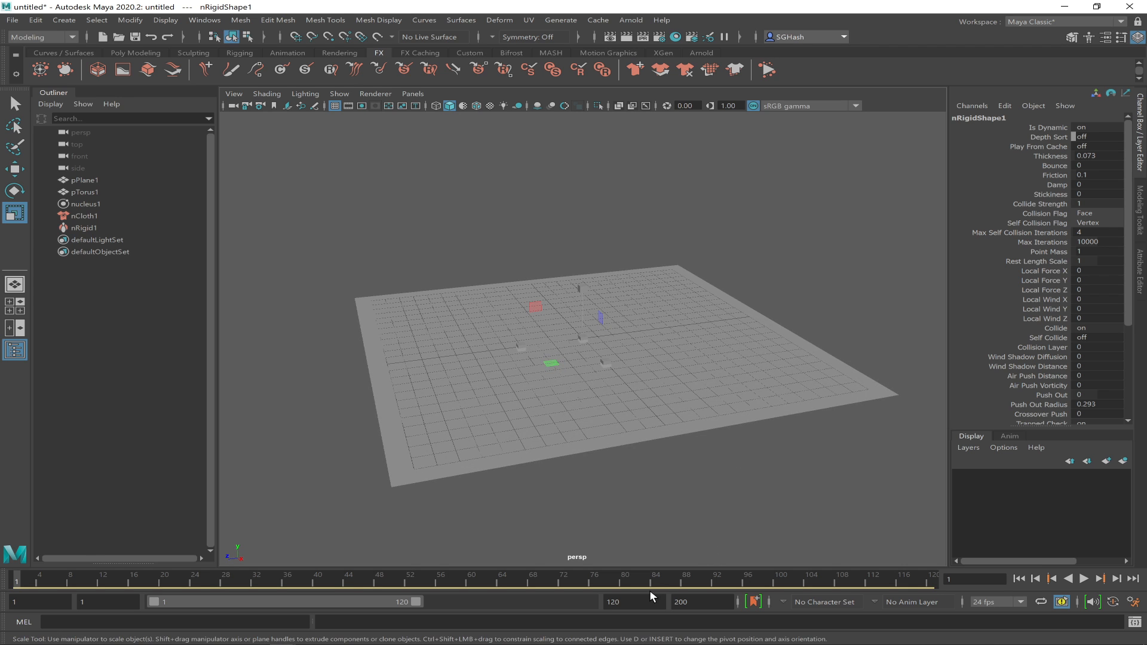
# - Extend the timeline's playback range to end at frame 400
pyautogui.moveTo(626, 602); pyautogui.dragTo(574, 596)
pyautogui.write('400')
pyautogui.press('Return')
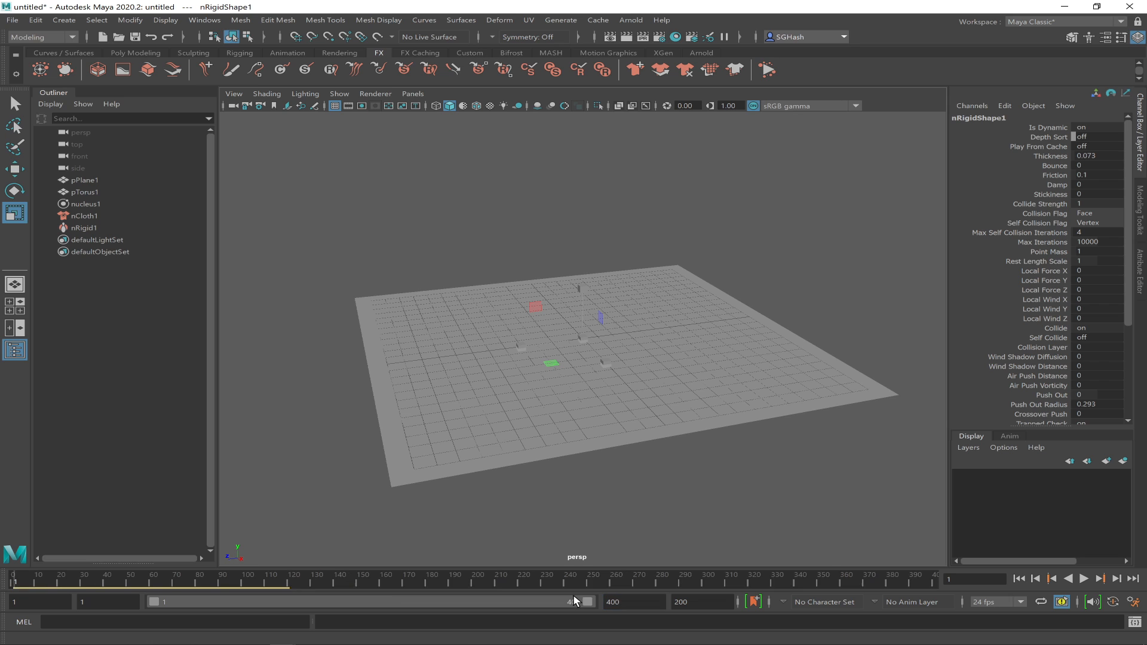
# - Play the cloth falling onto the torus as a test, stop it and return to the first frame
pyautogui.click(1084, 579)
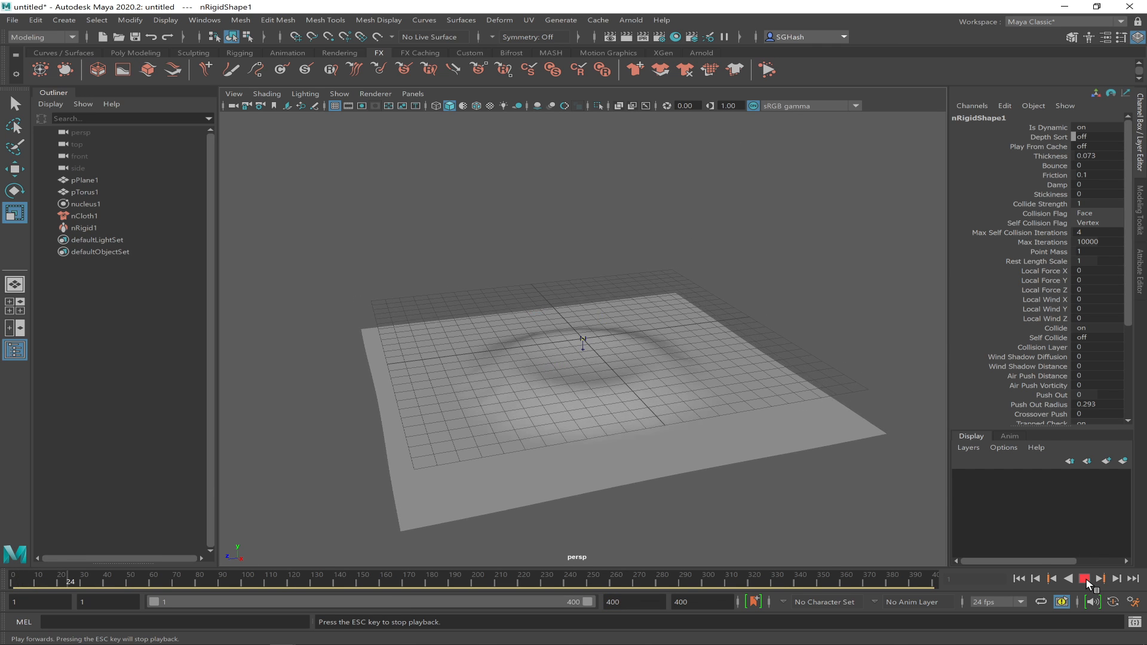
pyautogui.click(1085, 580)
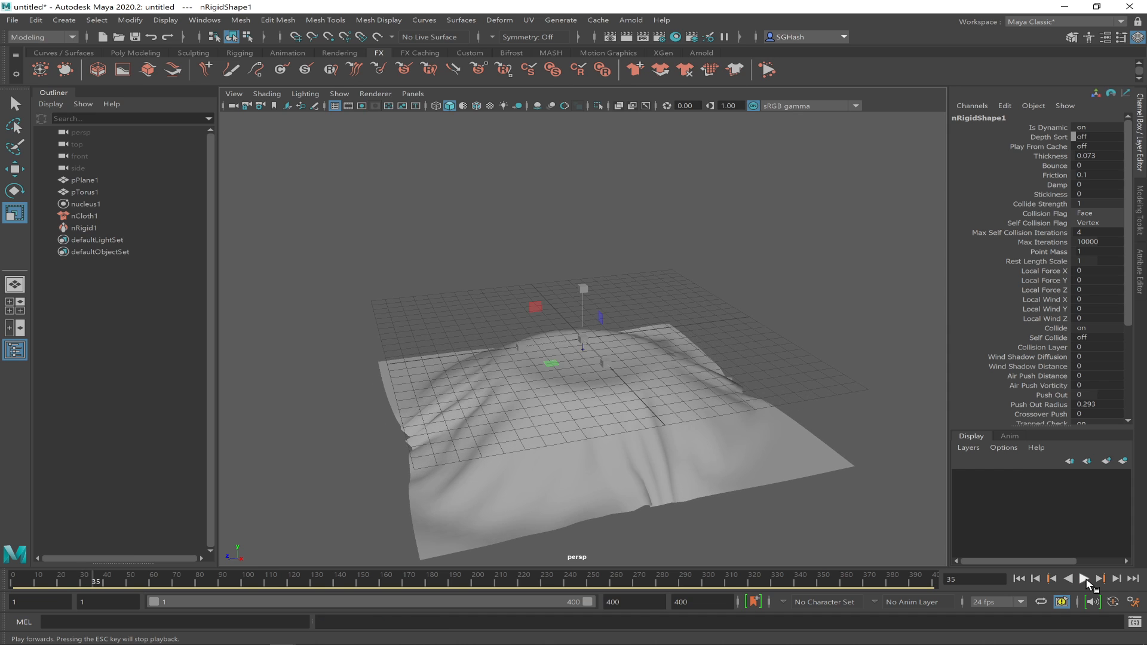
pyautogui.click(1019, 579)
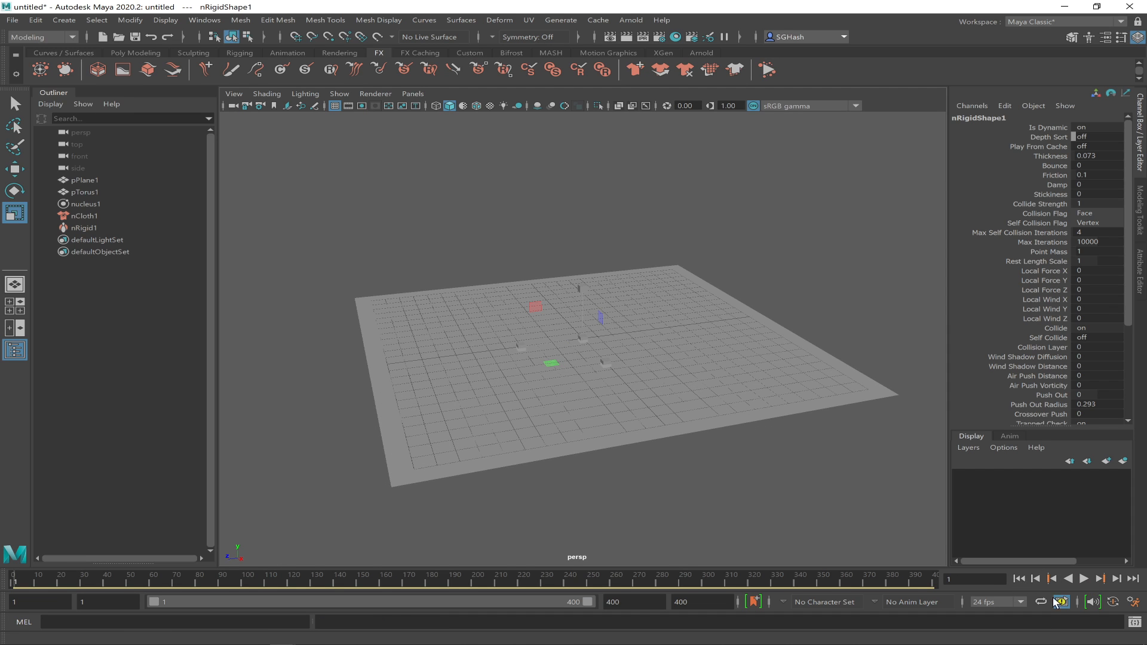
# - Turn off Cached Playback, run the cloth simulation from the start and stop it at about frame 30
pyautogui.click(1062, 602)
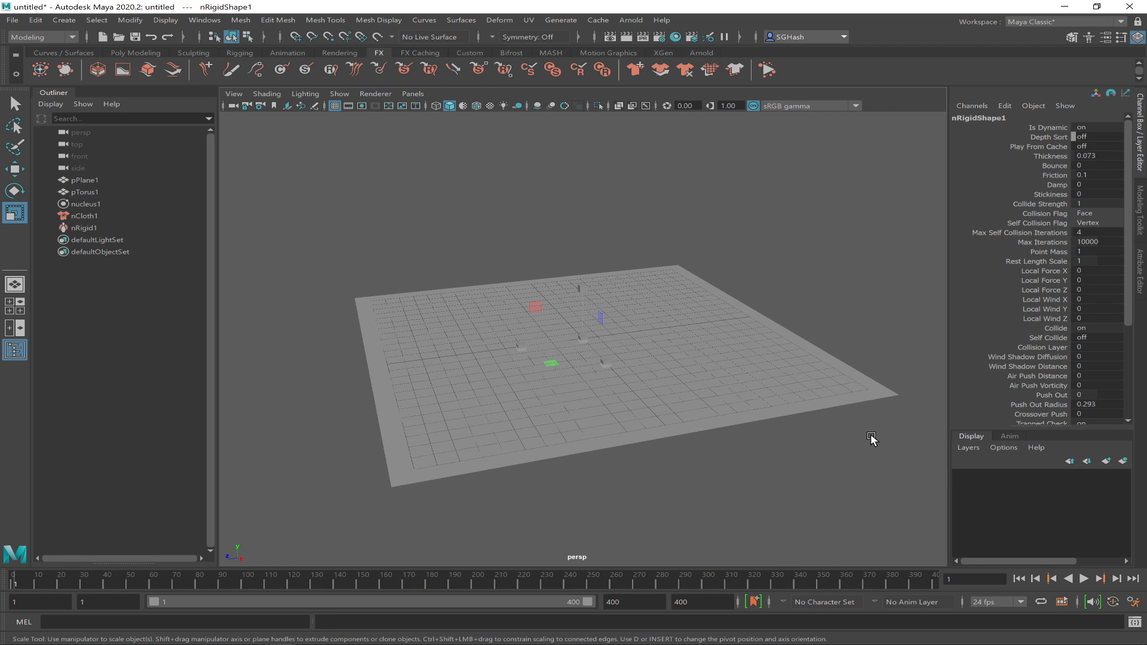
pyautogui.hotkey('alt', 'v')
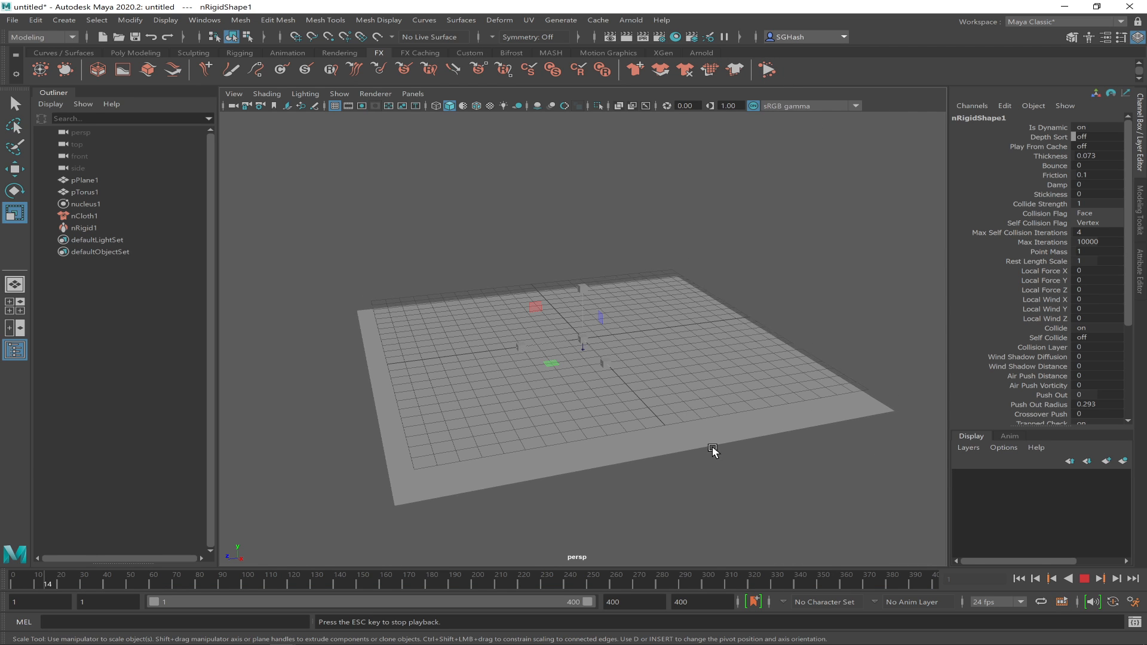
pyautogui.press('w')
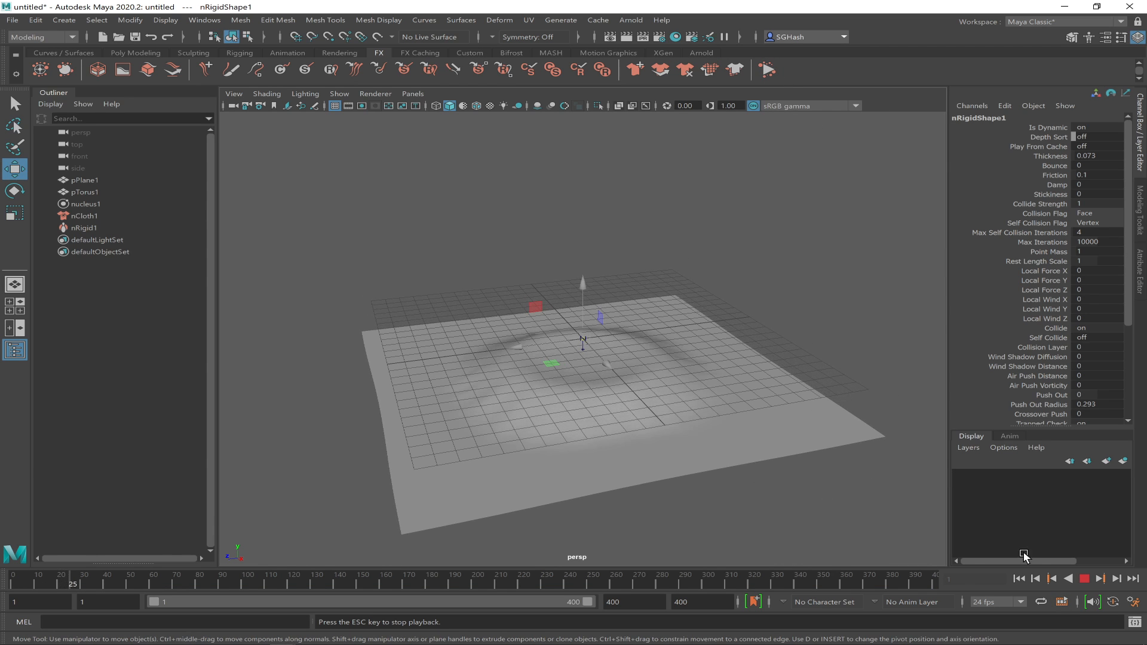
pyautogui.click(1084, 578)
# - Run interactive playback while moving the torus to about -2.11 in Y and -4.57 in Z, and stop at frame 58
pyautogui.keyDown('alt'); pyautogui.moveTo(717, 404); pyautogui.dragTo(681, 381); pyautogui.keyUp('alt')
pyautogui.click(606, 418)
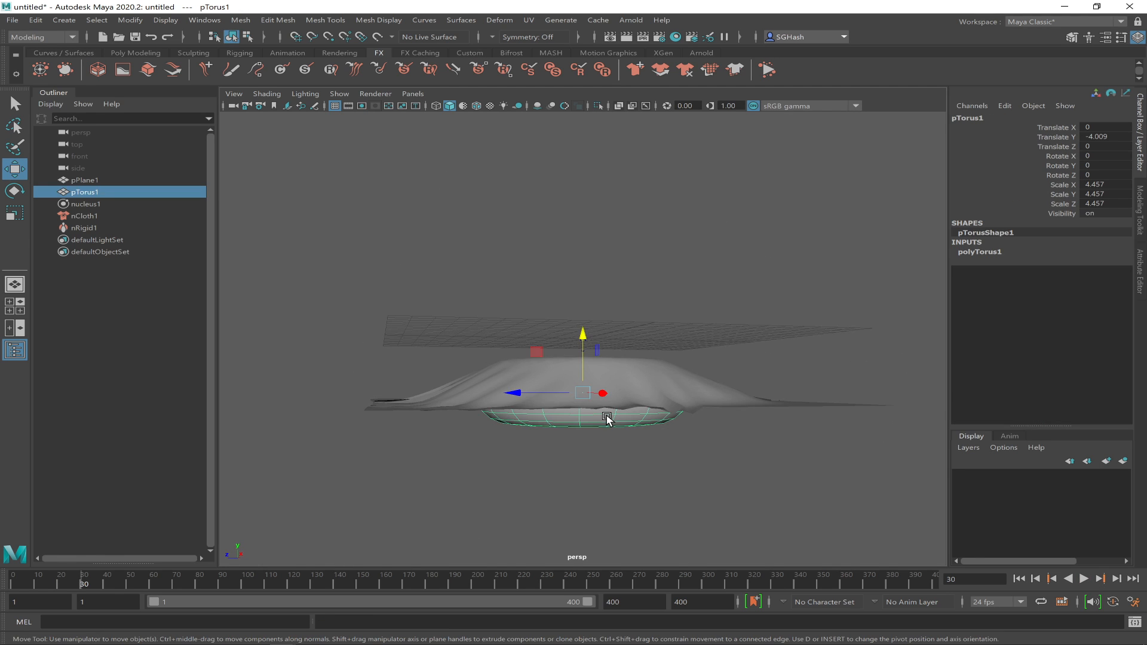
pyautogui.keyDown('alt'); pyautogui.moveTo(586, 417); pyautogui.dragTo(573, 428); pyautogui.keyUp('alt')
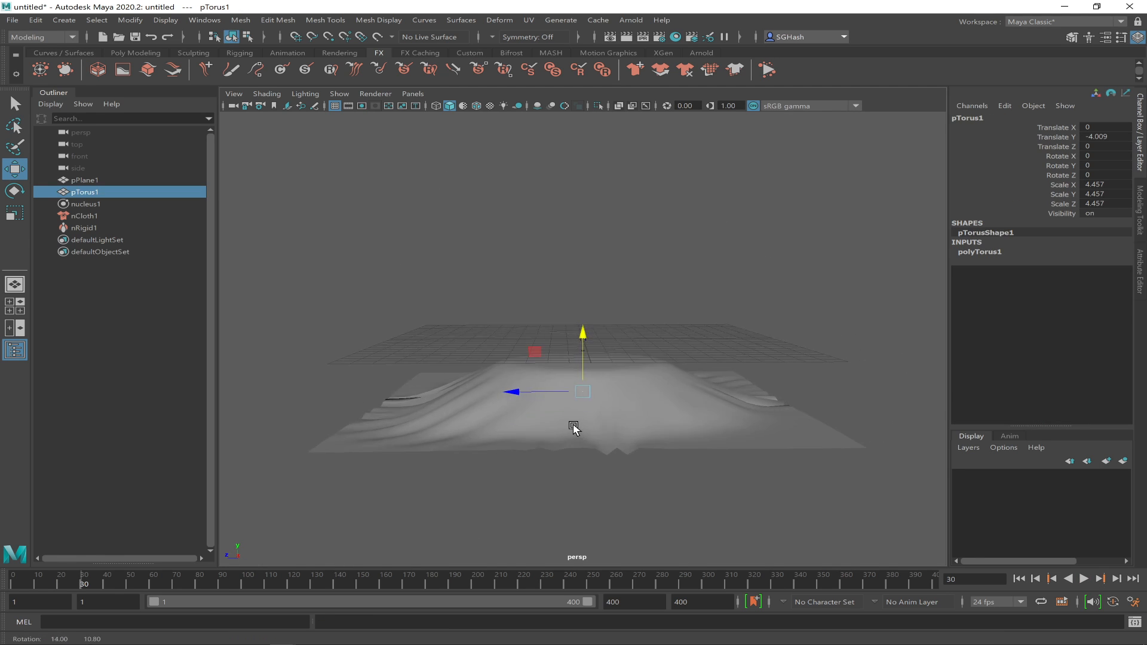
pyautogui.click(766, 71)
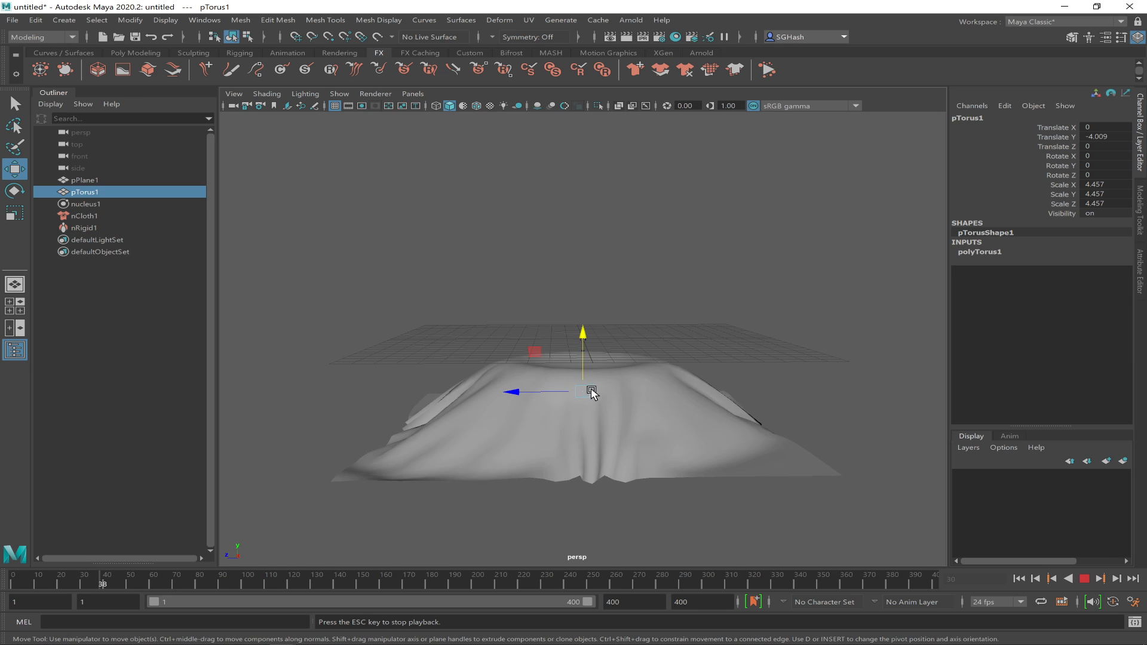
pyautogui.moveTo(608, 388); pyautogui.dragTo(681, 363, button='middle')
pyautogui.click(1084, 578)
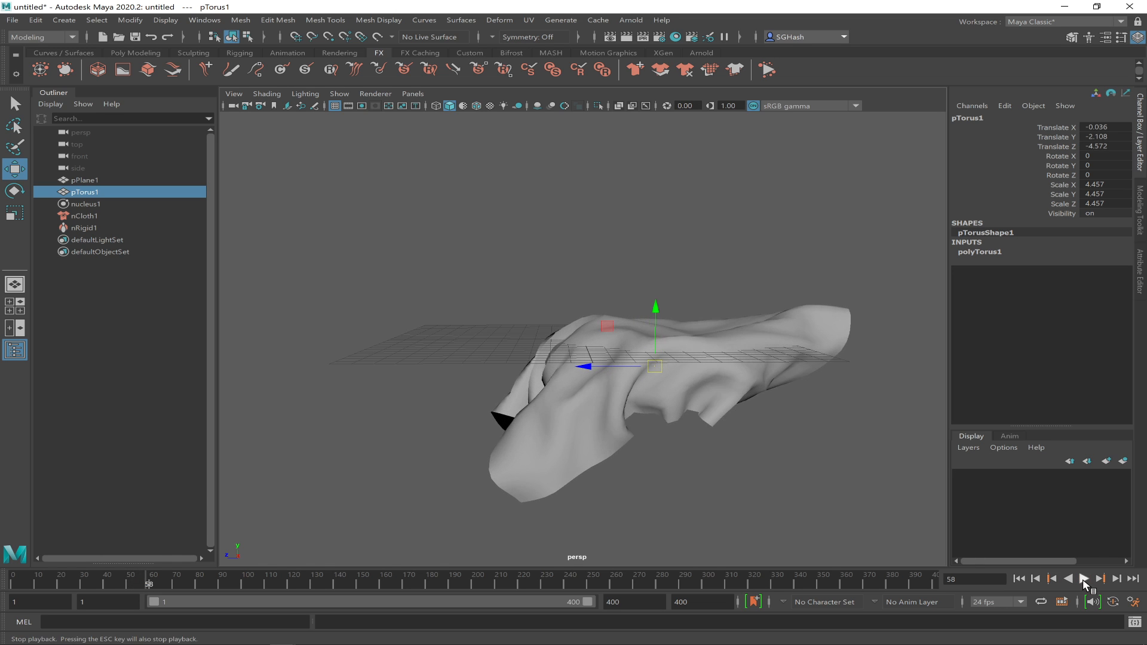
# - Select the draped plane and examine its folds from several sides
pyautogui.keyDown('alt'); pyautogui.moveTo(700, 444); pyautogui.dragTo(557, 427); pyautogui.keyUp('alt')
pyautogui.click(577, 422)
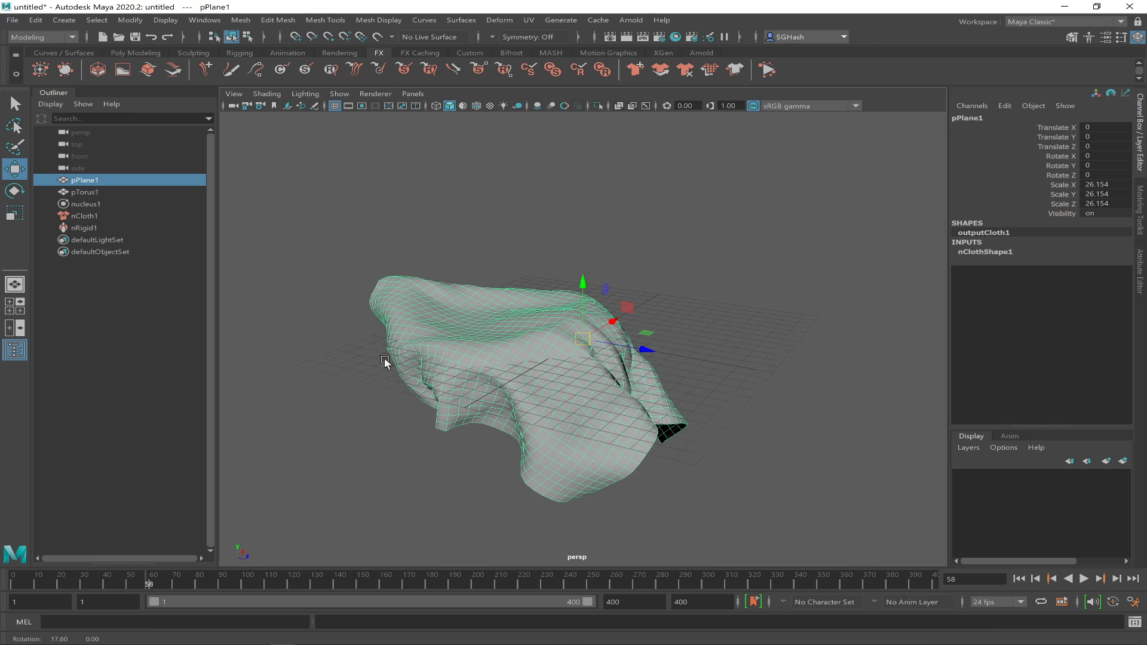
pyautogui.keyDown('alt'); pyautogui.moveTo(421, 356); pyautogui.dragTo(426, 357); pyautogui.keyUp('alt')
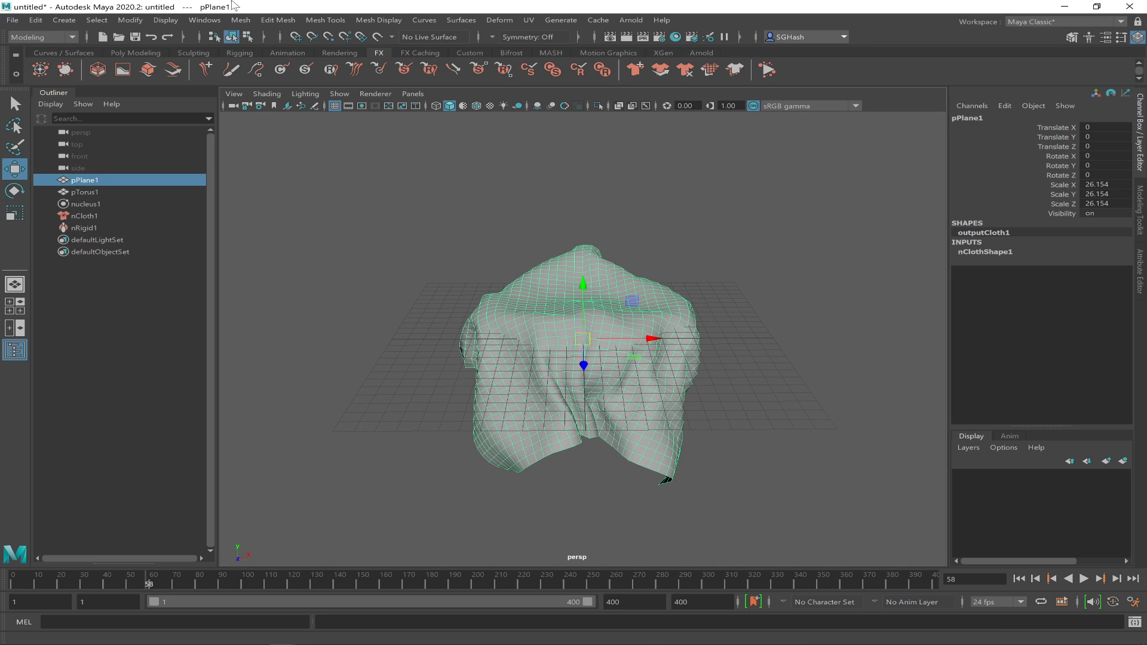
pyautogui.click(195, 21)
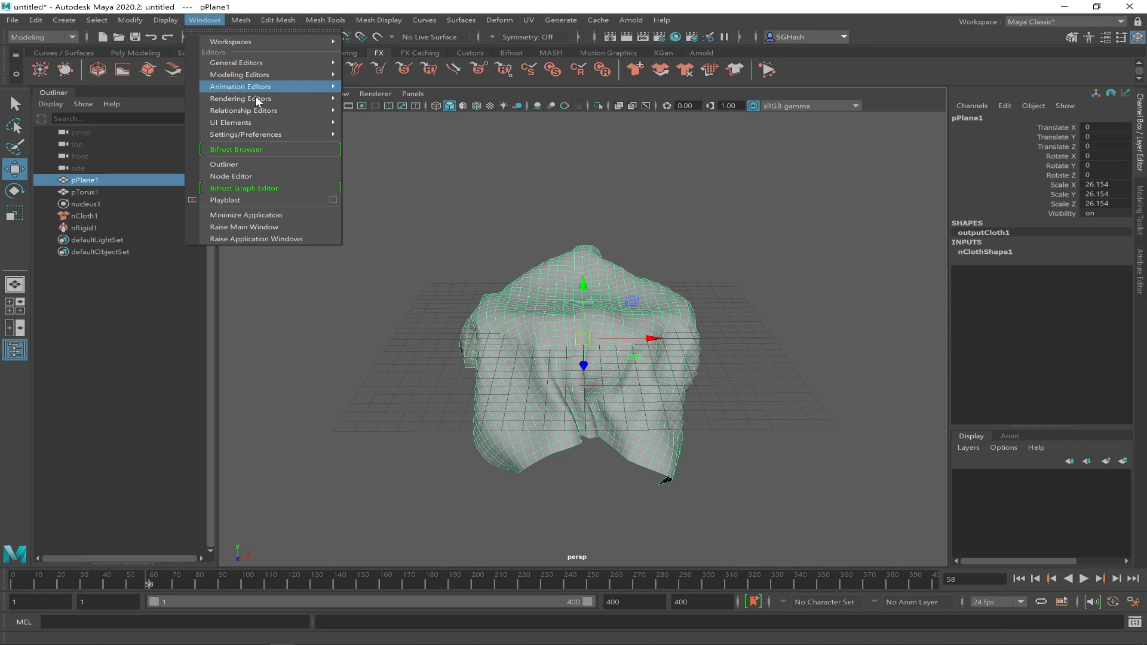
pyautogui.moveTo(295, 85)
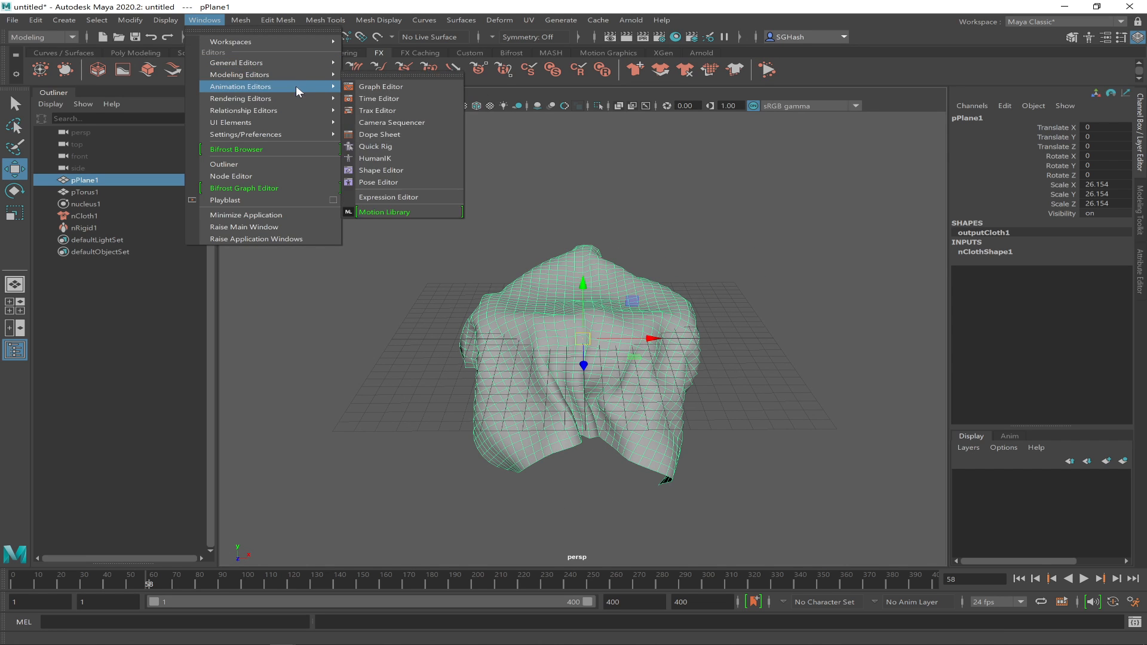
pyautogui.click(623, 240)
pyautogui.keyDown('alt'); pyautogui.moveTo(634, 319); pyautogui.dragTo(529, 302); pyautogui.keyUp('alt')
pyautogui.click(587, 358)
pyautogui.keyDown('alt'); pyautogui.moveTo(597, 366); pyautogui.dragTo(657, 366); pyautogui.keyUp('alt')
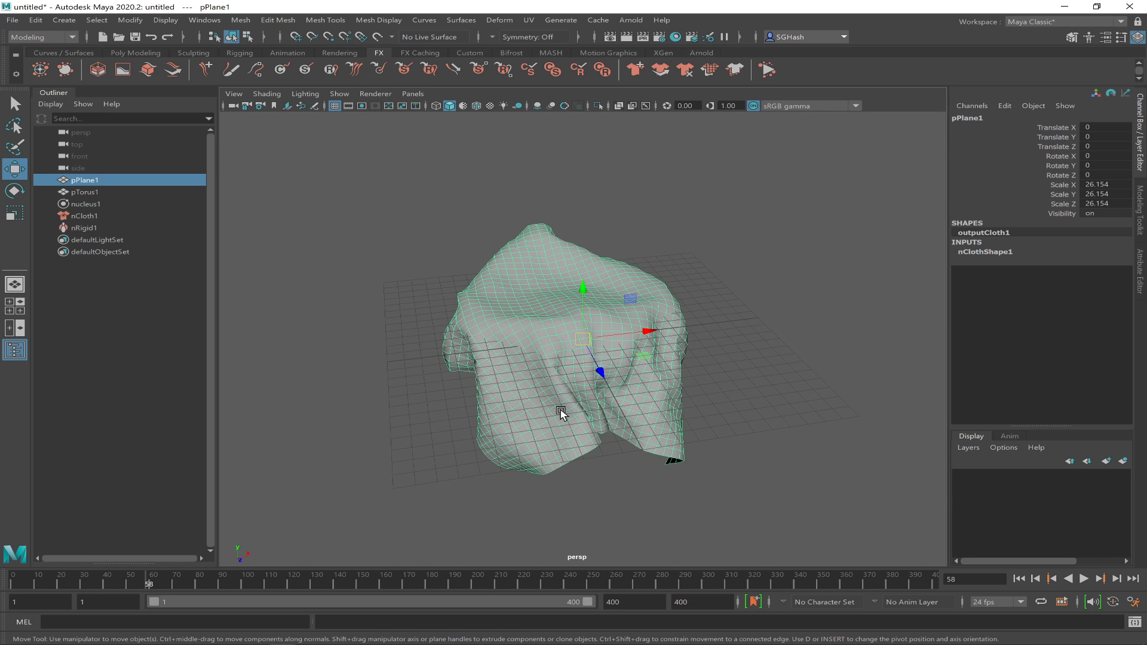
pyautogui.keyDown('alt'); pyautogui.moveTo(570, 387); pyautogui.dragTo(445, 361); pyautogui.keyUp('alt')
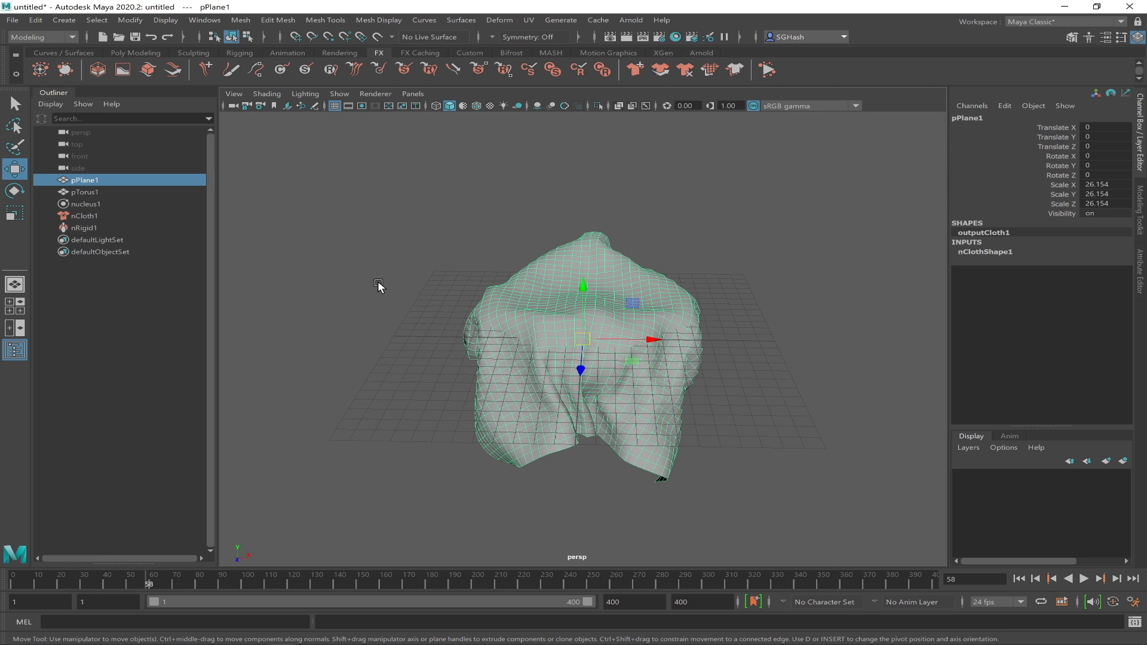
# - Open the Hypershade and create an Arnold aiStandardSurface material
pyautogui.click(204, 20)
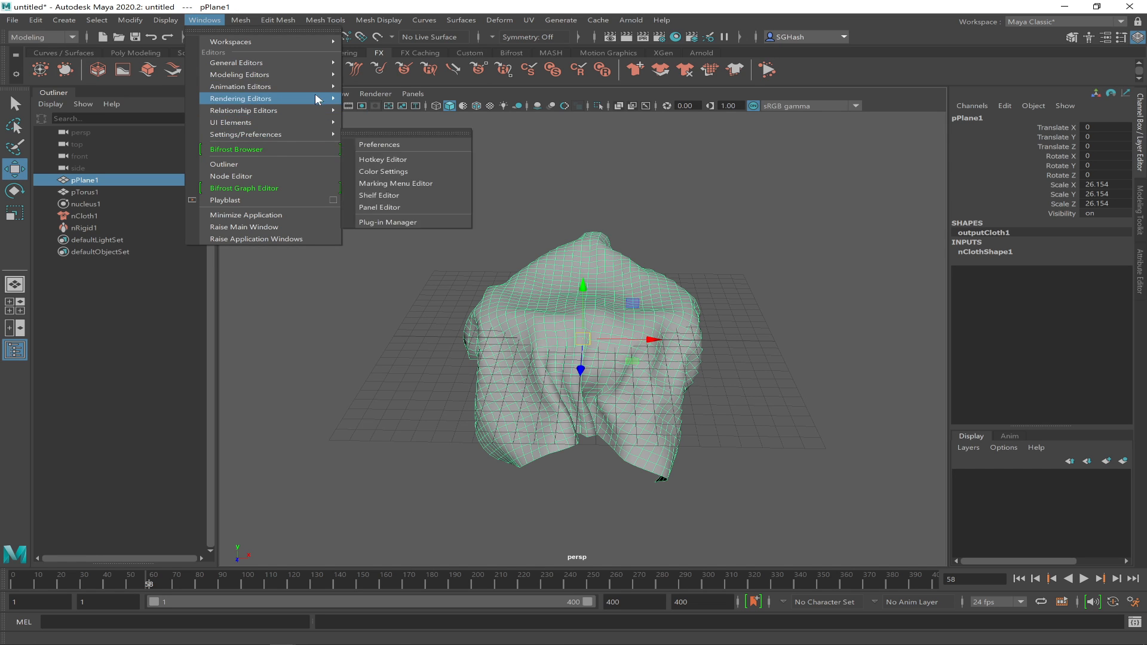
pyautogui.moveTo(310, 97)
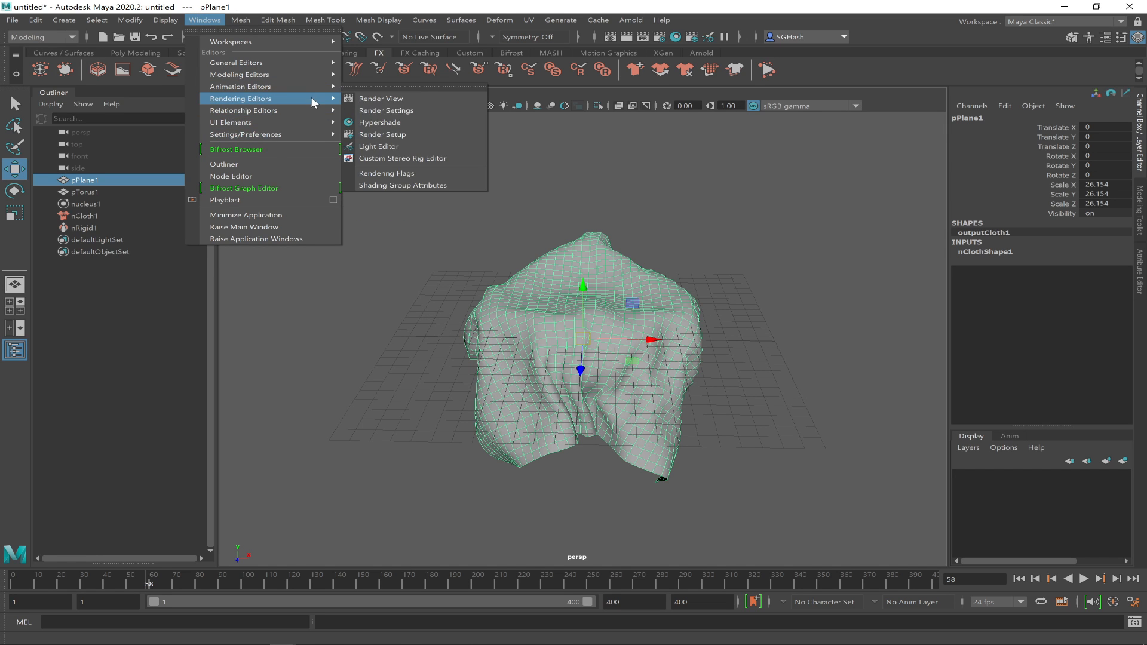
pyautogui.click(366, 122)
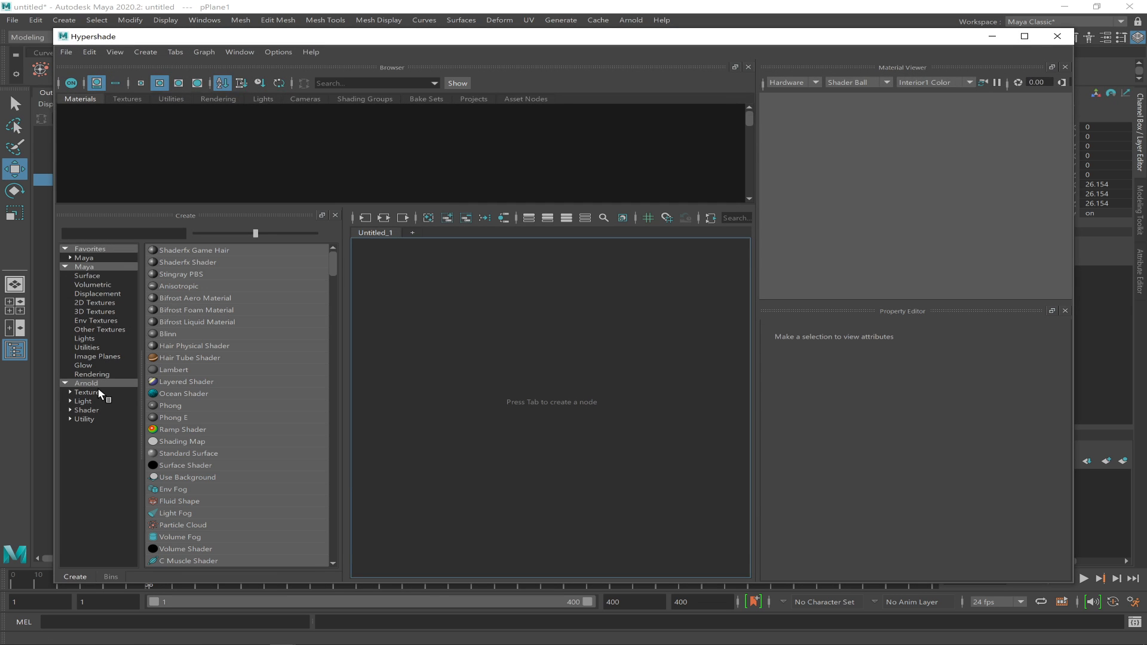
pyautogui.click(87, 409)
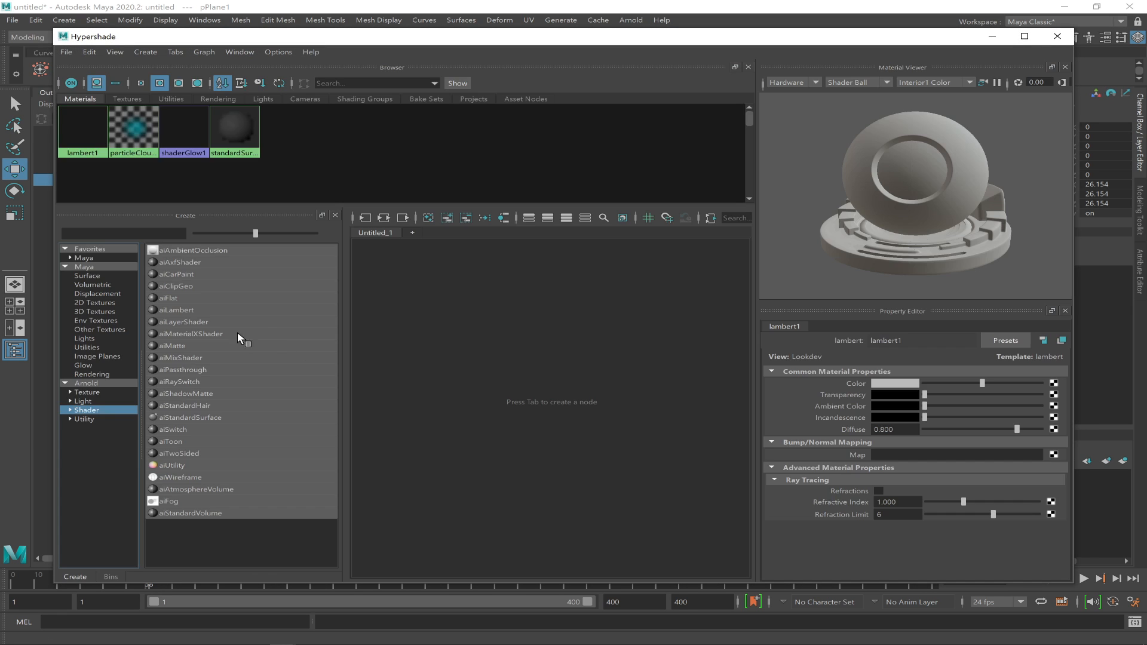
pyautogui.click(202, 418)
# - Move the Hypershade off the model, select the draped plane and assign the aiStandardSurface material to it
pyautogui.moveTo(558, 44); pyautogui.dragTo(785, 386)
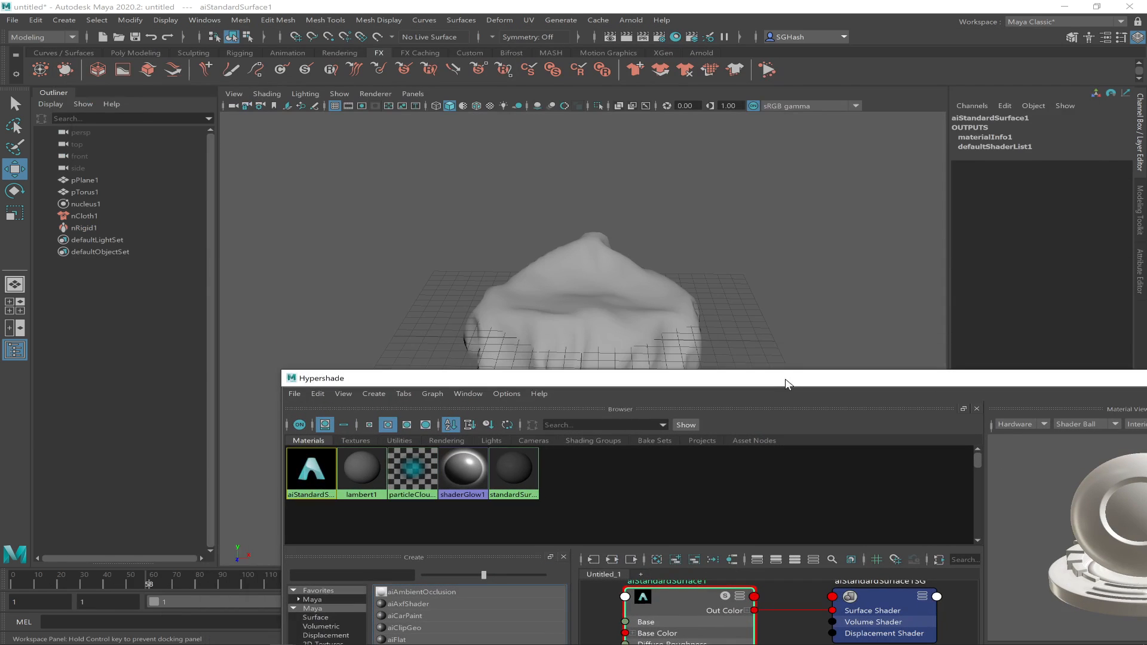
pyautogui.click(648, 277)
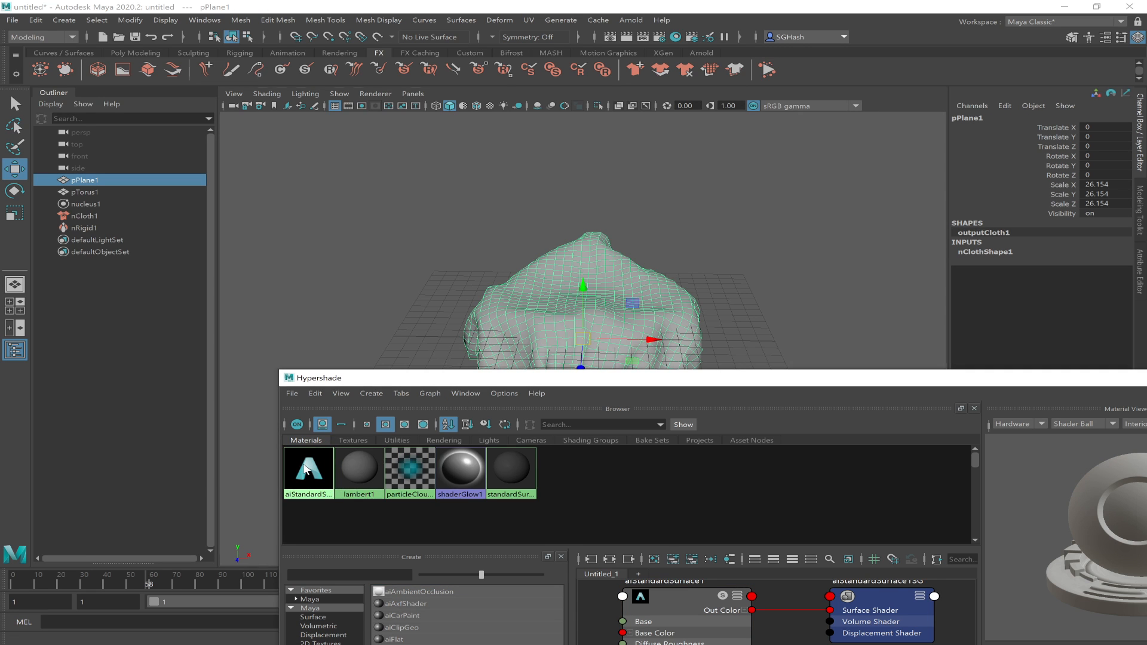
pyautogui.rightClick(306, 469)
pyautogui.click(269, 507)
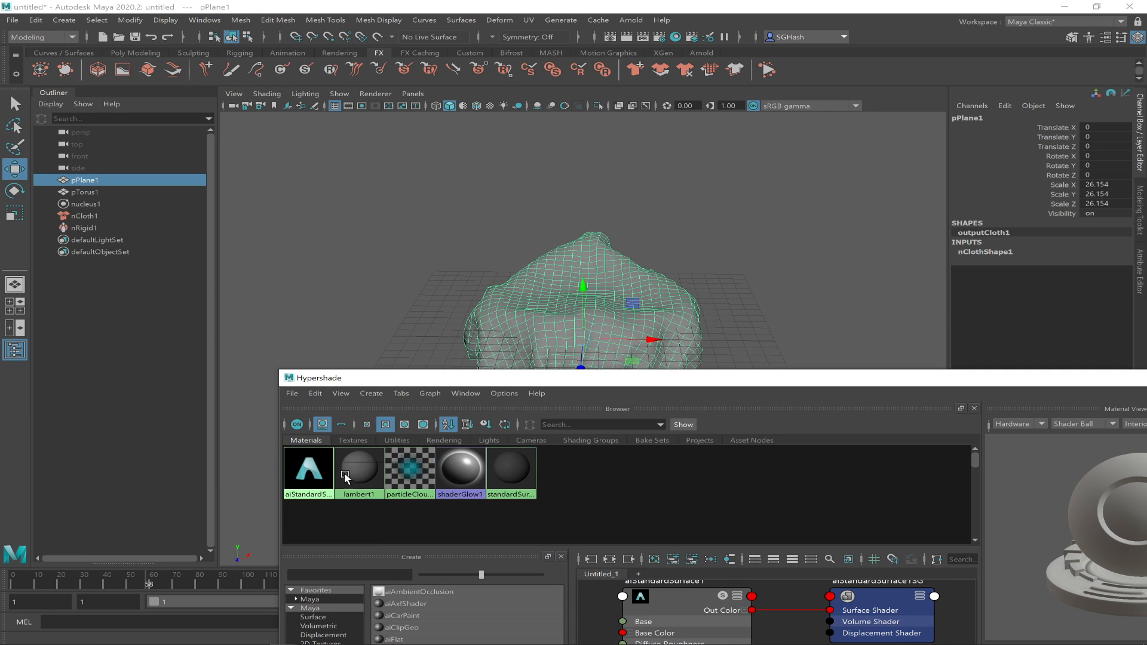
# - Rename the aiStandardSurface material to knit and minimize the Hypershade window
pyautogui.doubleClick(307, 484)
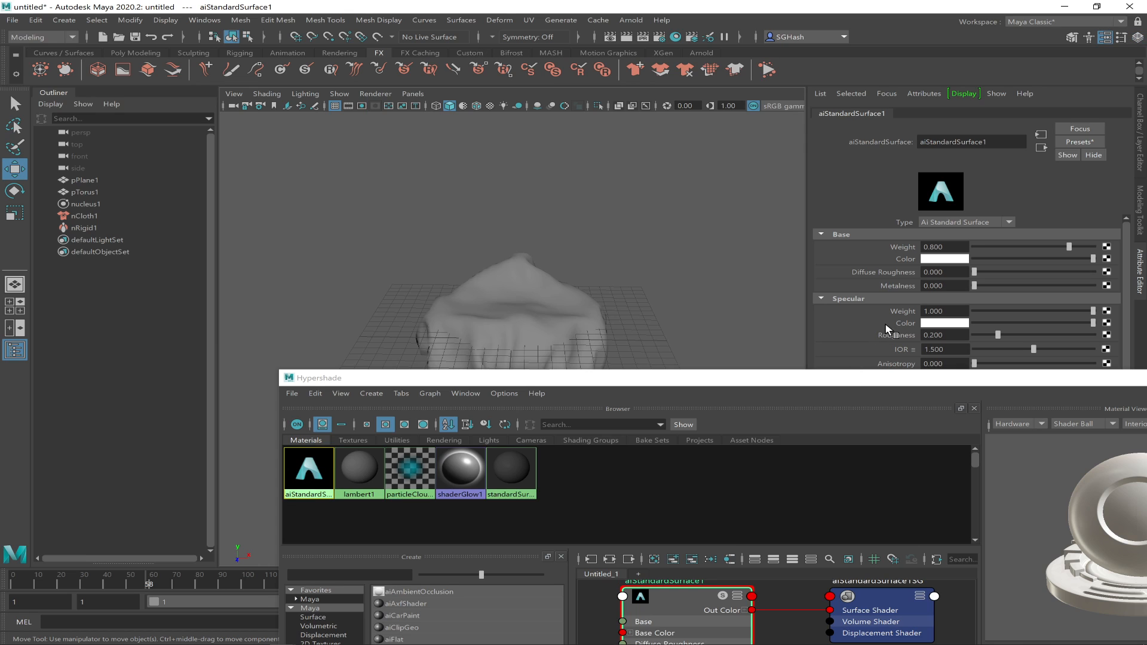
pyautogui.doubleClick(937, 142)
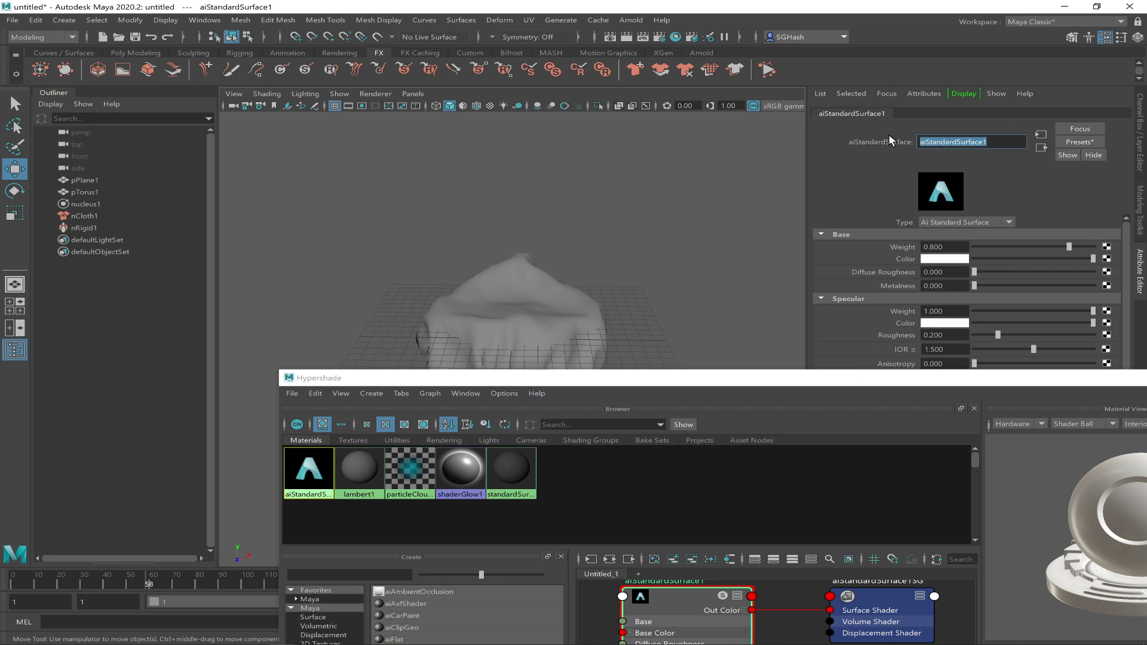
pyautogui.write('knit')
pyautogui.press('Return')
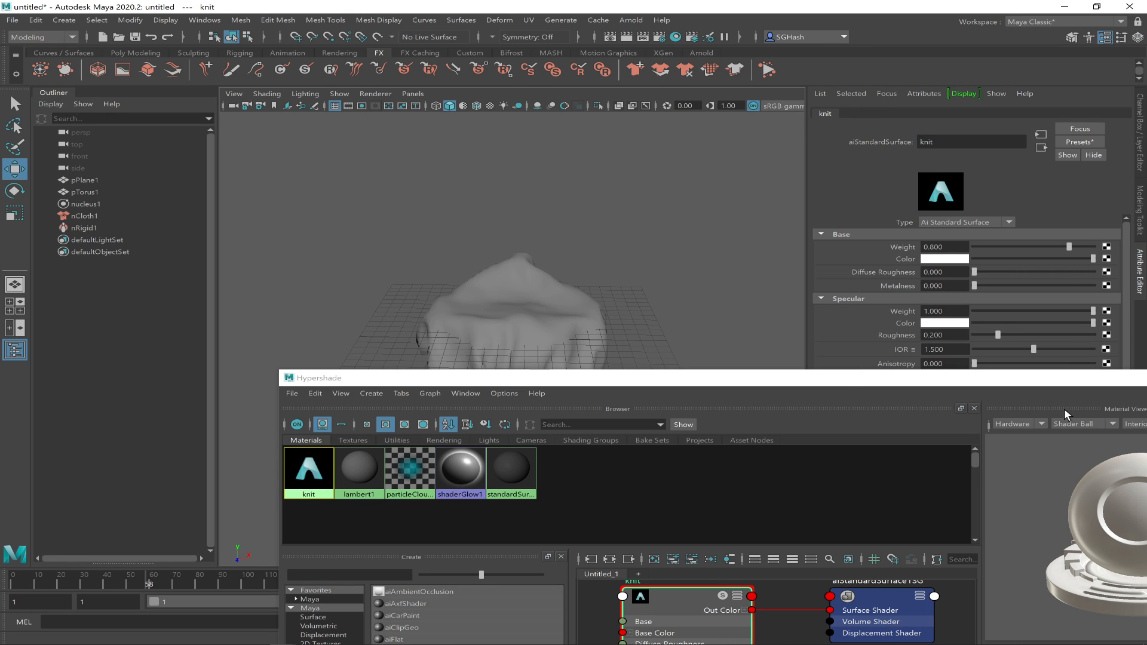
pyautogui.moveTo(1090, 383); pyautogui.dragTo(845, 416)
pyautogui.click(901, 401)
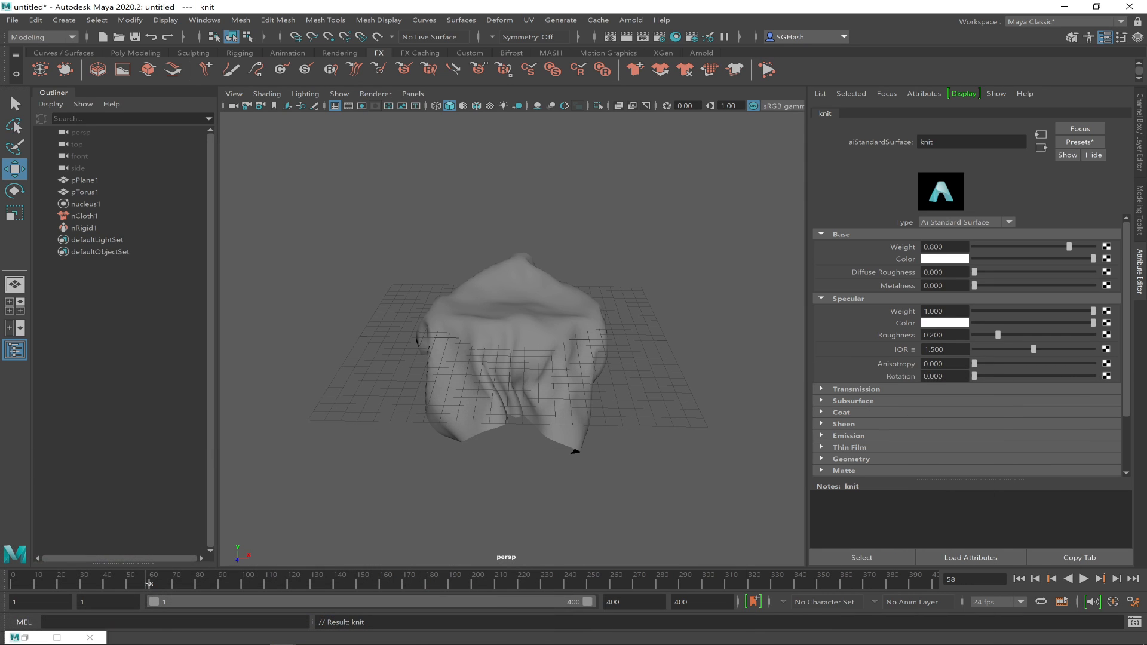
# - Map a Cloth texture to the Opacity attribute in the knit material's Geometry settings
pyautogui.moveTo(1126, 306); pyautogui.dragTo(1139, 384)
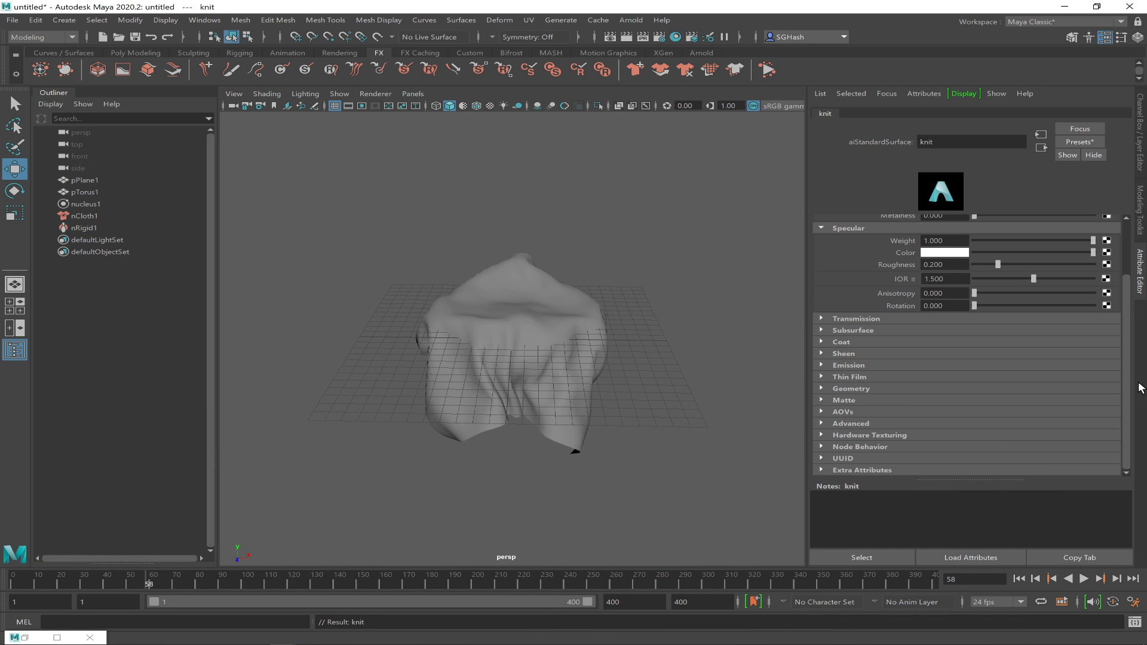
pyautogui.click(850, 389)
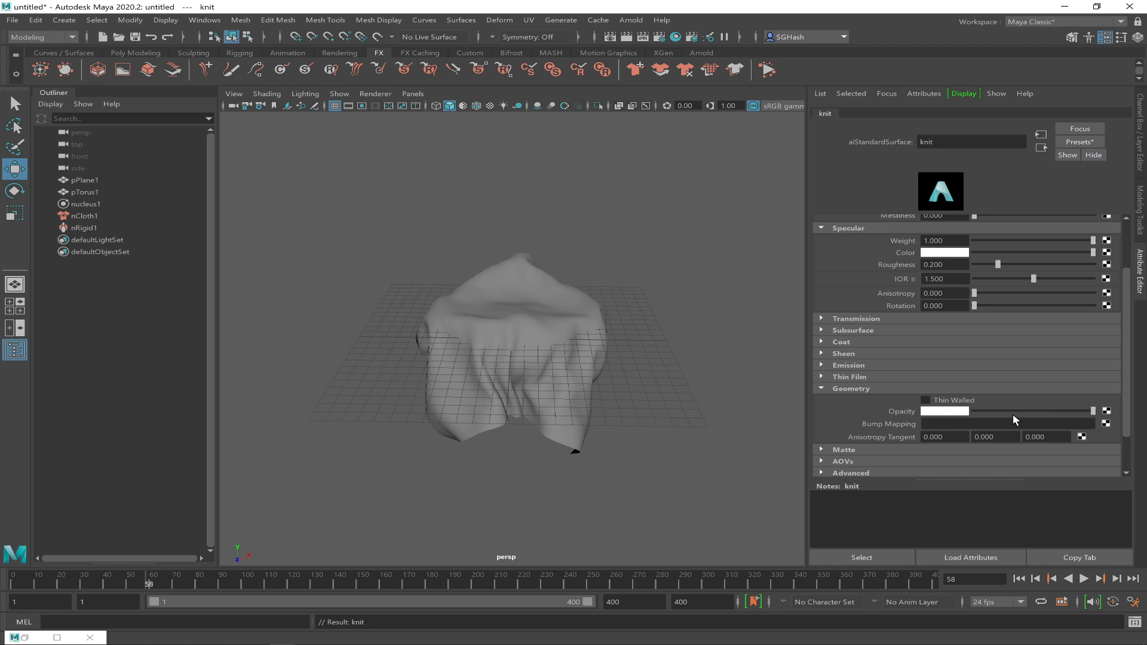
pyautogui.click(1107, 411)
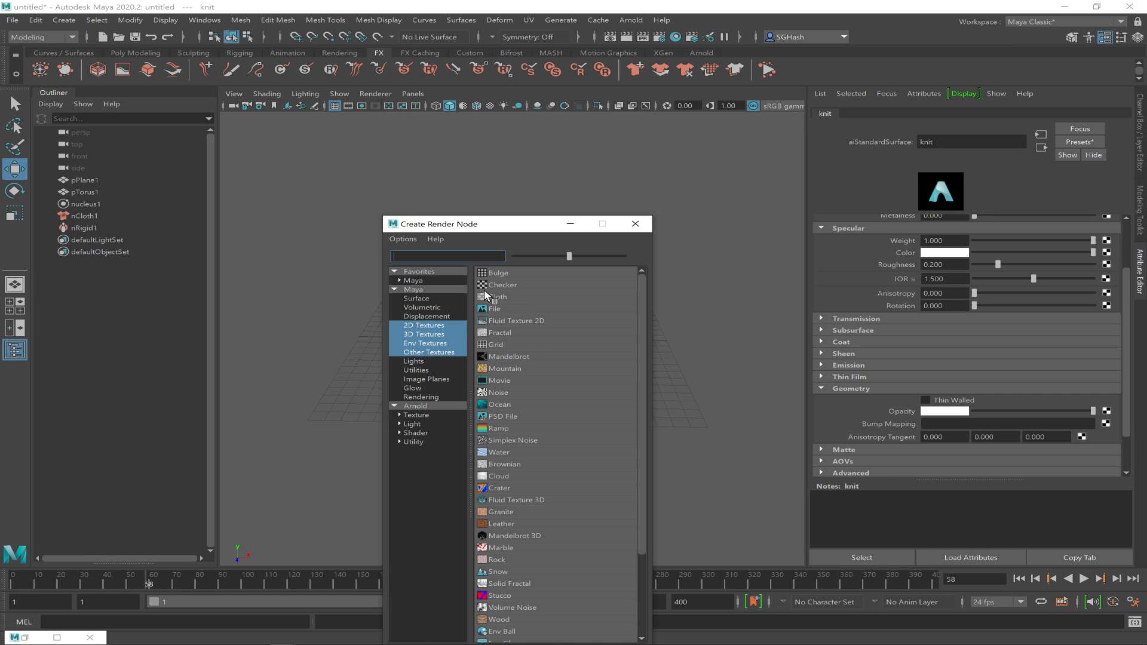
pyautogui.click(504, 295)
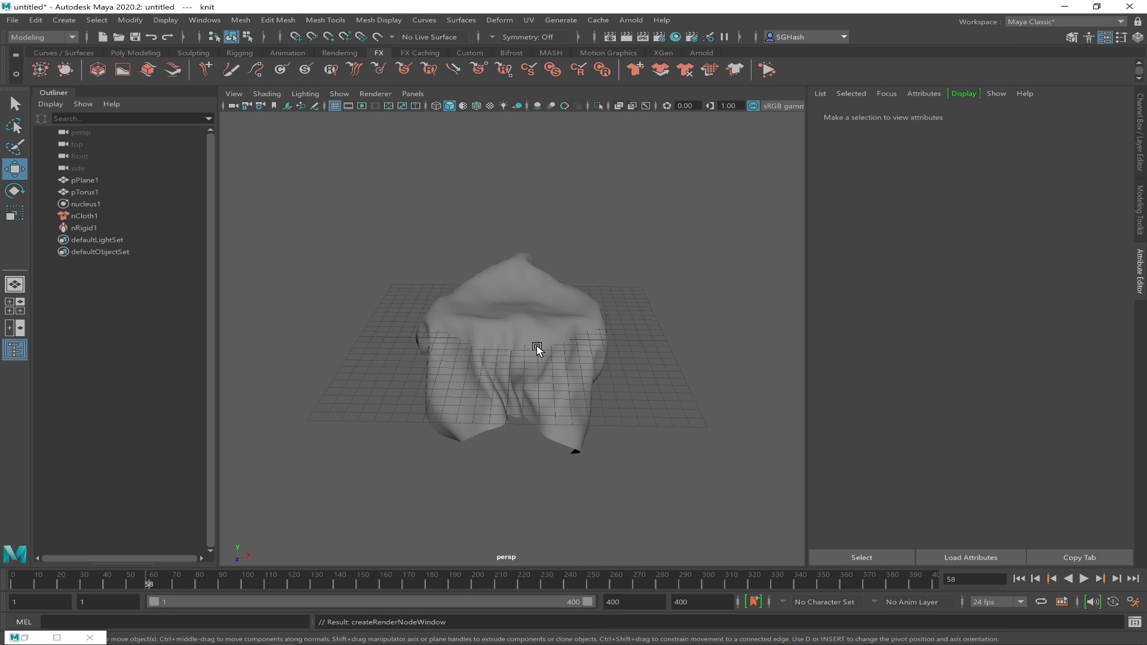
pyautogui.scroll(5, 507, 302)
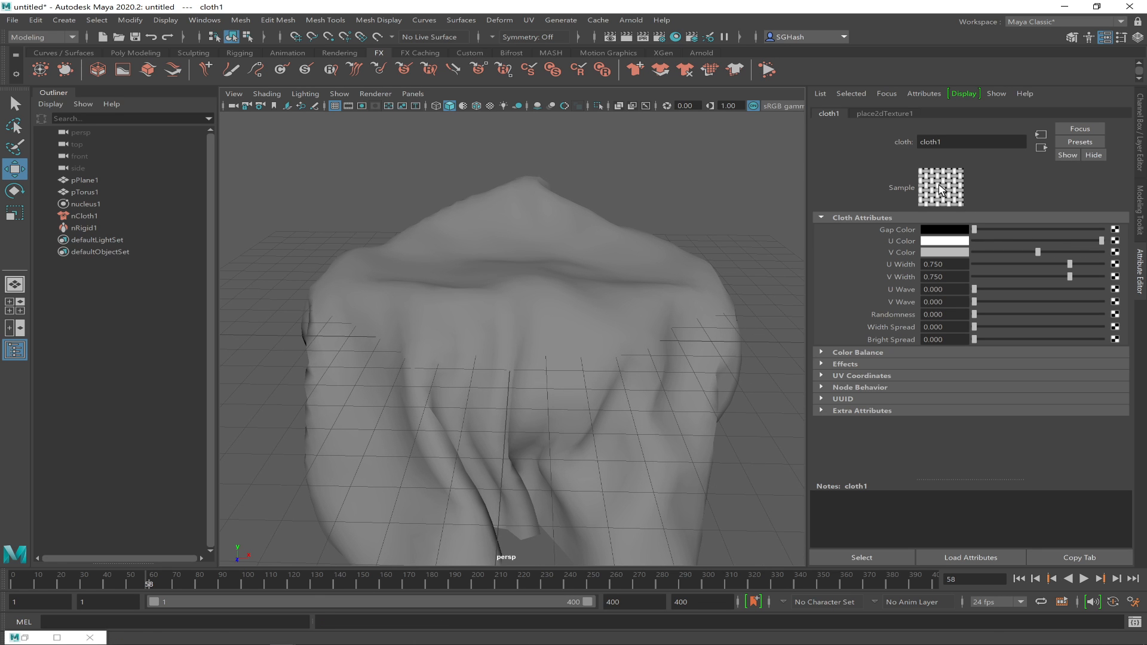
# - Select the draped plane and show the Arnold attributes of its shape node to check the Opaque option
pyautogui.click(633, 346)
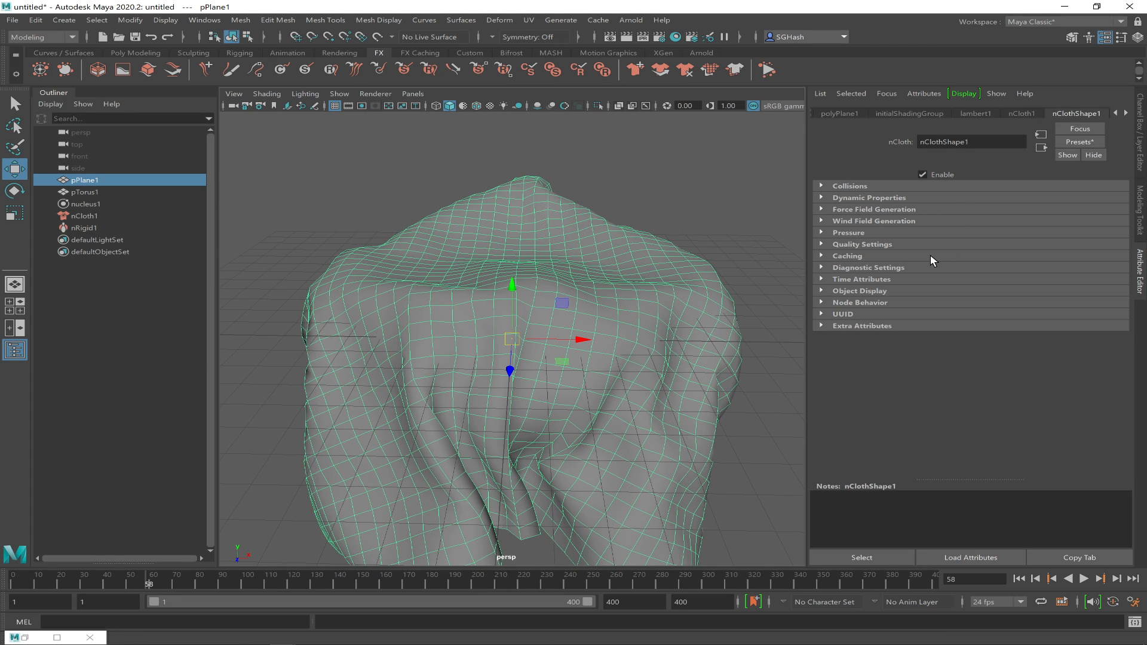
pyautogui.click(1115, 113)
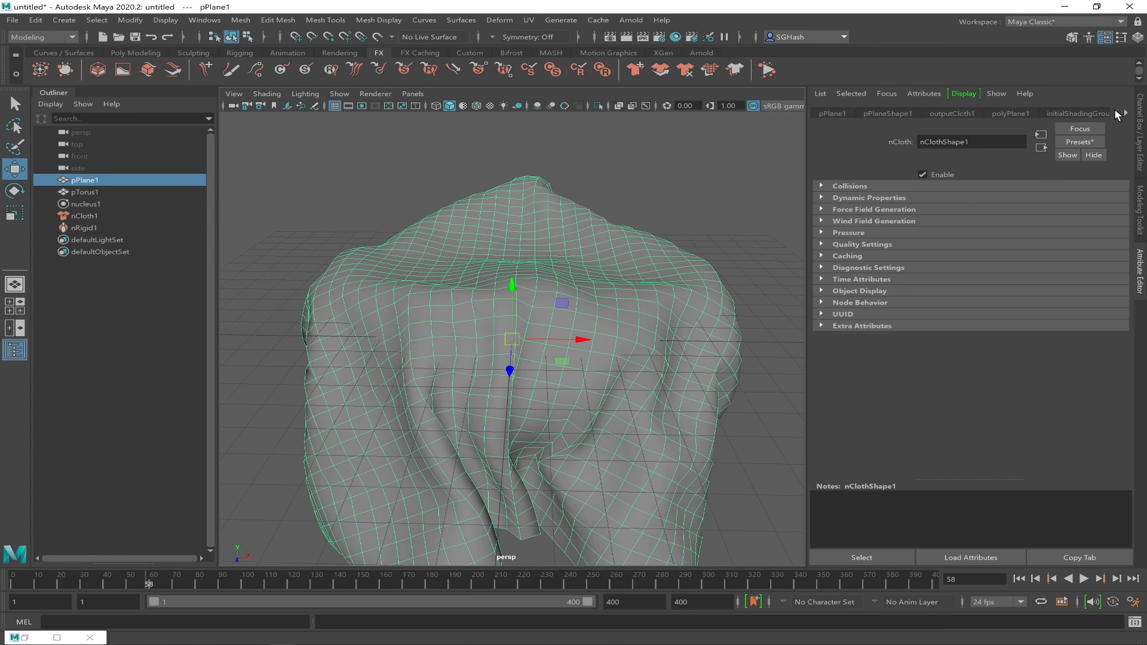
pyautogui.click(881, 113)
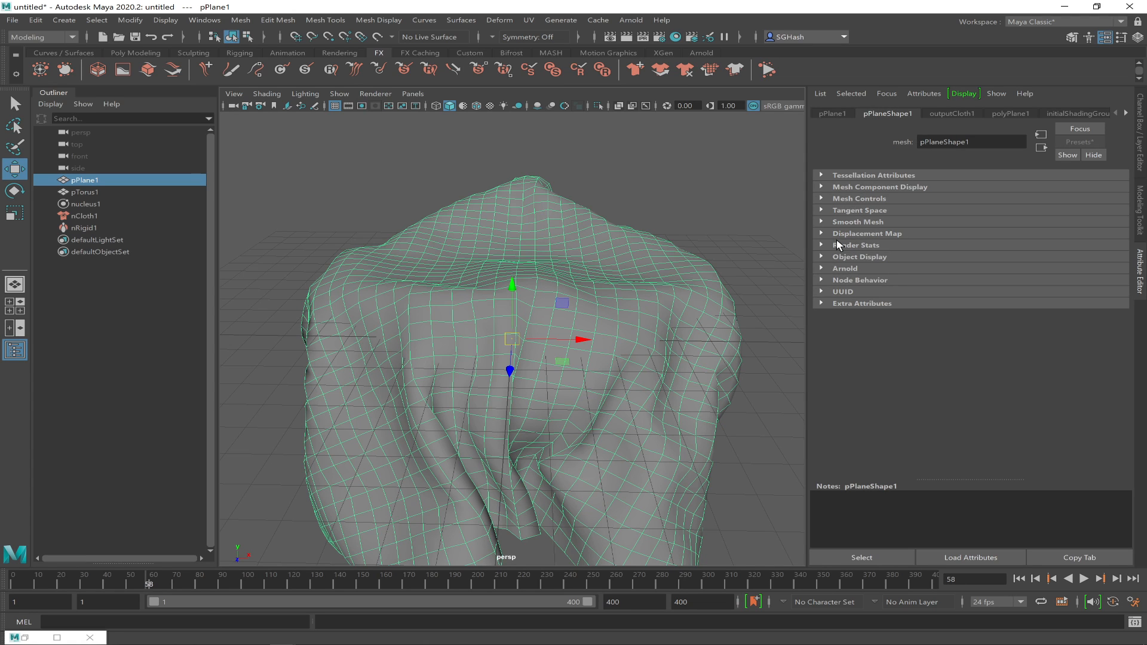
pyautogui.click(820, 268)
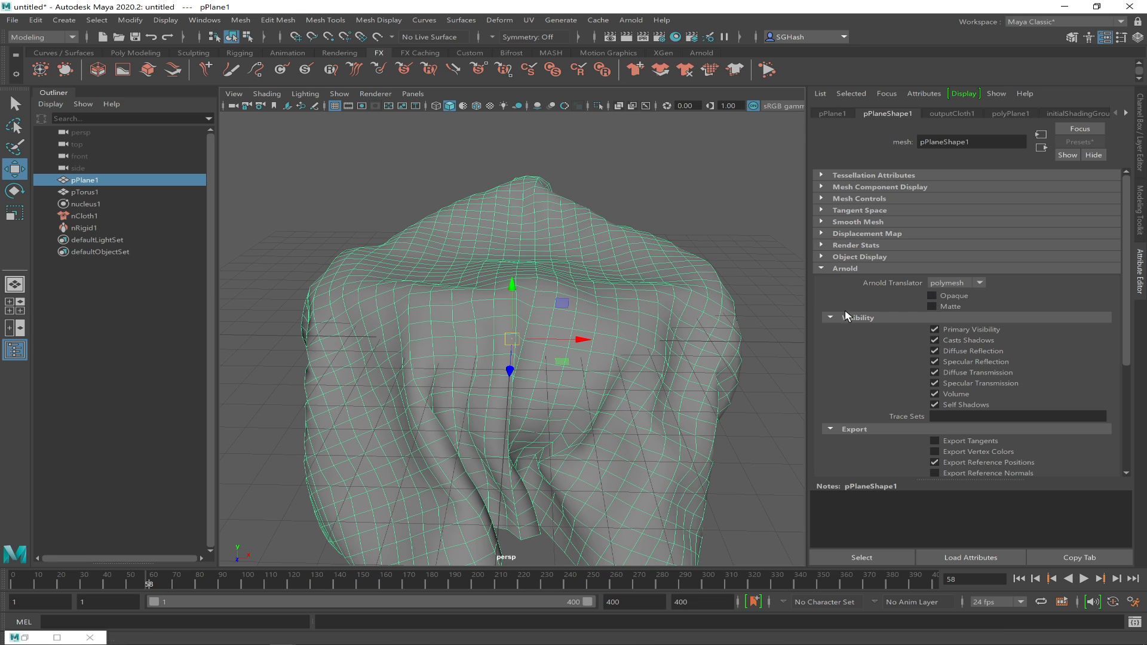
# - Select the knit material in the Hypershade, set its base color to red and minimize the Hypershade
pyautogui.click(24, 637)
pyautogui.click(6, 522)
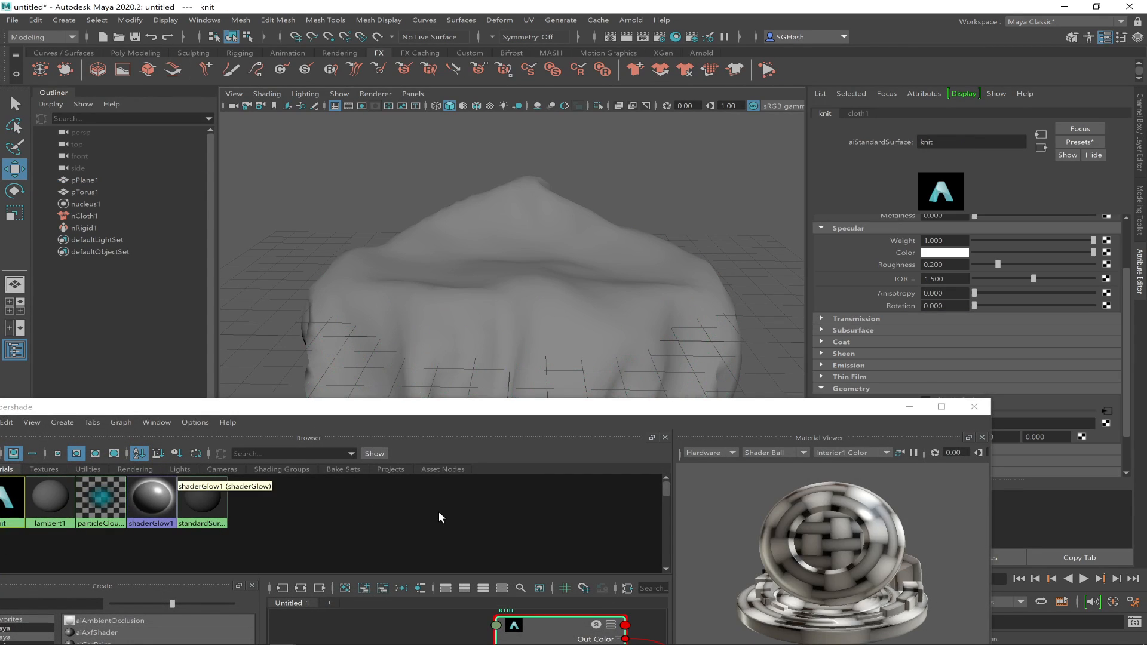
pyautogui.moveTo(1128, 318); pyautogui.dragTo(1138, 250)
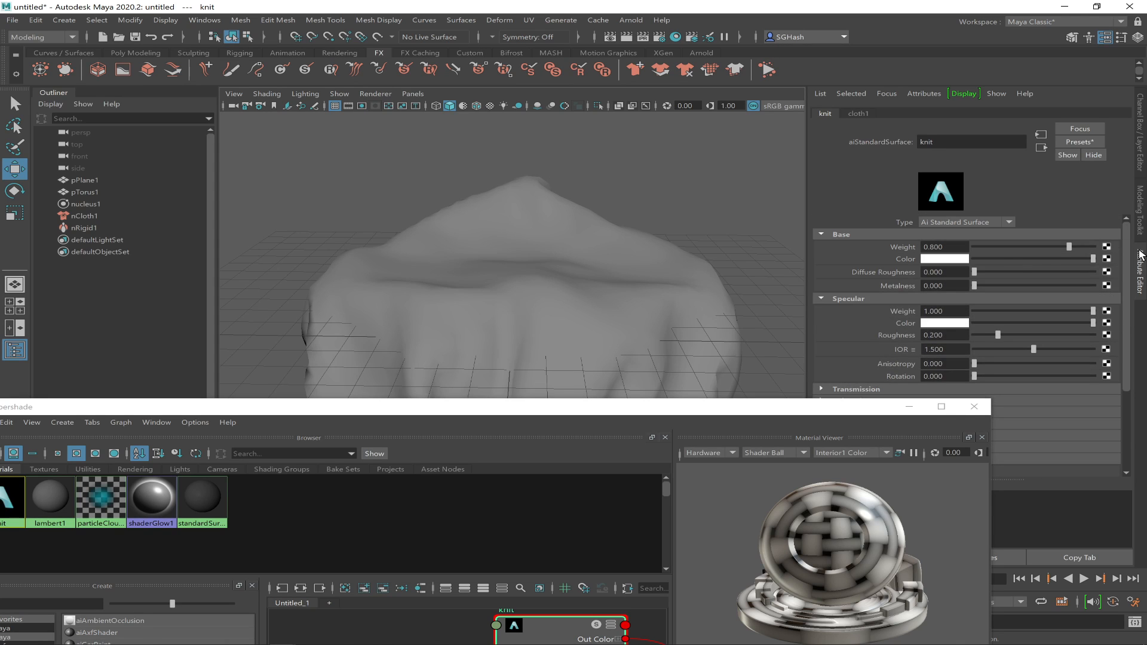
pyautogui.click(953, 259)
pyautogui.moveTo(1055, 264); pyautogui.dragTo(1051, 266)
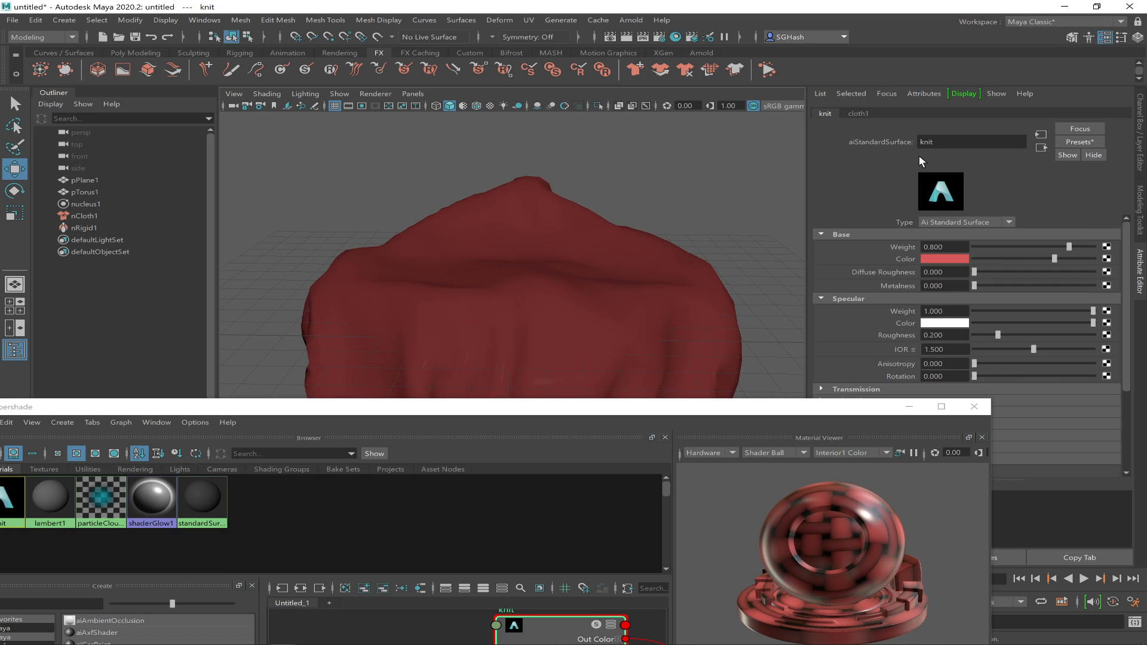
pyautogui.click(908, 406)
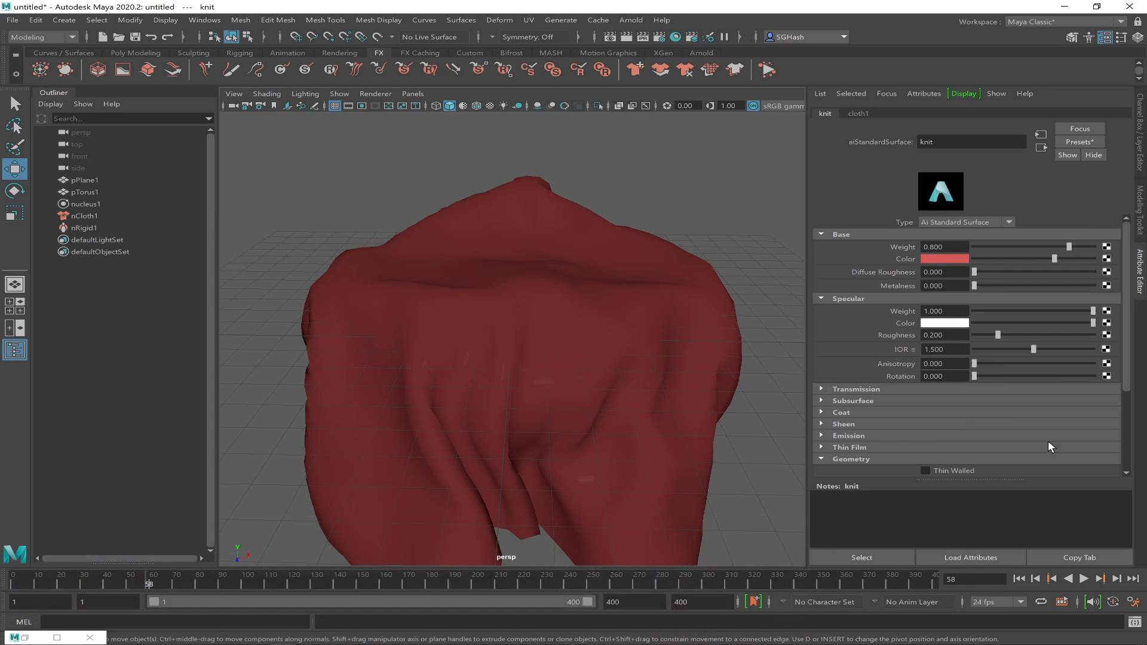
# - From the knit material's Opacity map, reach the cloth texture's placement settings and set Repeat UV to 8 by 8
pyautogui.scroll(-5, 1128, 372)
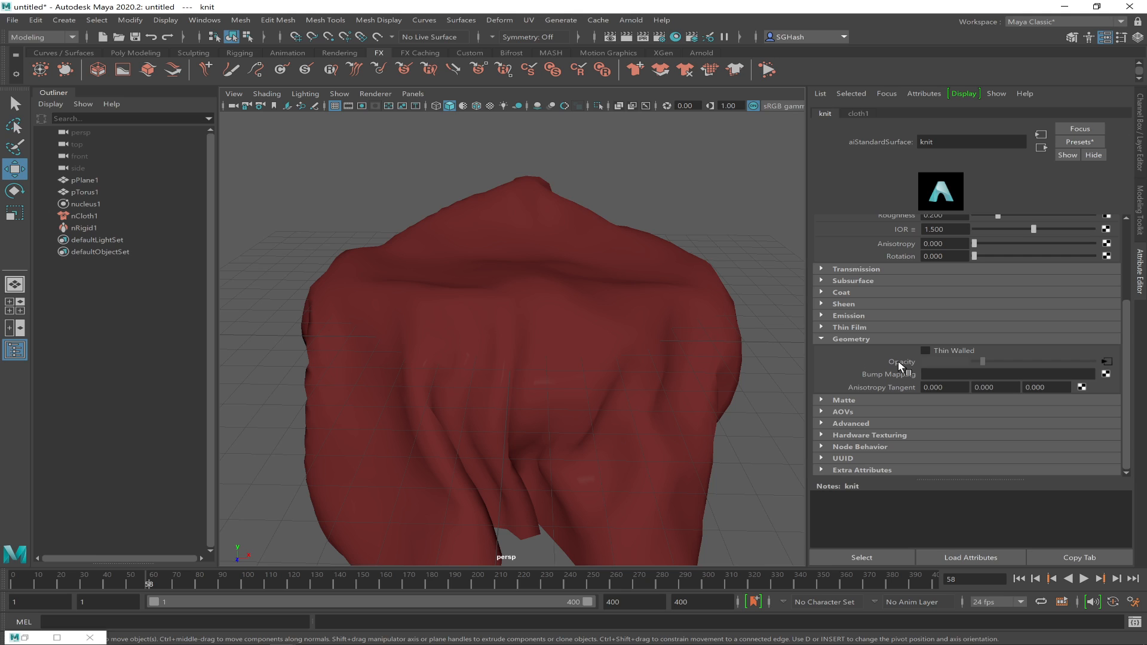
pyautogui.click(1106, 362)
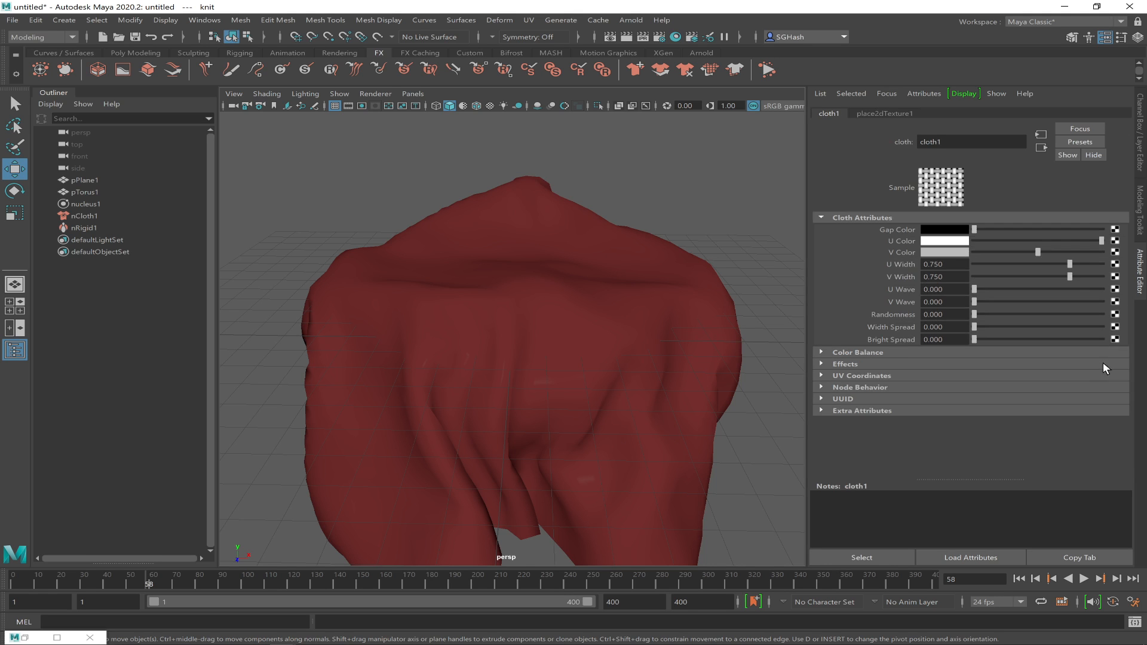
pyautogui.click(868, 113)
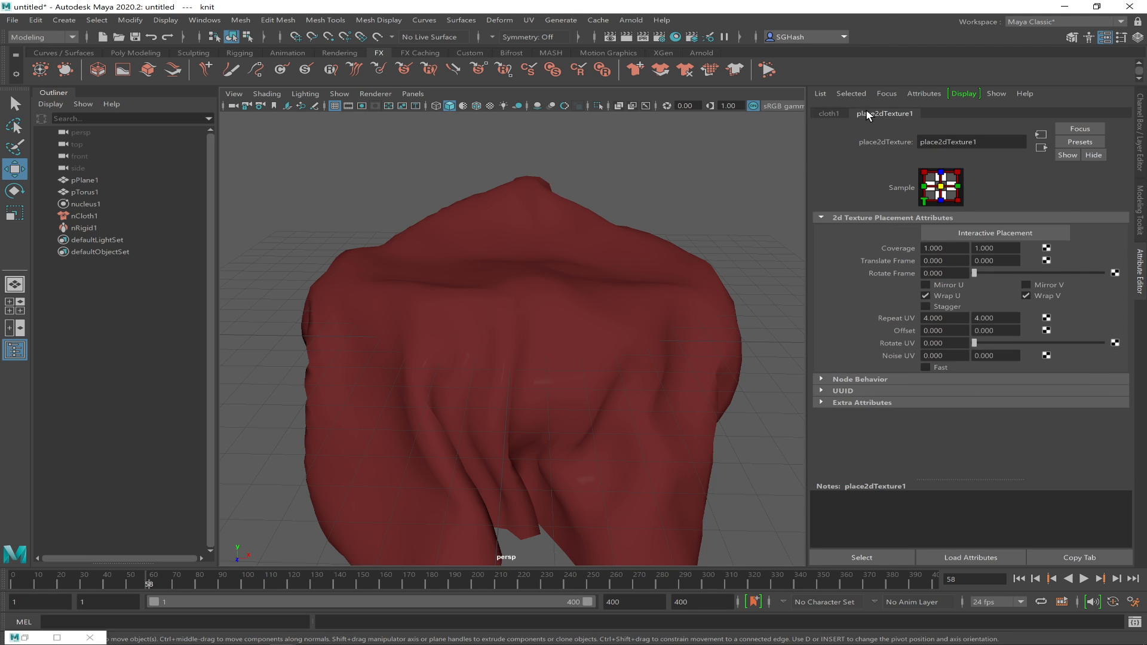
pyautogui.moveTo(951, 318); pyautogui.dragTo(903, 313)
pyautogui.write('8')
pyautogui.press('Tab')
pyautogui.doubleClick(984, 319)
pyautogui.write('8')
pyautogui.press('Return')
# - Turn on textured display in the perspective view to preview the cloth weave on the draped plane
pyautogui.click(573, 232)
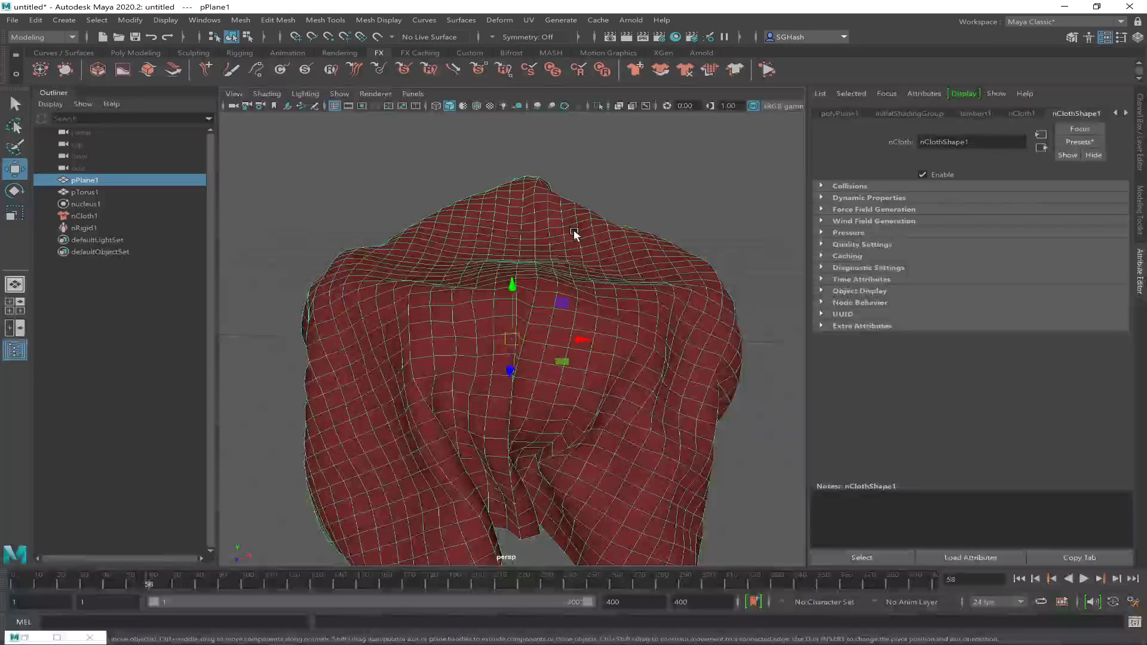
pyautogui.press('6')
pyautogui.click(653, 227)
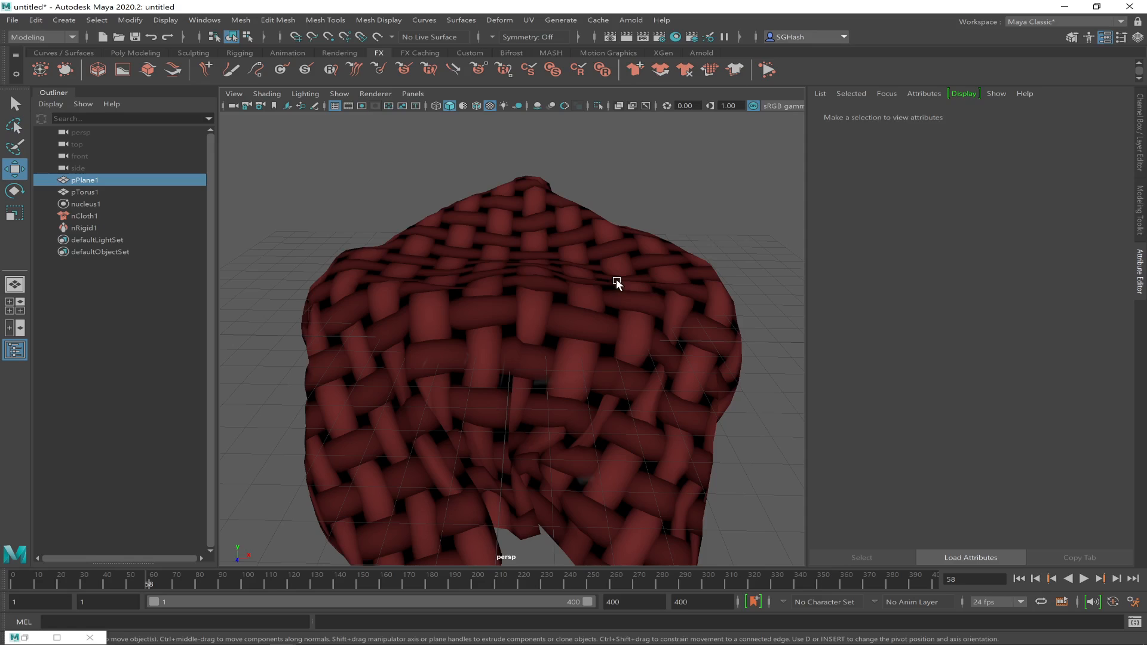
# - Reselect the draped plane and review the attributes of its pPlaneShape1 node
pyautogui.click(598, 357)
pyautogui.click(1123, 110)
pyautogui.click(1114, 112)
pyautogui.click(1114, 112)
pyautogui.click(1114, 113)
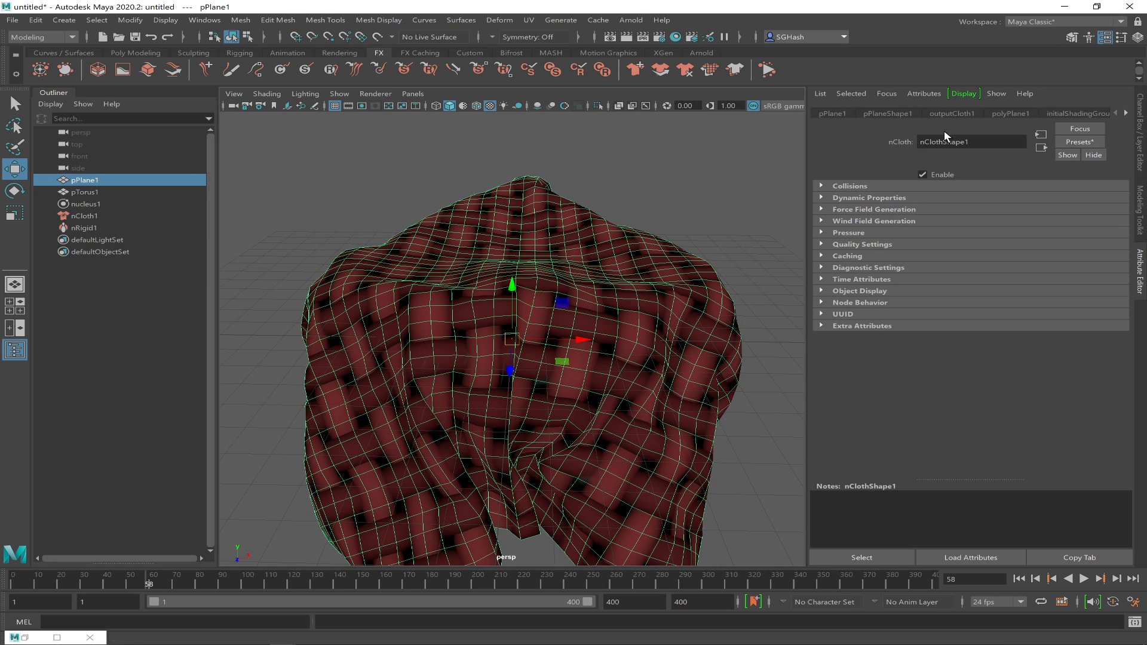
pyautogui.click(879, 112)
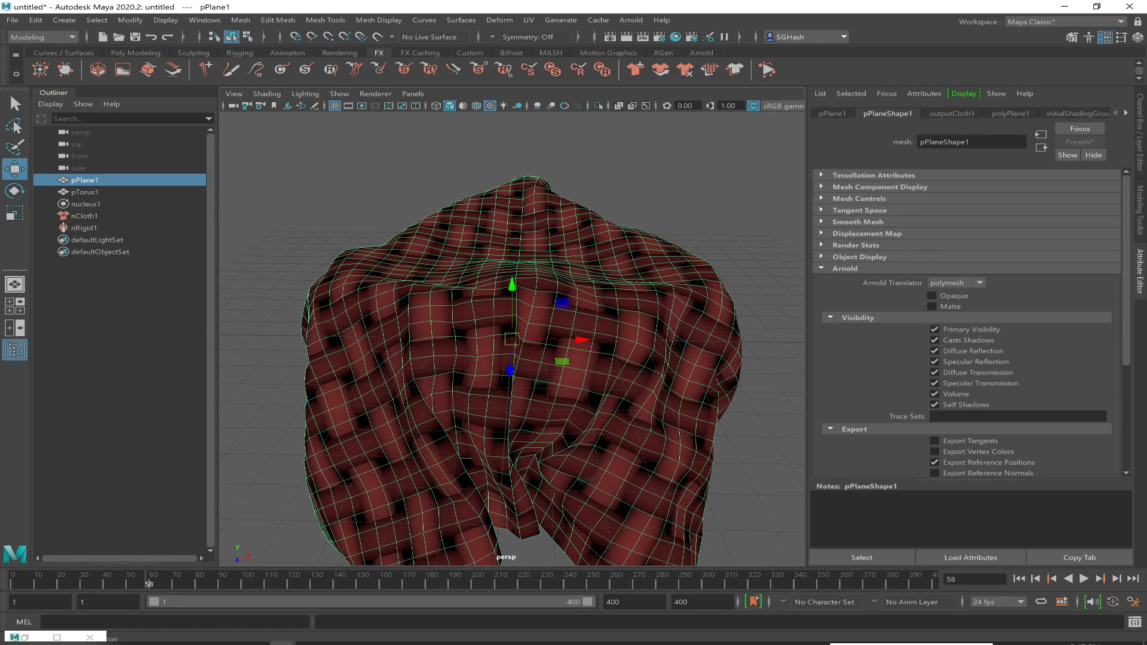
# - Graph the knit material's network in the Hypershade and select its place2dTexture1 node
pyautogui.click(26, 637)
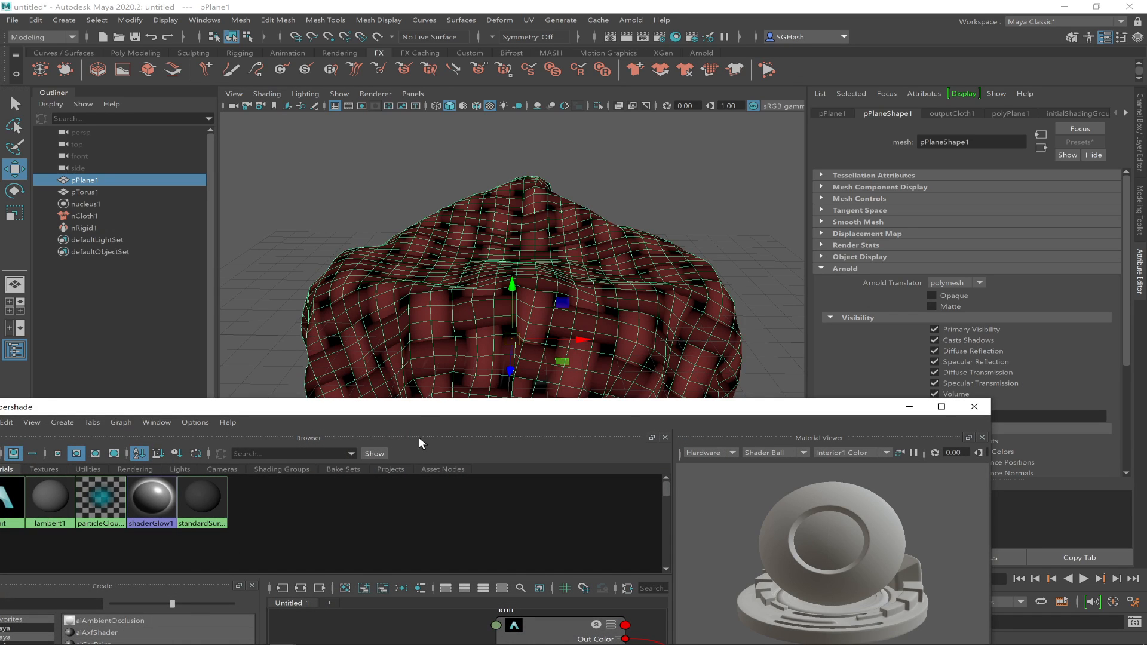
pyautogui.moveTo(427, 412); pyautogui.dragTo(605, 249)
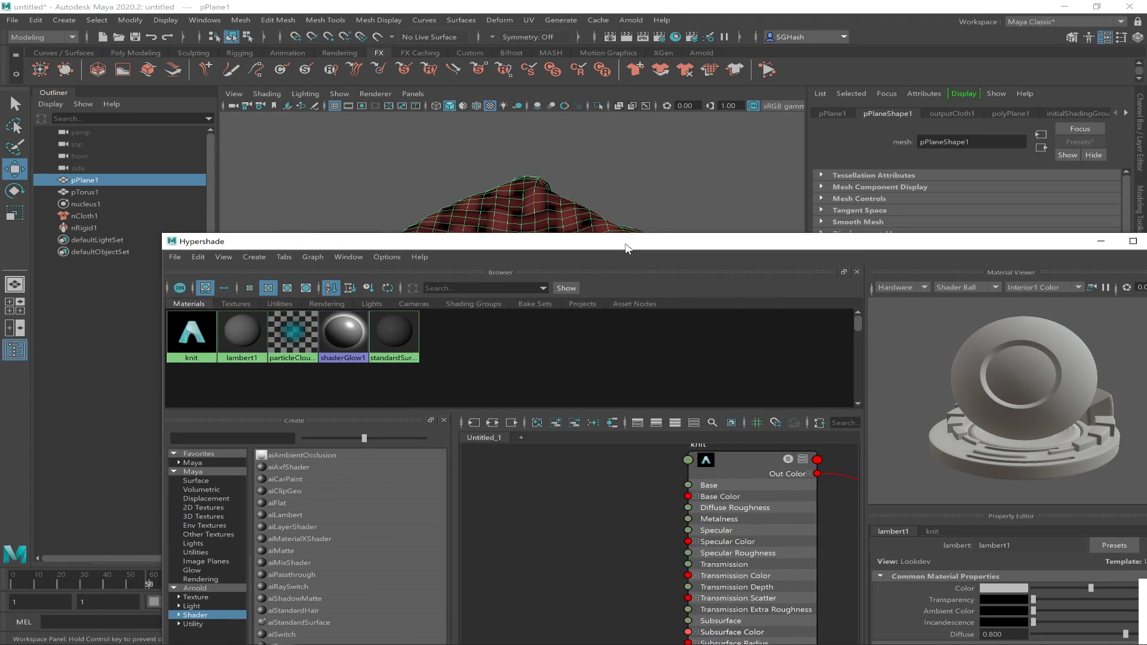
pyautogui.moveTo(170, 339); pyautogui.dragTo(174, 373, button='right')
pyautogui.moveTo(768, 247); pyautogui.dragTo(708, 112)
pyautogui.click(445, 544)
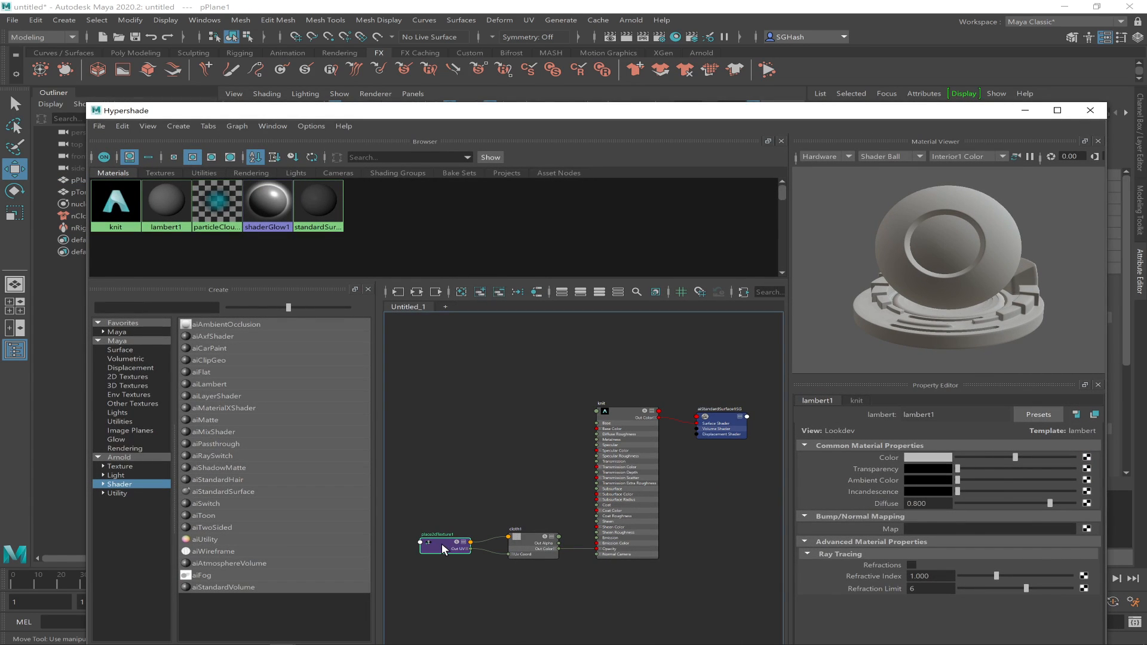
# - Set the cloth texture's Repeat UV to 20 by 20 and minimize the Hypershade
pyautogui.moveTo(930, 528); pyautogui.dragTo(872, 526)
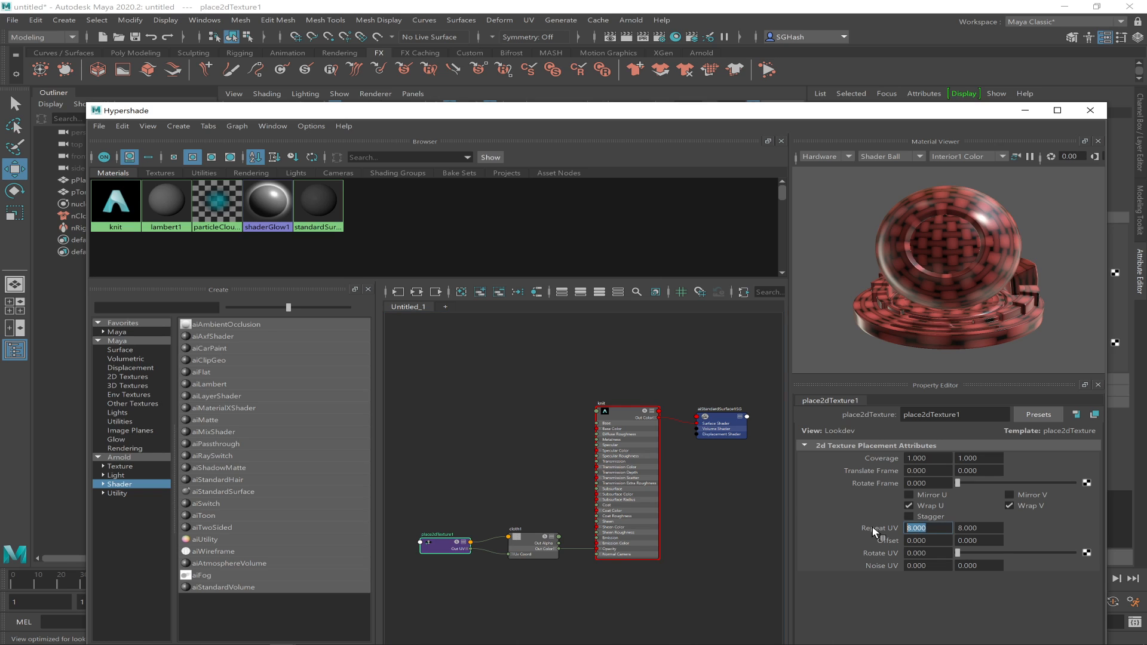
pyautogui.write('20')
pyautogui.press('Tab')
pyautogui.write('20')
pyautogui.press('Return')
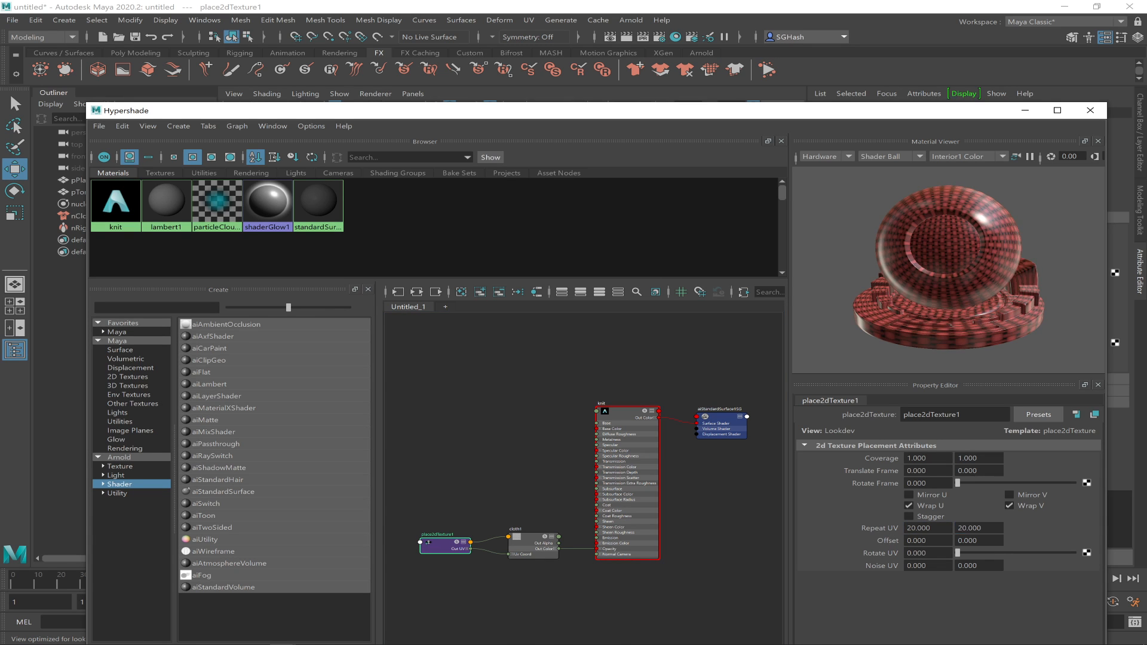
pyautogui.click(1024, 110)
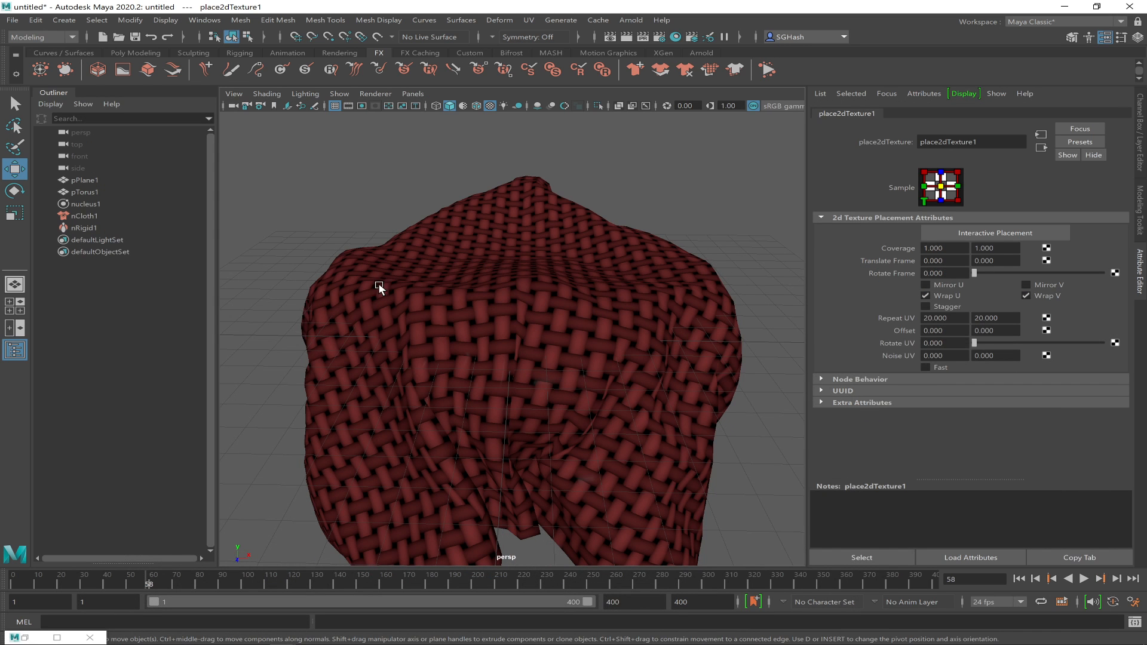
# - Add an Arnold physical sky to light the scene and frame the whole draped cloth
pyautogui.keyDown('alt'); pyautogui.moveTo(518, 302); pyautogui.dragTo(538, 281); pyautogui.keyUp('alt')
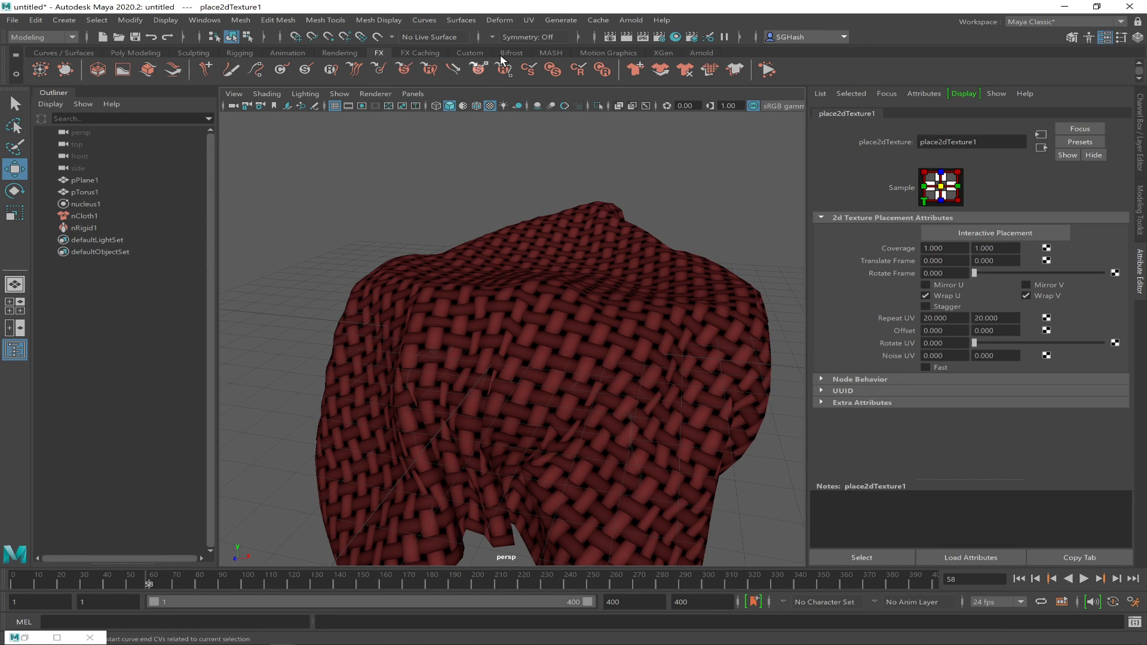
pyautogui.click(335, 52)
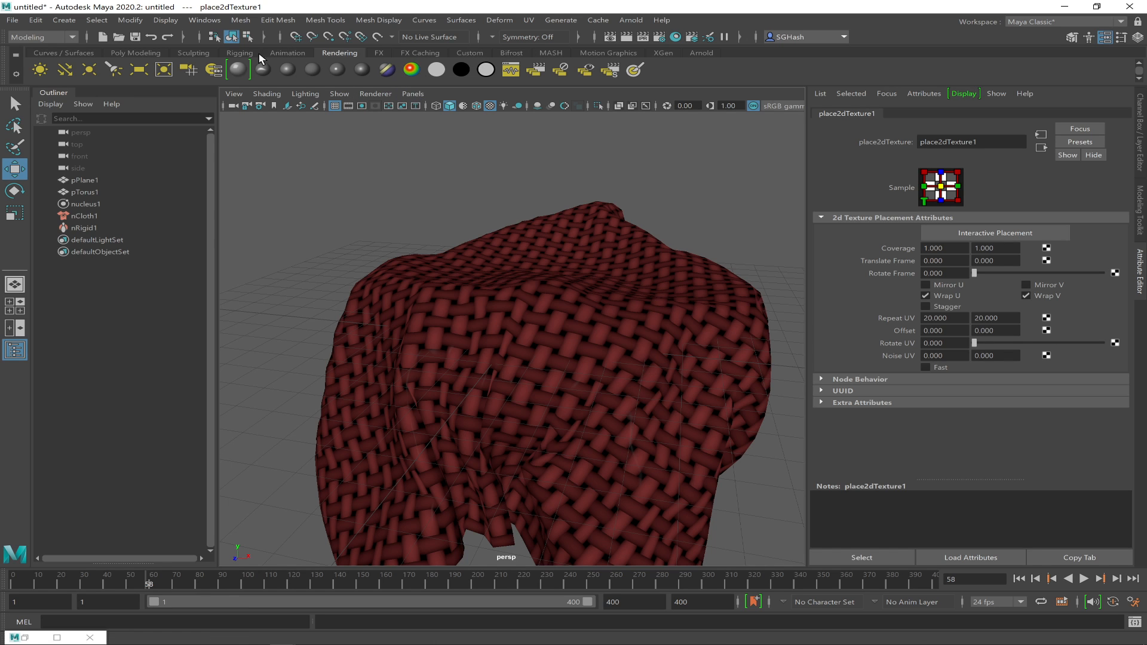
pyautogui.click(692, 53)
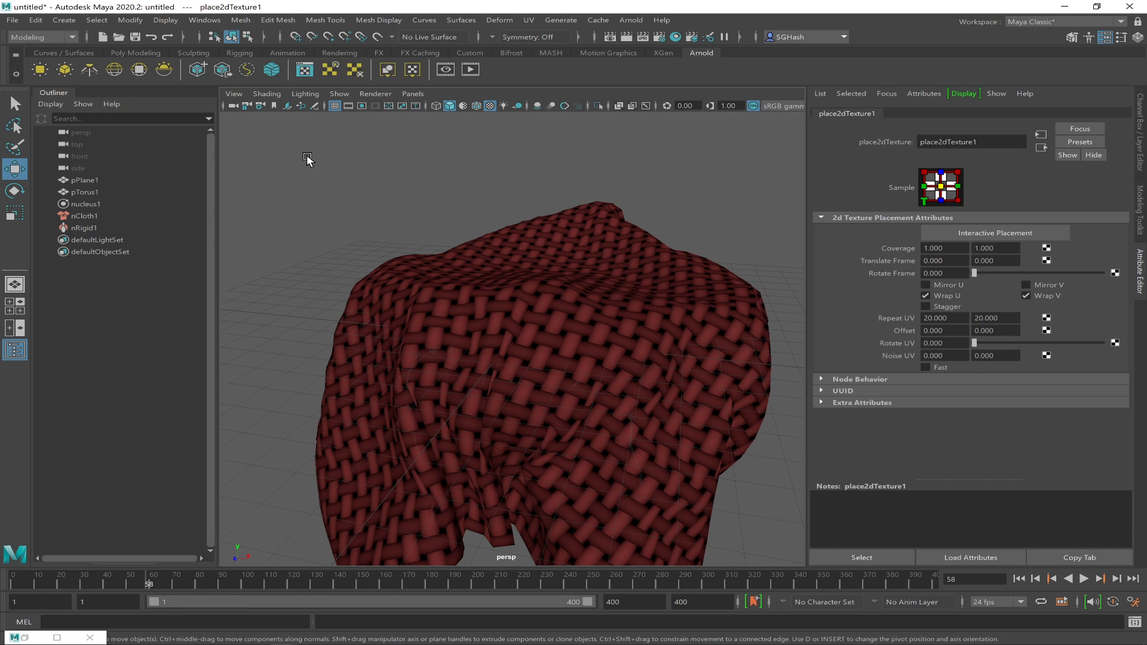
pyautogui.click(172, 67)
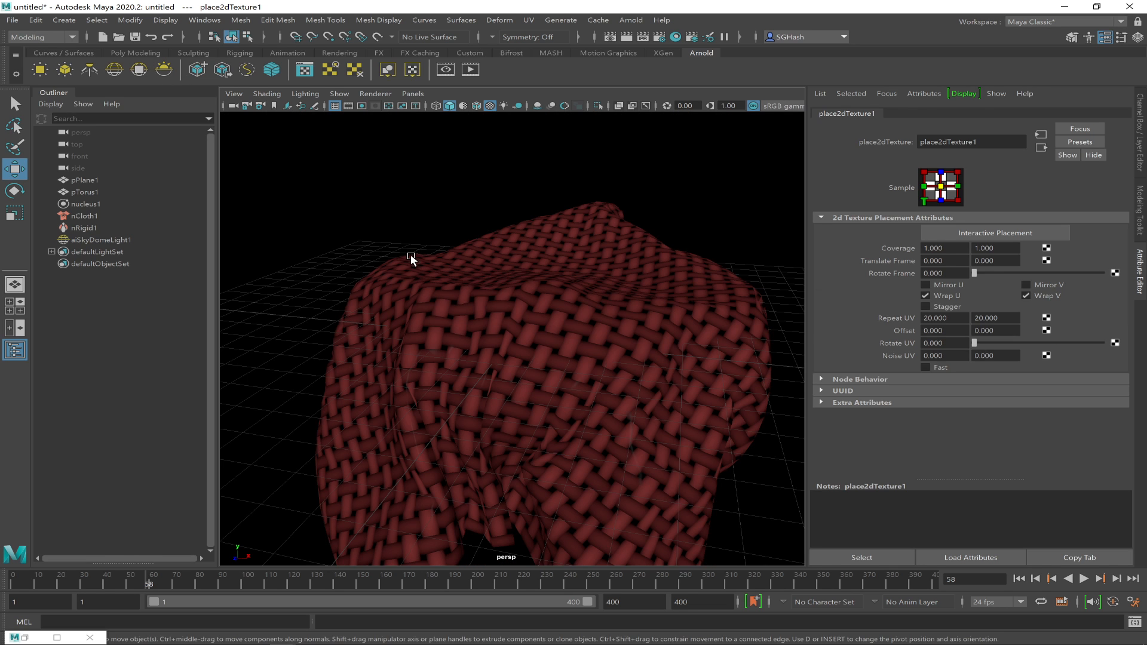
pyautogui.keyDown('alt'); pyautogui.moveTo(588, 281); pyautogui.dragTo(494, 248, button='right'); pyautogui.keyUp('alt')
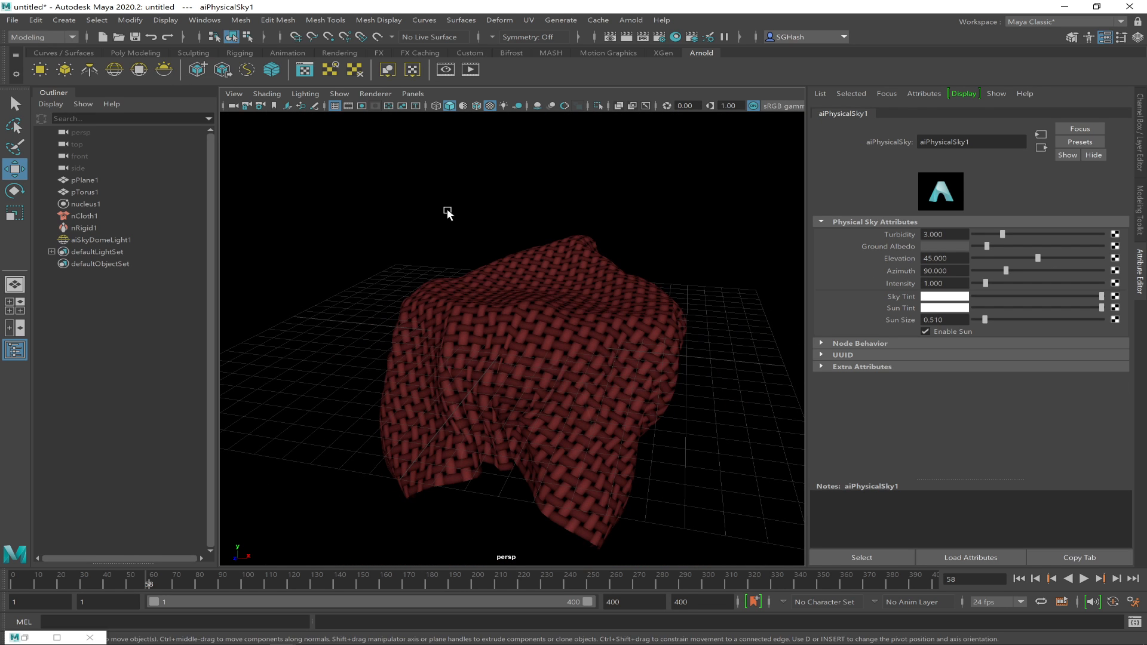
# - Render the perspective view in a maximized Arnold RenderView, inspect the knit cloth up close, and minimize the window
pyautogui.click(471, 69)
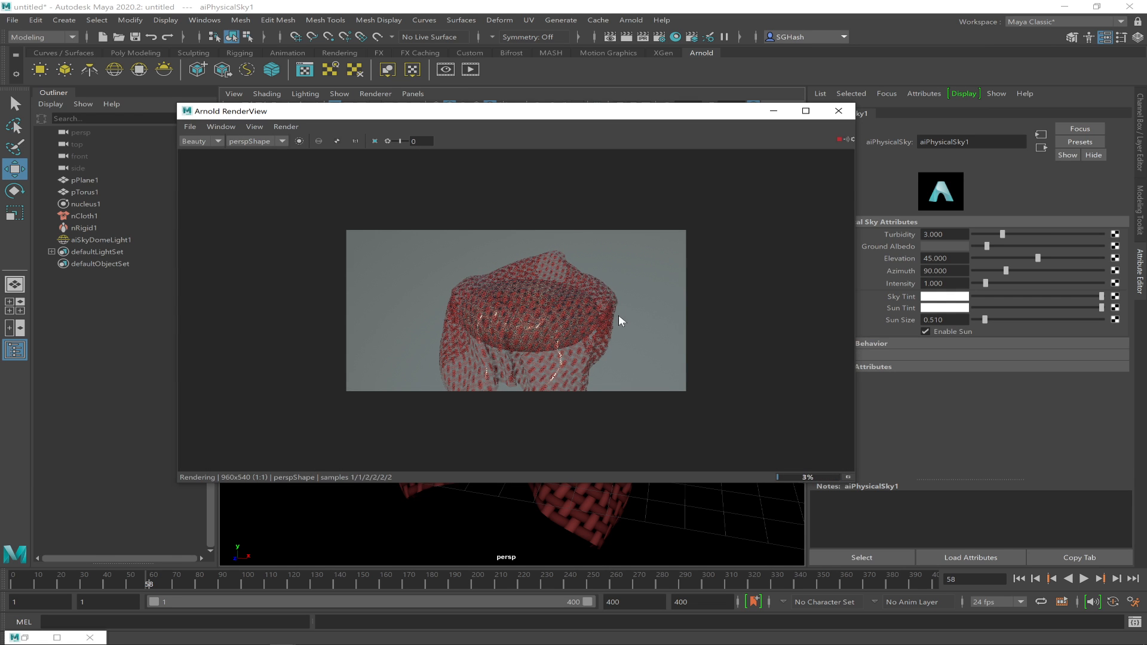
pyautogui.click(806, 112)
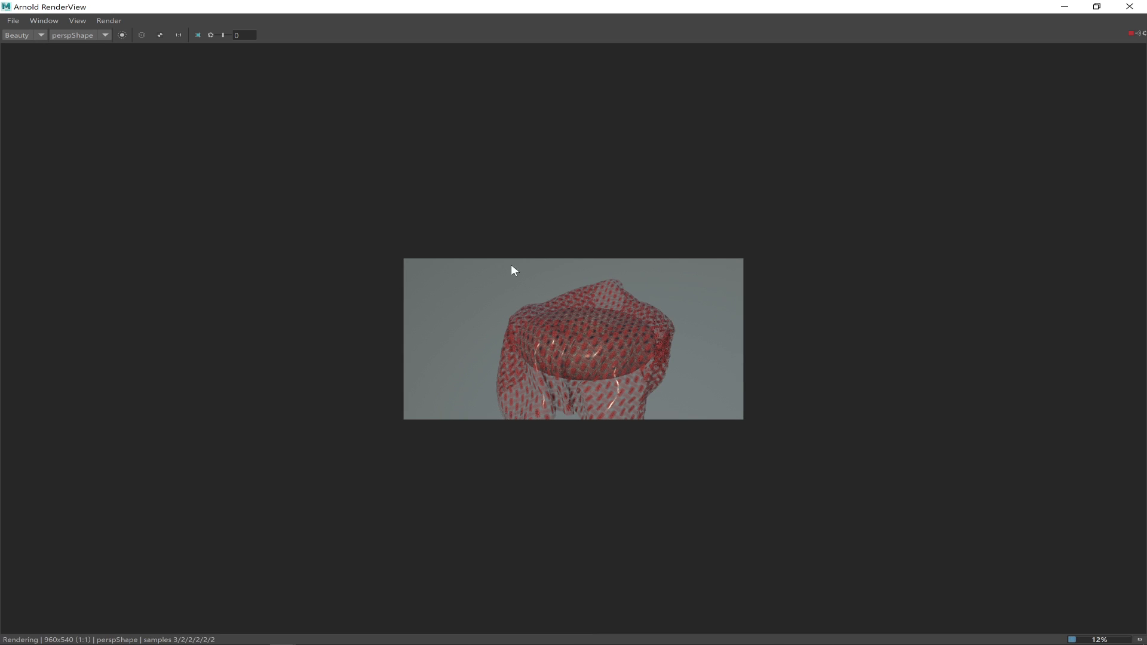
pyautogui.scroll(3, 610, 313)
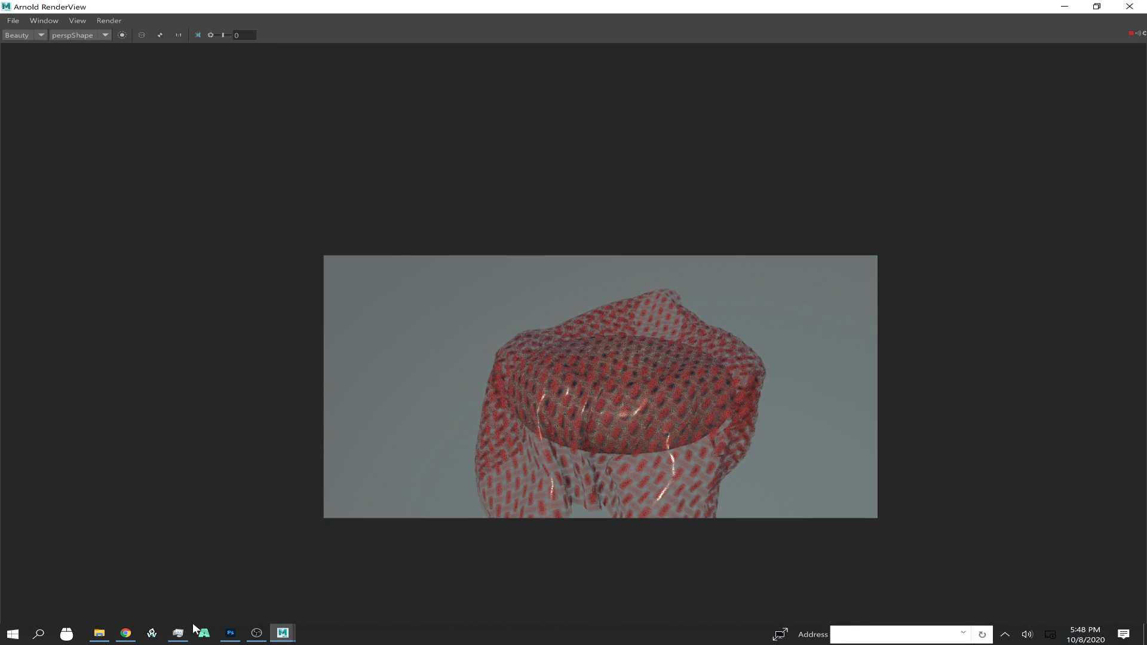
pyautogui.click(1064, 7)
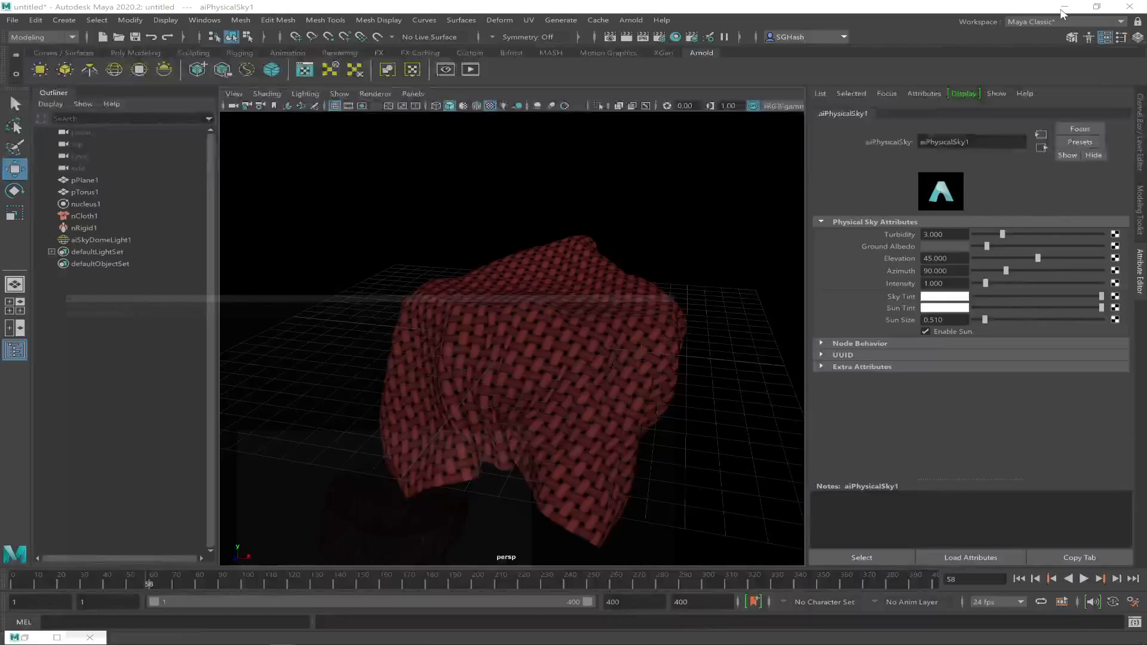
# - Set the knit material's specular roughness to 1.000 in the Hypershade and minimize the window
pyautogui.click(142, 637)
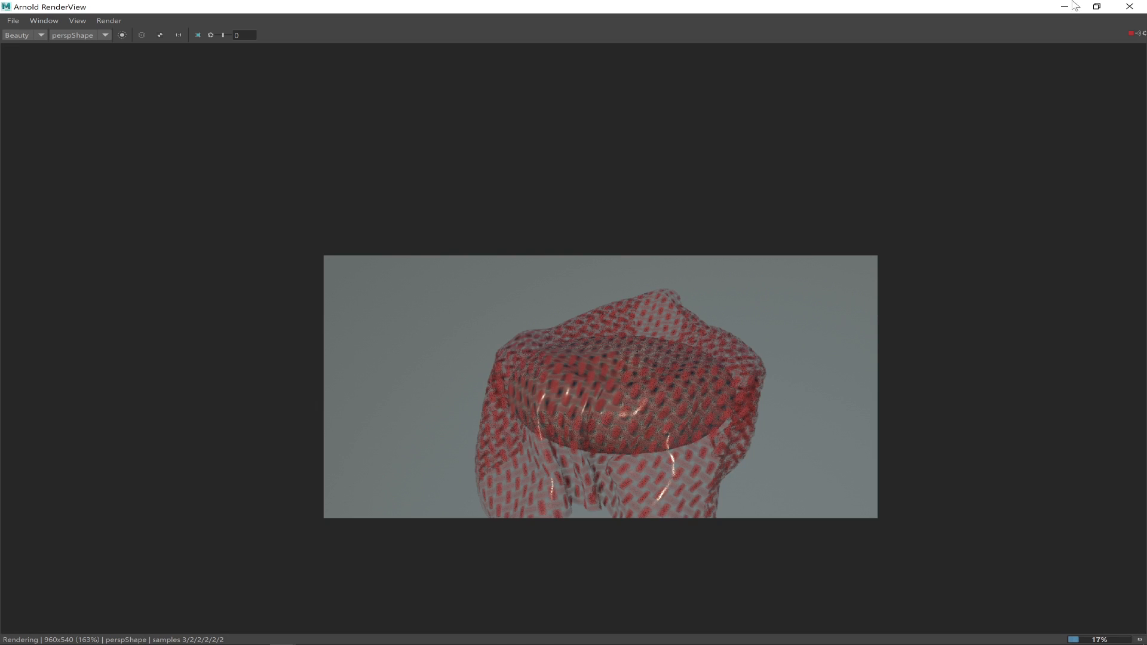
pyautogui.click(1064, 7)
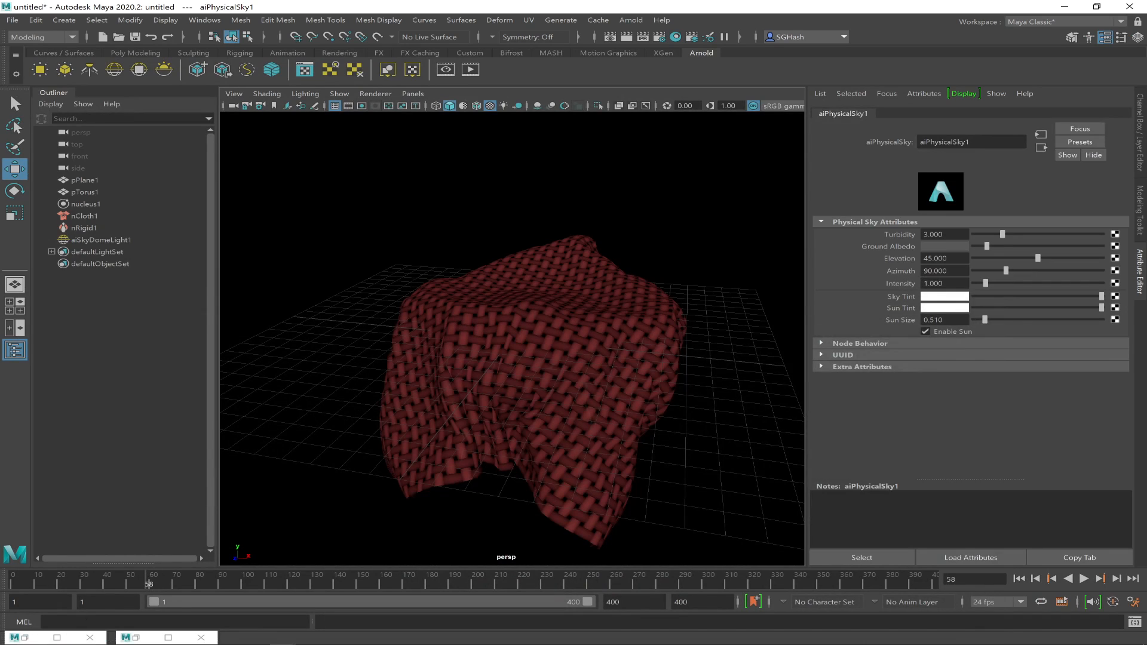
pyautogui.click(30, 639)
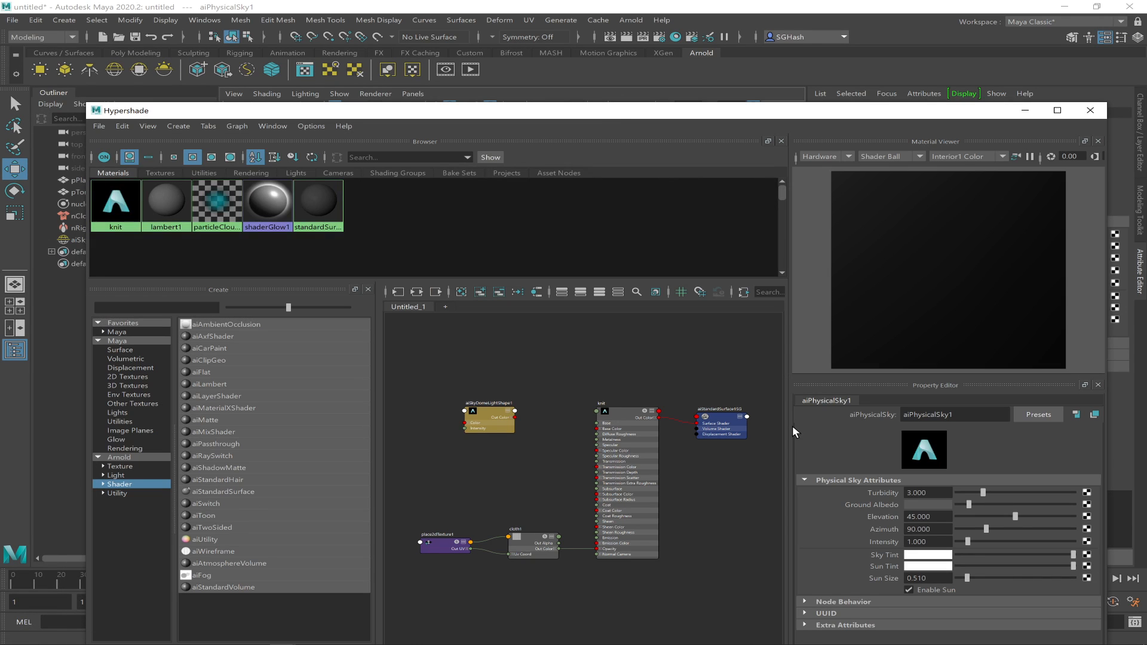
pyautogui.click(621, 409)
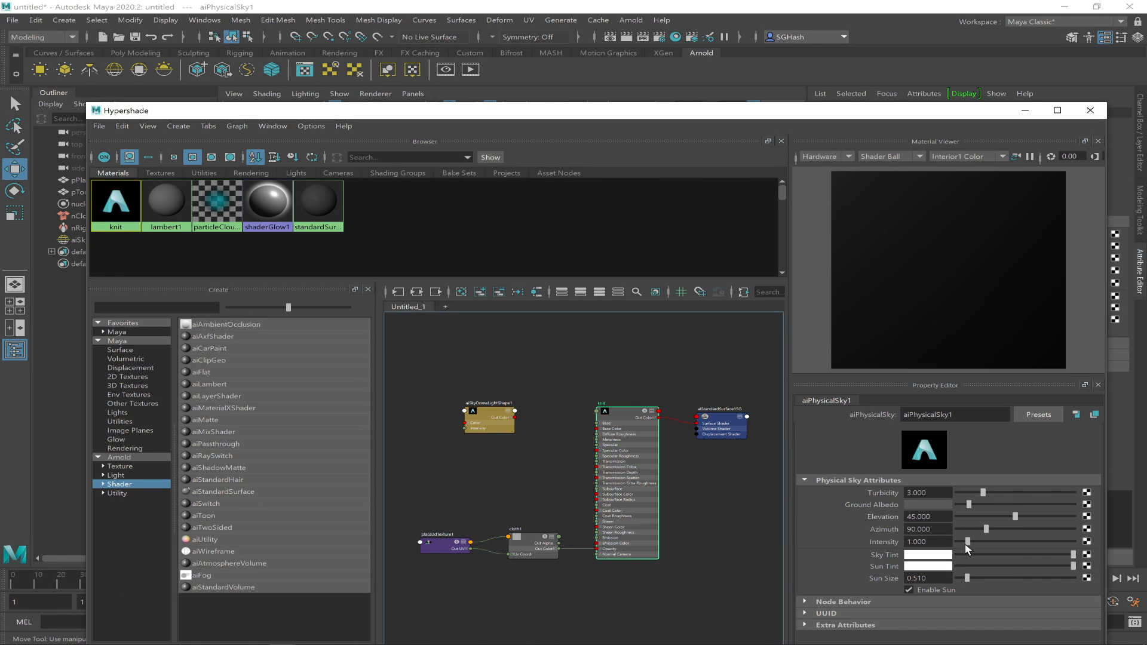
pyautogui.click(629, 411)
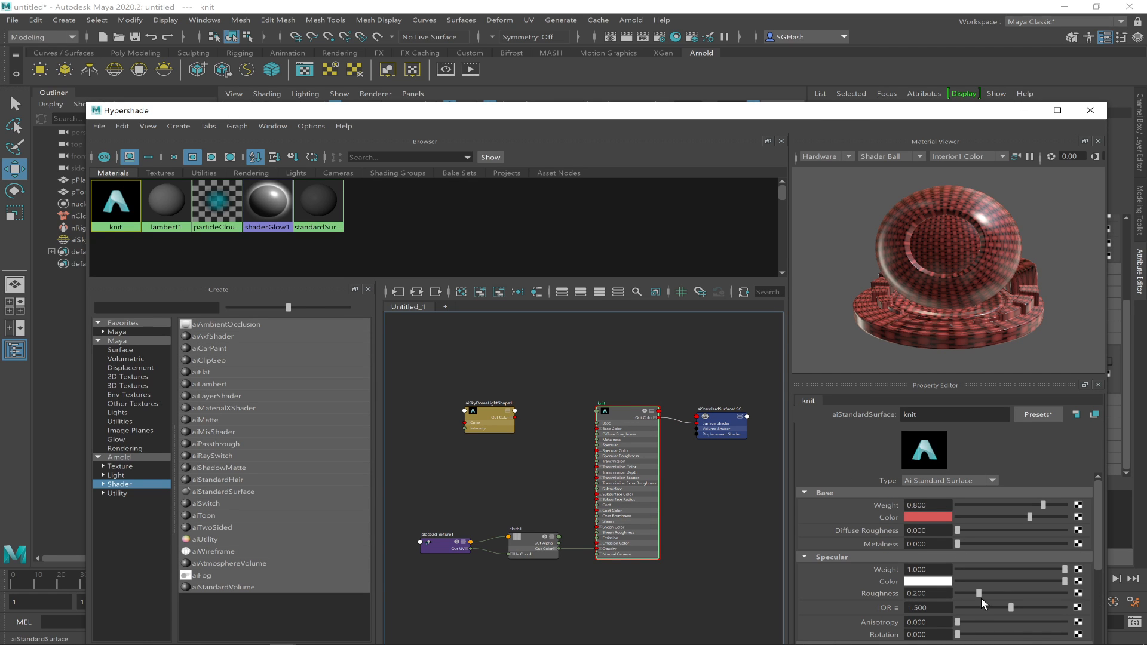
pyautogui.moveTo(979, 593); pyautogui.dragTo(1089, 590)
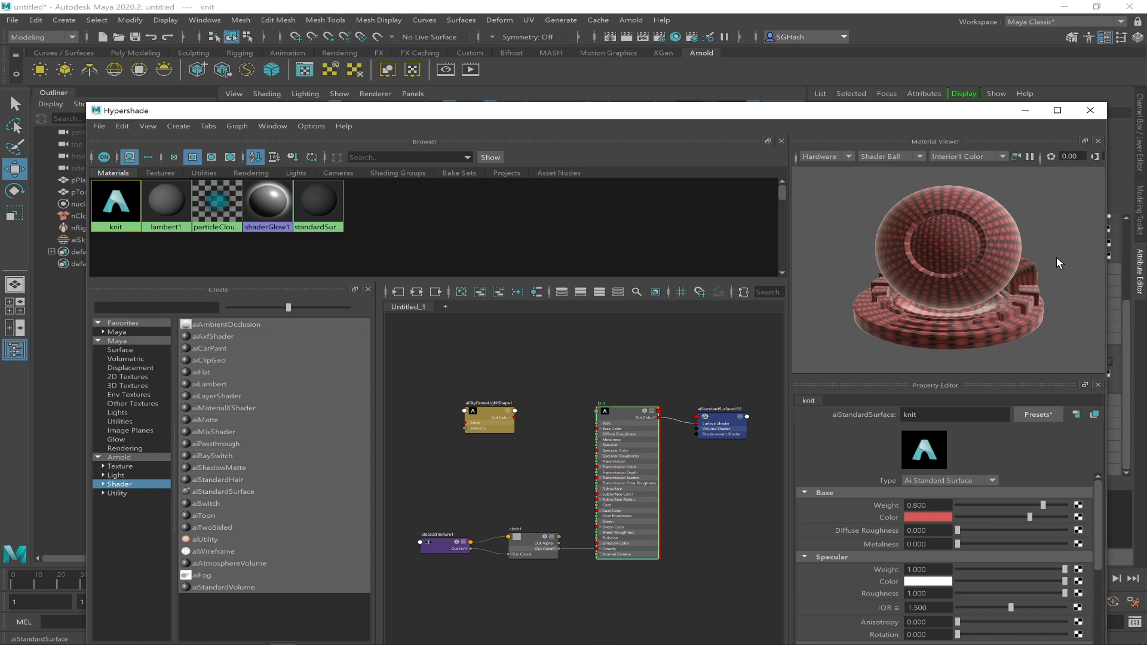
pyautogui.click(1025, 109)
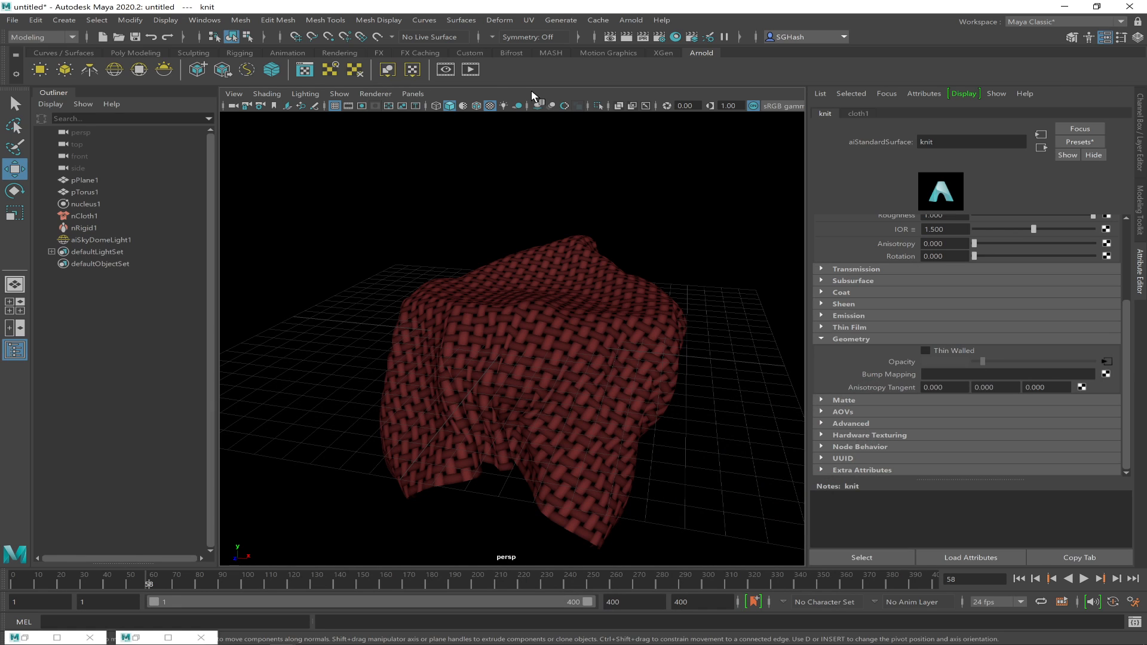
# - Rerender the scene in the Arnold RenderView, inspect the rougher knit cloth up close, and minimize the window
pyautogui.click(24, 638)
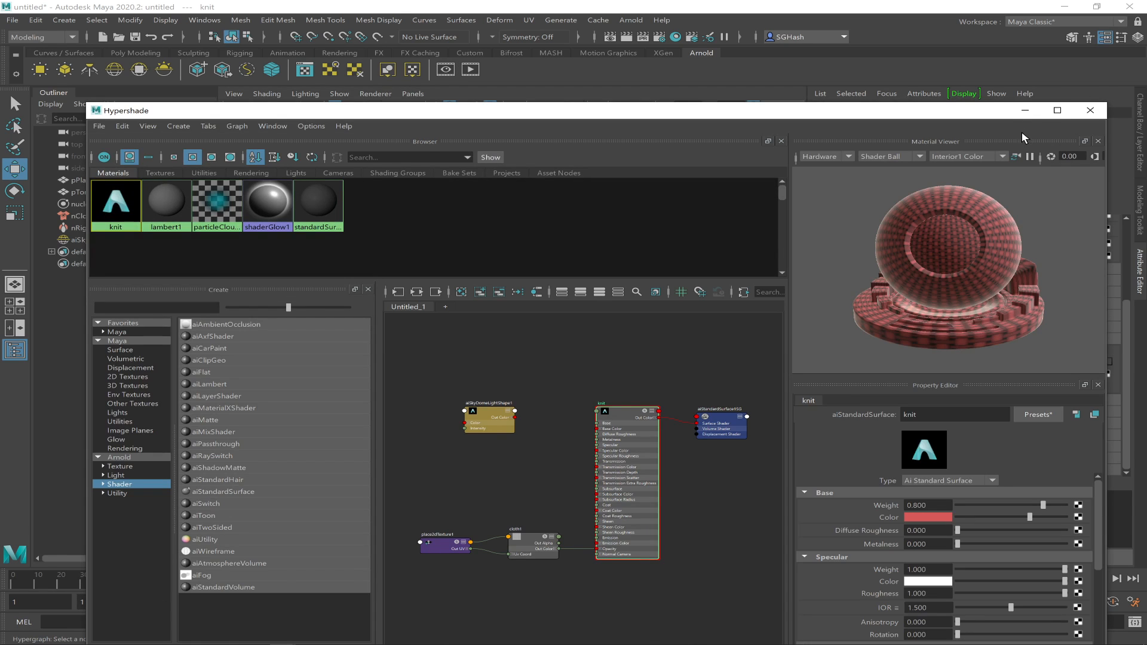
pyautogui.click(1025, 110)
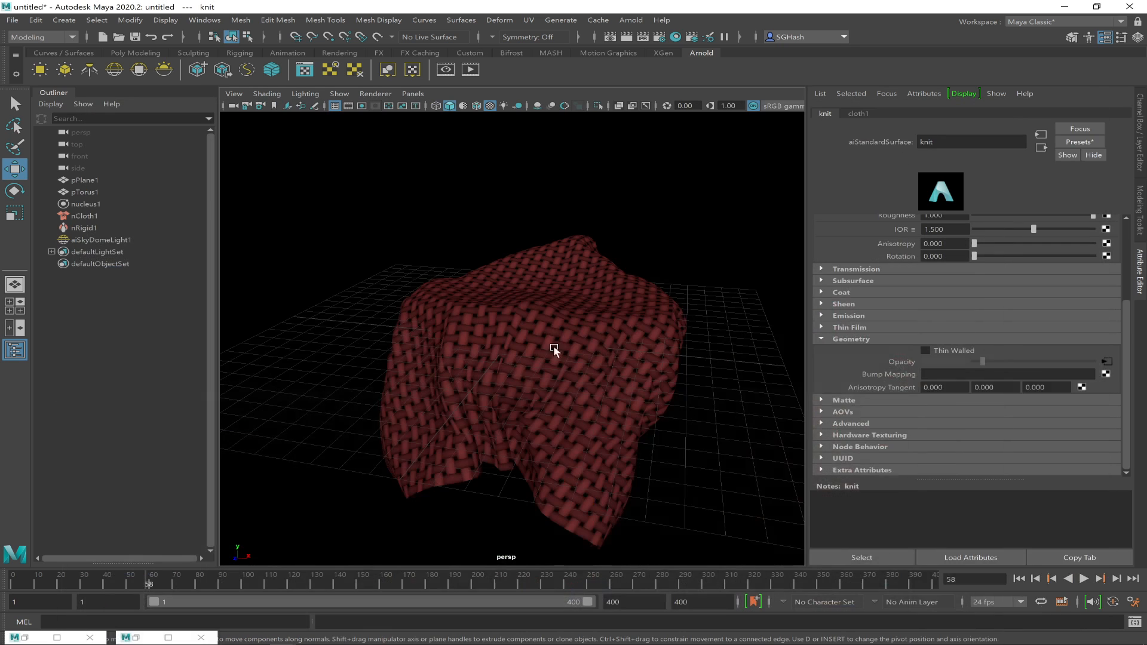
pyautogui.click(130, 639)
pyautogui.click(133, 638)
pyautogui.click(133, 639)
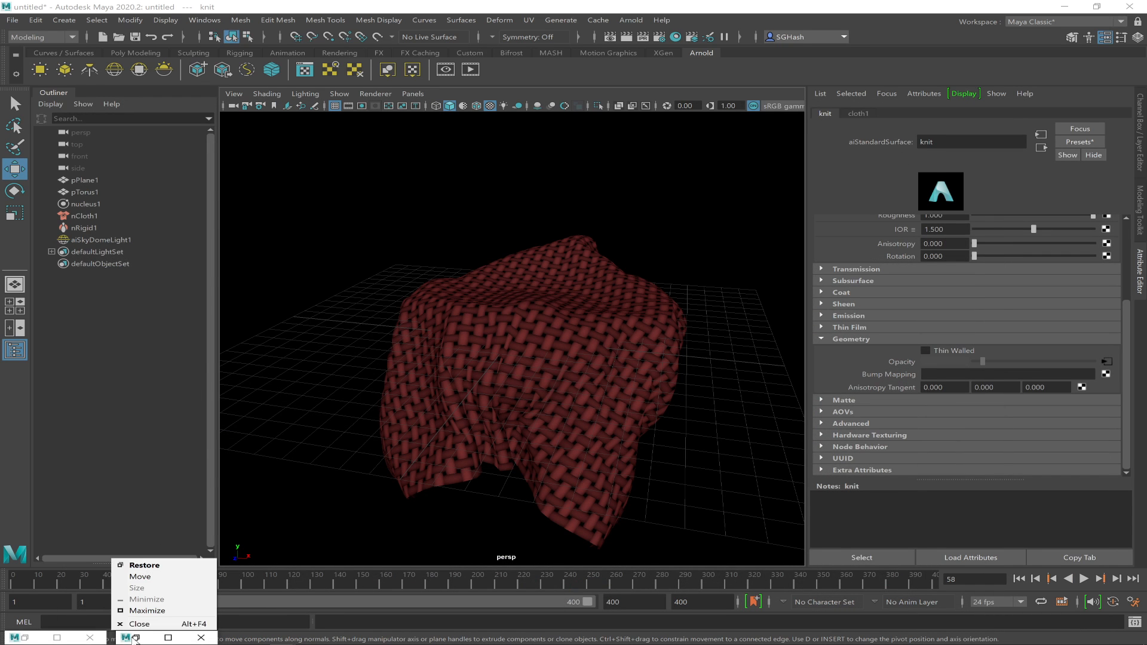
pyautogui.click(133, 638)
pyautogui.click(133, 639)
pyautogui.click(133, 639)
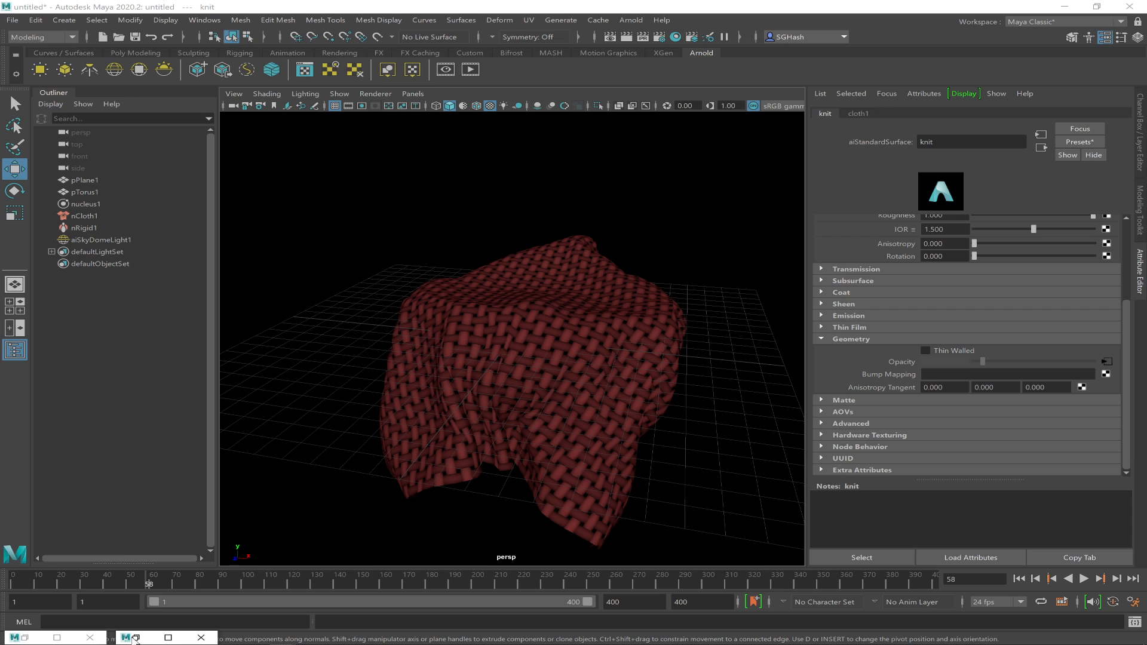
pyautogui.doubleClick(145, 637)
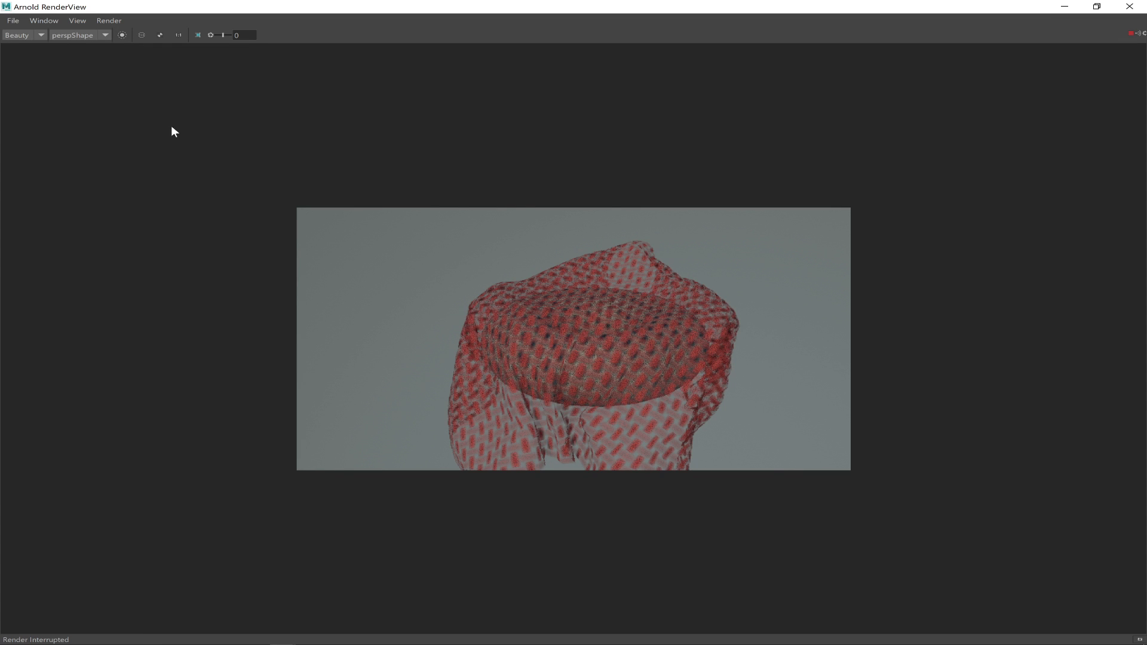
pyautogui.click(1133, 35)
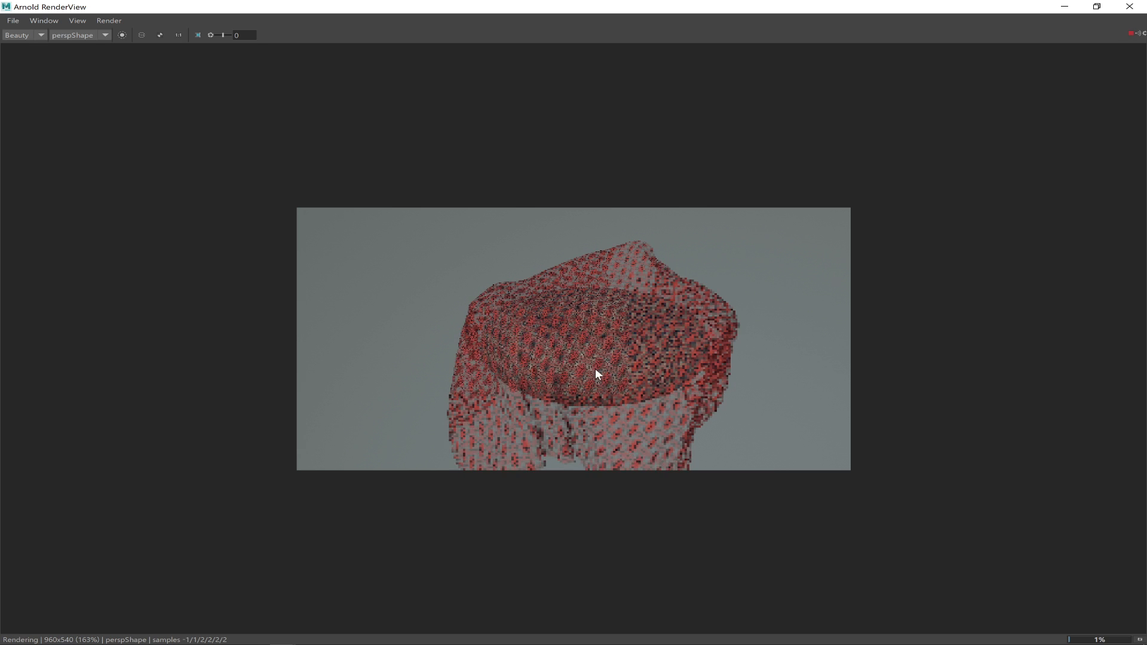
pyautogui.scroll(2, 583, 343)
pyautogui.scroll(1, 566, 310)
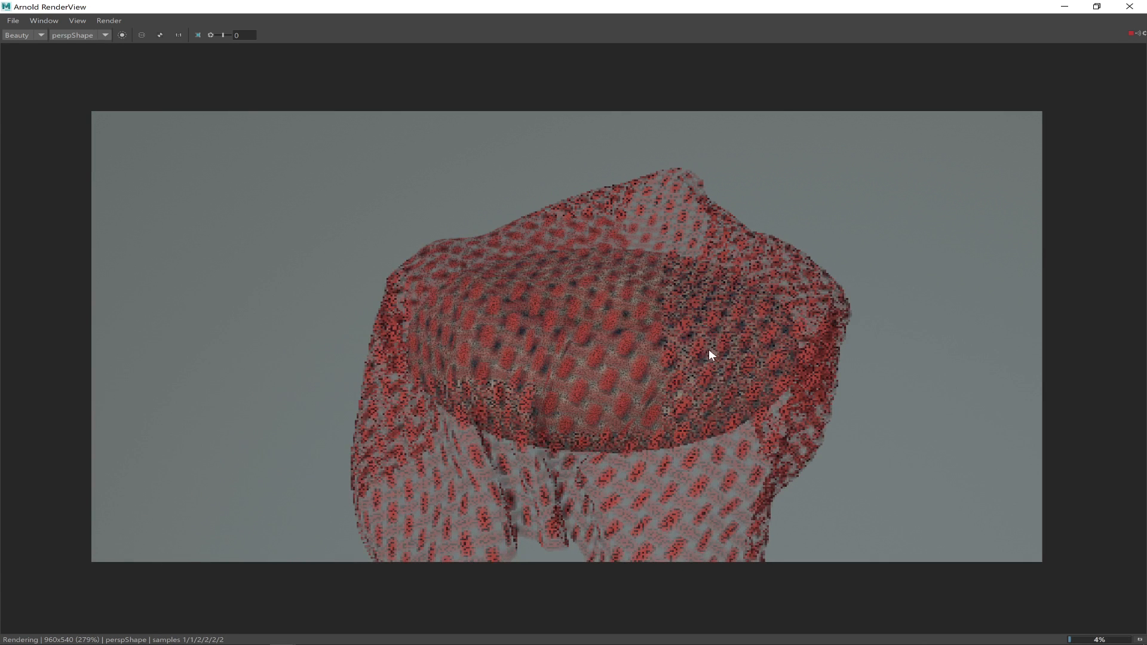
pyautogui.scroll(1, 708, 353)
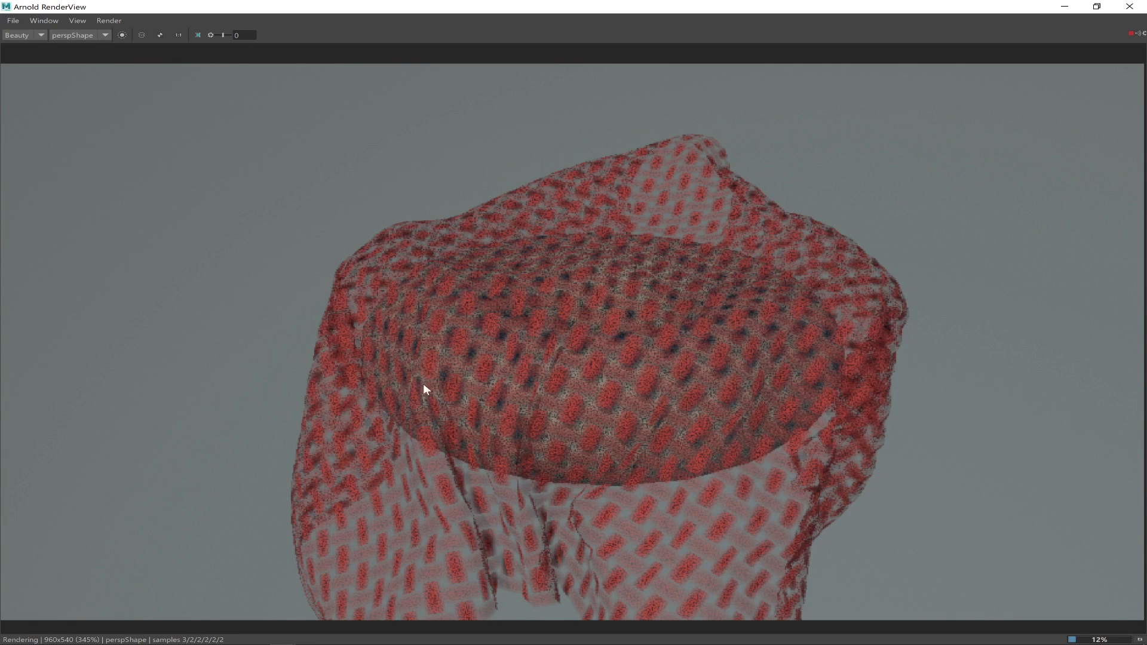
pyautogui.moveTo(358, 644)
pyautogui.click(1064, 7)
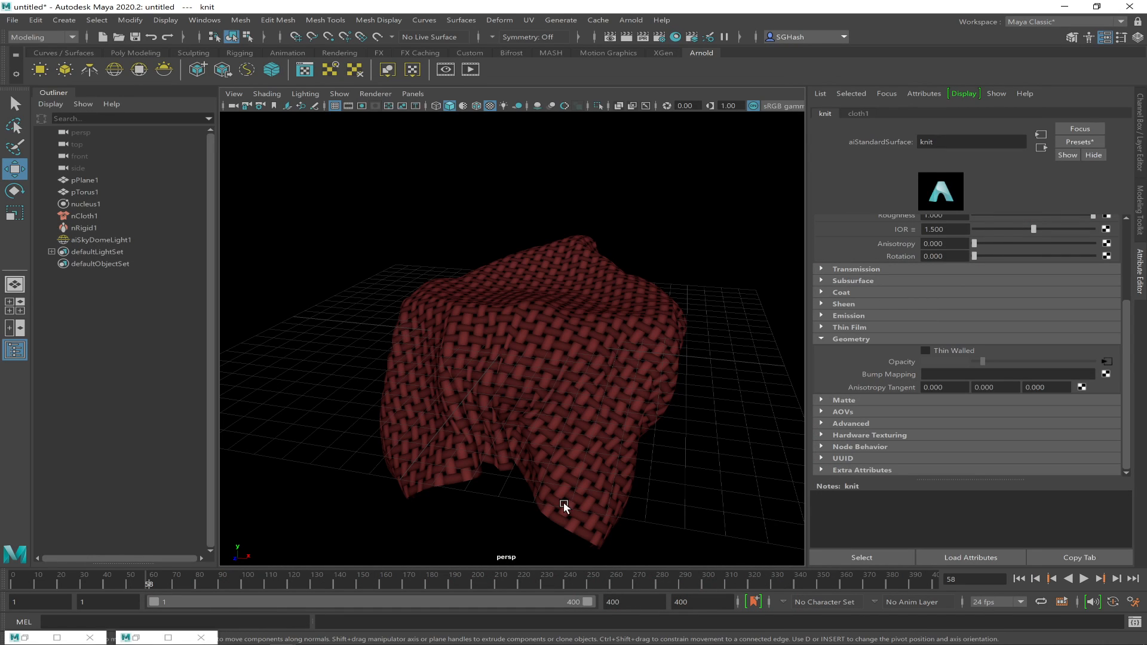
# - Set the cloth texture's Repeat UV to 40 by 40 in the Hypershade and check the knit cloth in the Arnold RenderView
pyautogui.click(26, 638)
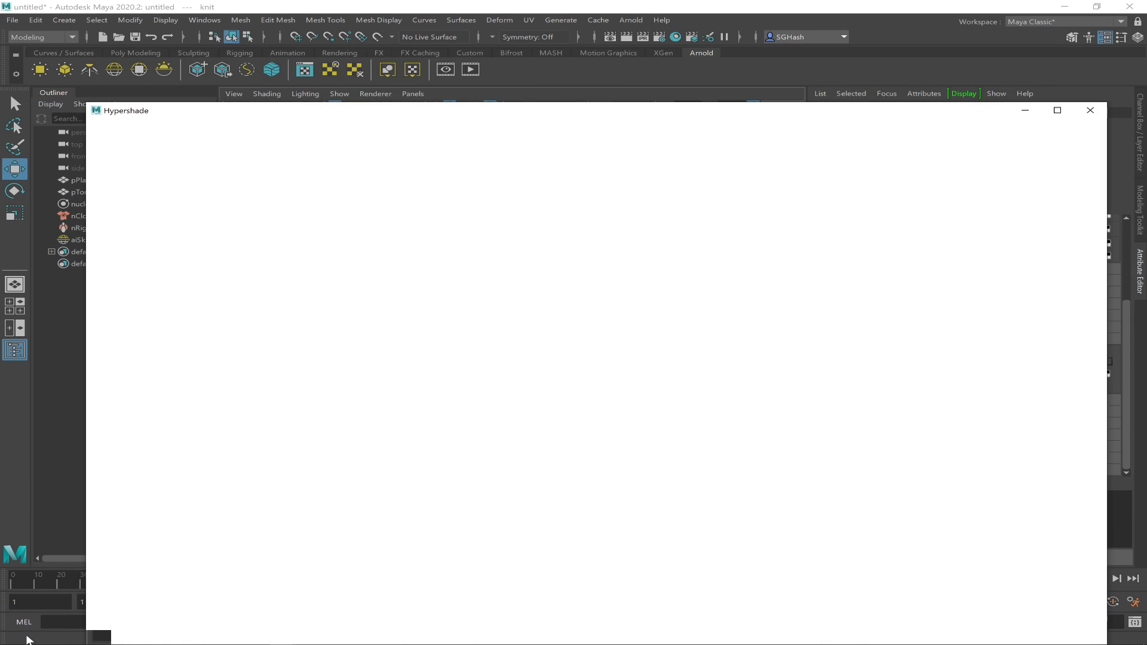
pyautogui.click(439, 547)
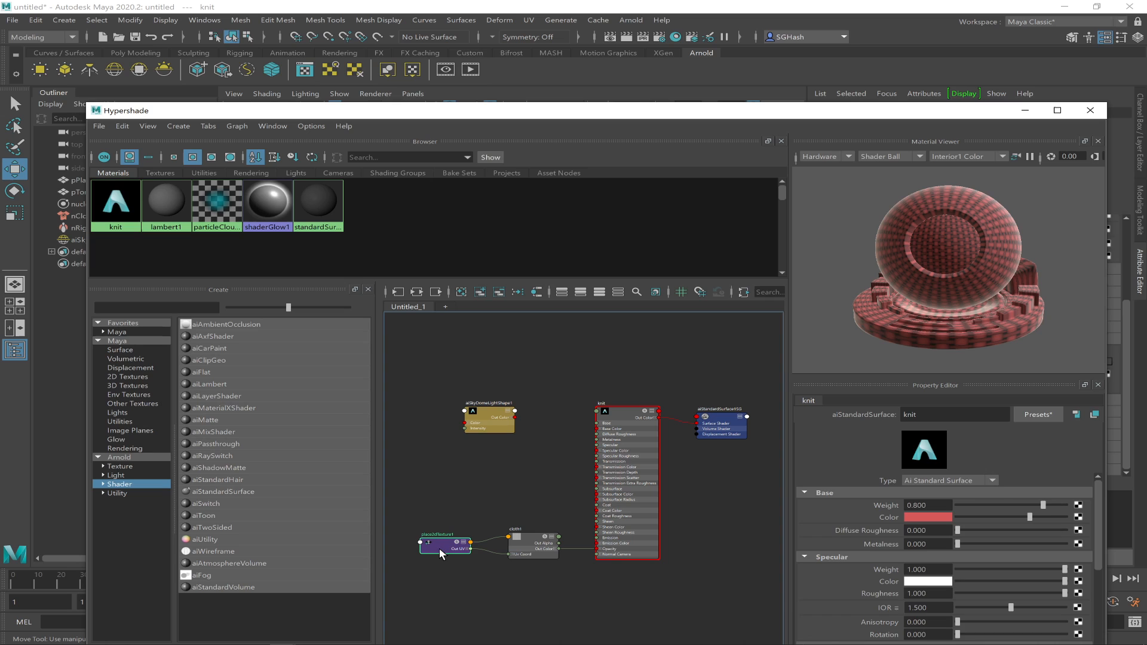
pyautogui.doubleClick(926, 528)
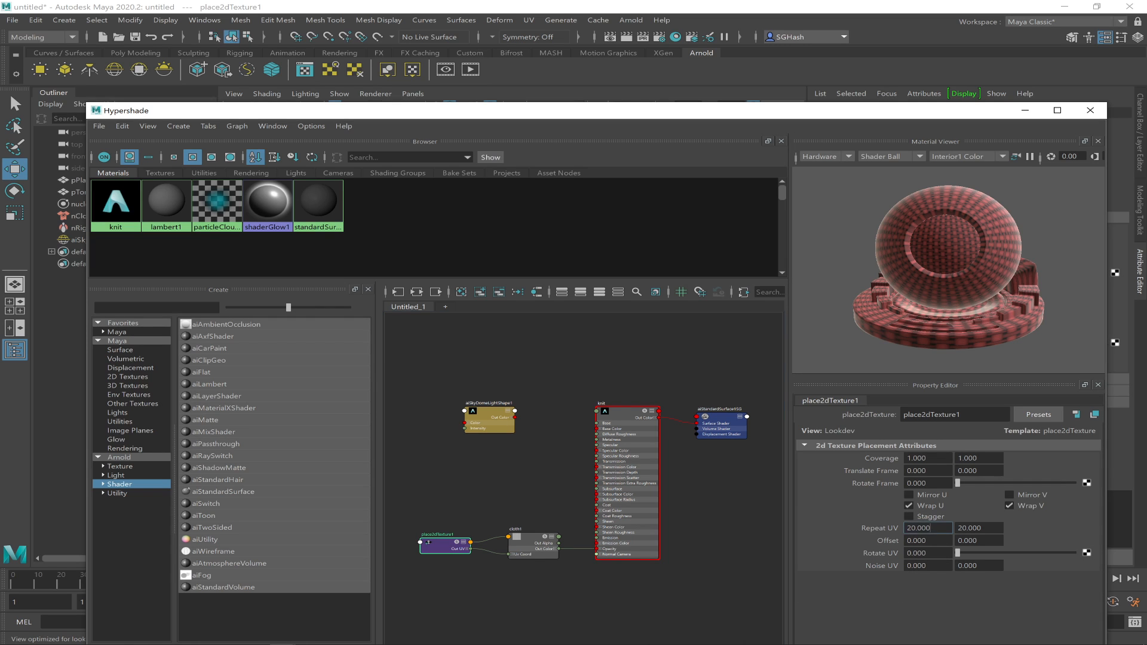
pyautogui.write('40')
pyautogui.press('Tab')
pyautogui.write('4')
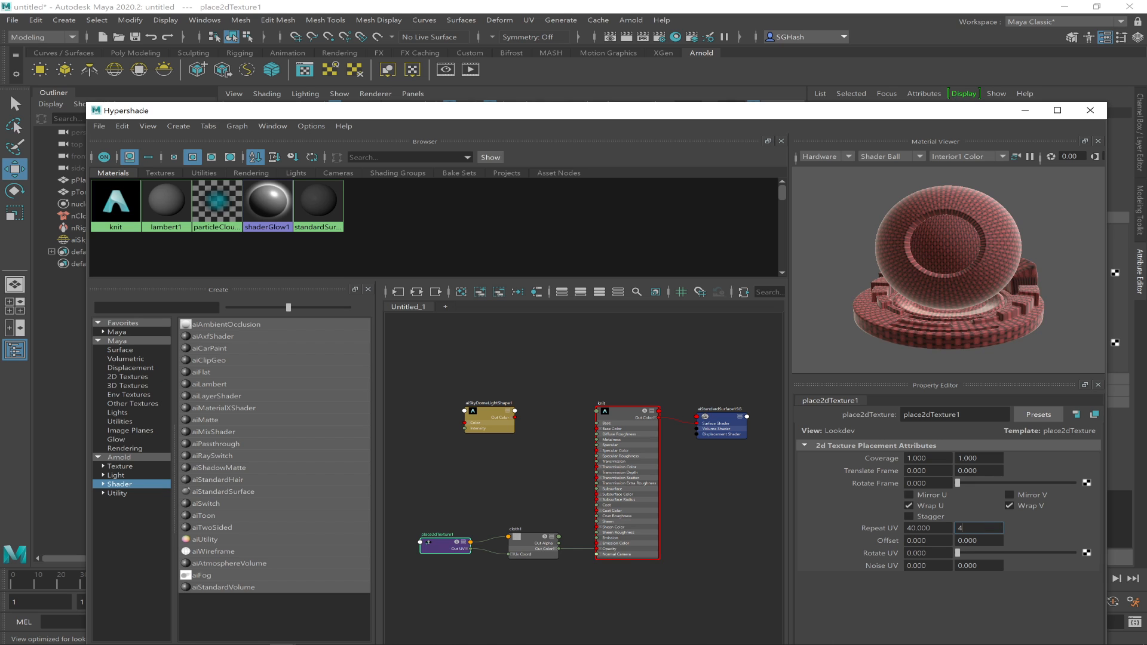
pyautogui.write('0')
pyautogui.press('Return')
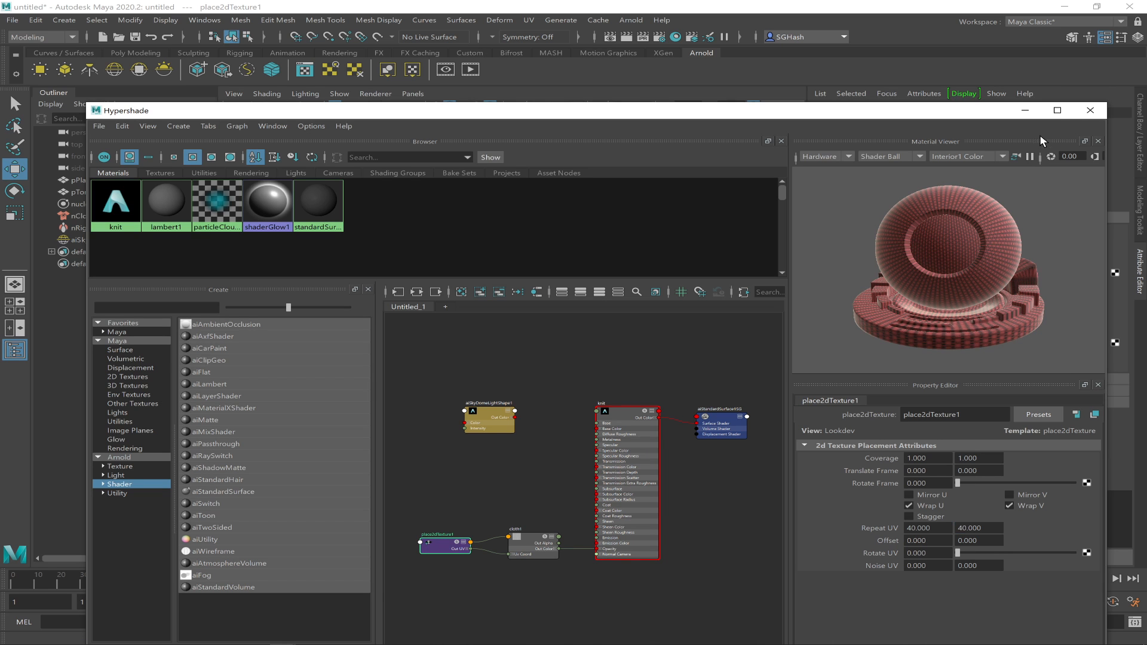
pyautogui.click(1025, 110)
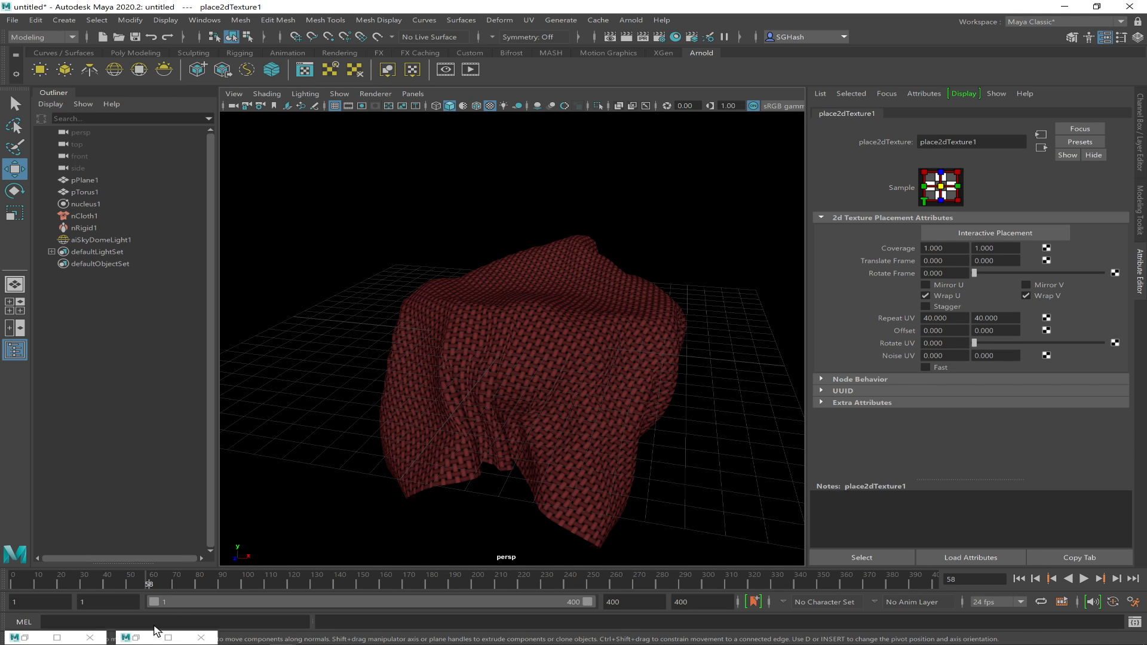
pyautogui.click(143, 637)
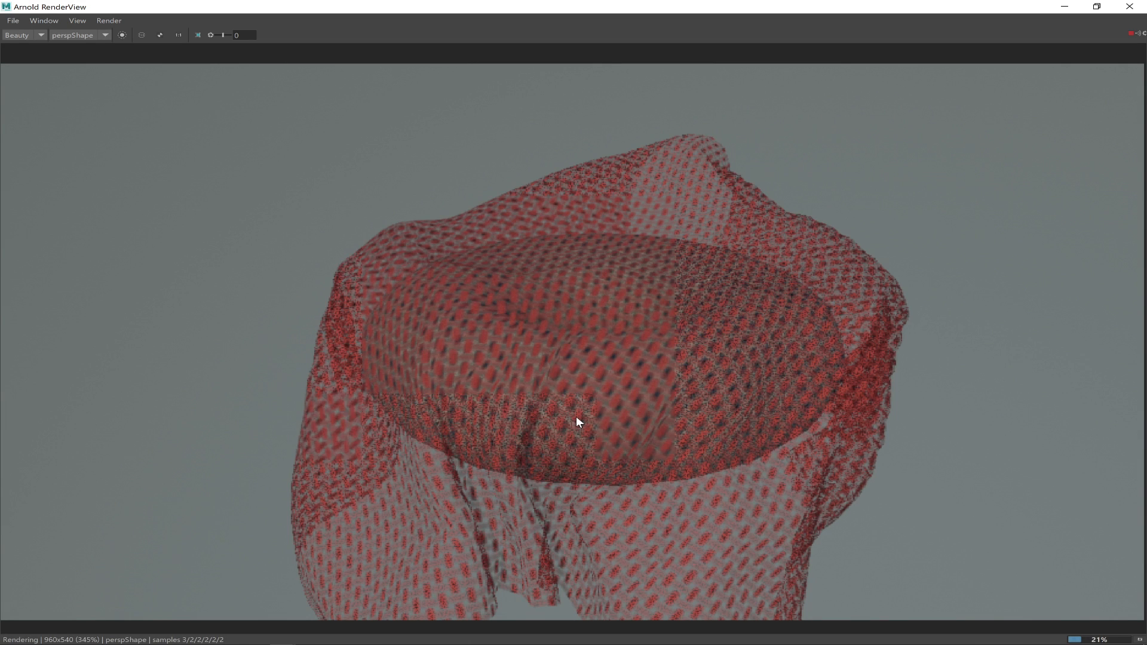
# - Switch to Chrome and search Google Images for "knit texture seamless" in a new tab
pyautogui.moveTo(254, 642)
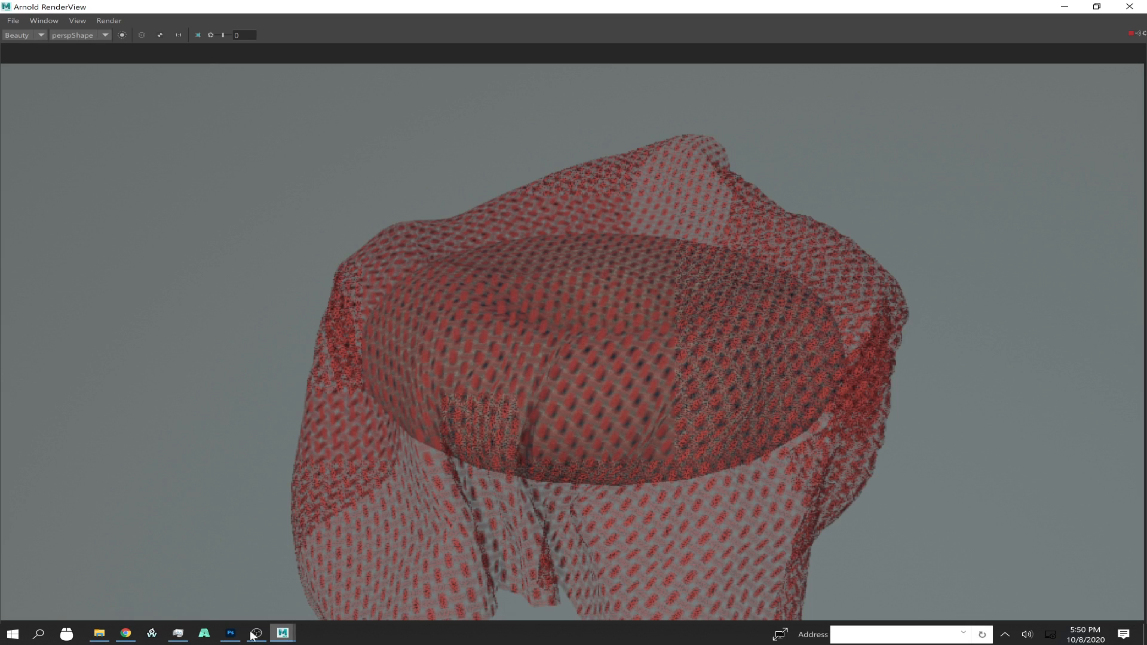
pyautogui.click(125, 634)
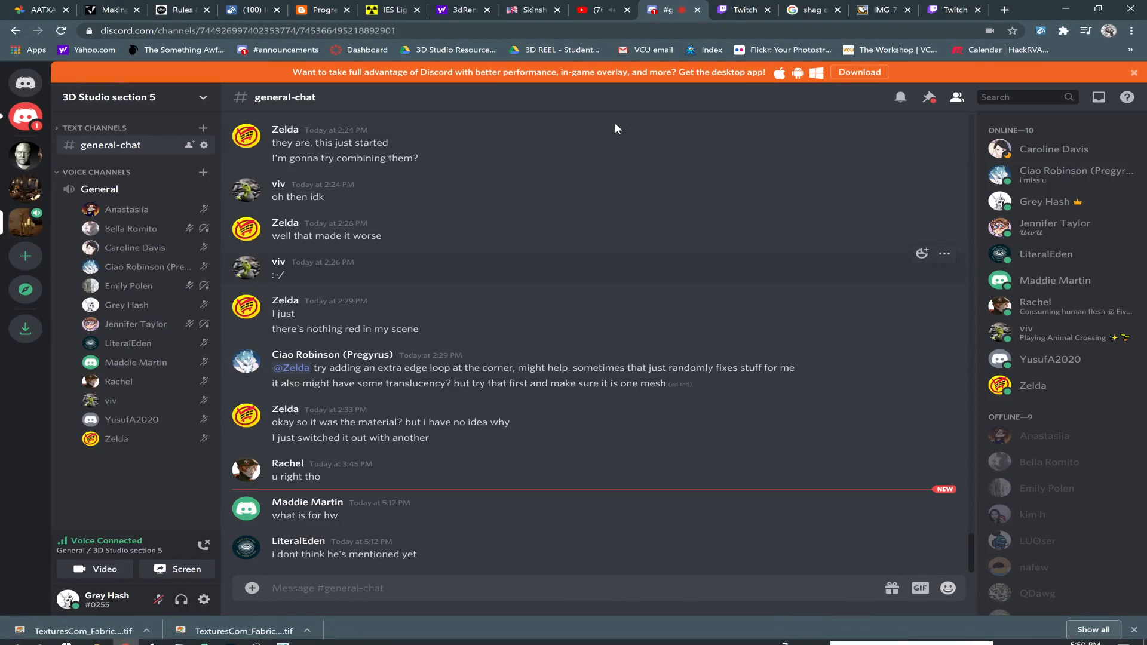
pyautogui.click(948, 7)
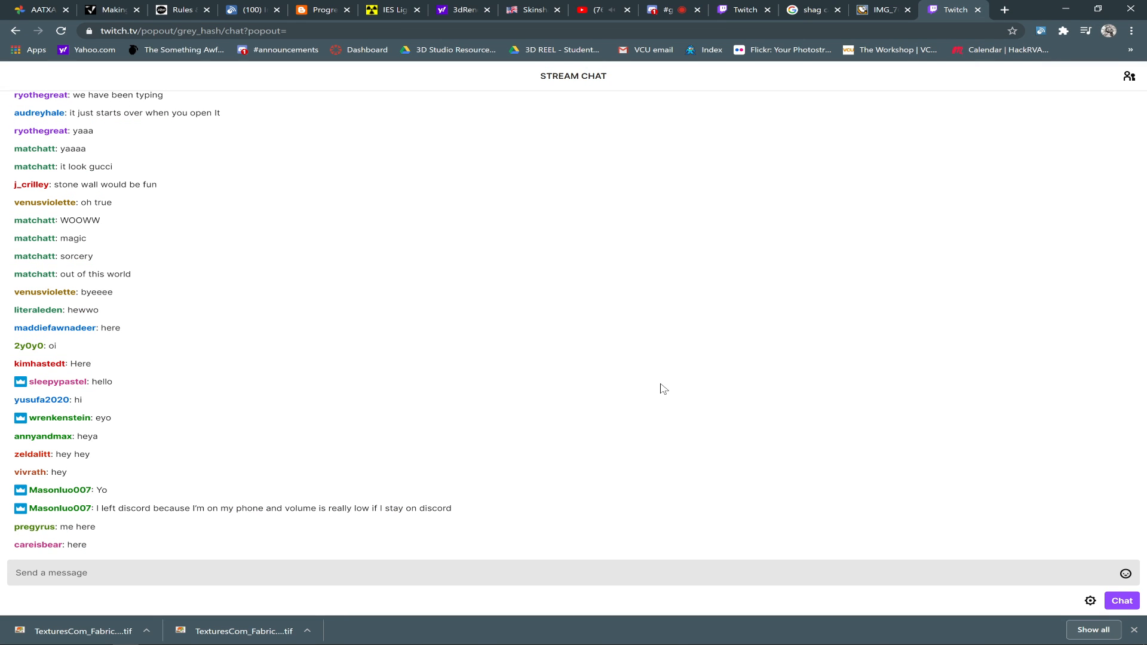
pyautogui.hotkey('ctrl', 't')
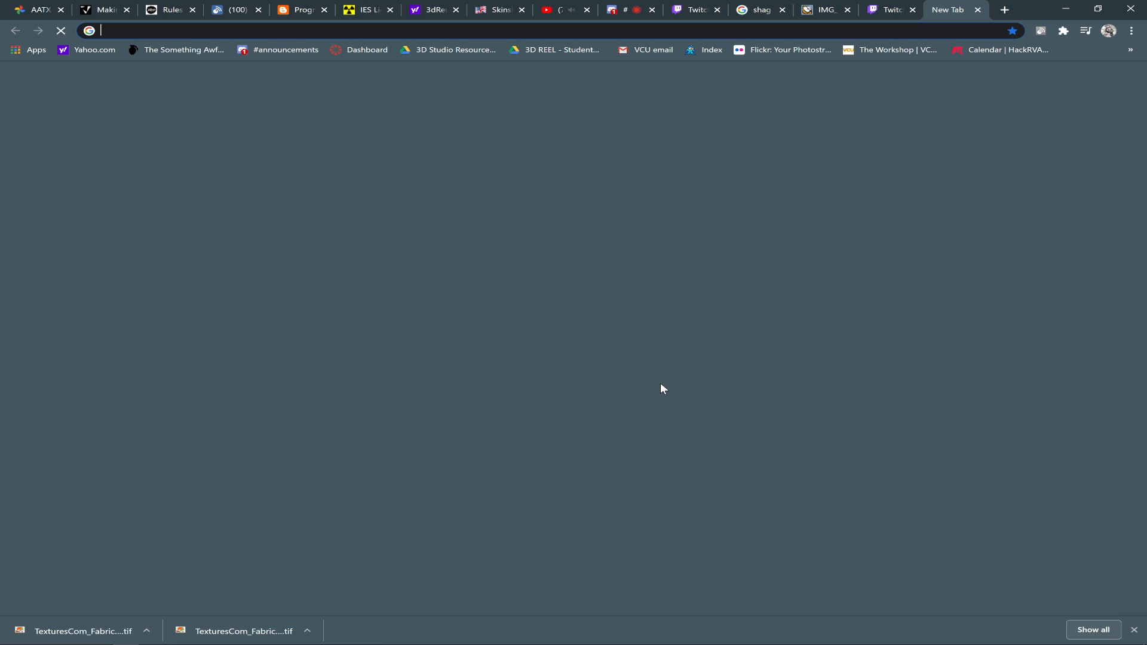
pyautogui.write('knit texture s')
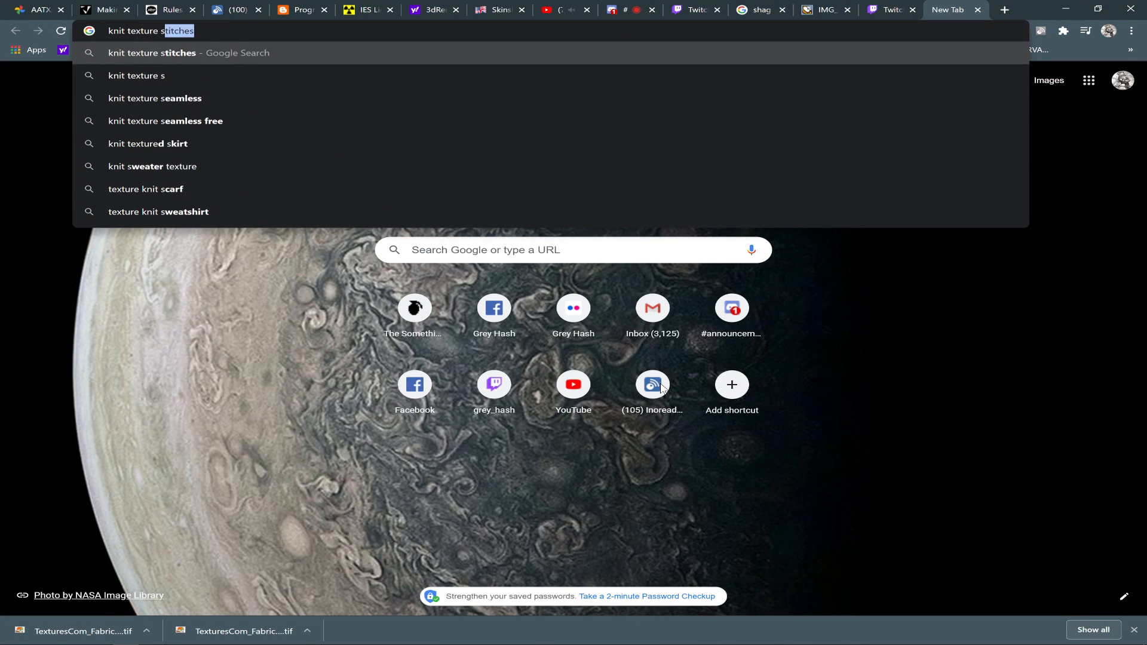
pyautogui.write('eamless')
pyautogui.press('Return')
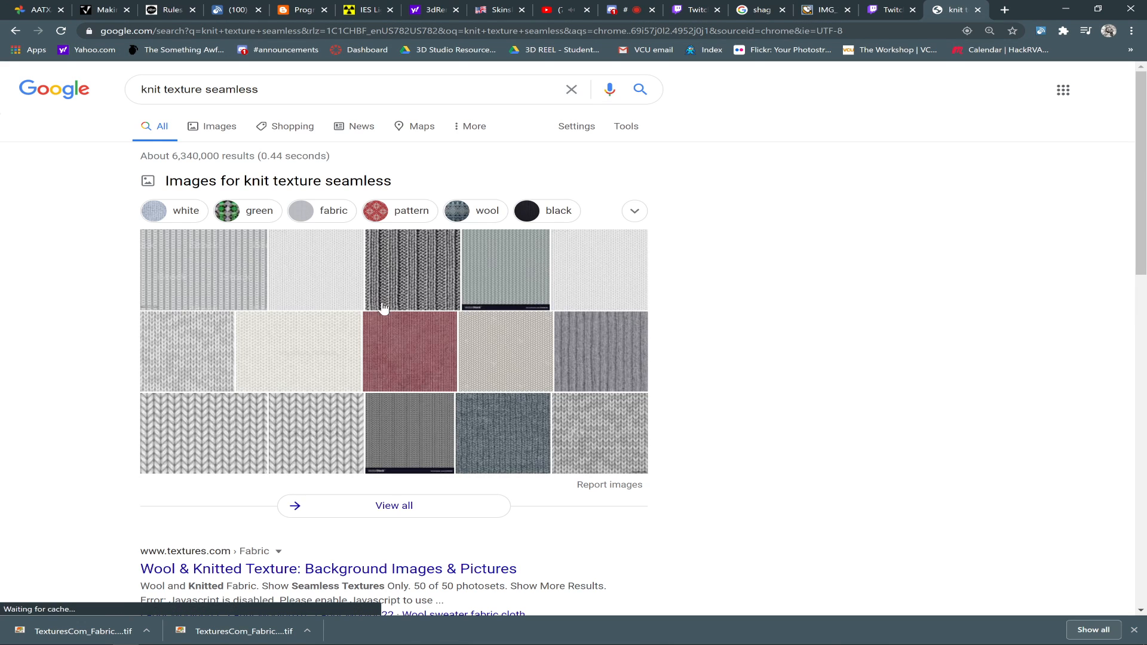
pyautogui.click(222, 126)
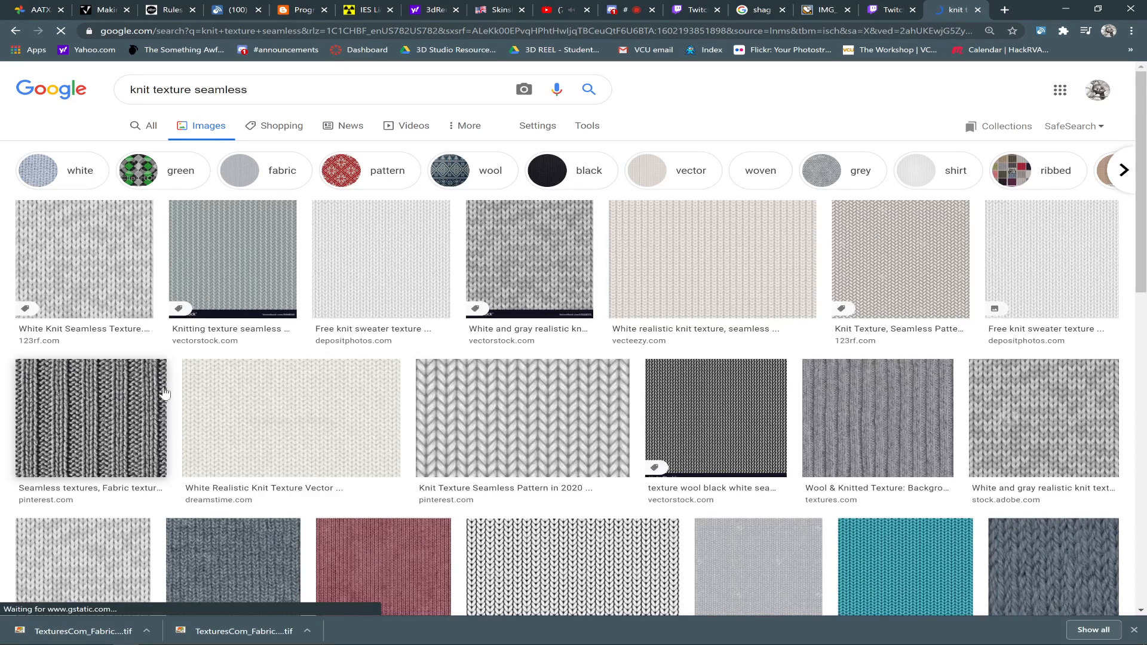
# - Preview the knit texture results and open the black and white wool knitting pattern image in a new tab
pyautogui.click(517, 262)
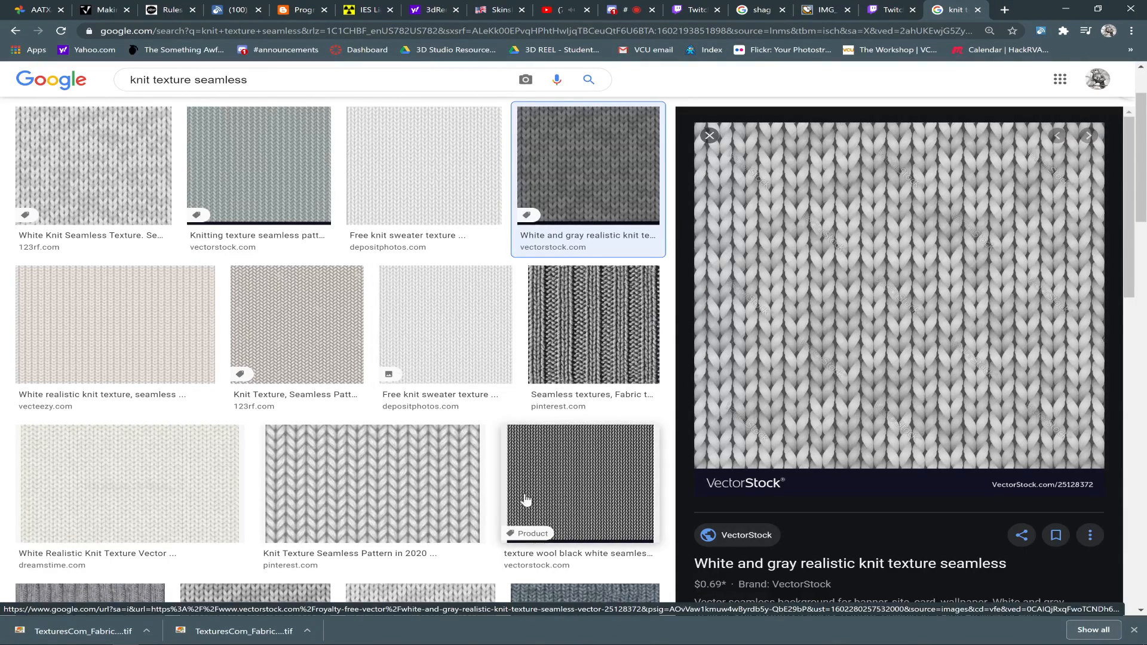
pyautogui.click(545, 484)
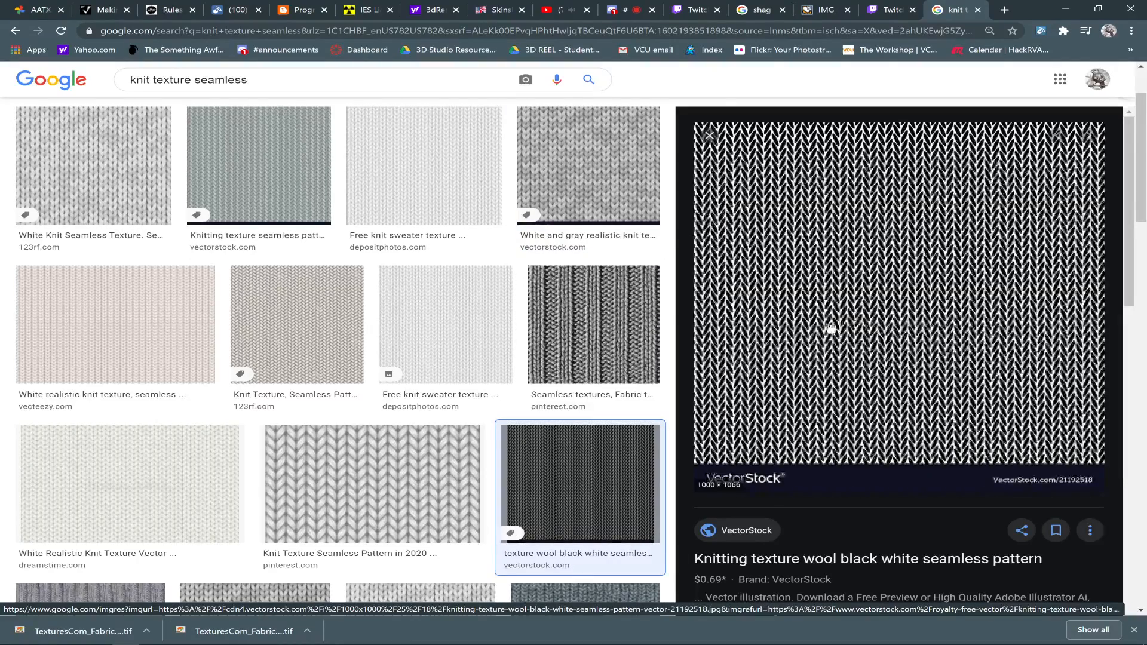
pyautogui.rightClick(819, 293)
pyautogui.click(885, 400)
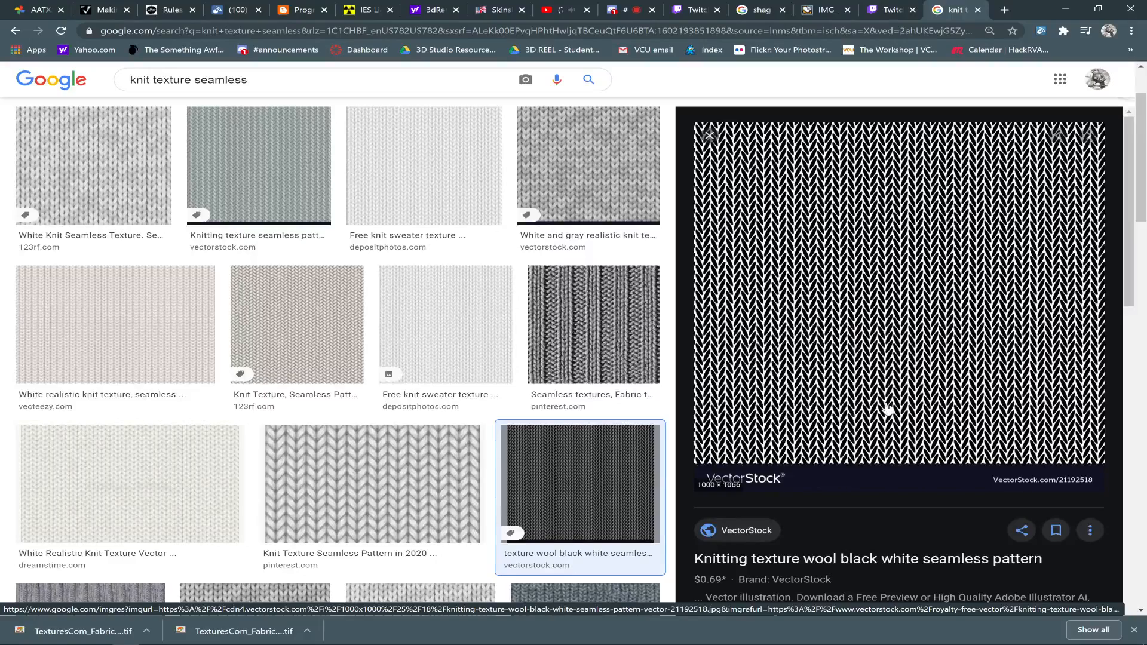
pyautogui.click(959, 10)
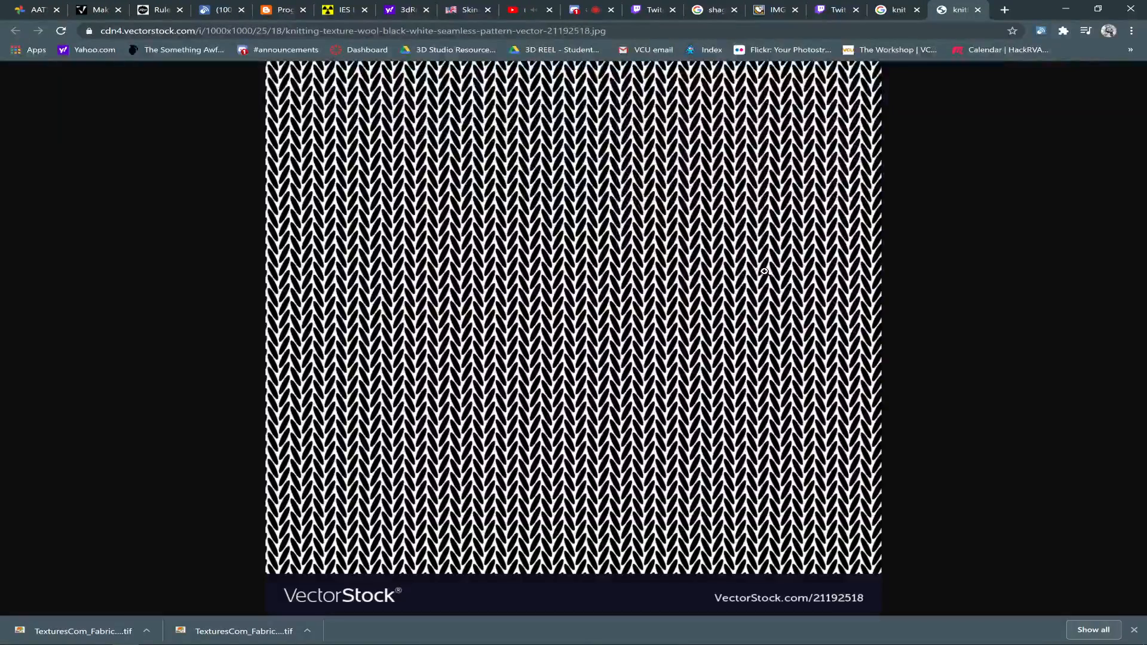
# - Save the knitting pattern image to the Desktop as knitting-texture-wool-black-white-seamless-pattern-vector-21192518.jpg
pyautogui.rightClick(612, 208)
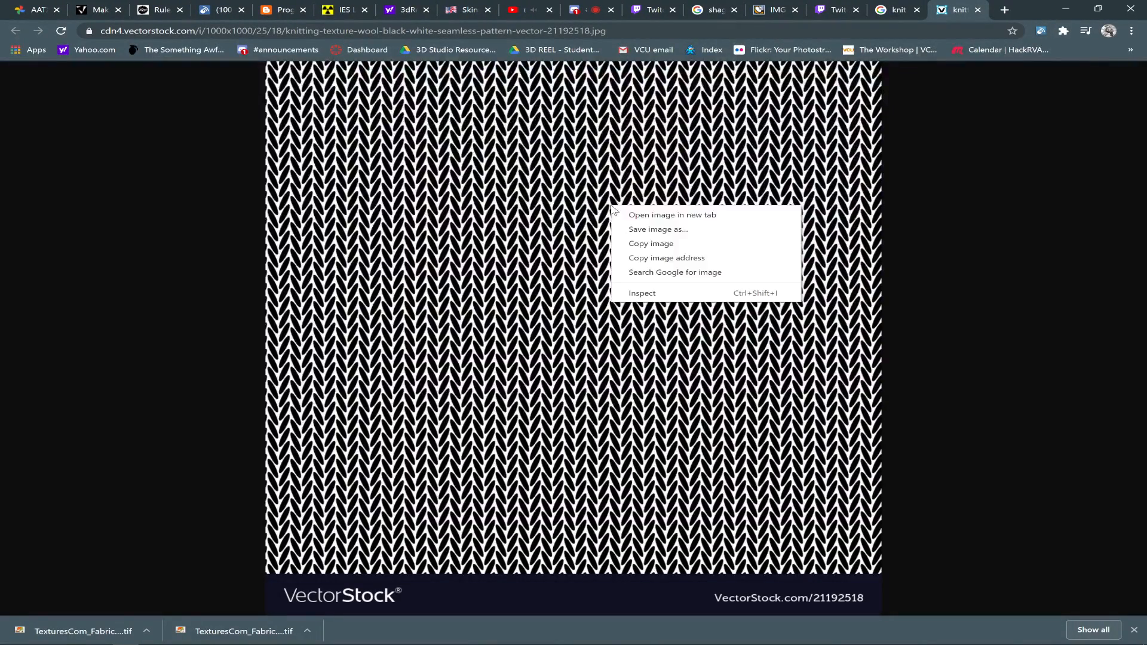
pyautogui.click(669, 231)
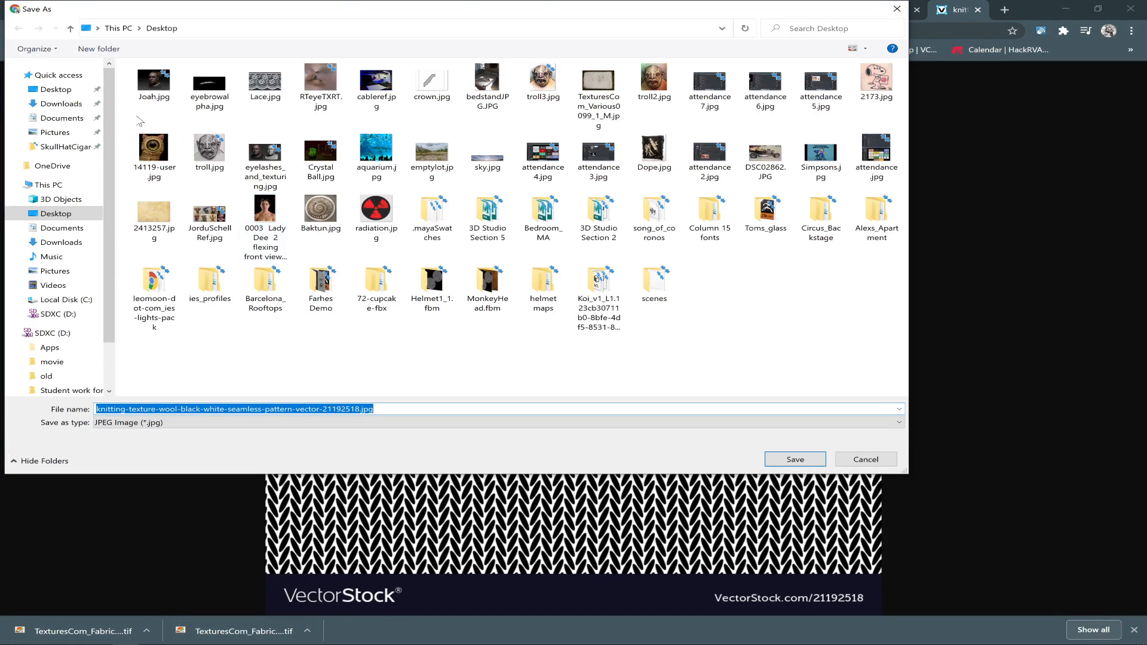
pyautogui.click(56, 89)
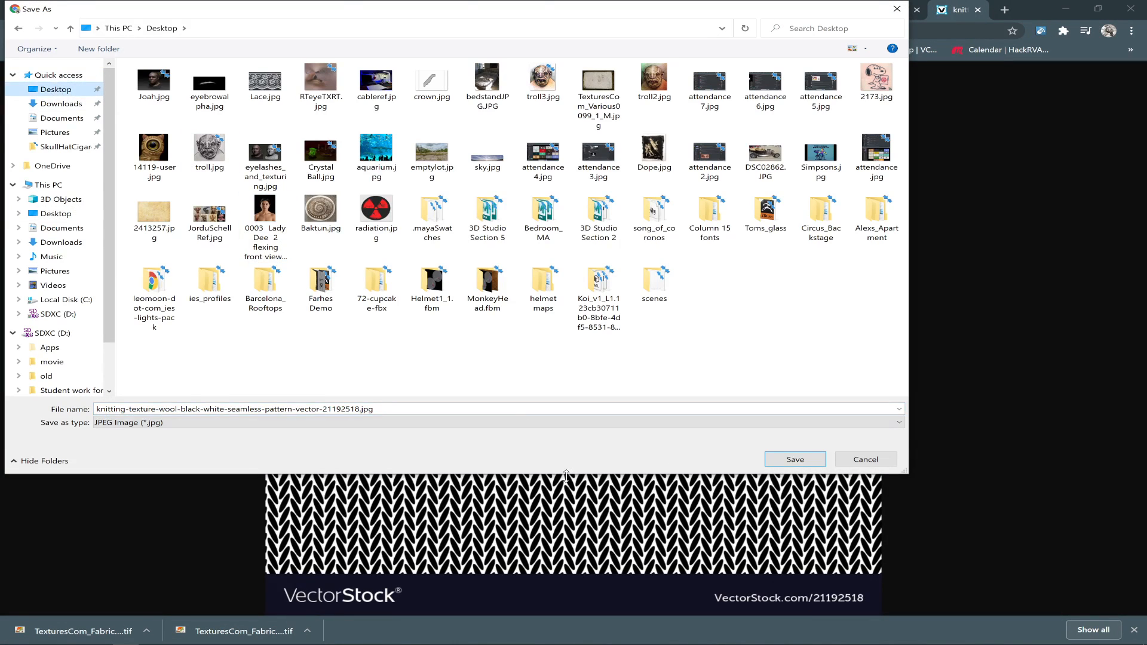
pyautogui.click(798, 459)
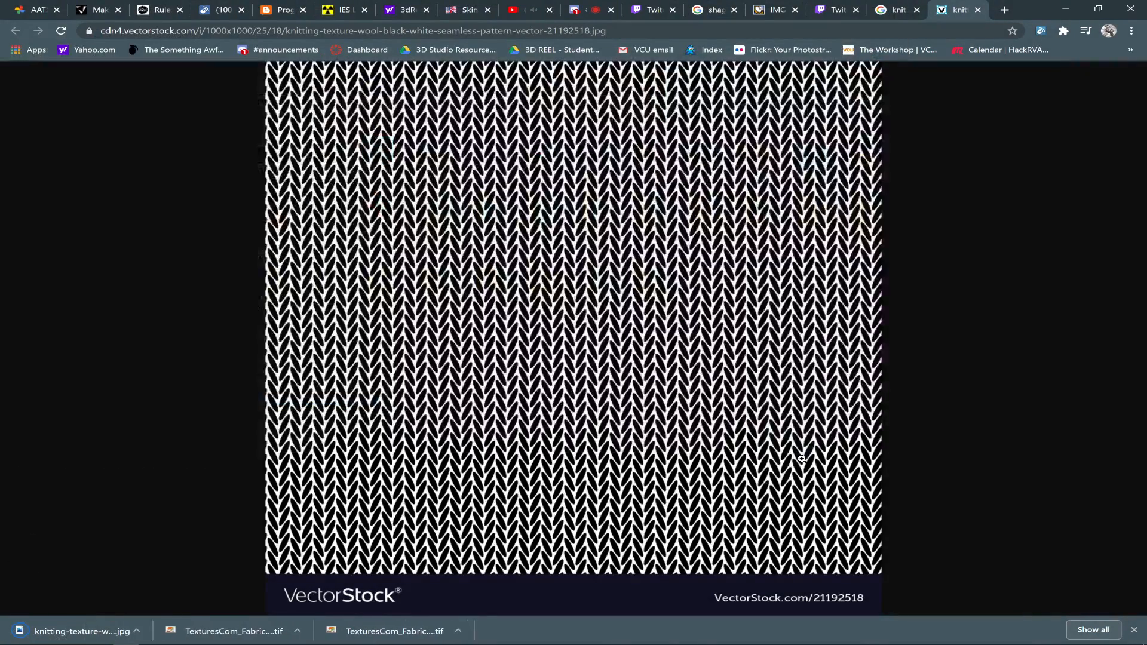
# - Switch back to Maya, minimize the Arnold RenderView, and bring up the knit material's properties in the Hypershade
pyautogui.hotkey('alt', 'Tab')
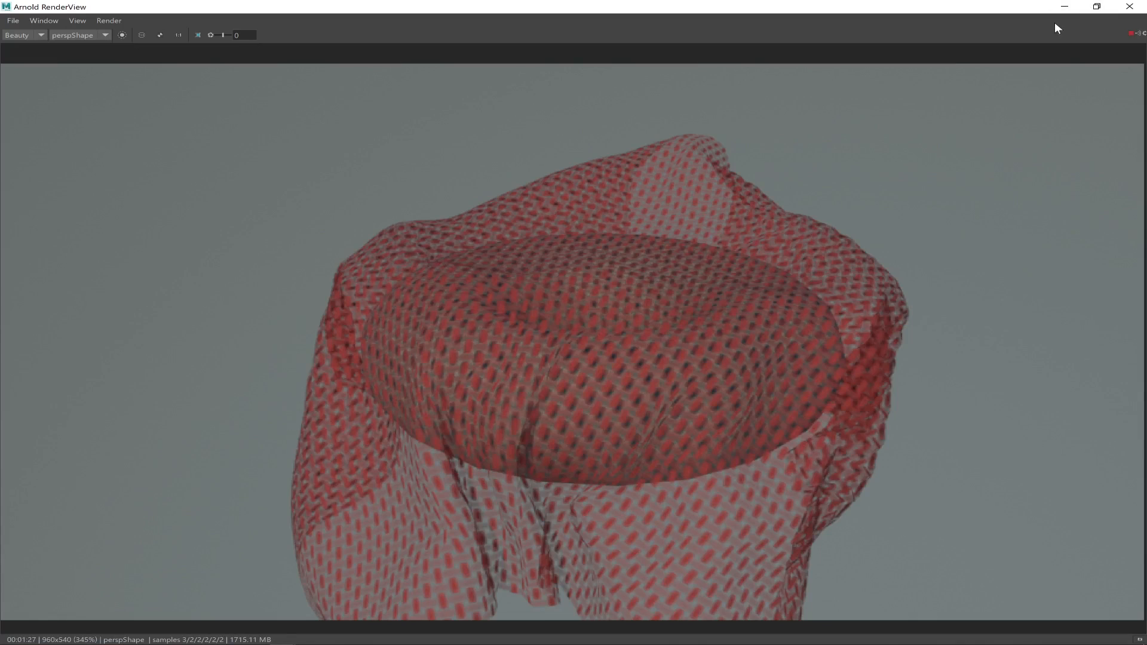
pyautogui.click(1065, 6)
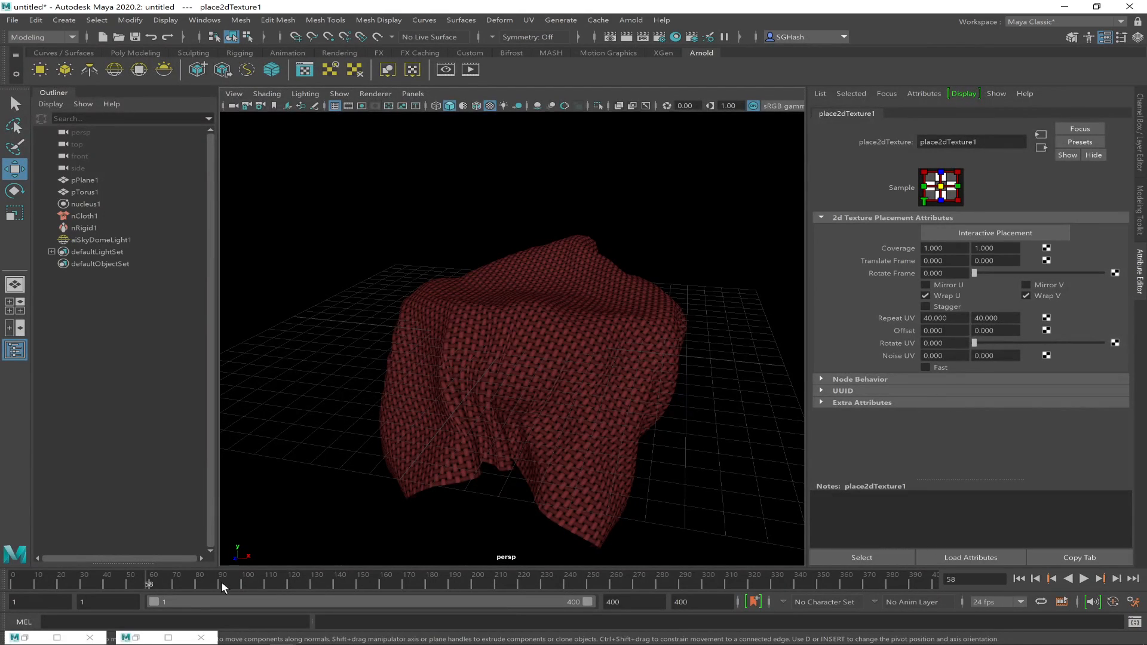
pyautogui.click(586, 366)
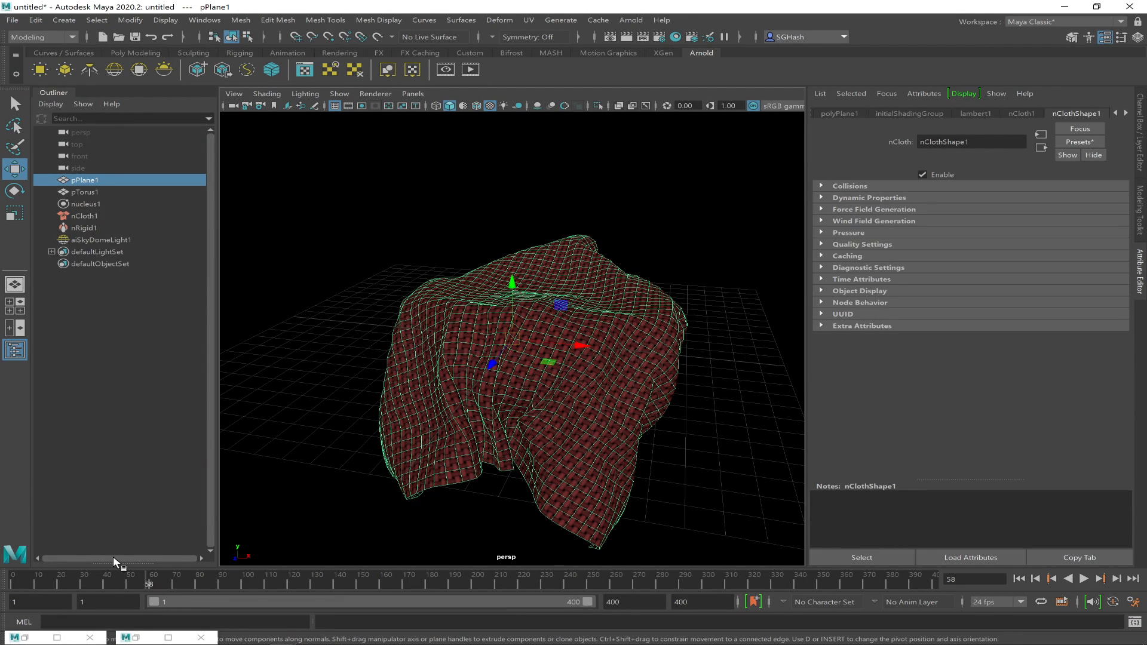
pyautogui.click(26, 637)
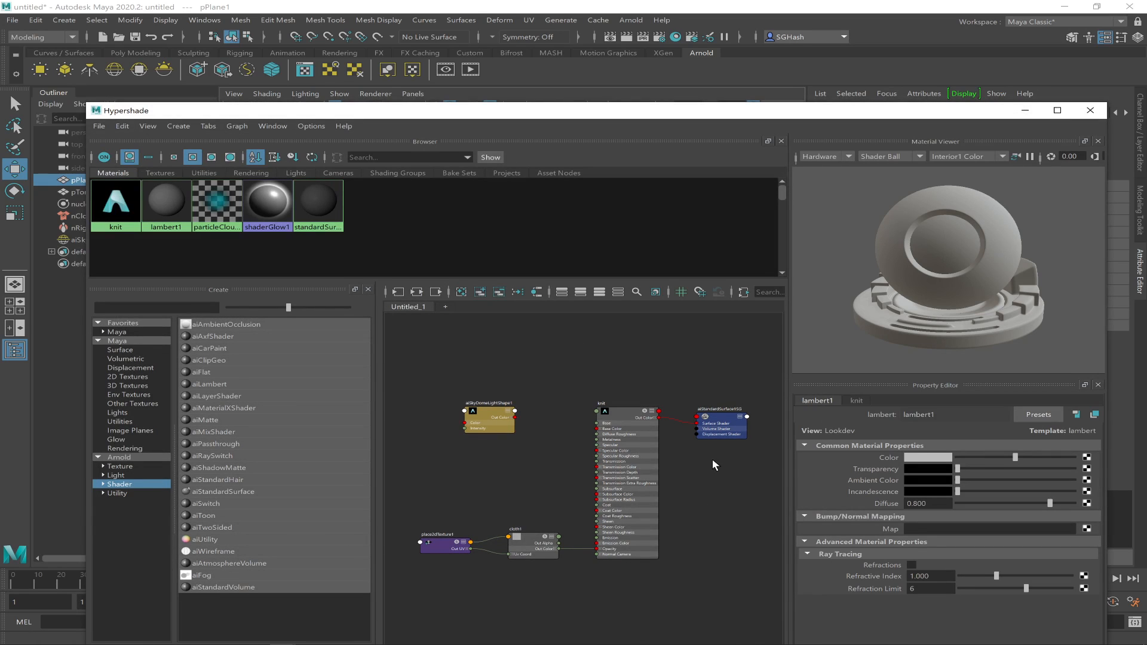
pyautogui.click(542, 536)
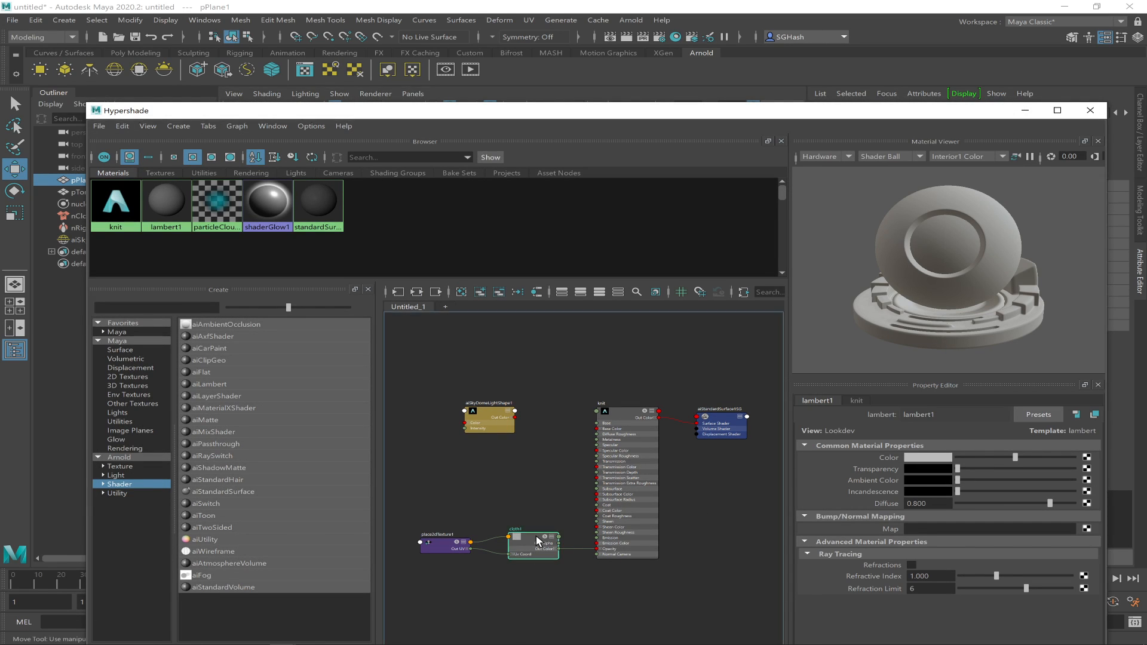
pyautogui.click(626, 413)
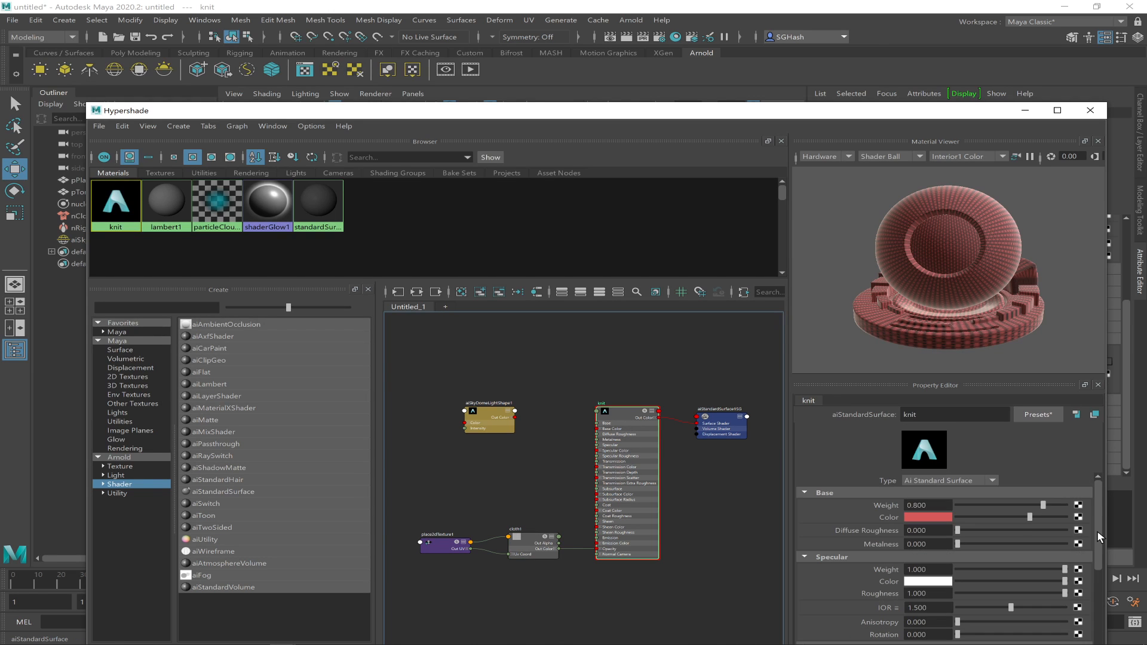
# - Break the cloth texture's connection to the Opacity attribute in the knit material's Geometry settings
pyautogui.moveTo(1097, 528); pyautogui.dragTo(1091, 610)
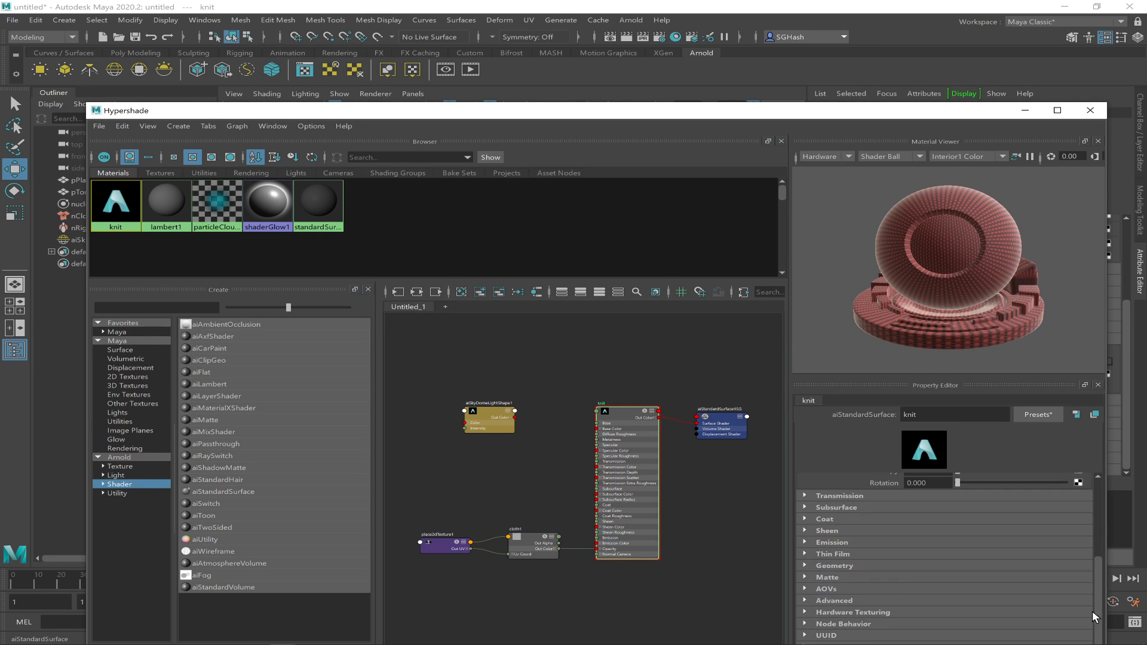
pyautogui.click(840, 566)
pyautogui.rightClick(883, 589)
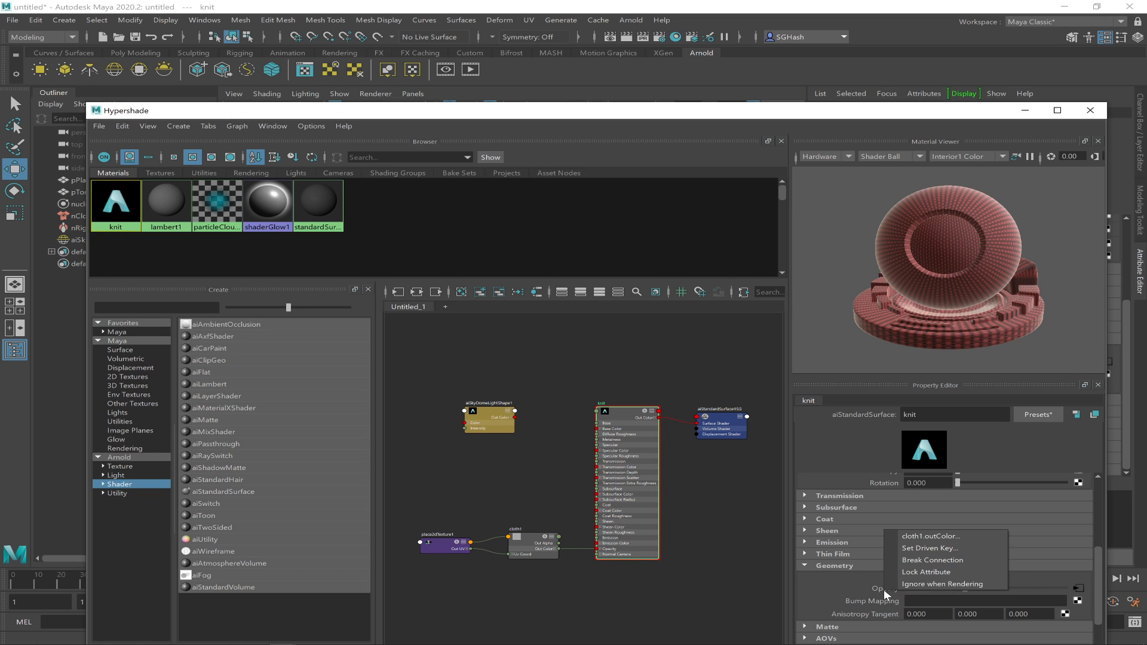
pyautogui.click(934, 560)
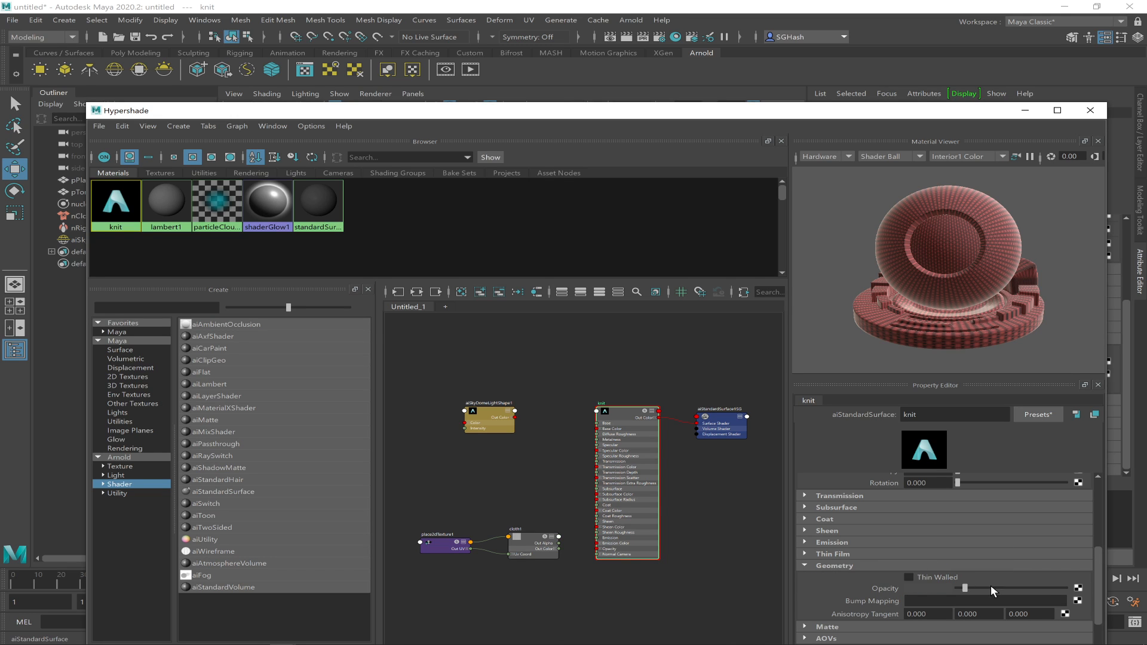
# - Map a File texture to the knit material's opacity and move the Hypershade clear of the Attribute Editor
pyautogui.click(1078, 588)
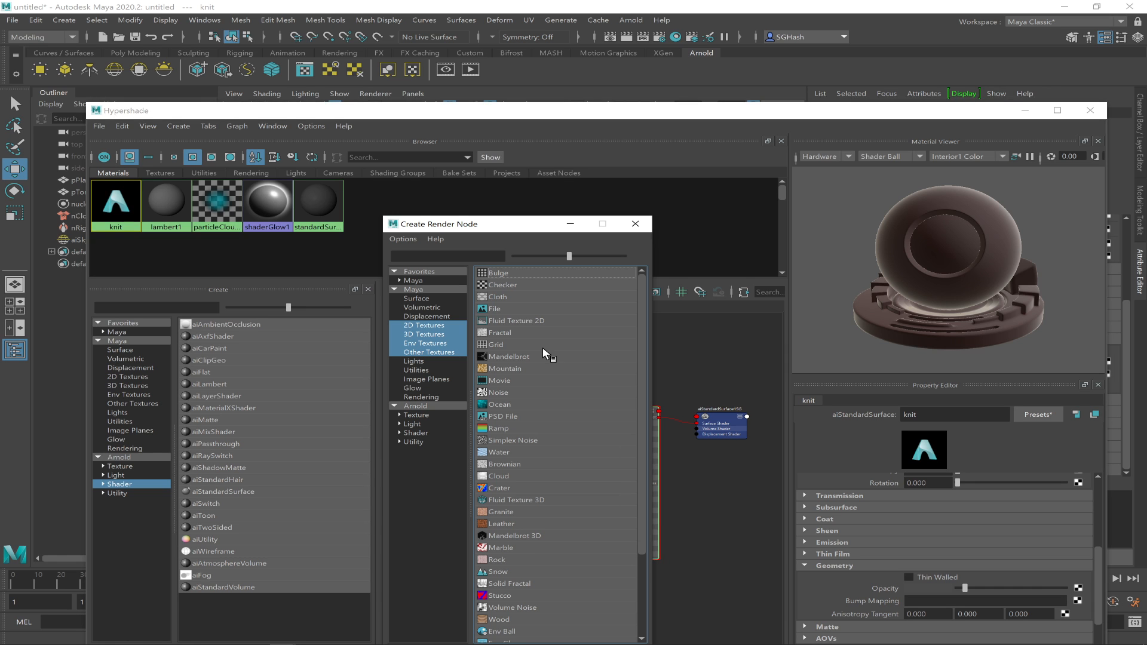
pyautogui.click(494, 298)
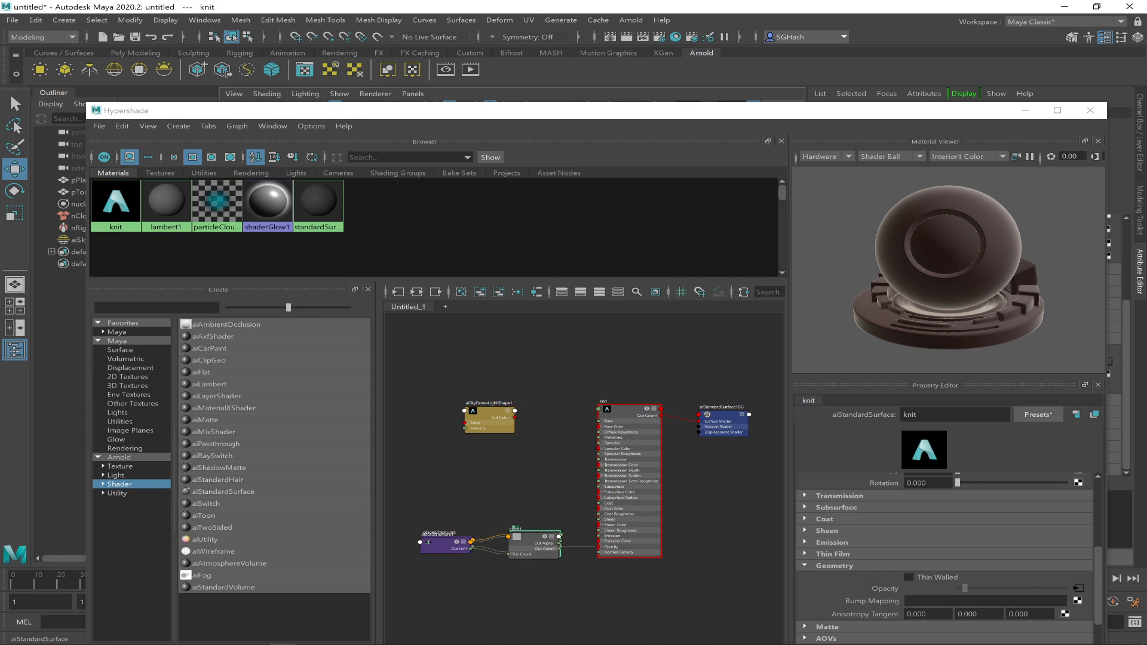
pyautogui.click(1078, 589)
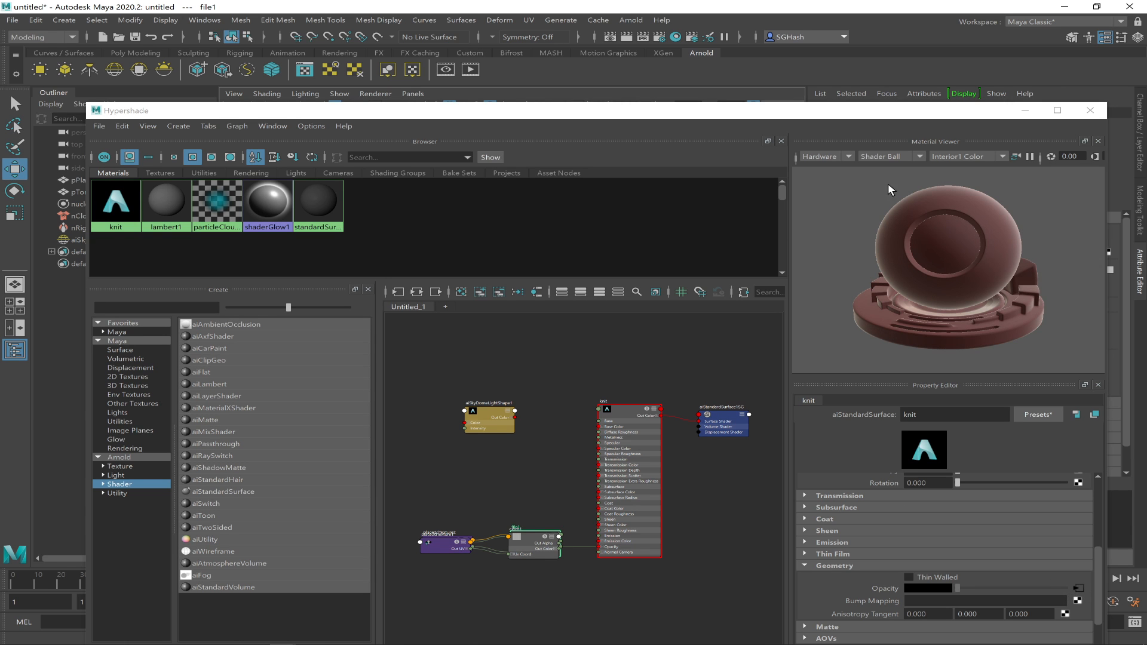
pyautogui.moveTo(813, 124); pyautogui.dragTo(405, 110)
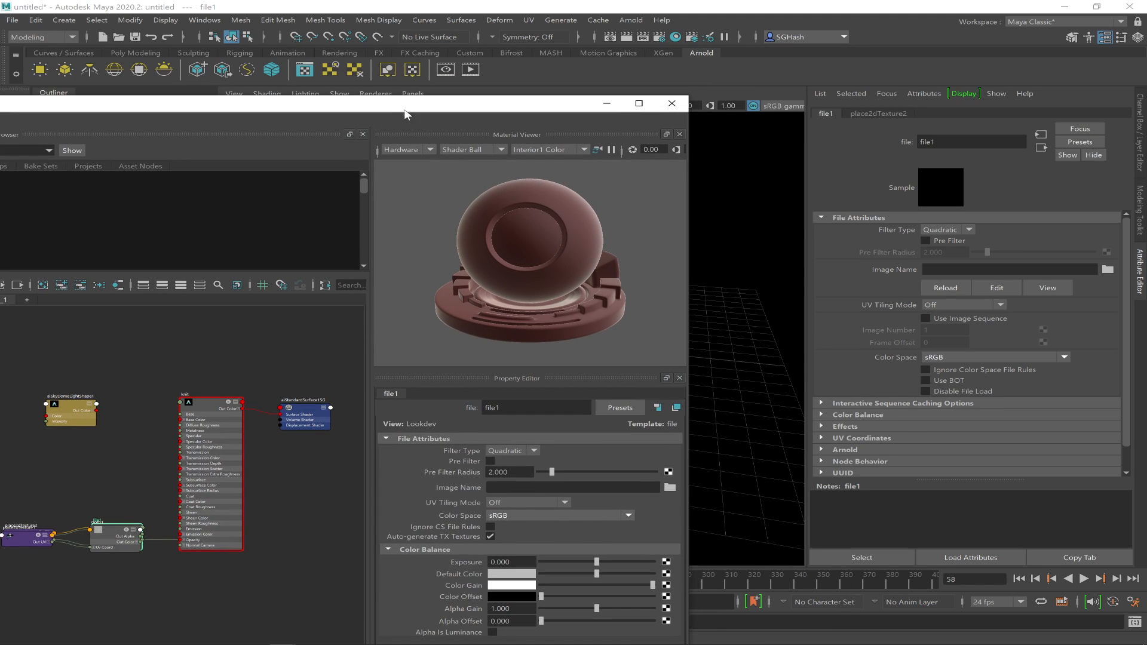
# - Load knitting-texture-wool-black-white-seamless-pattern-vector-21192518.jpg from the Desktop as the opacity file texture's image
pyautogui.click(669, 488)
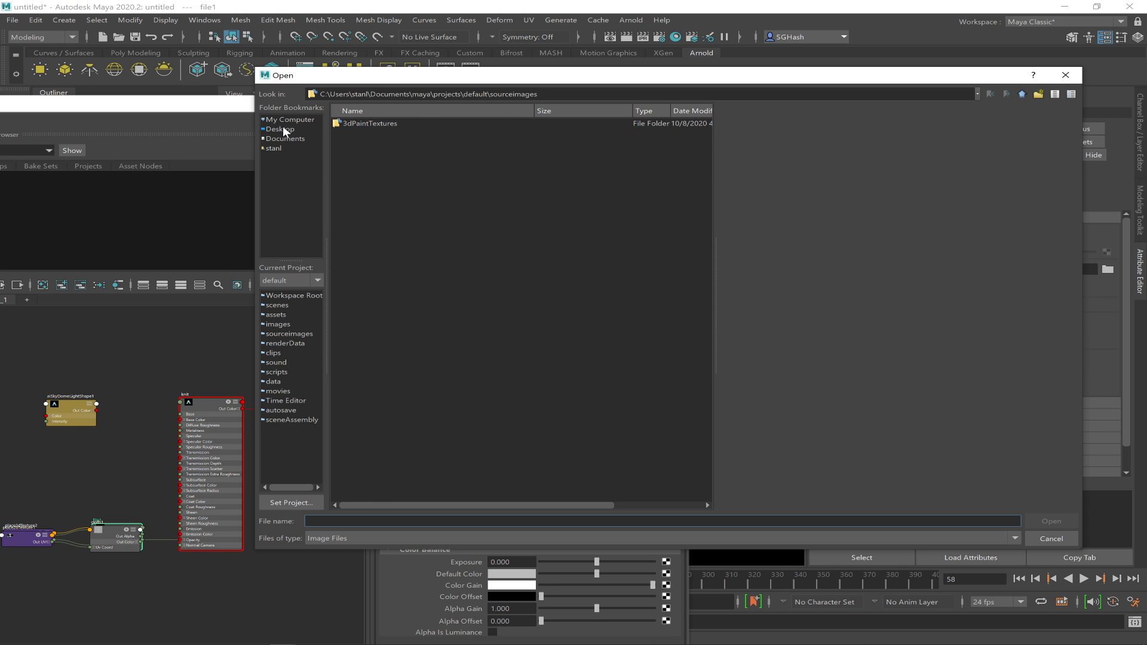
pyautogui.click(282, 127)
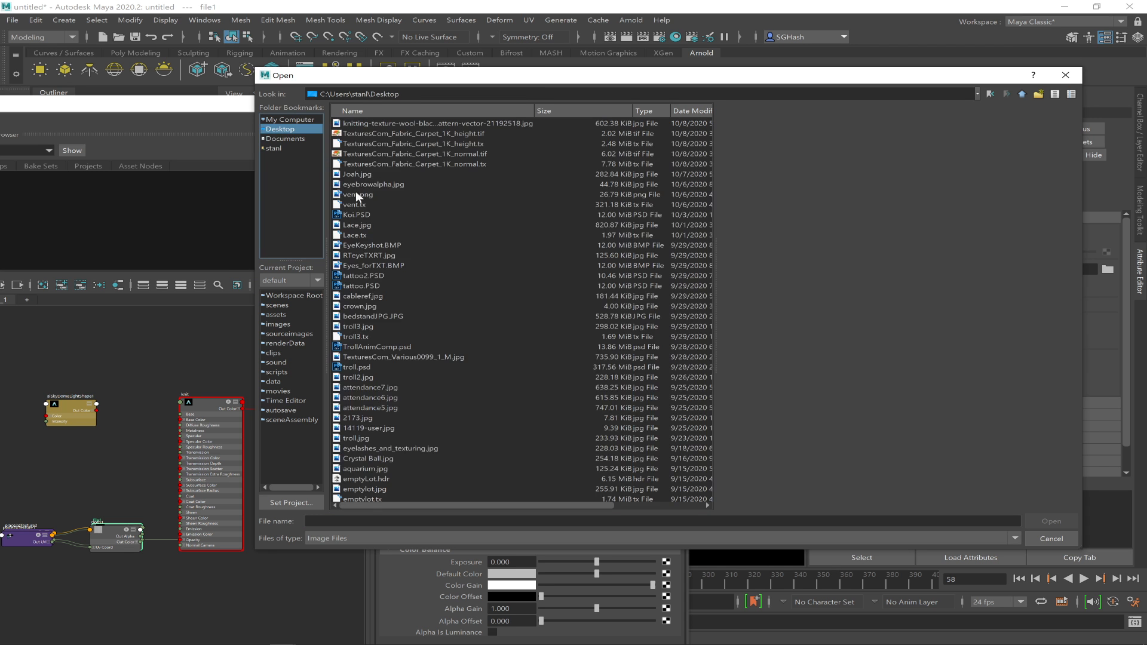
pyautogui.click(380, 122)
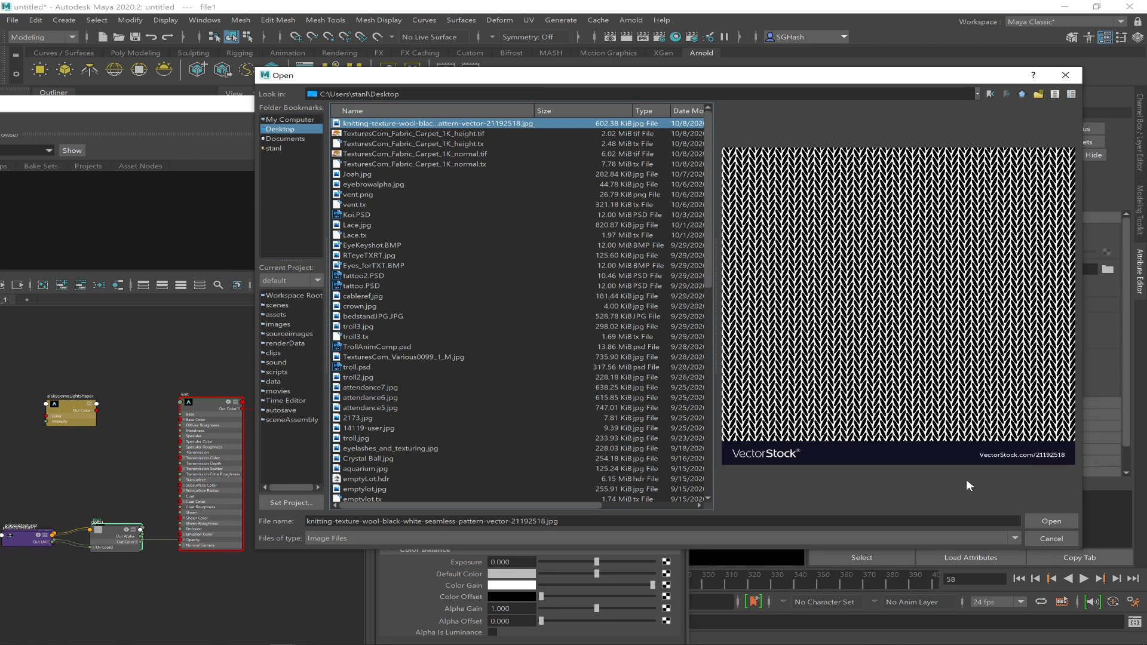
pyautogui.click(1032, 521)
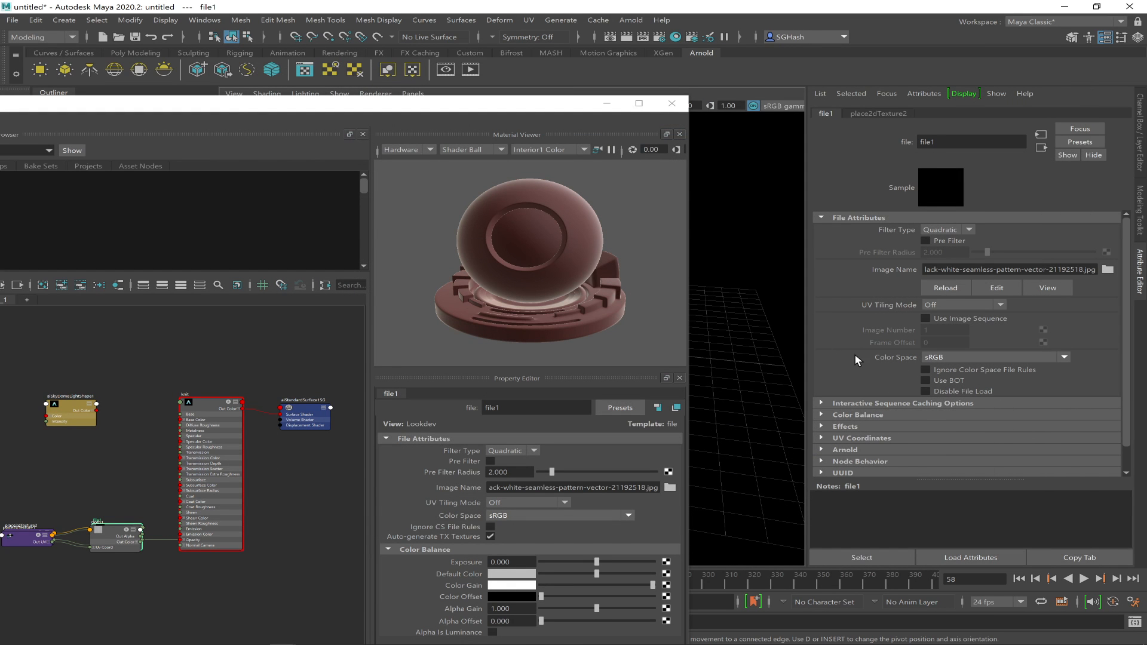
# - Turn on Invert in the opacity file texture's effects and inspect the knit pattern up close on the cloth in the viewport
pyautogui.click(872, 427)
pyautogui.click(931, 462)
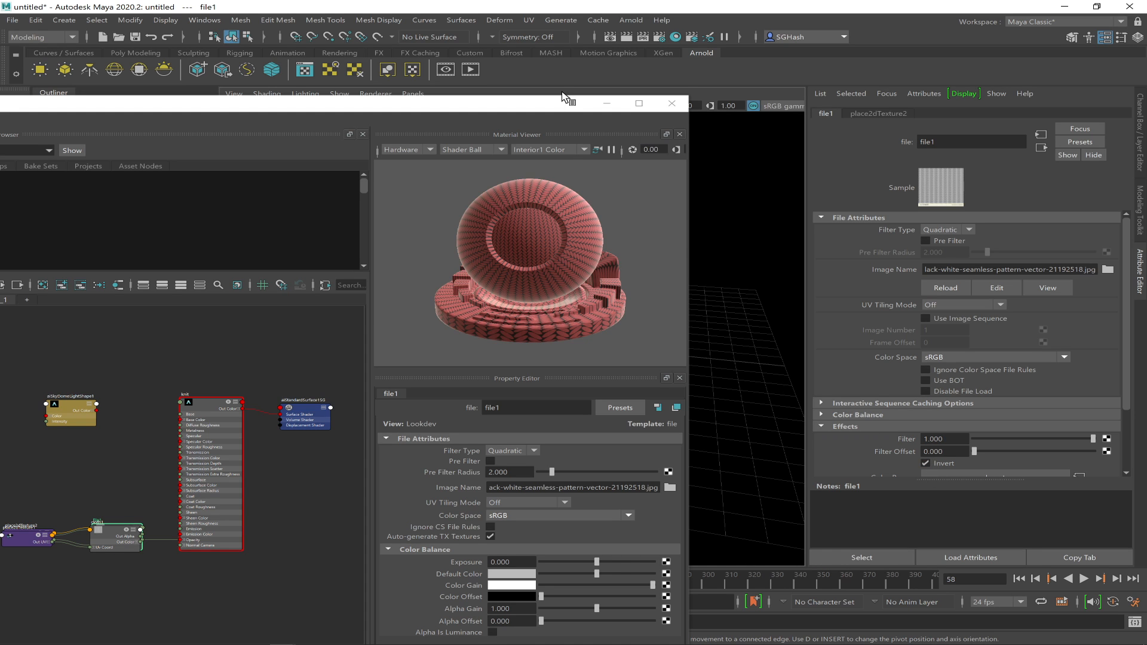
pyautogui.click(606, 104)
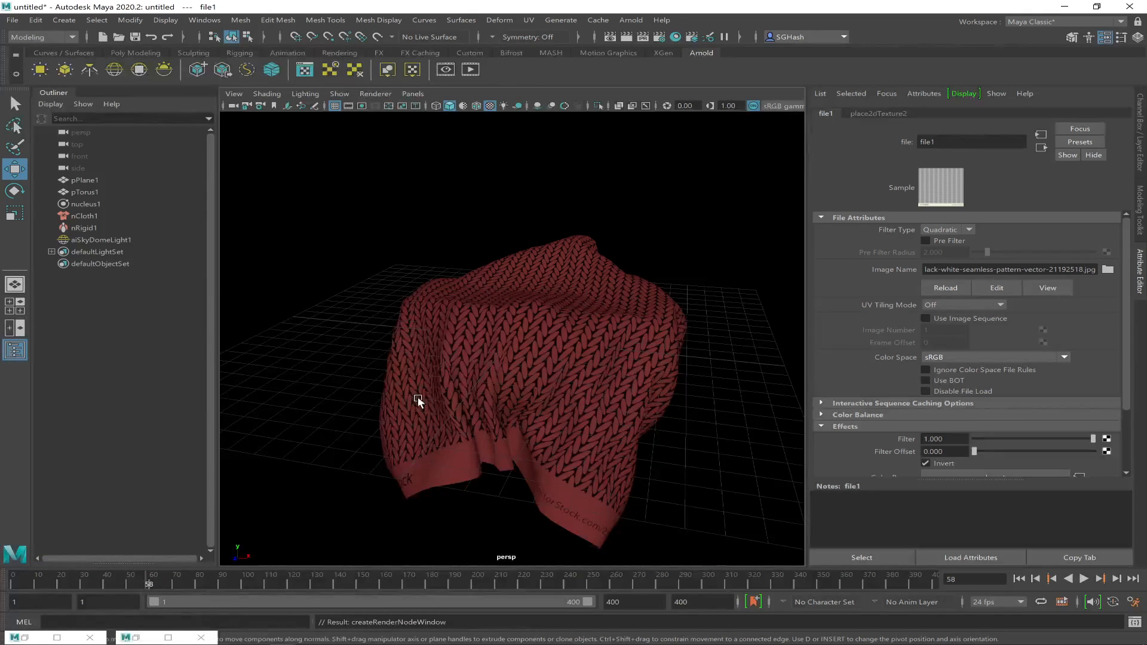
pyautogui.keyDown('alt'); pyautogui.moveTo(515, 345); pyautogui.dragTo(634, 361, button='right'); pyautogui.keyUp('alt')
pyautogui.scroll(5, 629, 368)
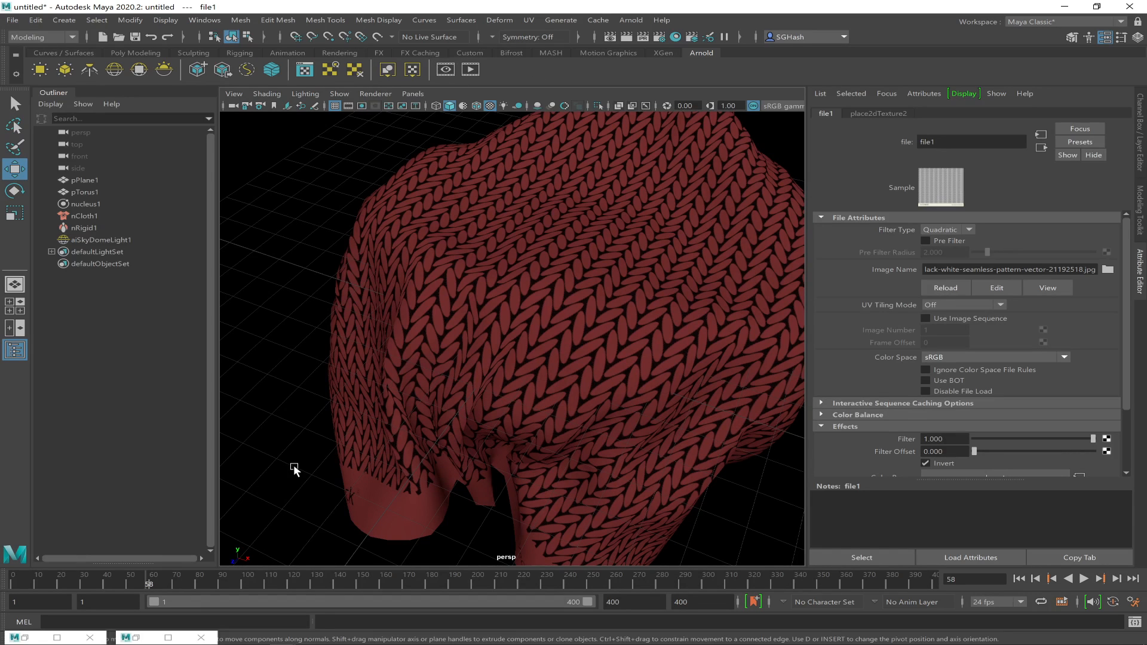
# - Render a close-up of the draped cloth with the new knit opacity texture in the Arnold RenderView
pyautogui.click(25, 637)
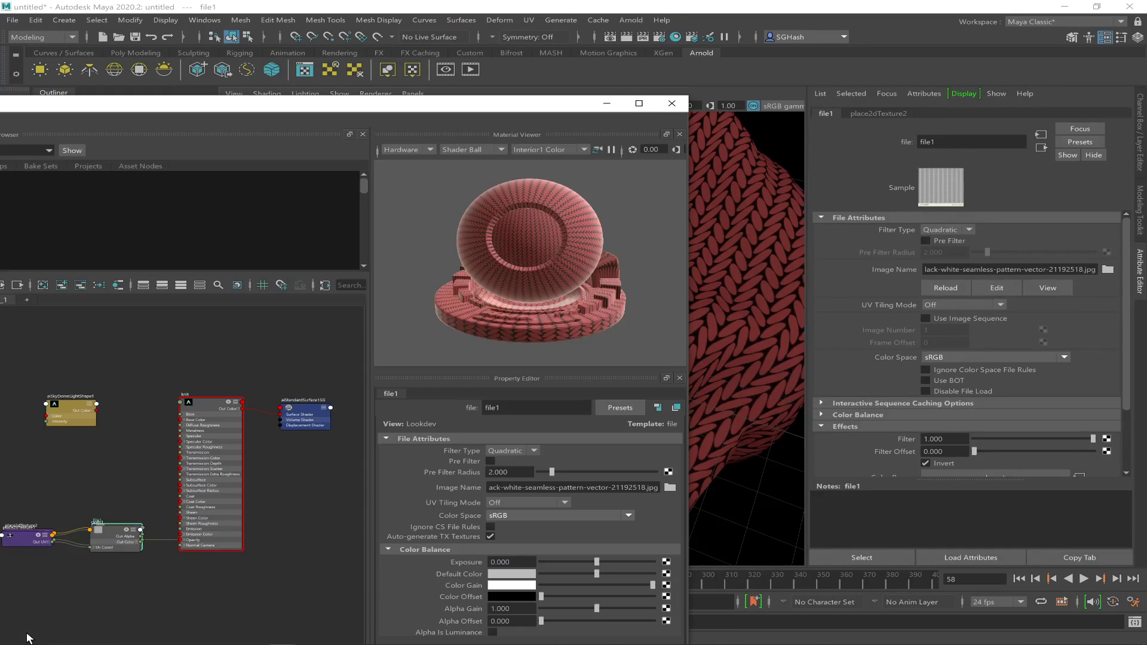
pyautogui.click(607, 103)
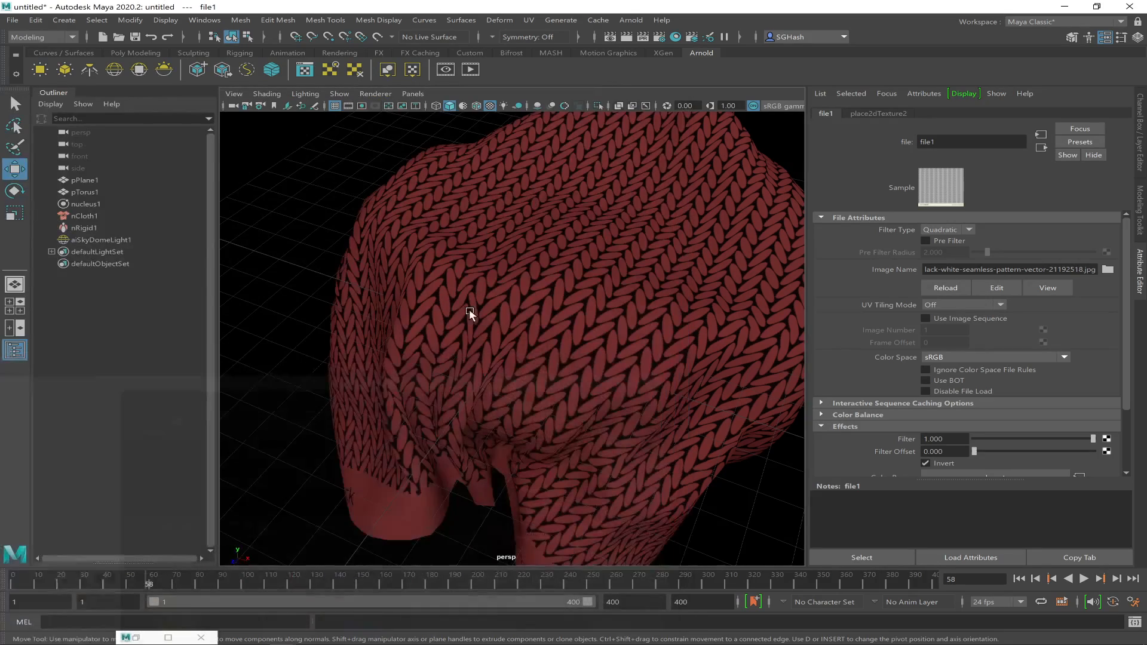
pyautogui.click(129, 639)
pyautogui.click(144, 565)
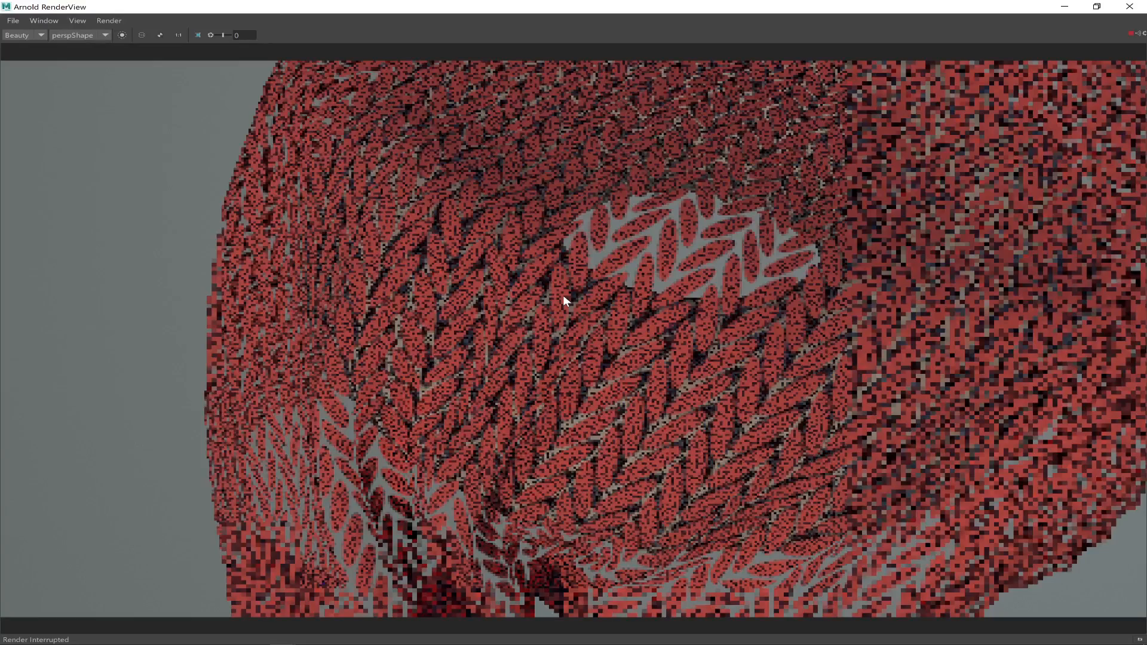
pyautogui.moveTo(410, 641)
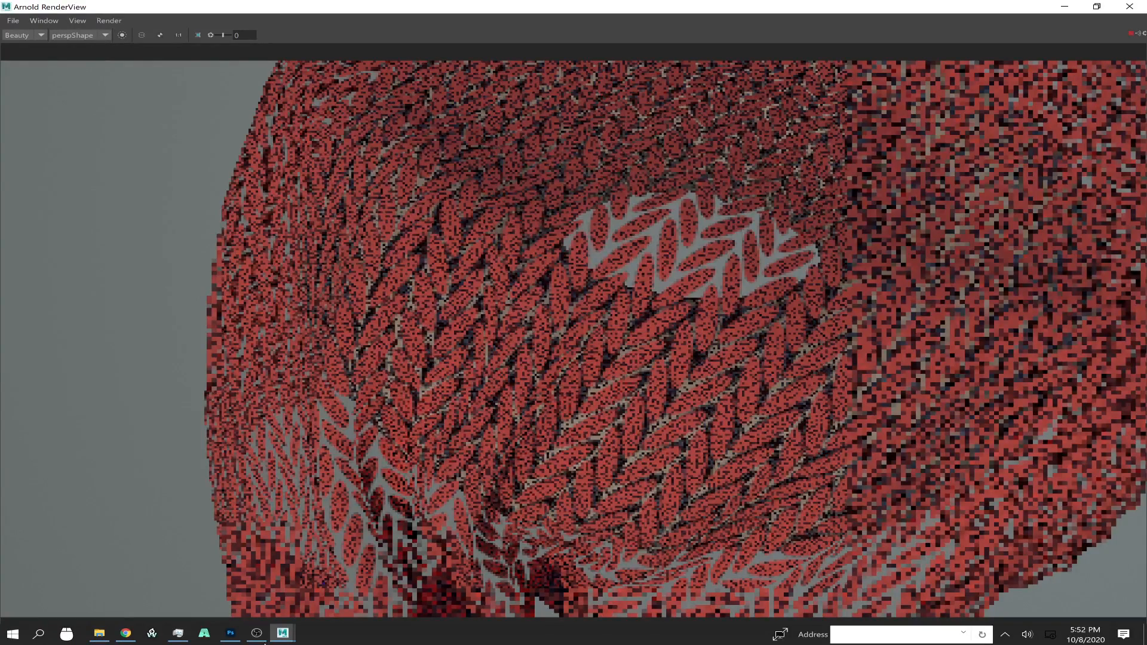